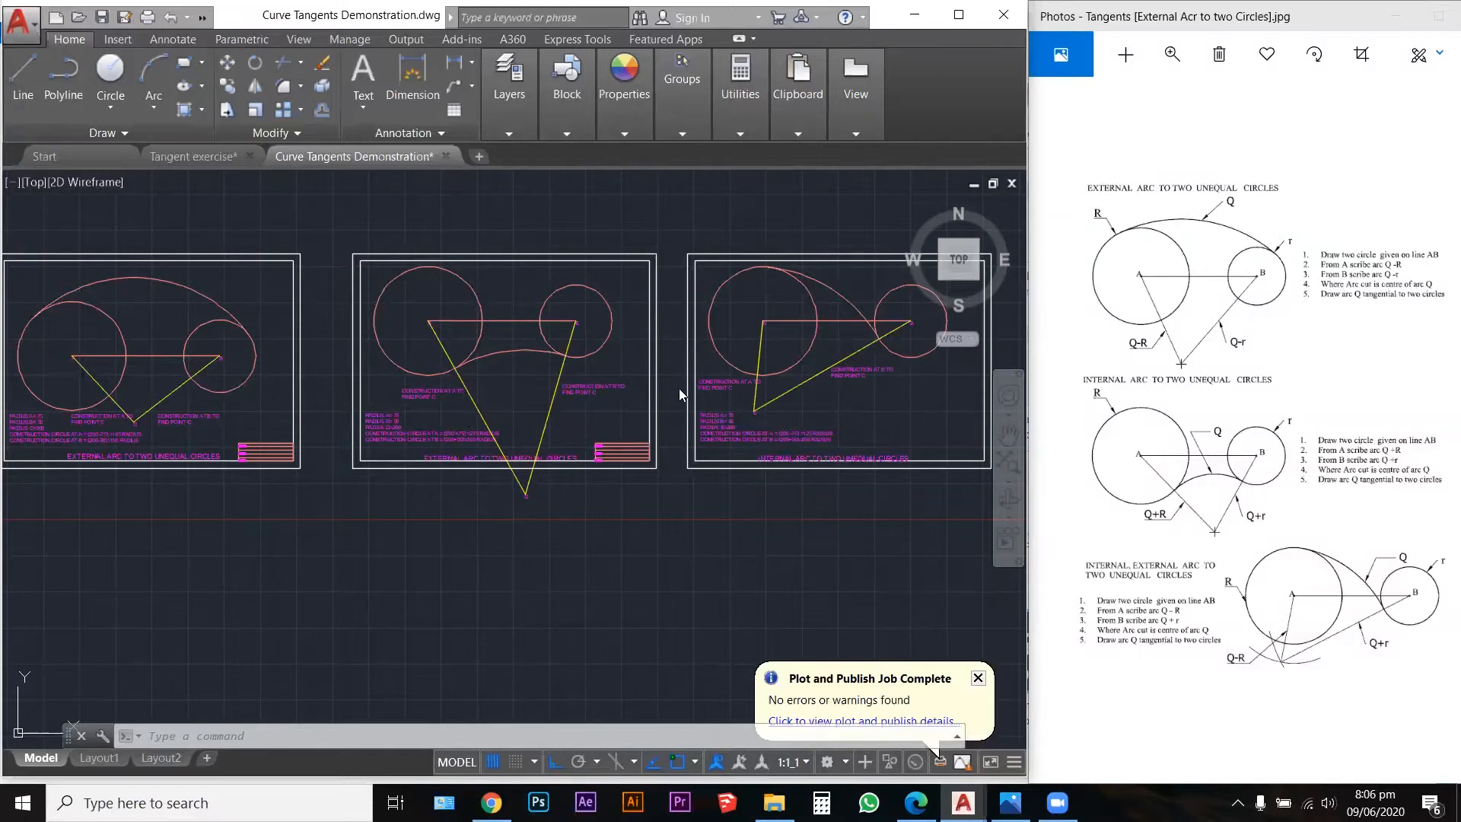
Step: Examine the radii, the A-B distance and the construction notes on the blank external arc to two unequal circles sheet
scroll(704, 494, "down", 4)
scroll(595, 280, "up", 2)
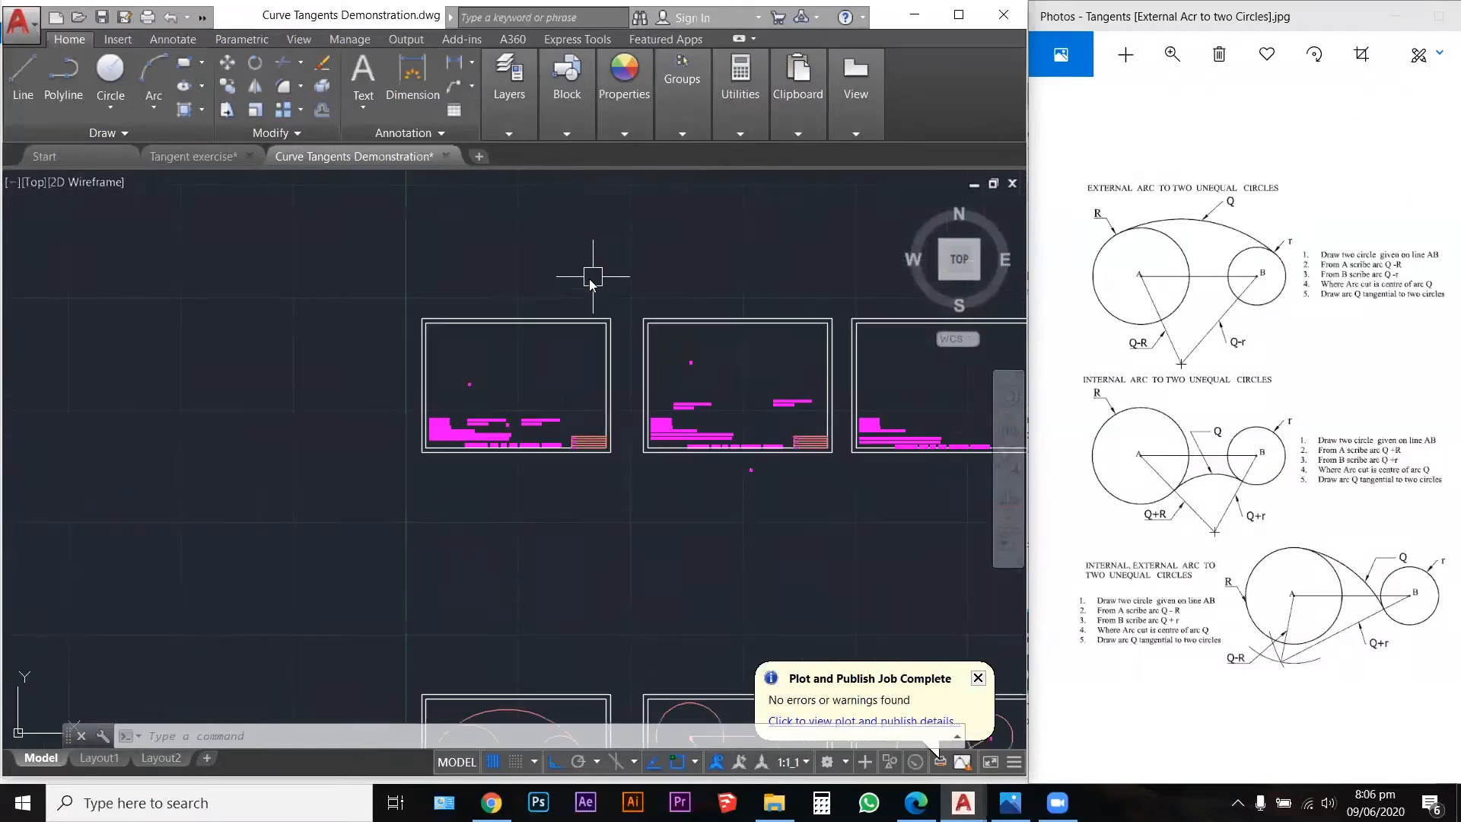
scroll(592, 278, "up", 2)
scroll(319, 486, "up", 3)
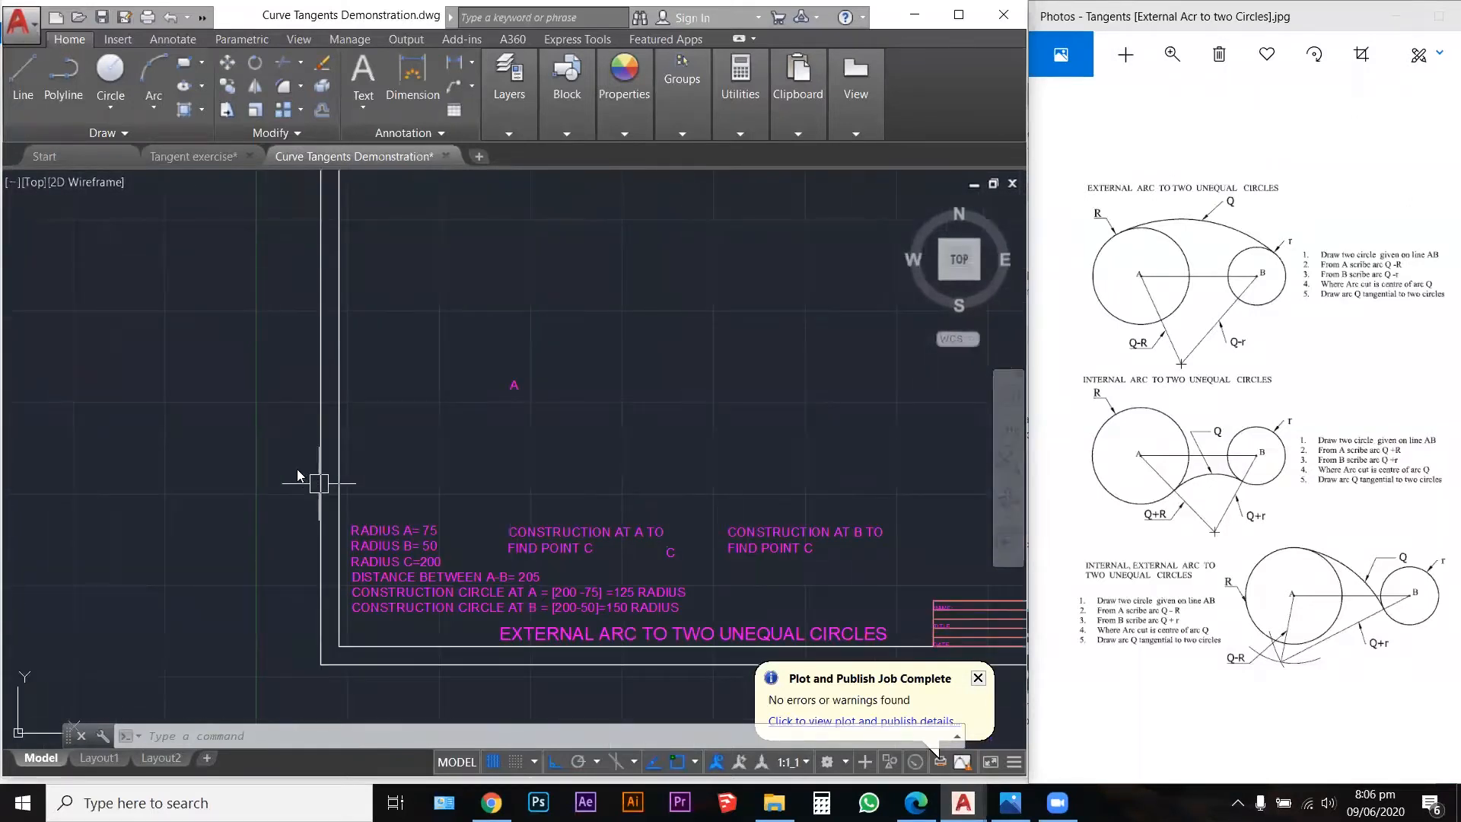
scroll(178, 465, "down", 2)
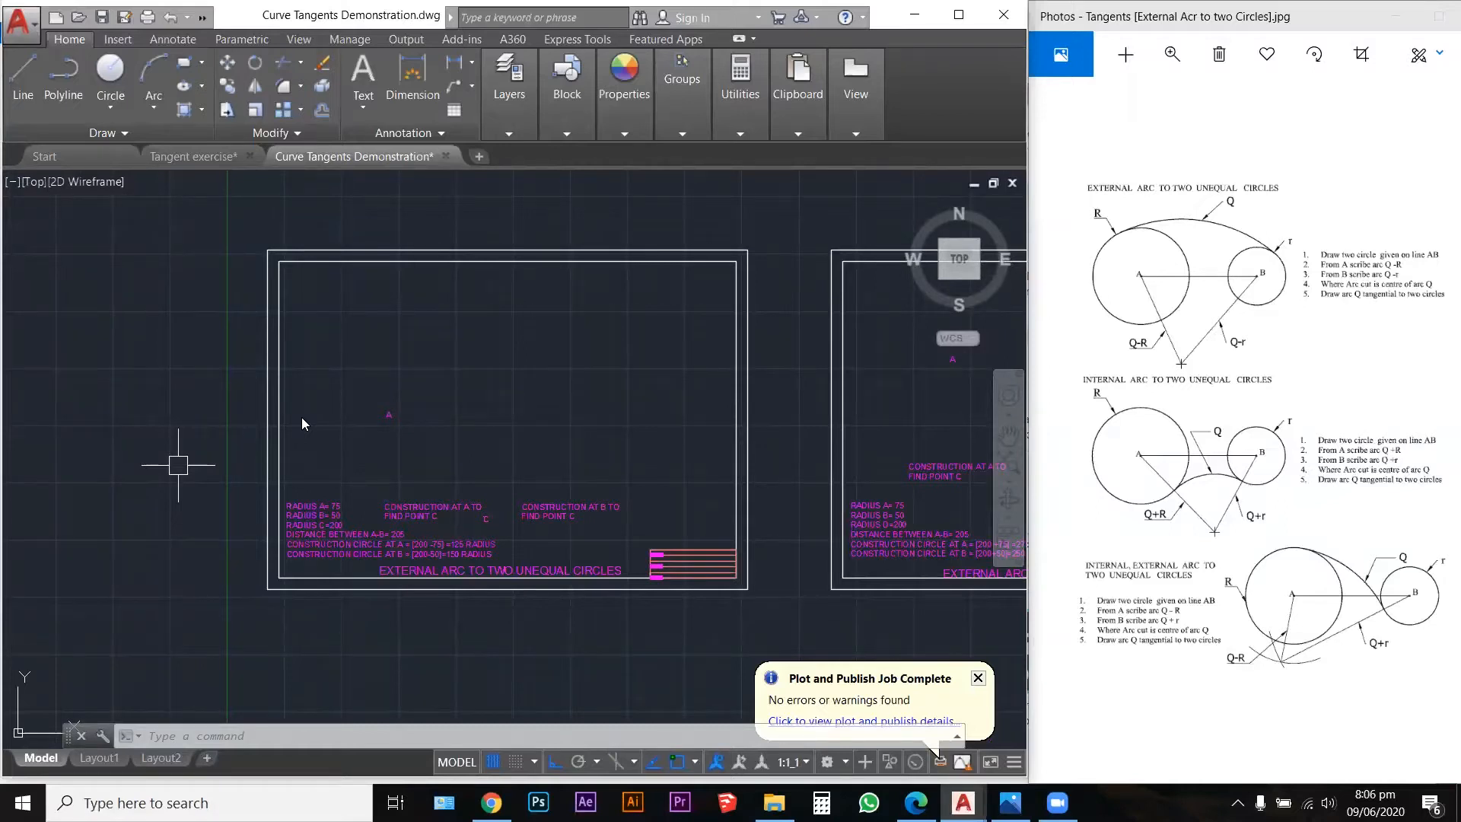
scroll(314, 509, "up", 2)
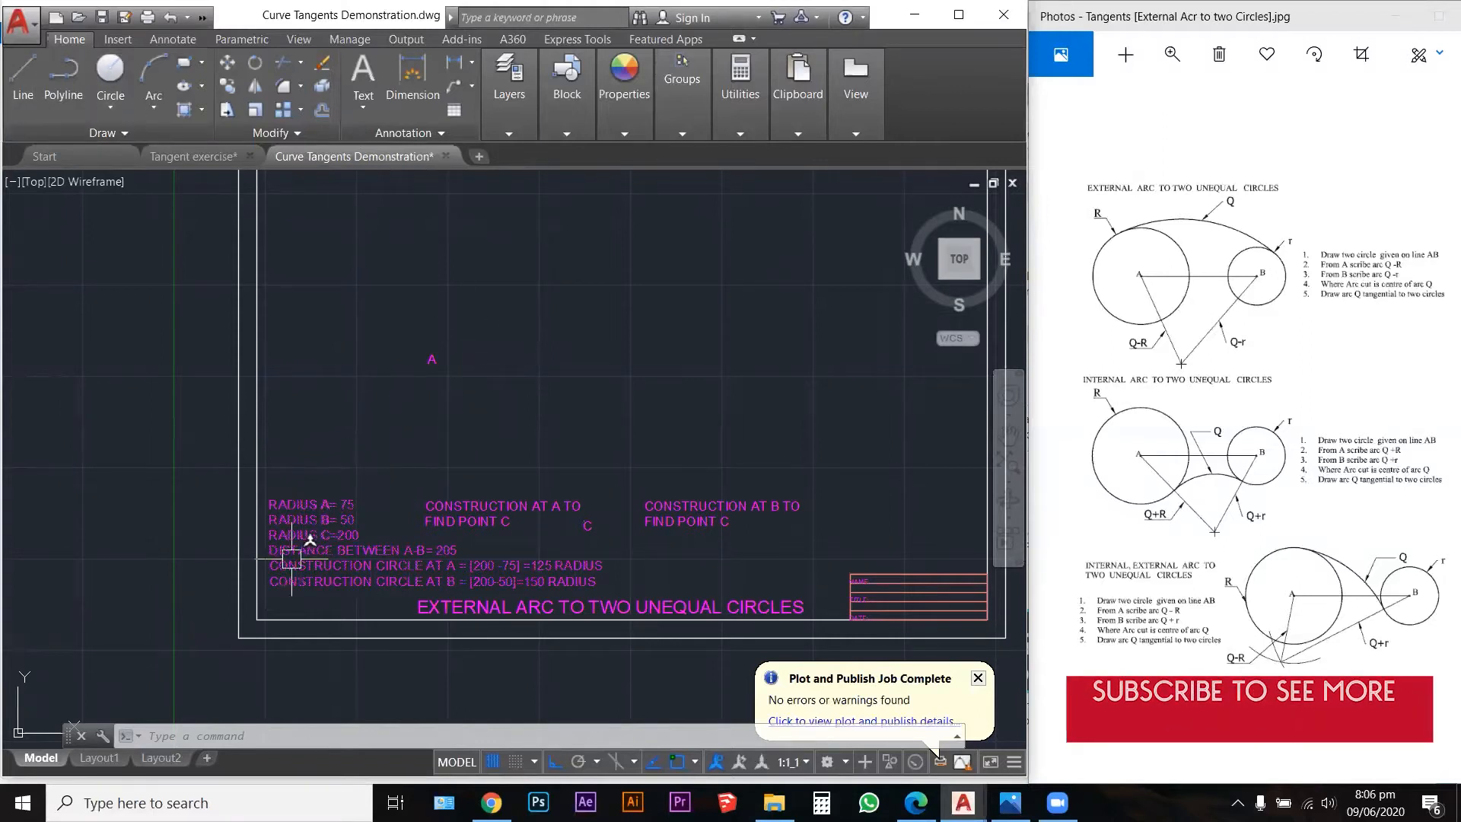
scroll(411, 572, "up", 2)
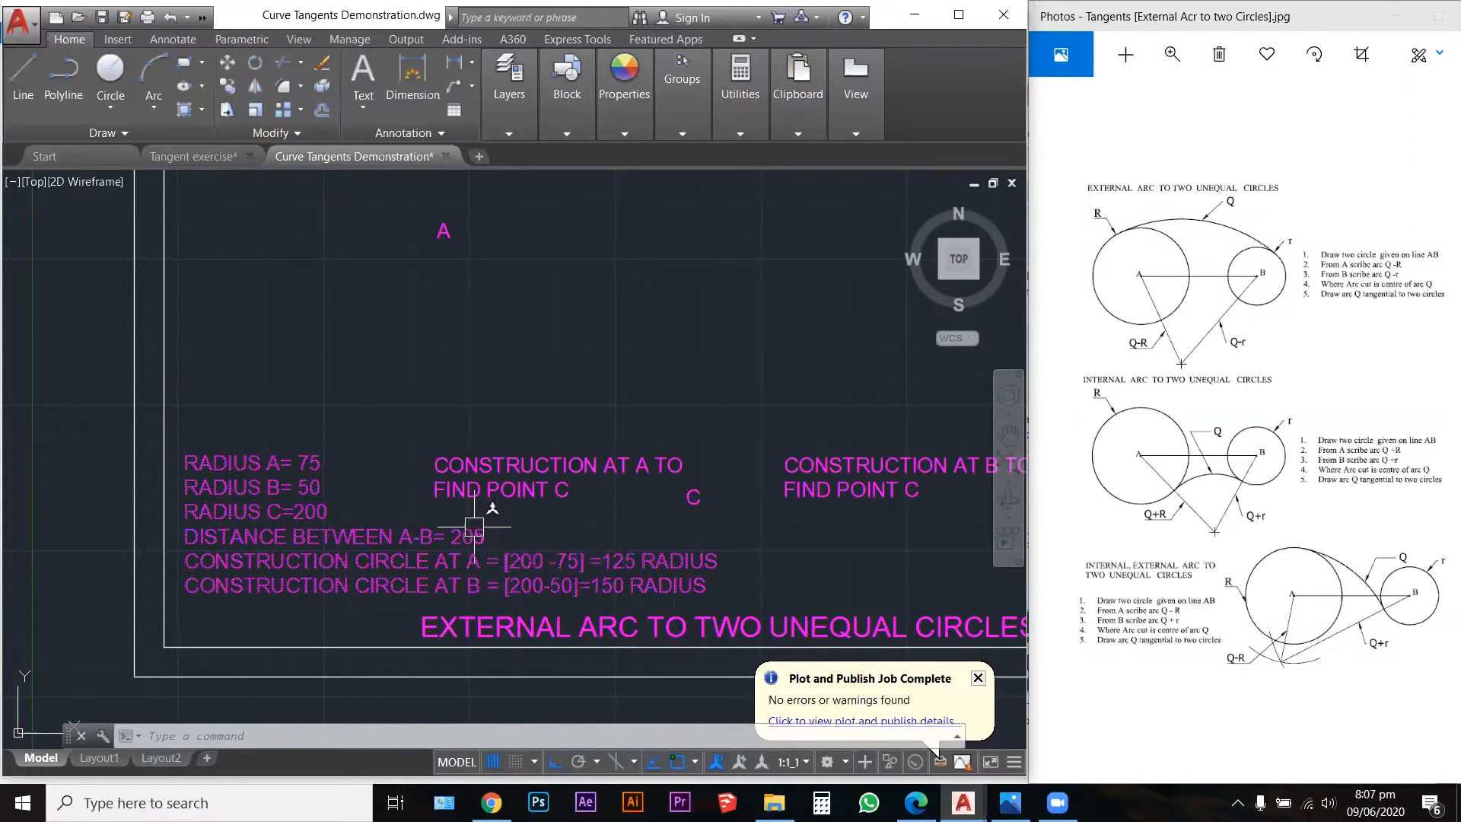
scroll(477, 529, "down", 5)
key("Escape")
key("Escape")
key("Escape")
scroll(484, 485, "up", 4)
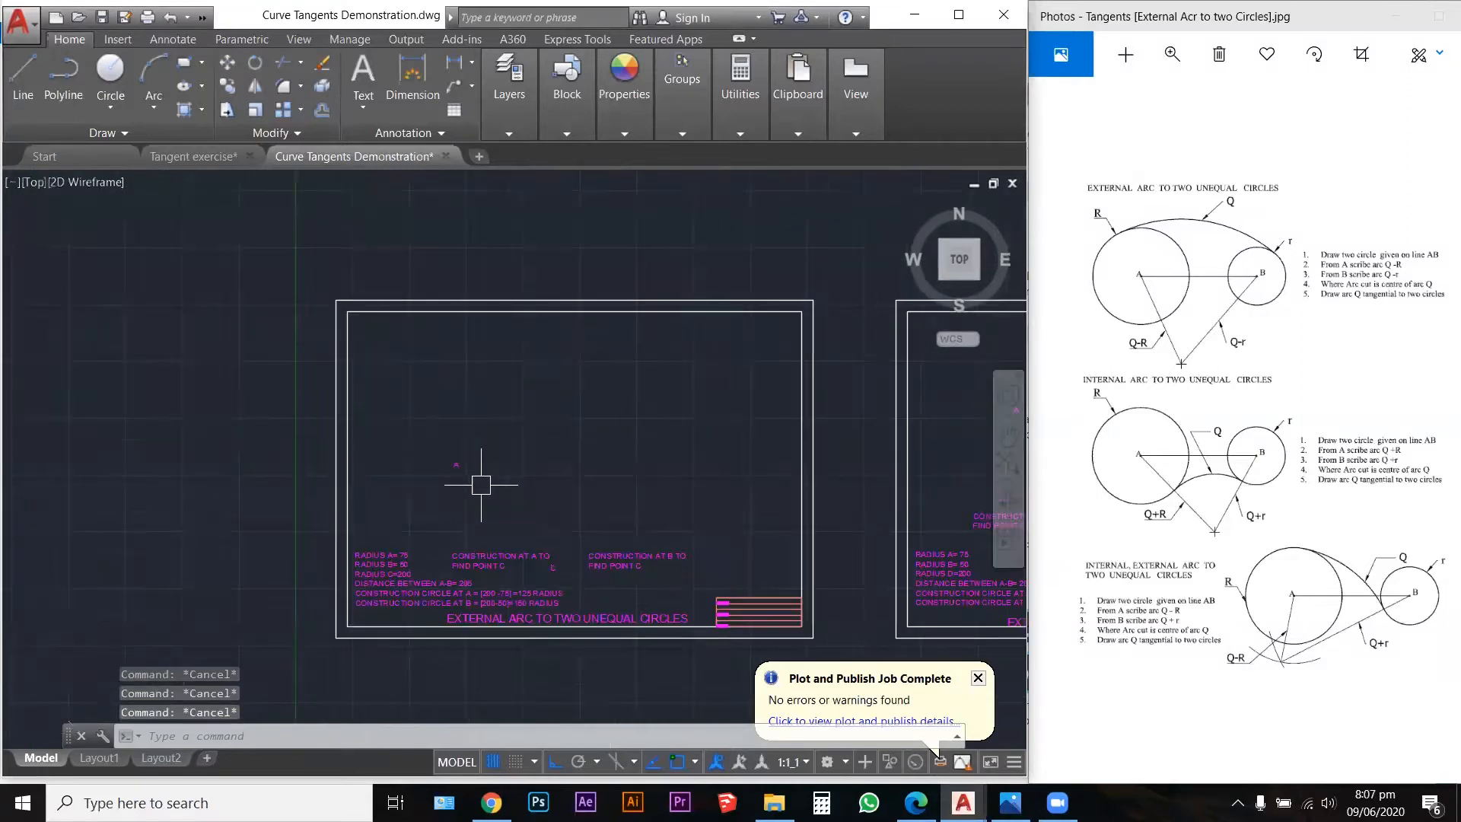
type("l")
key("Return")
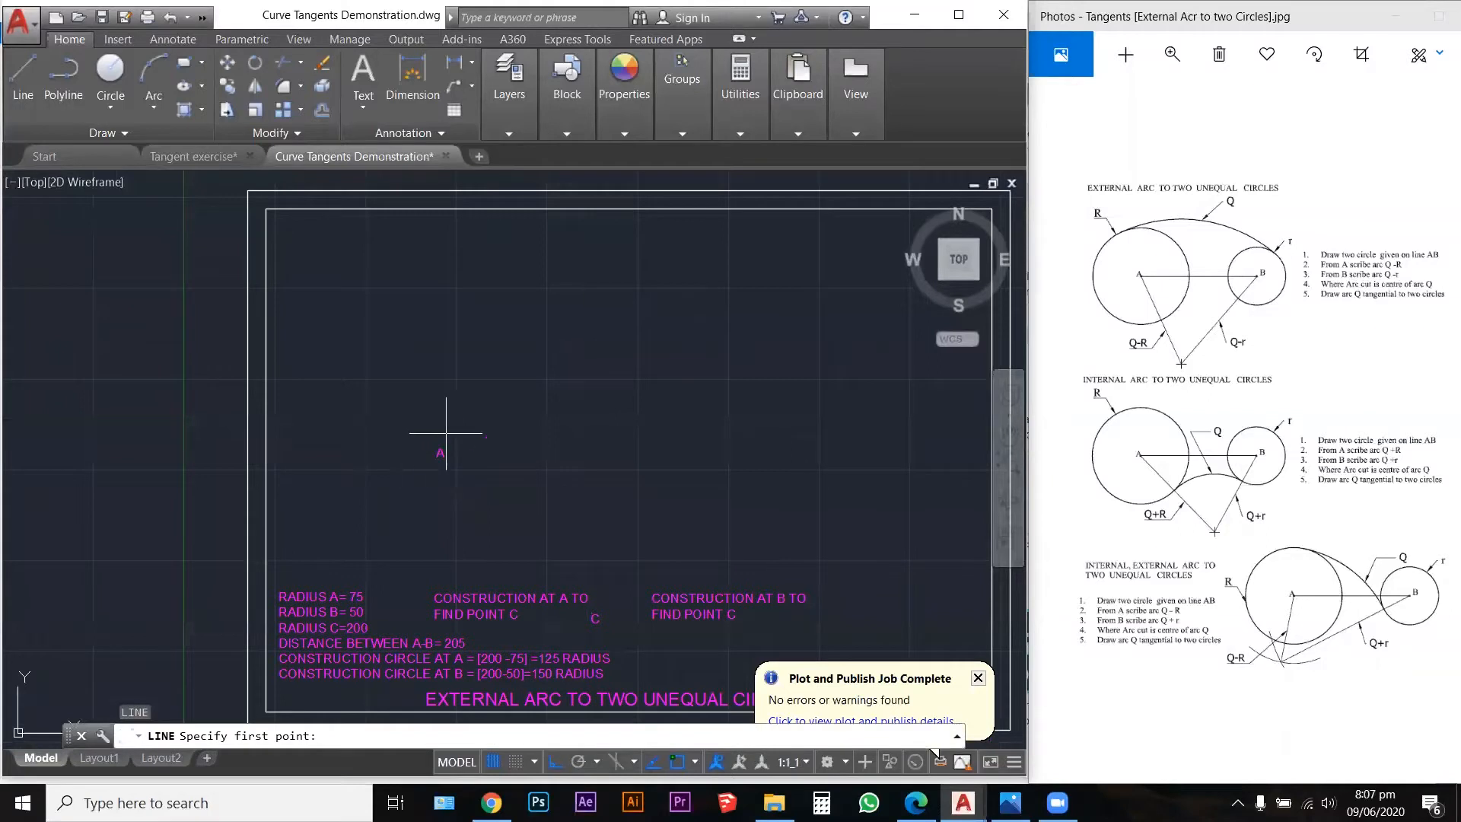
left_click(509, 132)
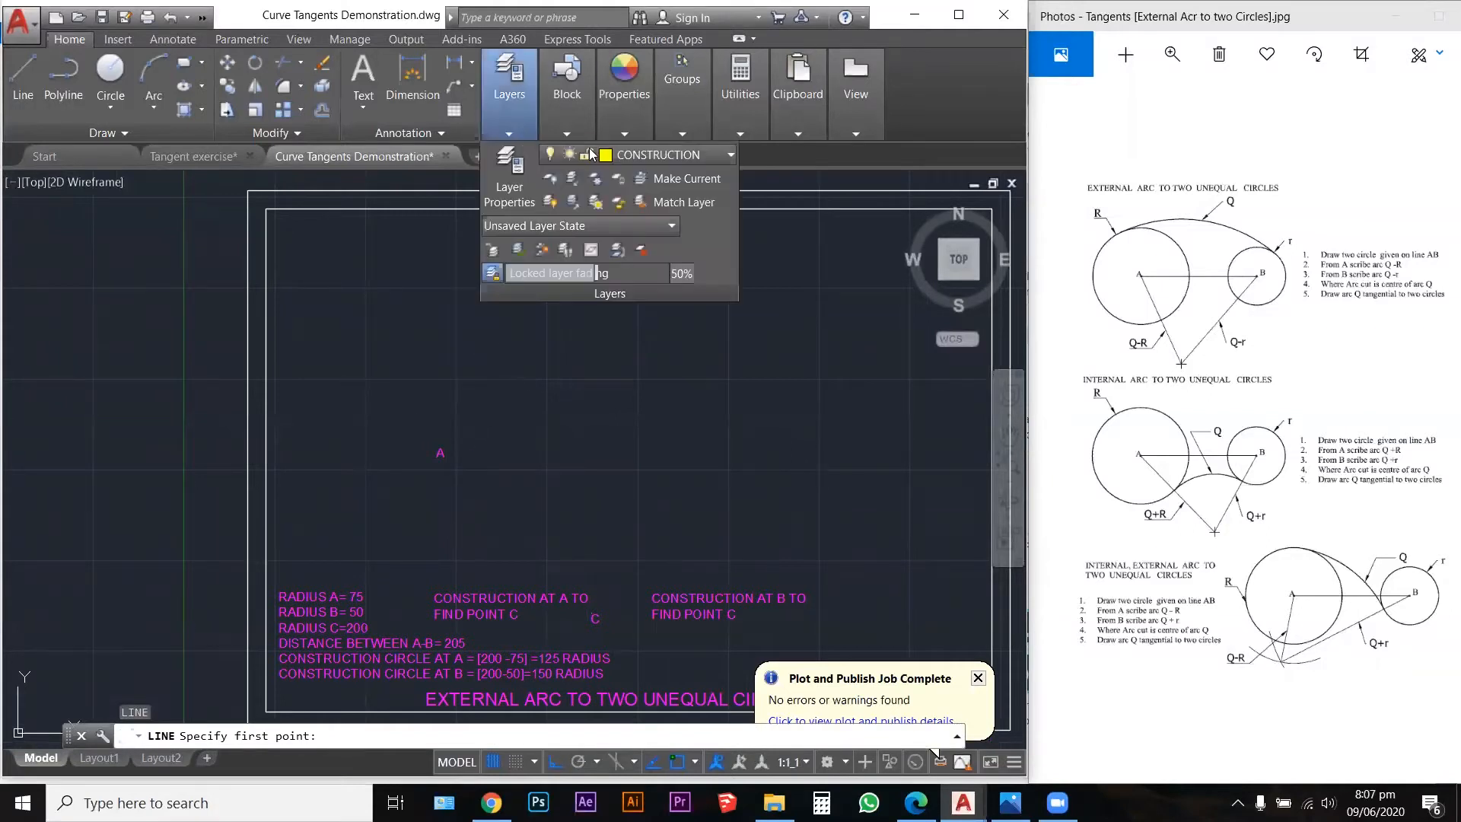
left_click(566, 397)
key("Escape")
key("Escape")
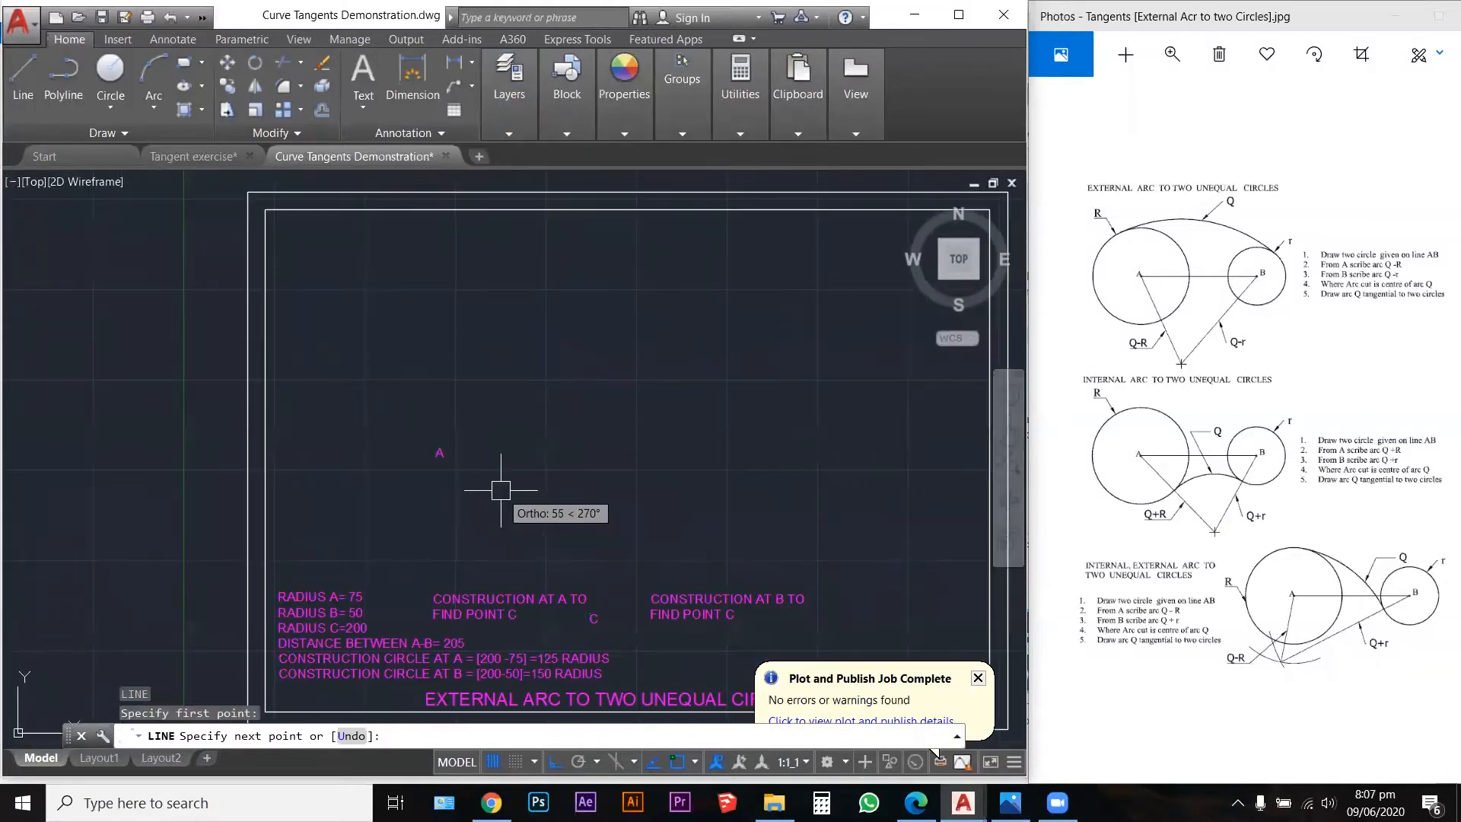
Step: Draw a horizontal line 205 units long from point A towards the right side of the external arc sheet
scroll(443, 464, "up", 4)
key("Return")
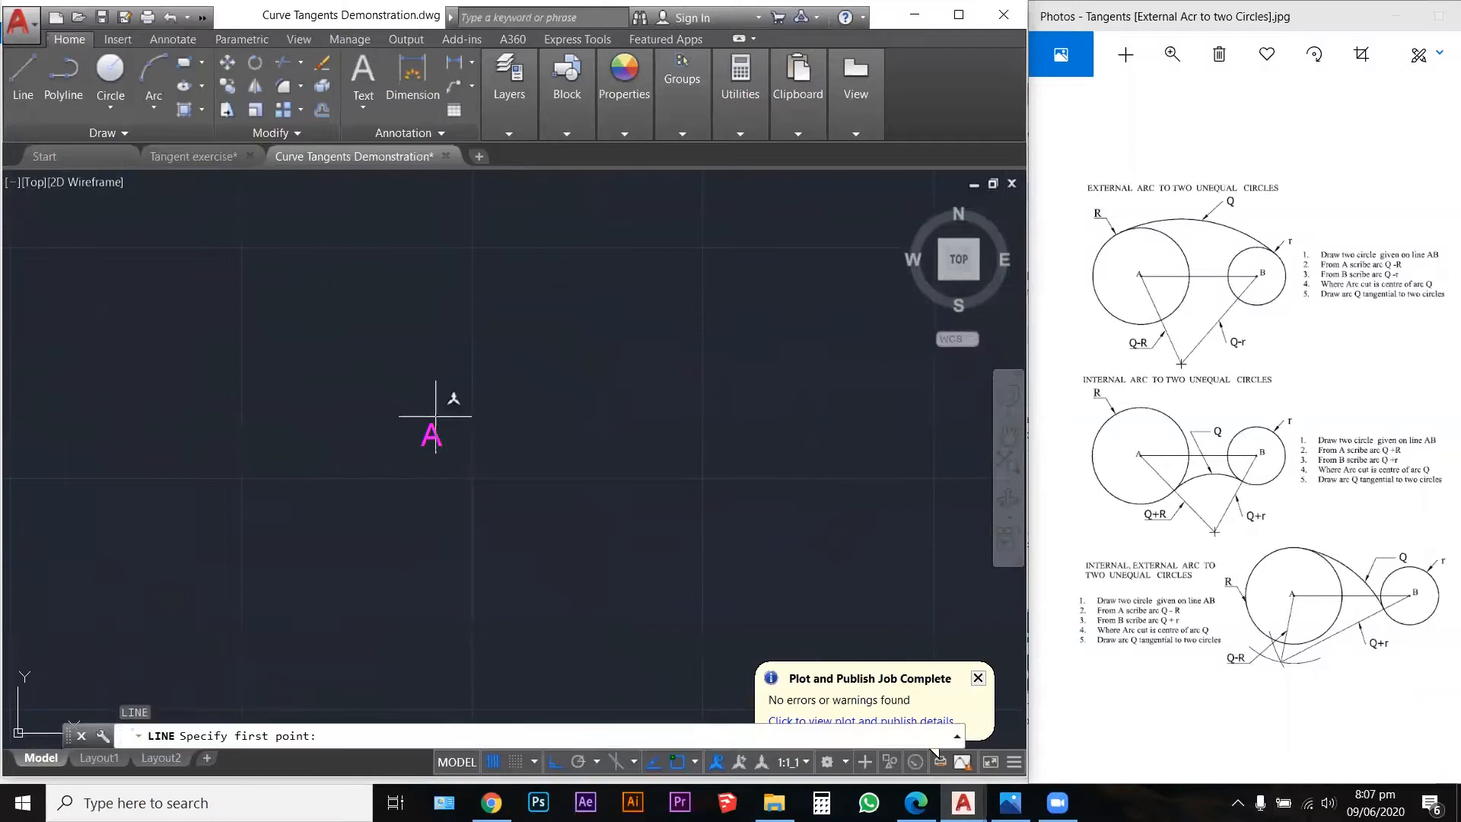
left_click(440, 422)
scroll(499, 382, "down", 4)
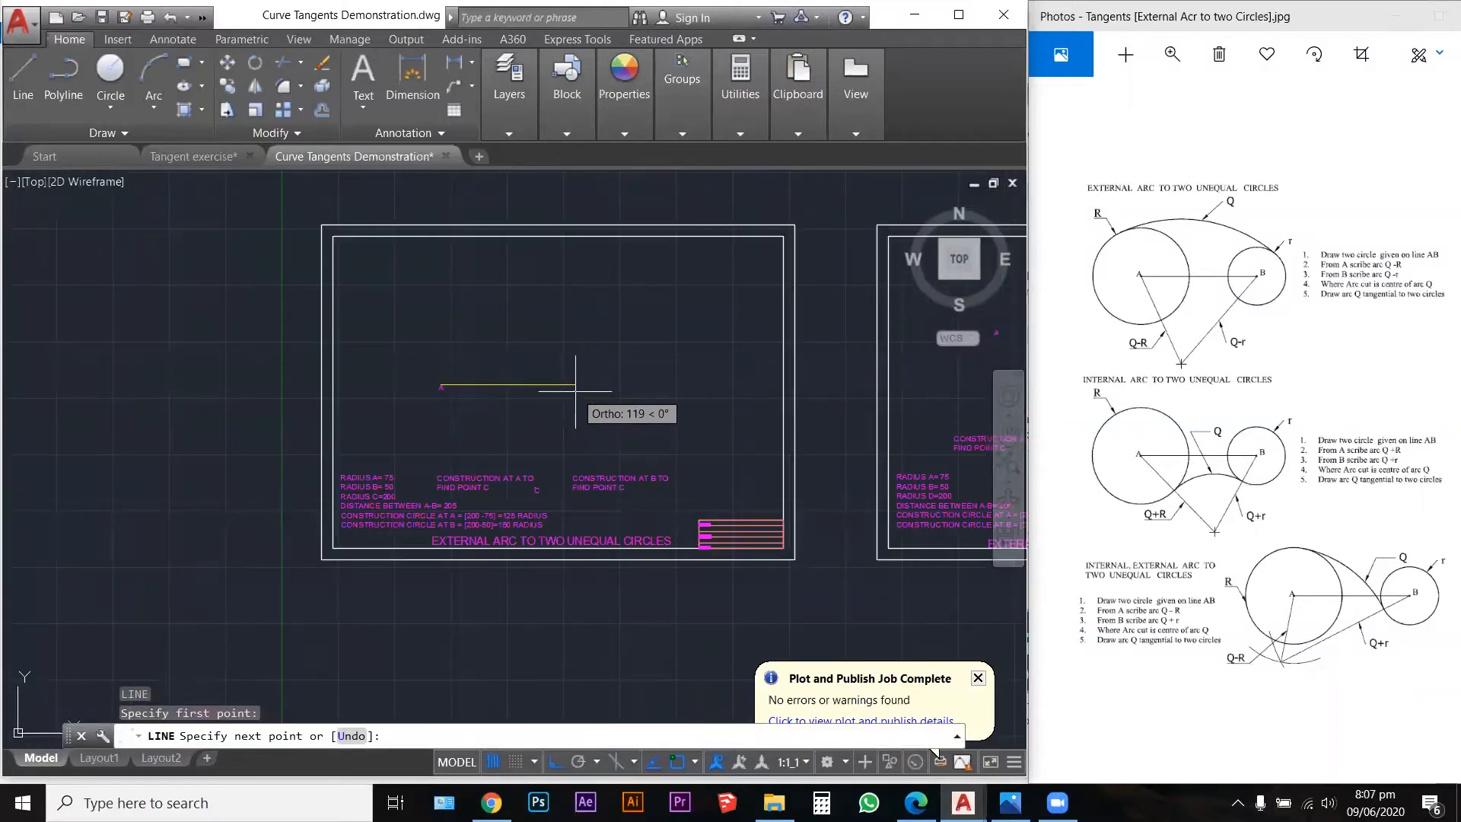
scroll(575, 391, "up", 2)
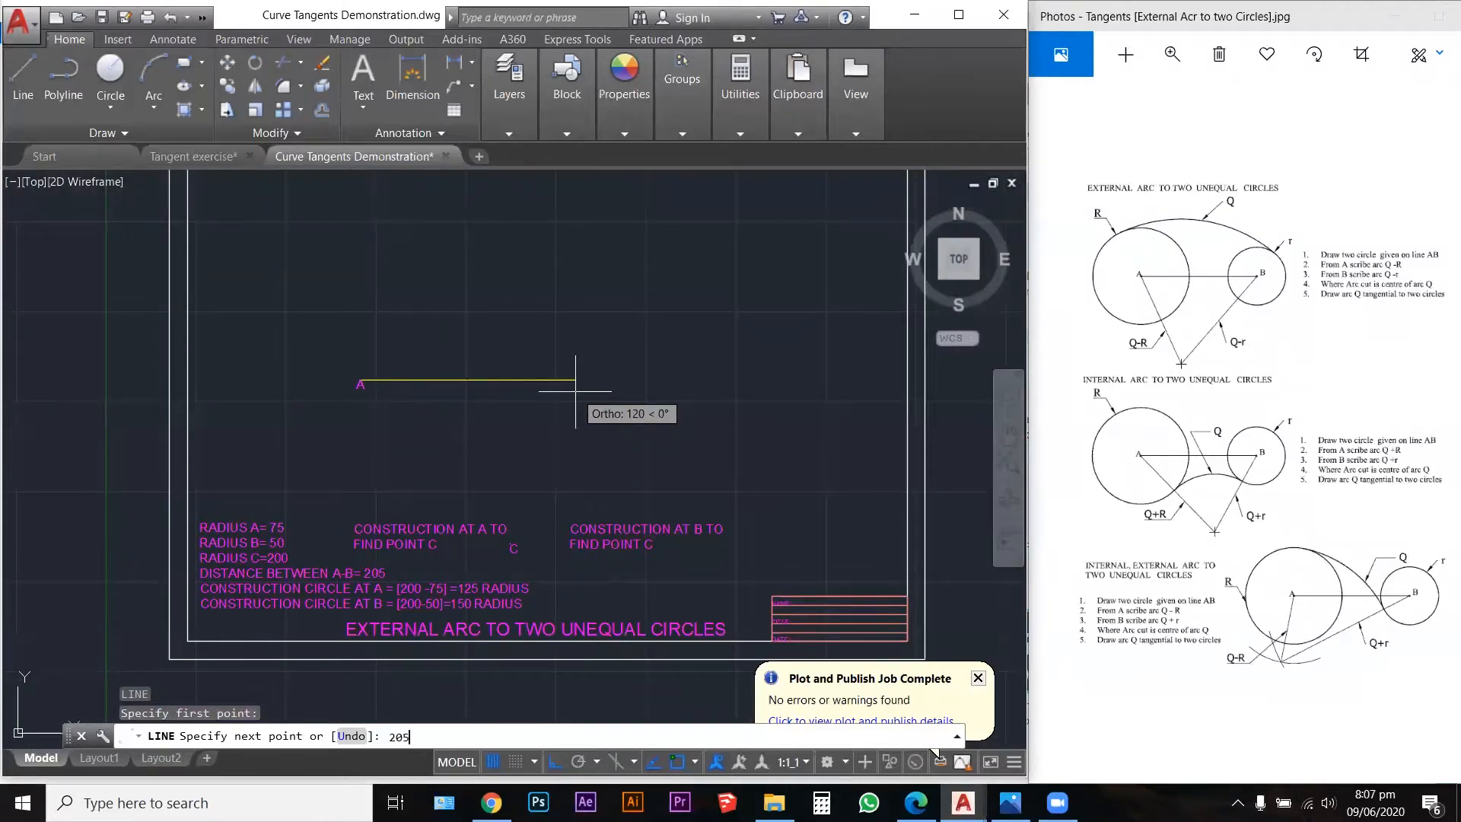
type("205")
key("Return")
key("Escape")
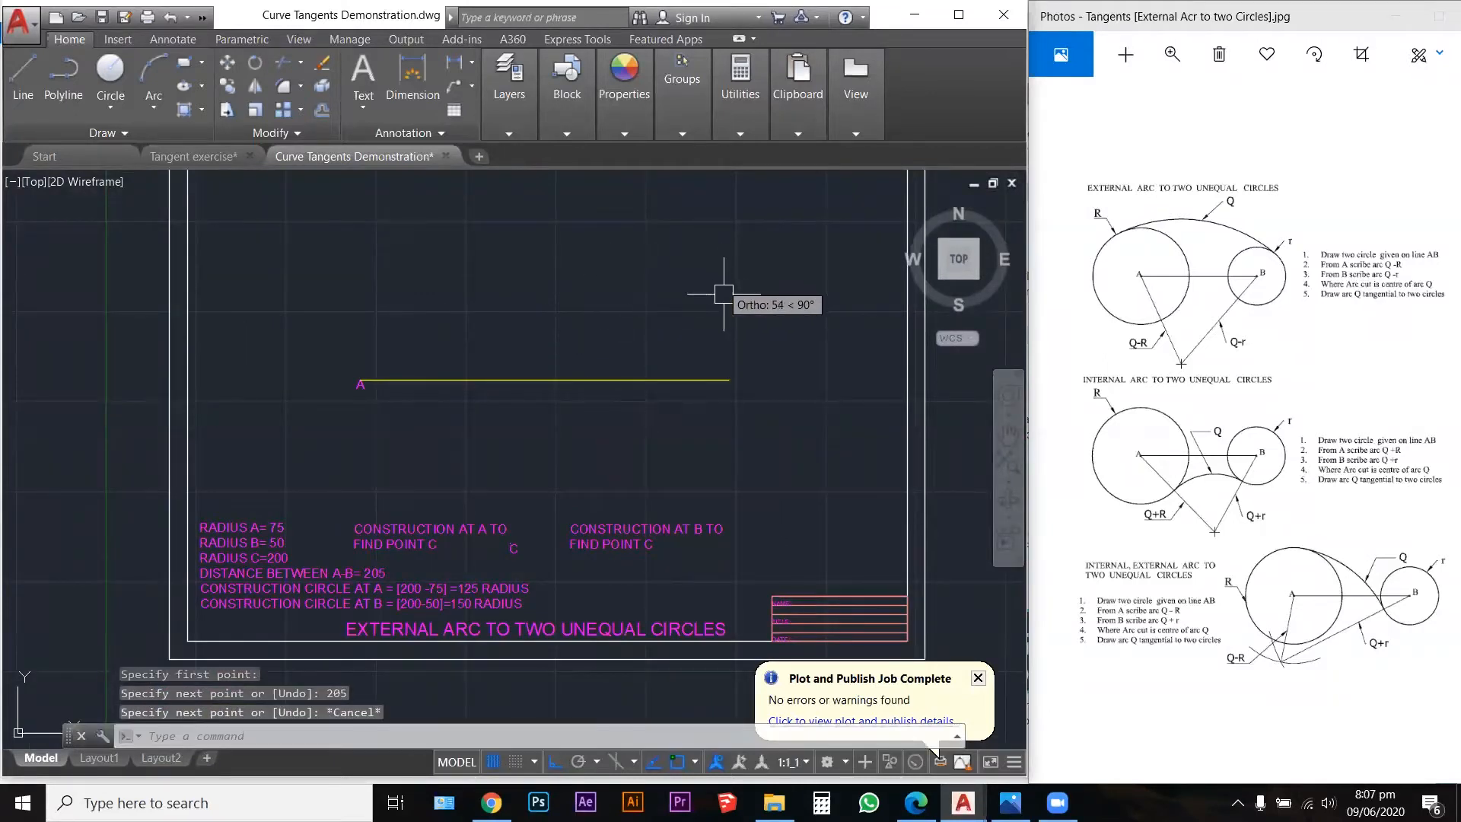
key("Escape")
key("Escape")
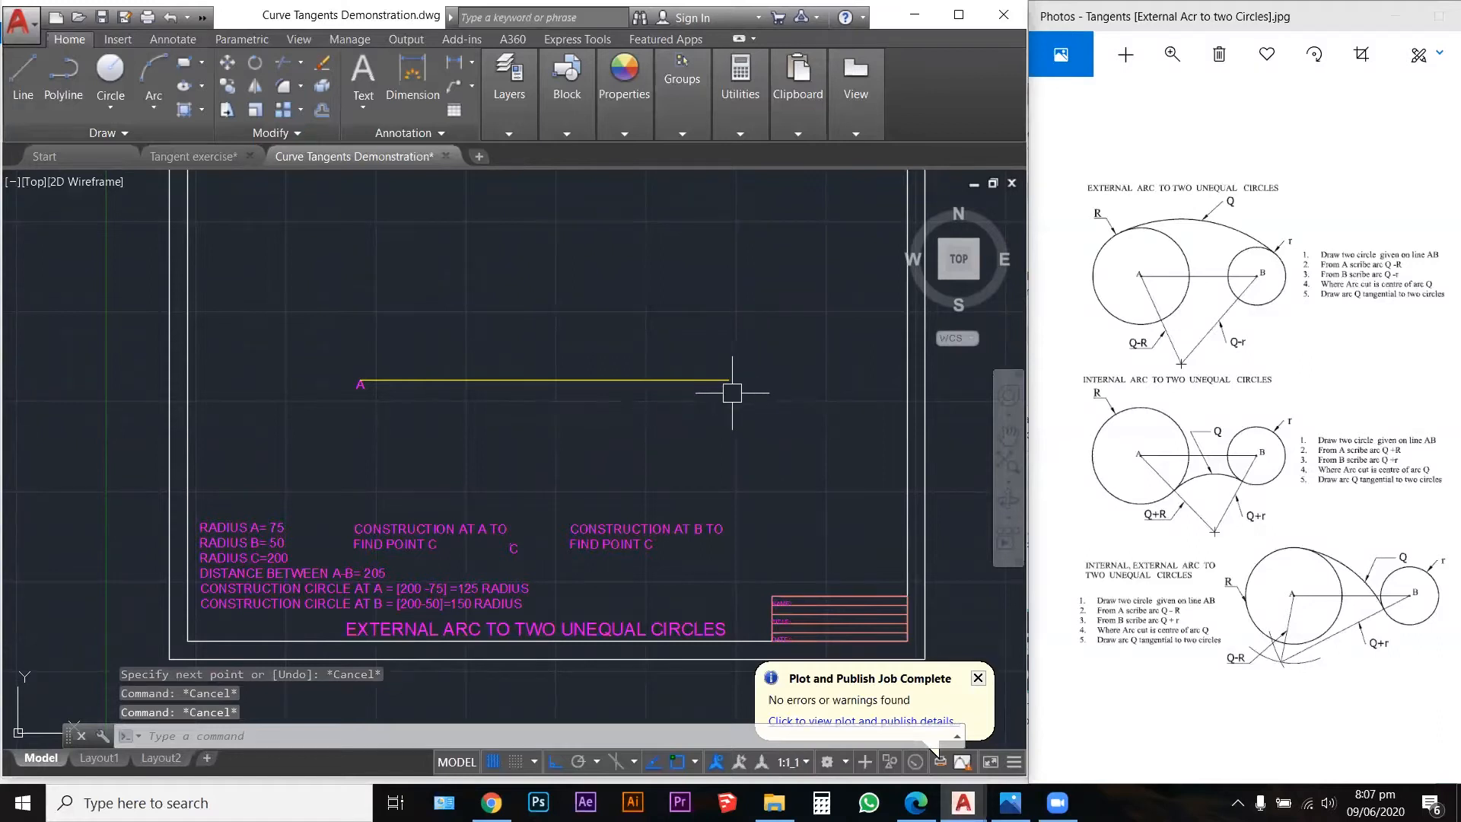
Step: Copy the label A from the line's start point to its other endpoint
scroll(604, 431, "up", 2)
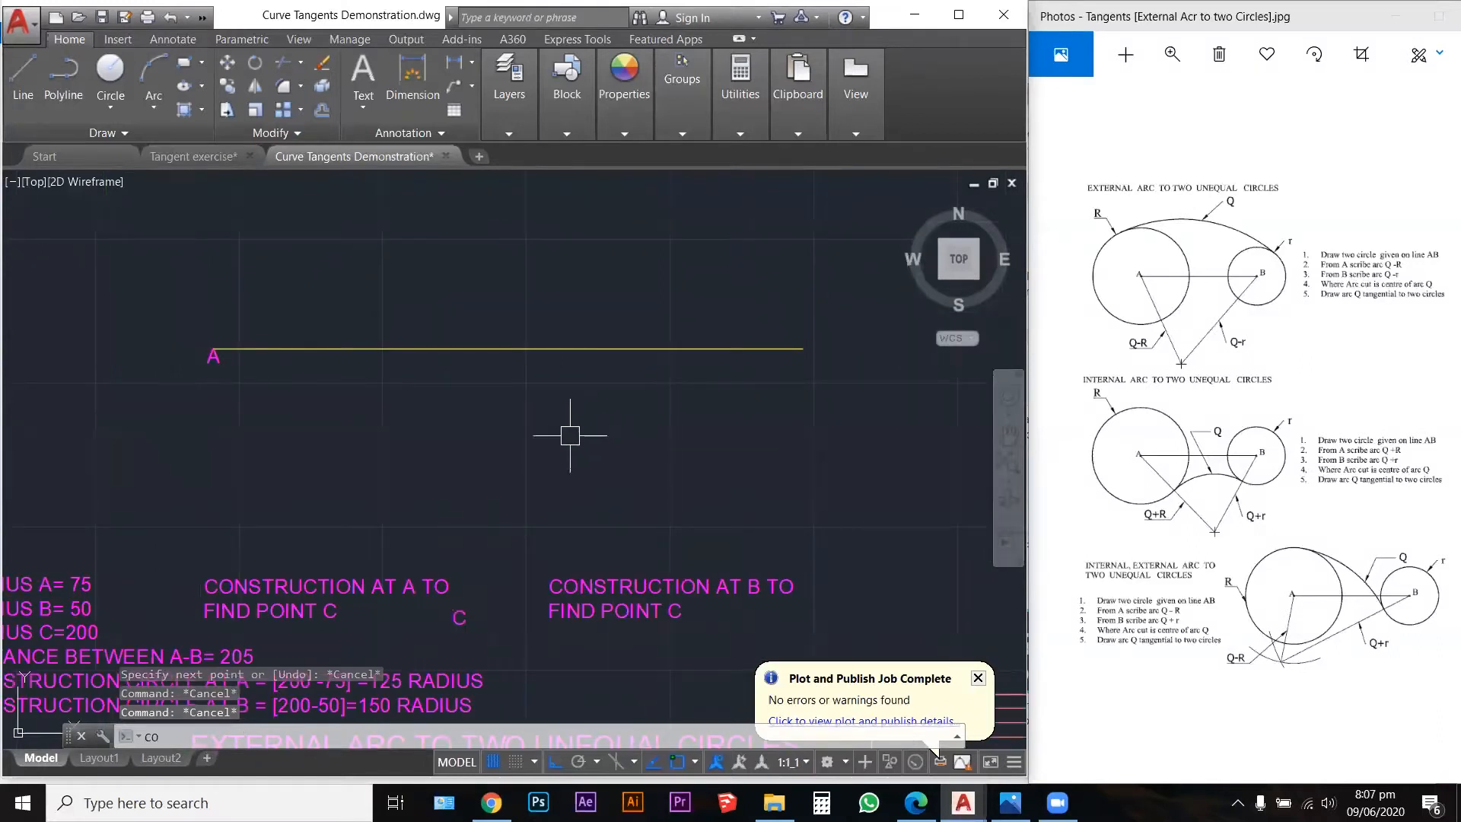
type("co")
key("Return")
left_click(206, 364)
key("Return")
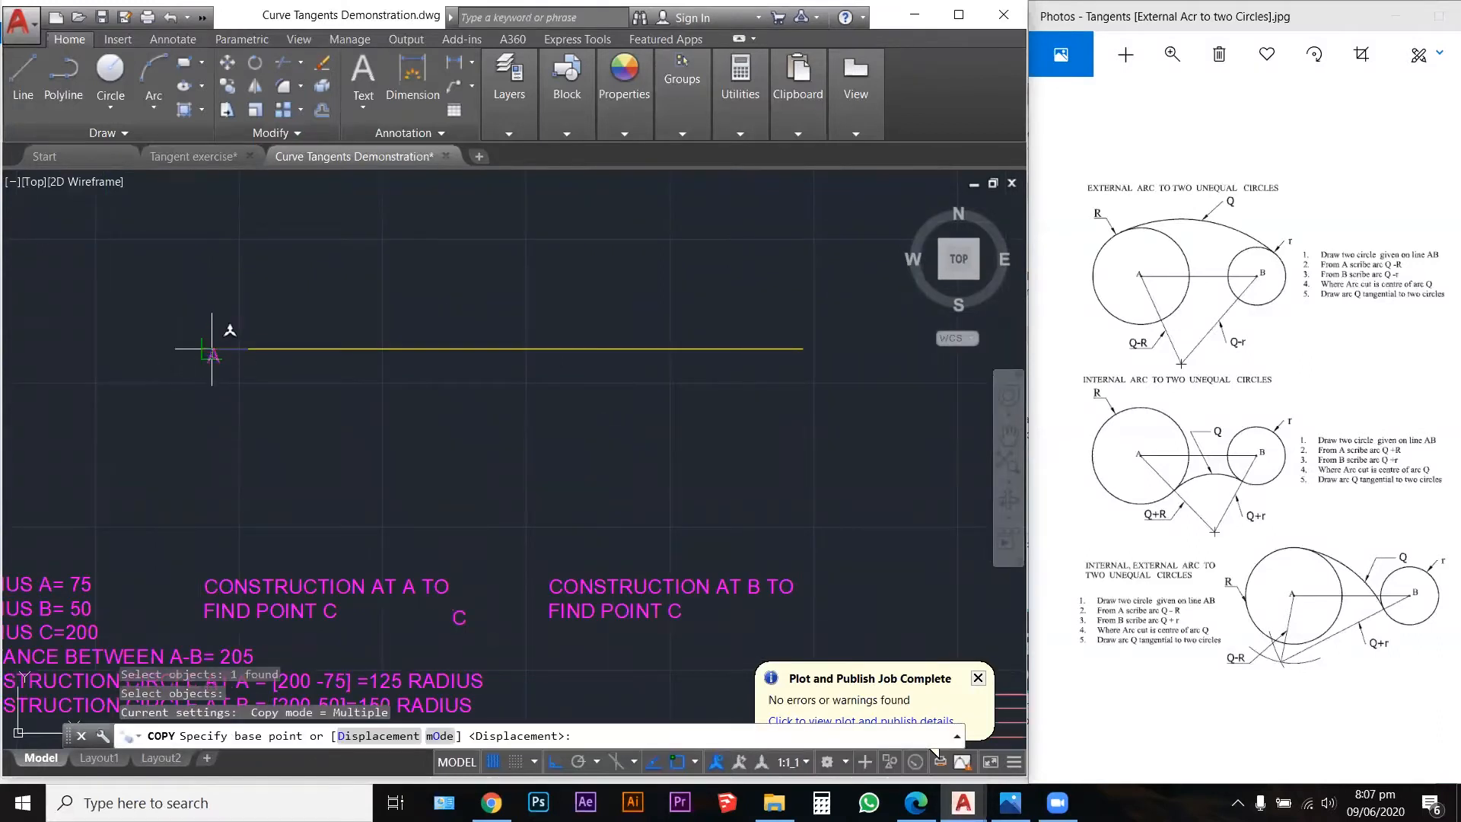
left_click(222, 329)
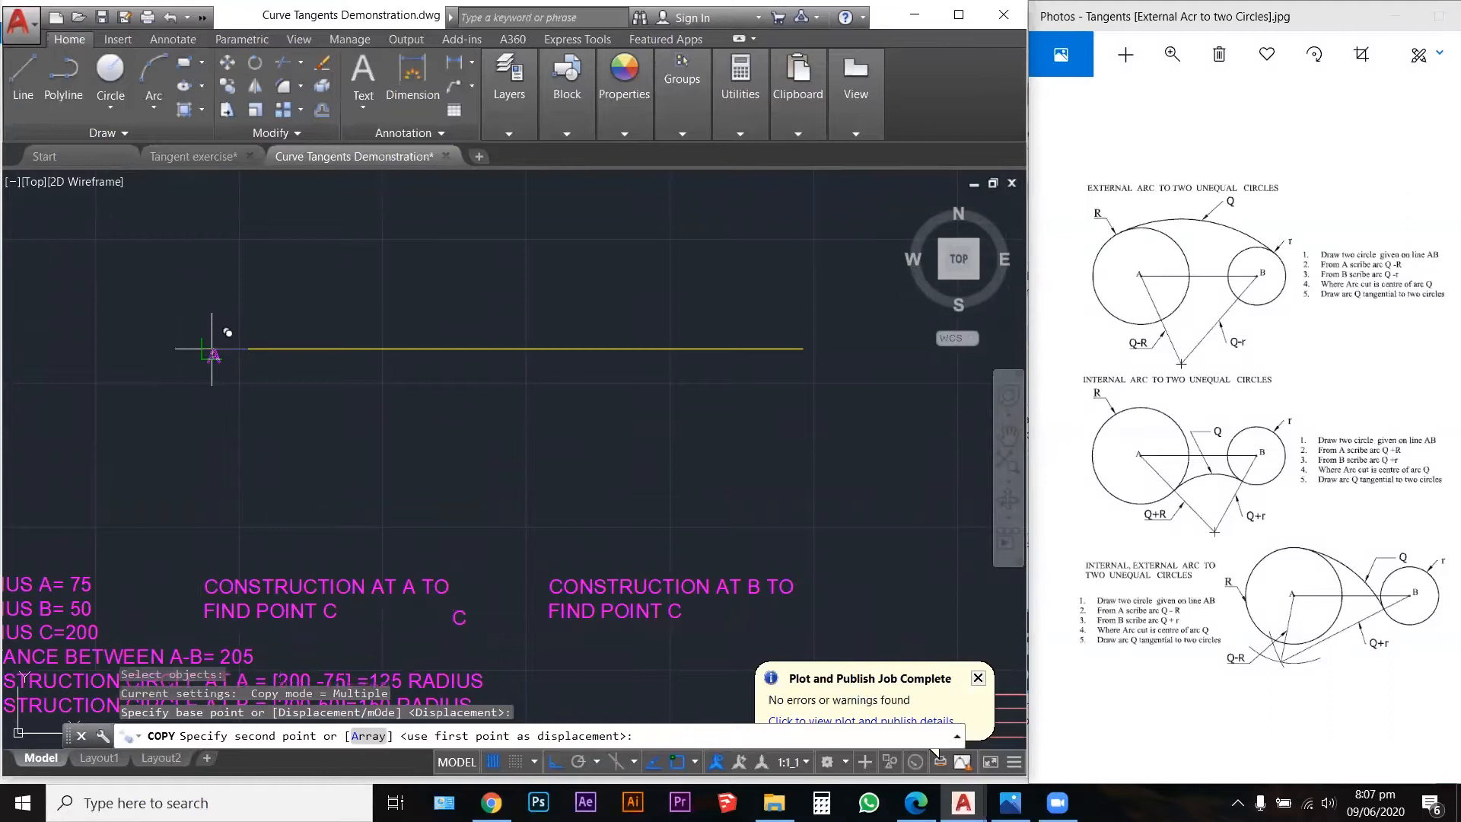
left_click(802, 348)
key("Escape")
key("Escape")
Step: Change the copied label's text at the line's right end to B
scroll(802, 348, "up", 4)
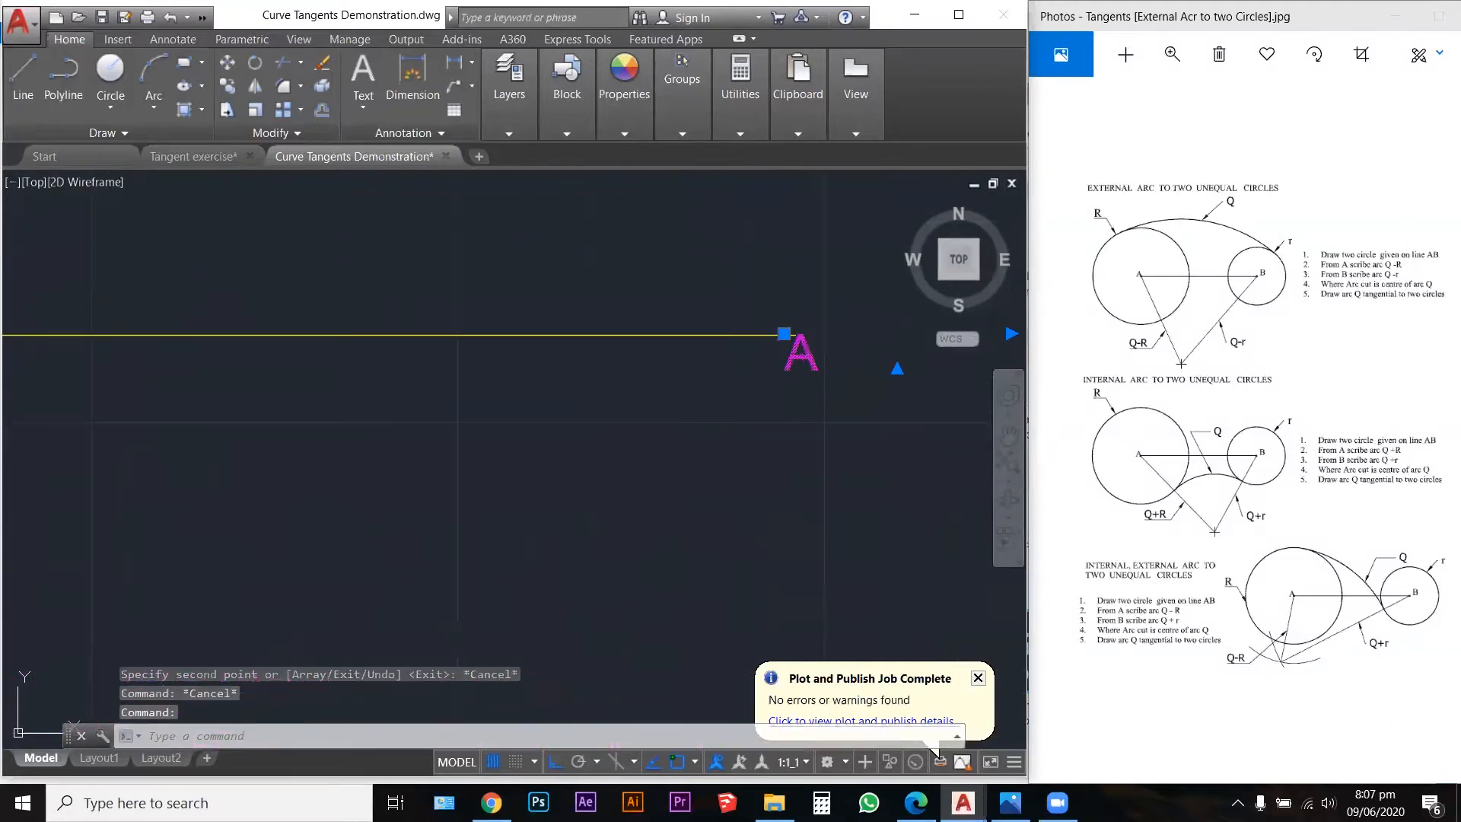
double_click(800, 352)
type("B")
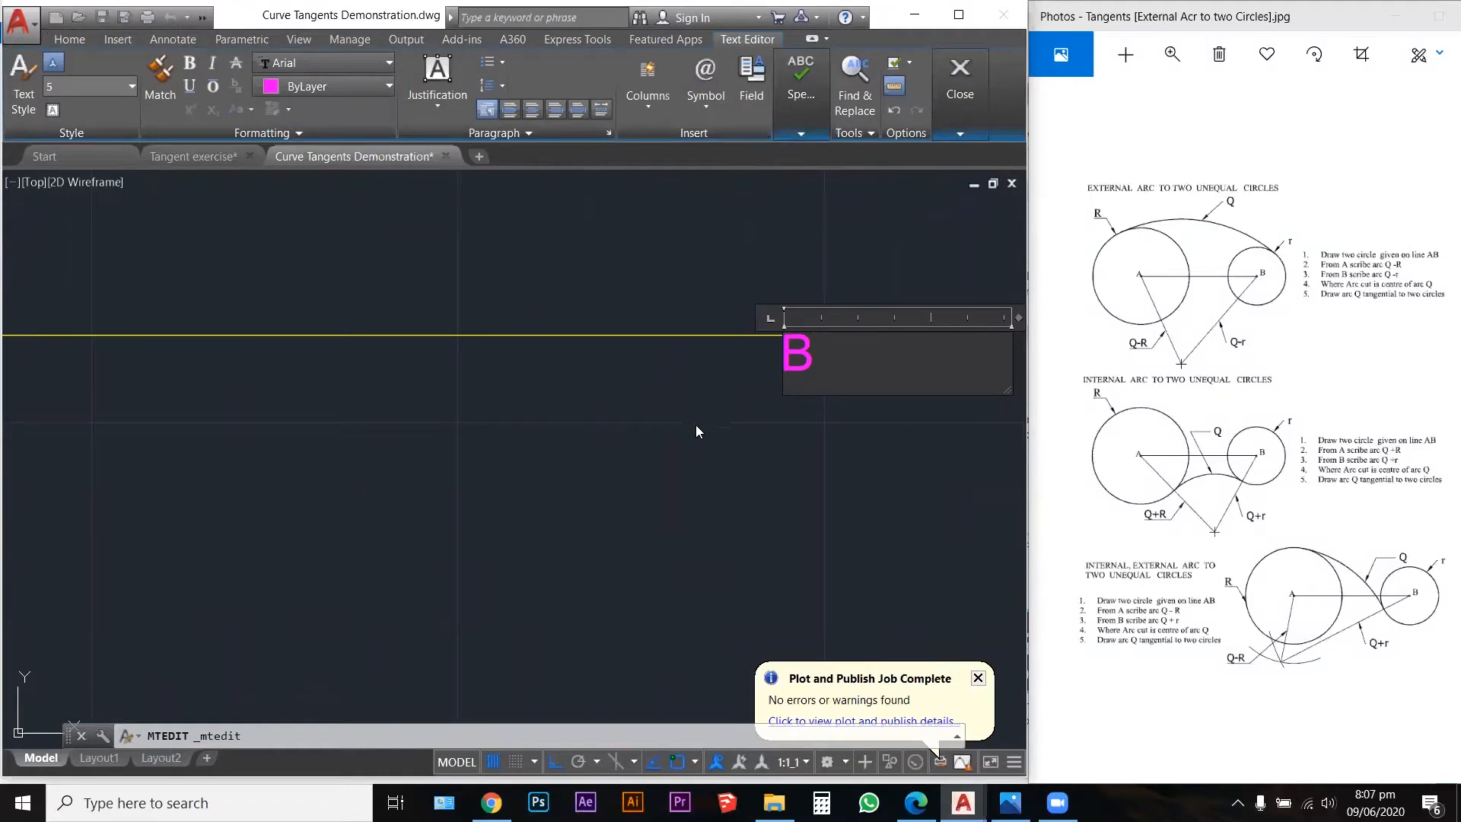
key("Escape")
scroll(895, 439, "down", 3)
scroll(619, 414, "down", 2)
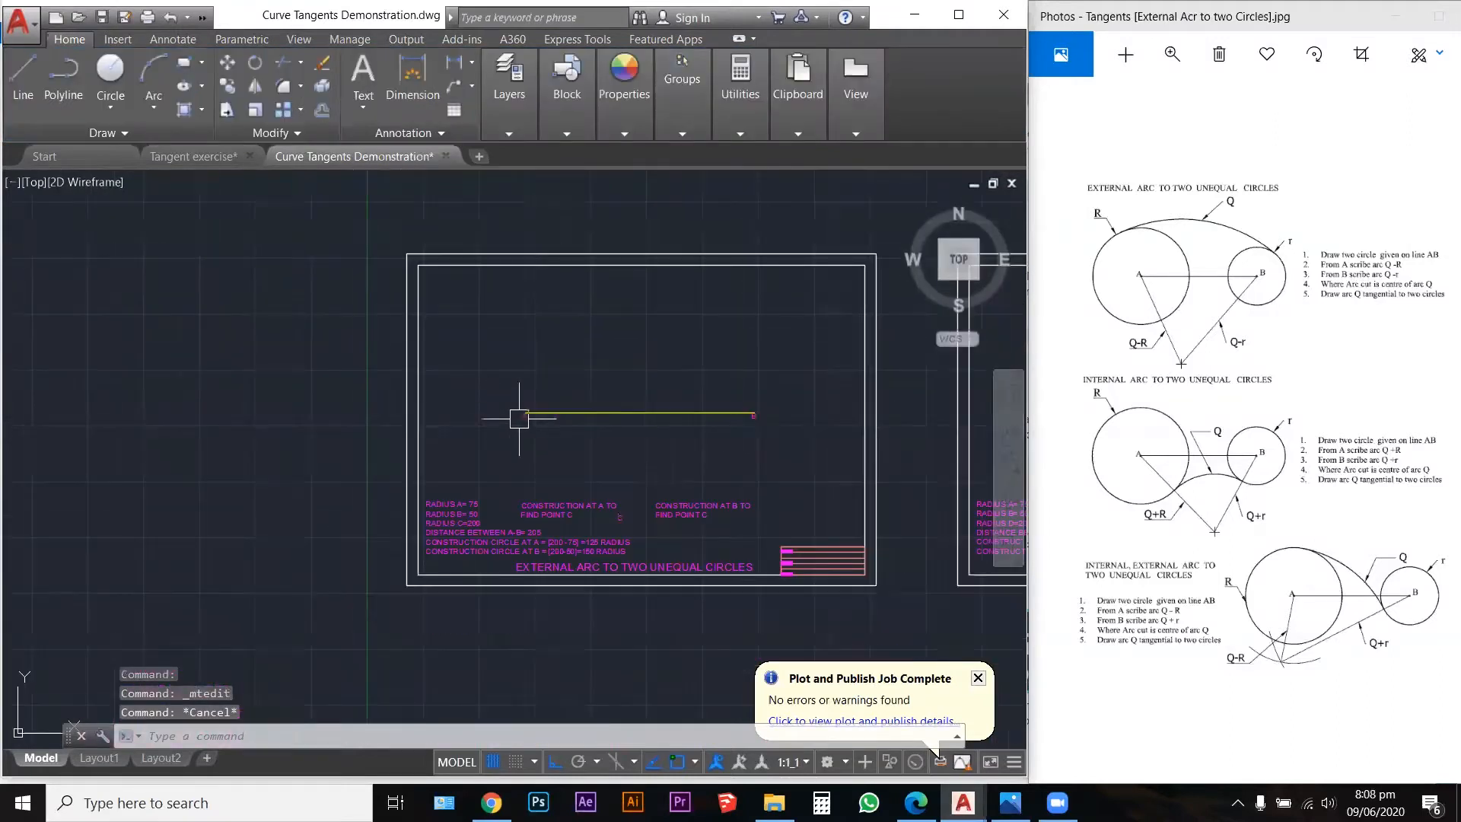
scroll(679, 413, "up", 2)
key("Escape")
key("Escape")
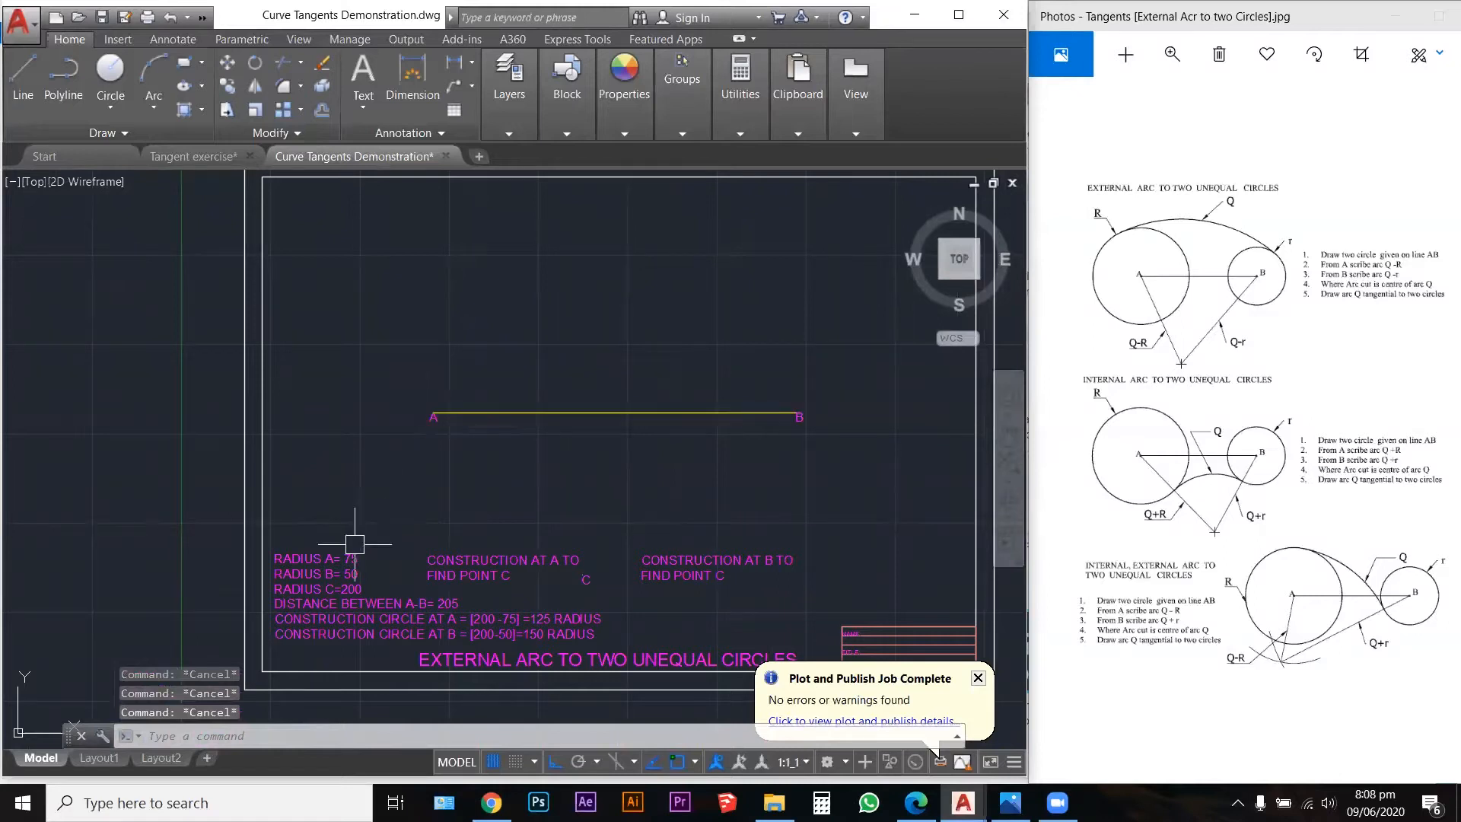
Step: Draw a circle of radius 75 centred on the line's endpoint at A
scroll(347, 559, "up", 4)
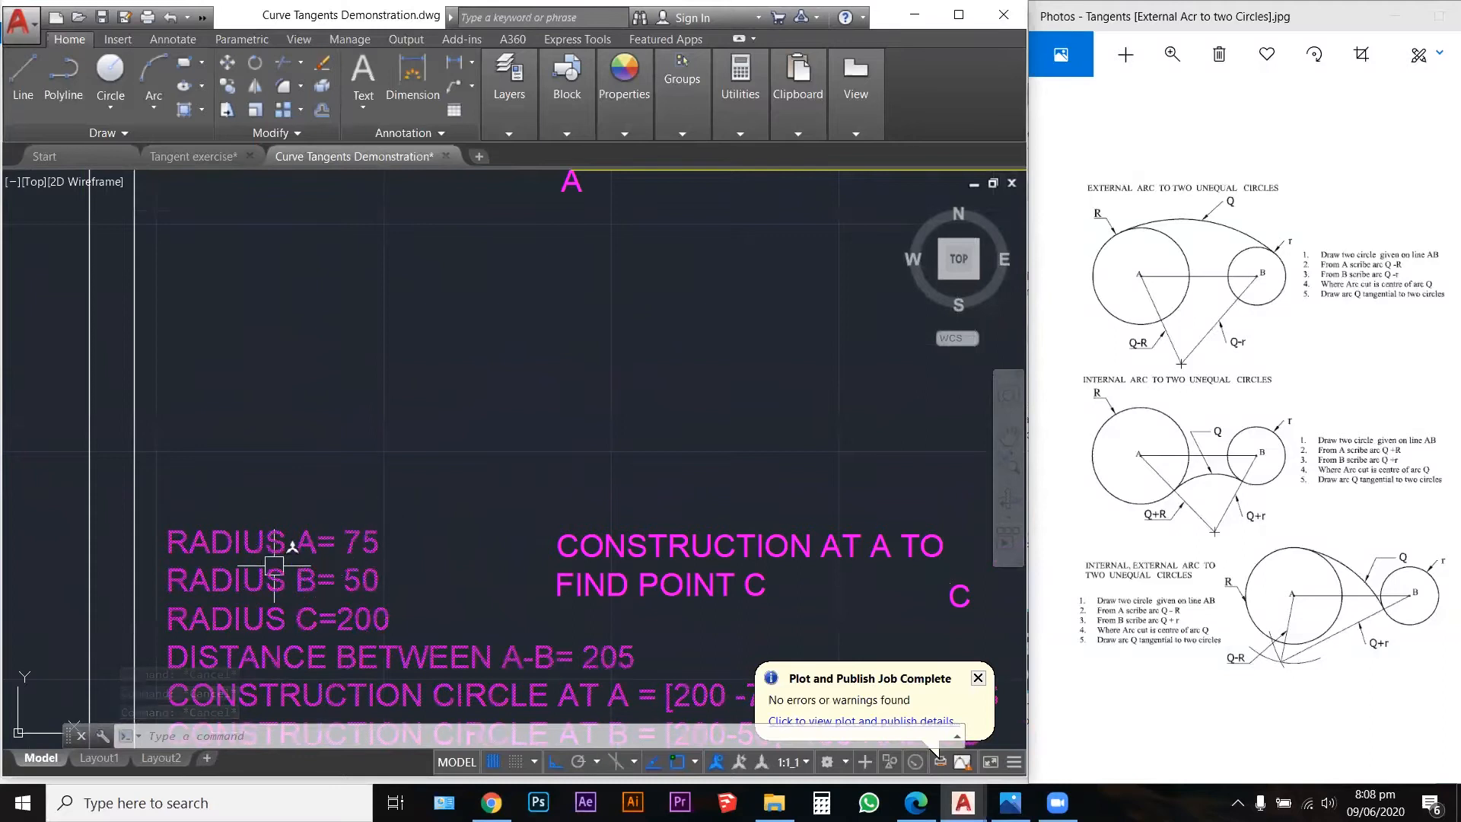
scroll(331, 616, "down", 2)
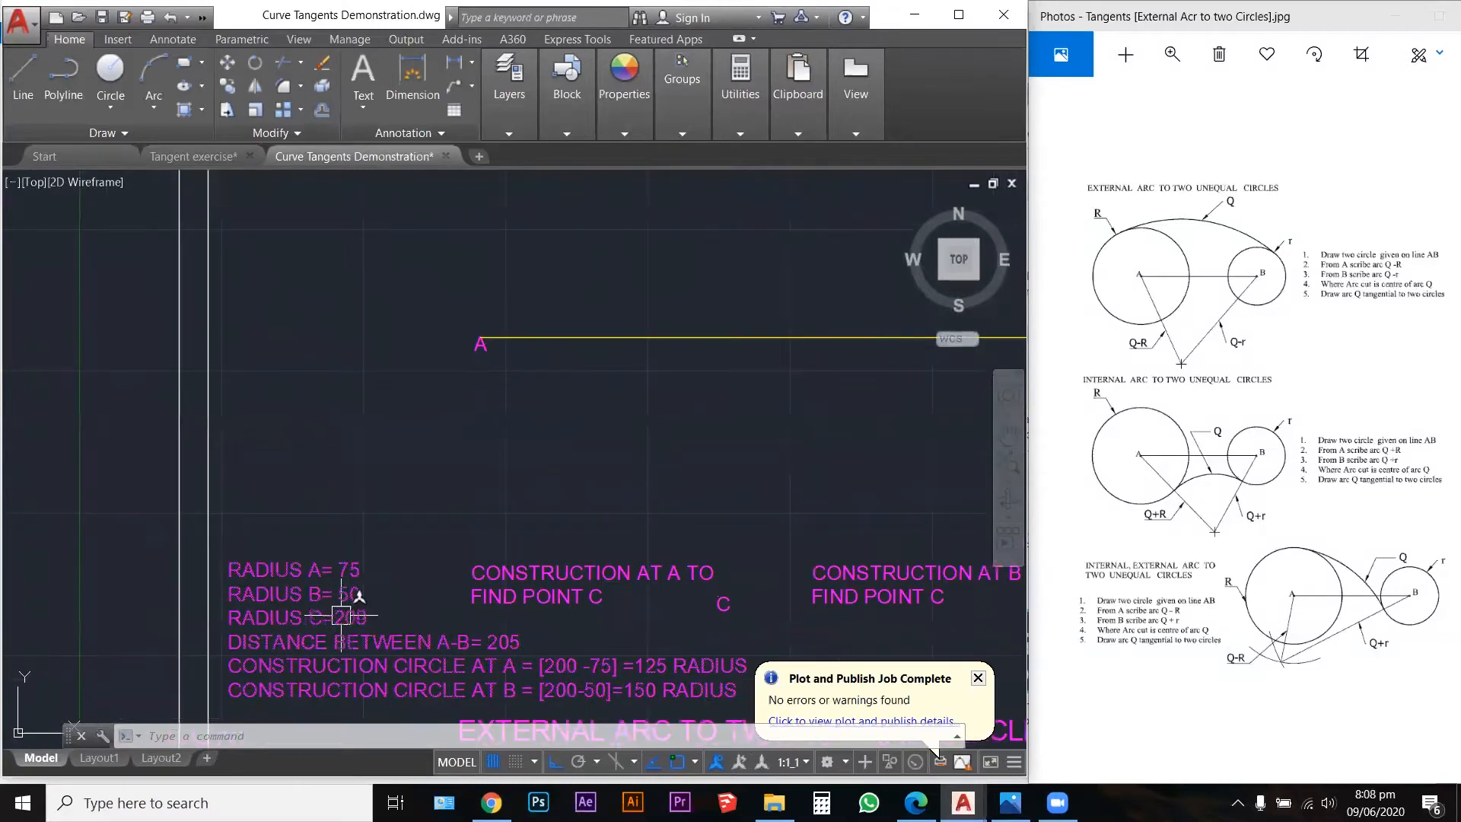
type("c")
key("Return")
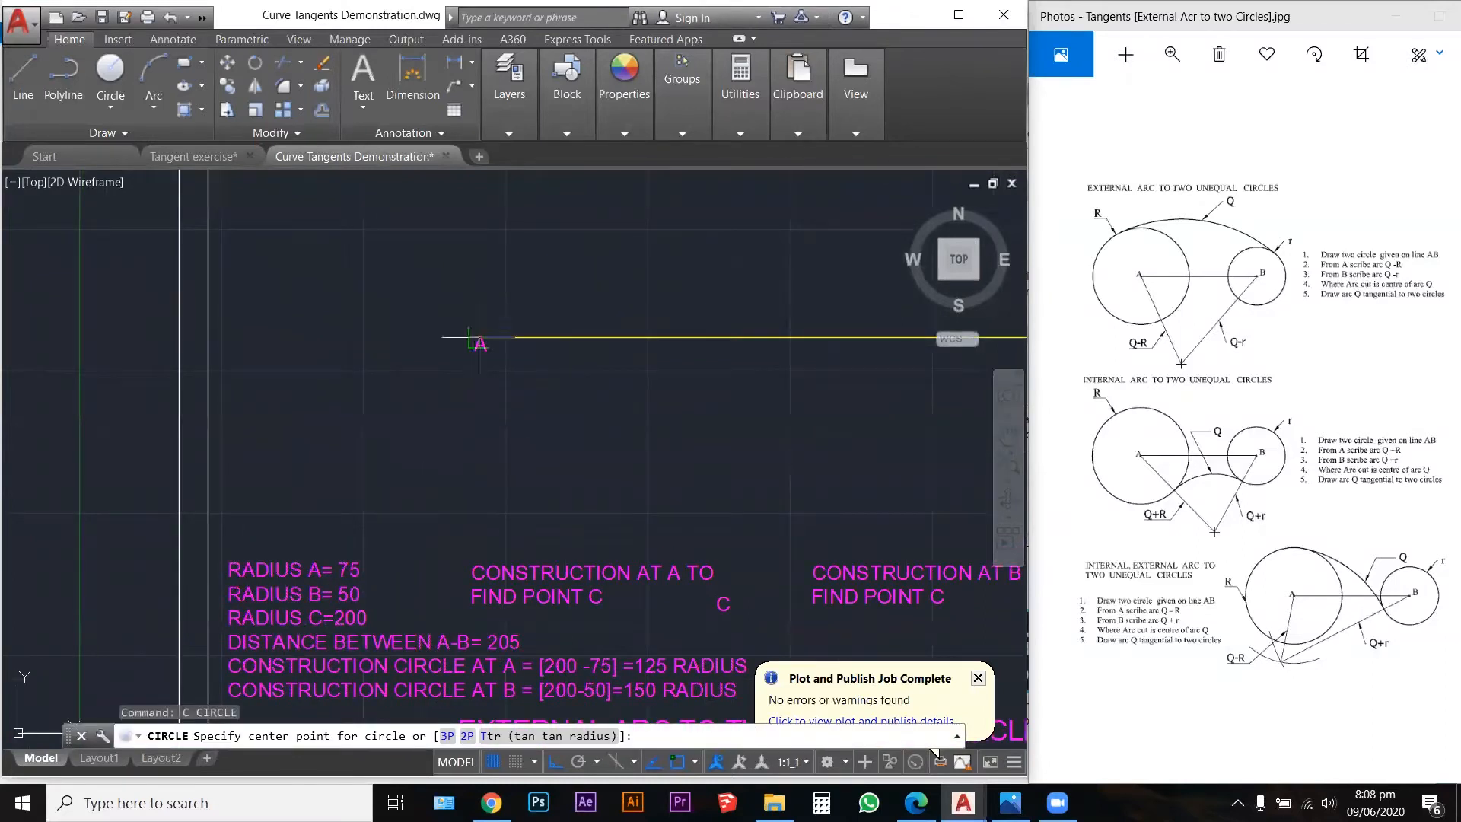
left_click(478, 338)
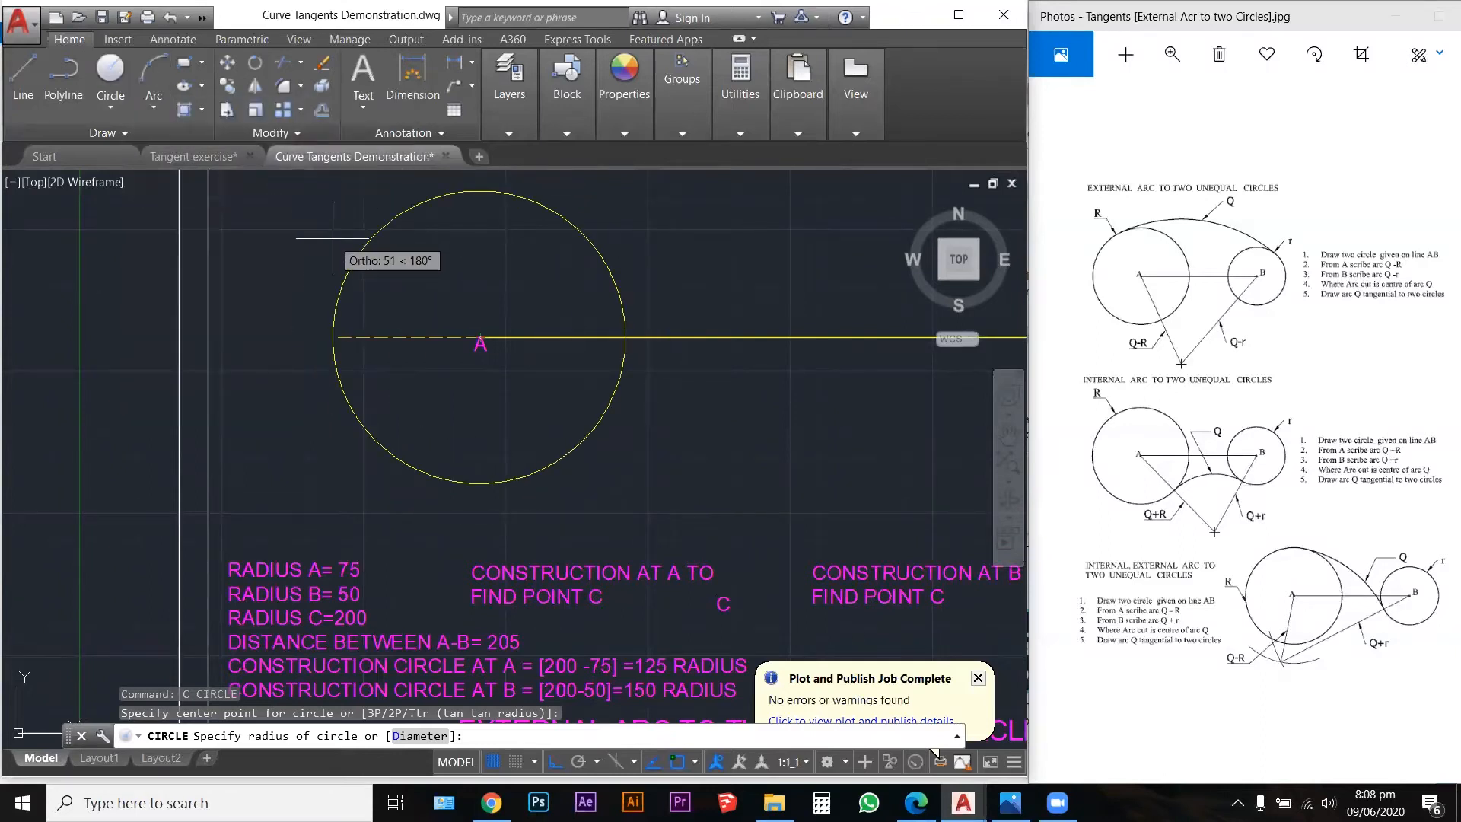
type("5")
key("Return")
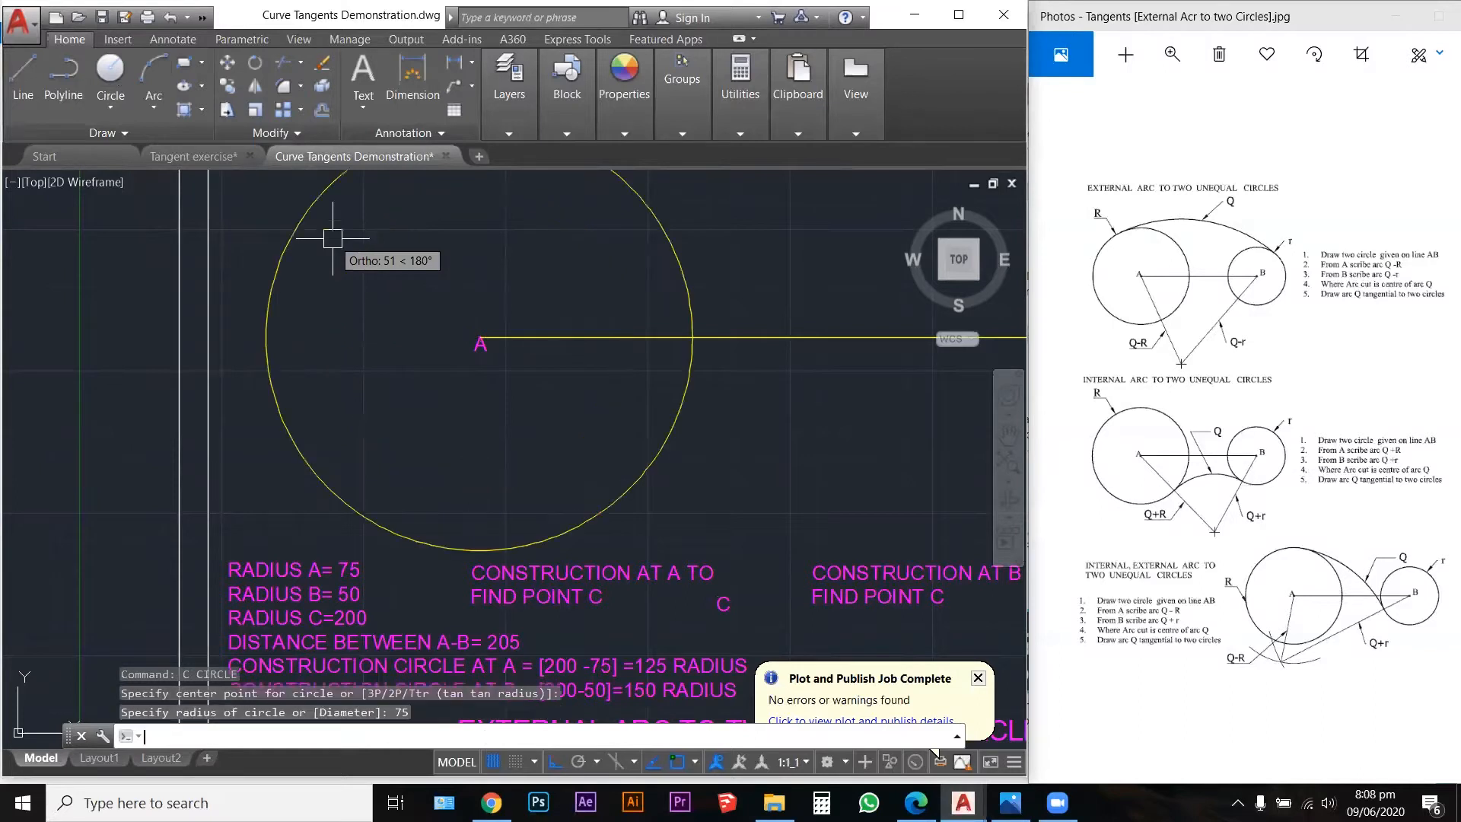
Step: Draw a circle of radius 50 centred on the line's endpoint at B
scroll(483, 352, "down", 5)
key("Return")
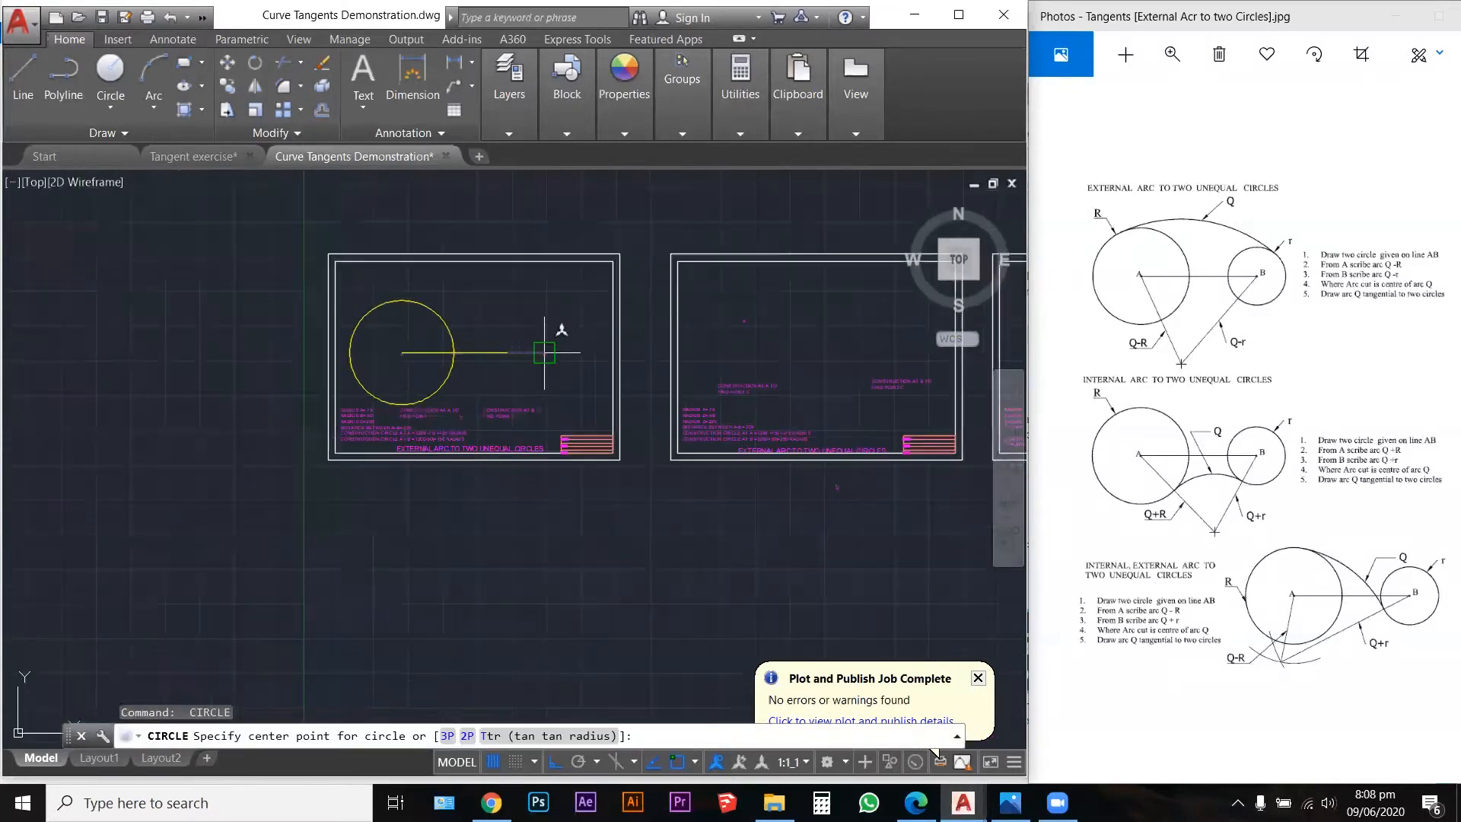
scroll(552, 327, "up", 5)
left_click(541, 363)
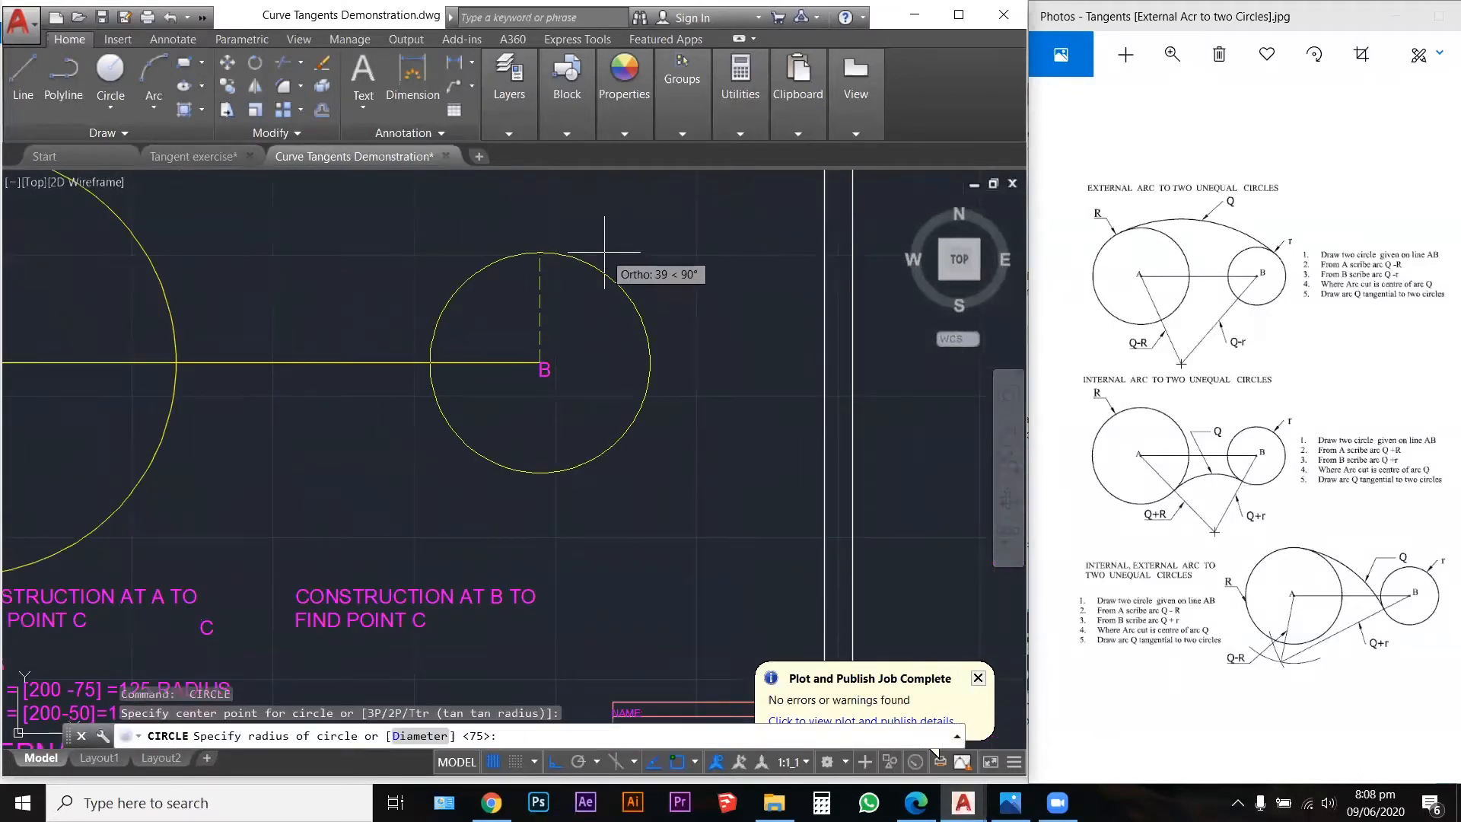
type("50")
key("Return")
scroll(792, 350, "down", 3)
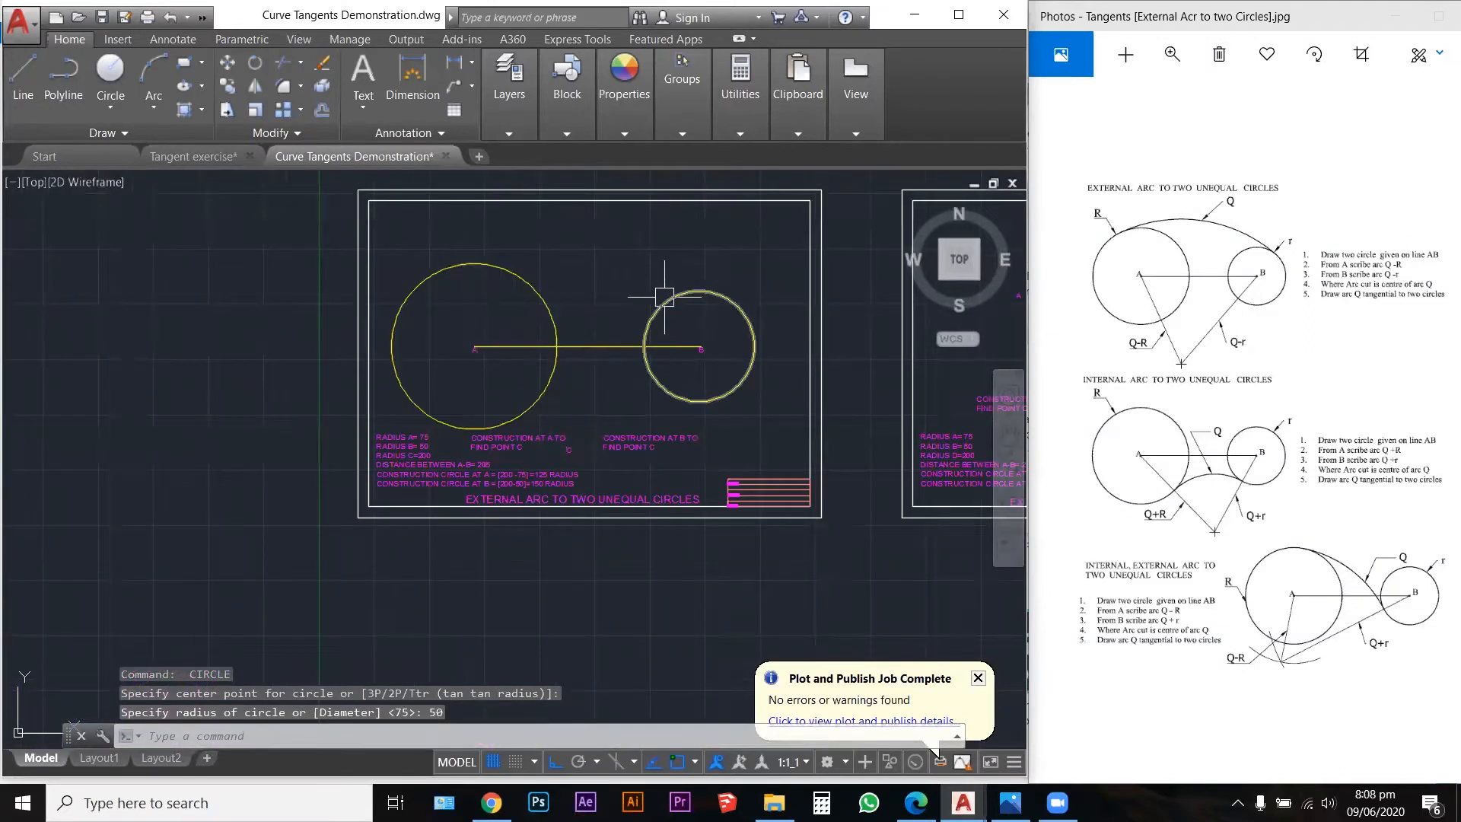
scroll(290, 346, "down", 2)
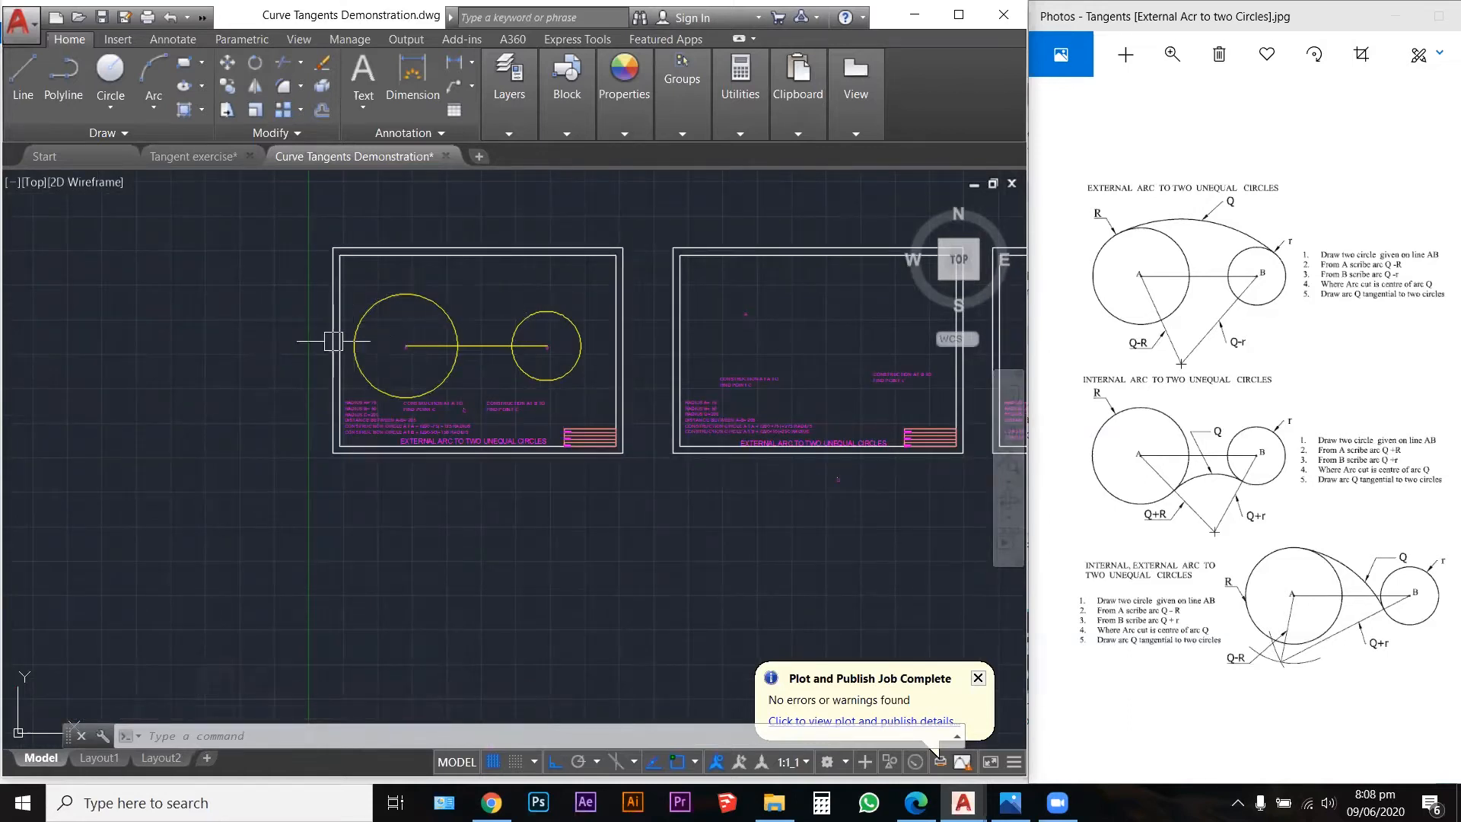
scroll(333, 340, "down", 2)
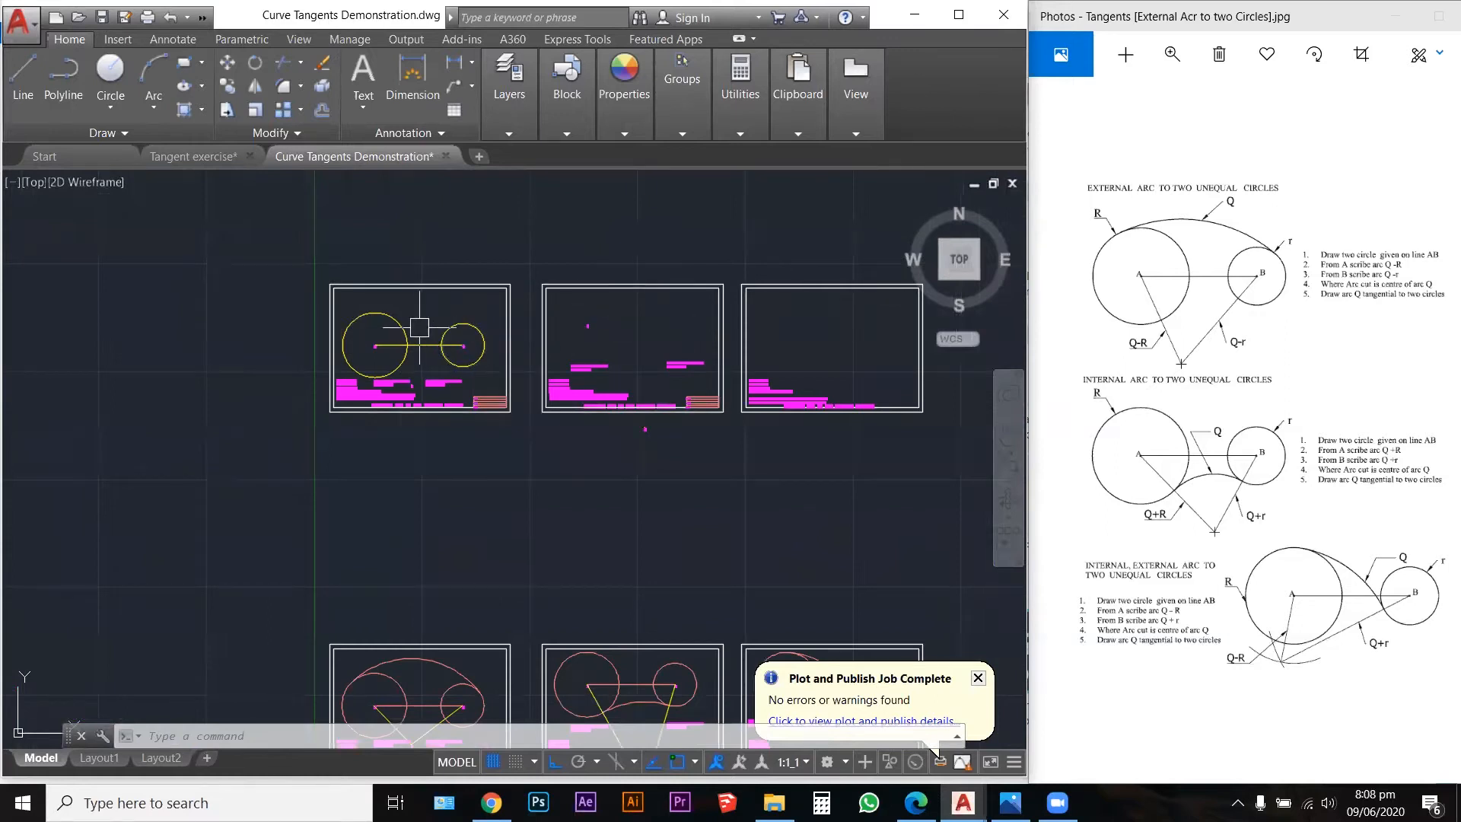
scroll(409, 330, "up", 2)
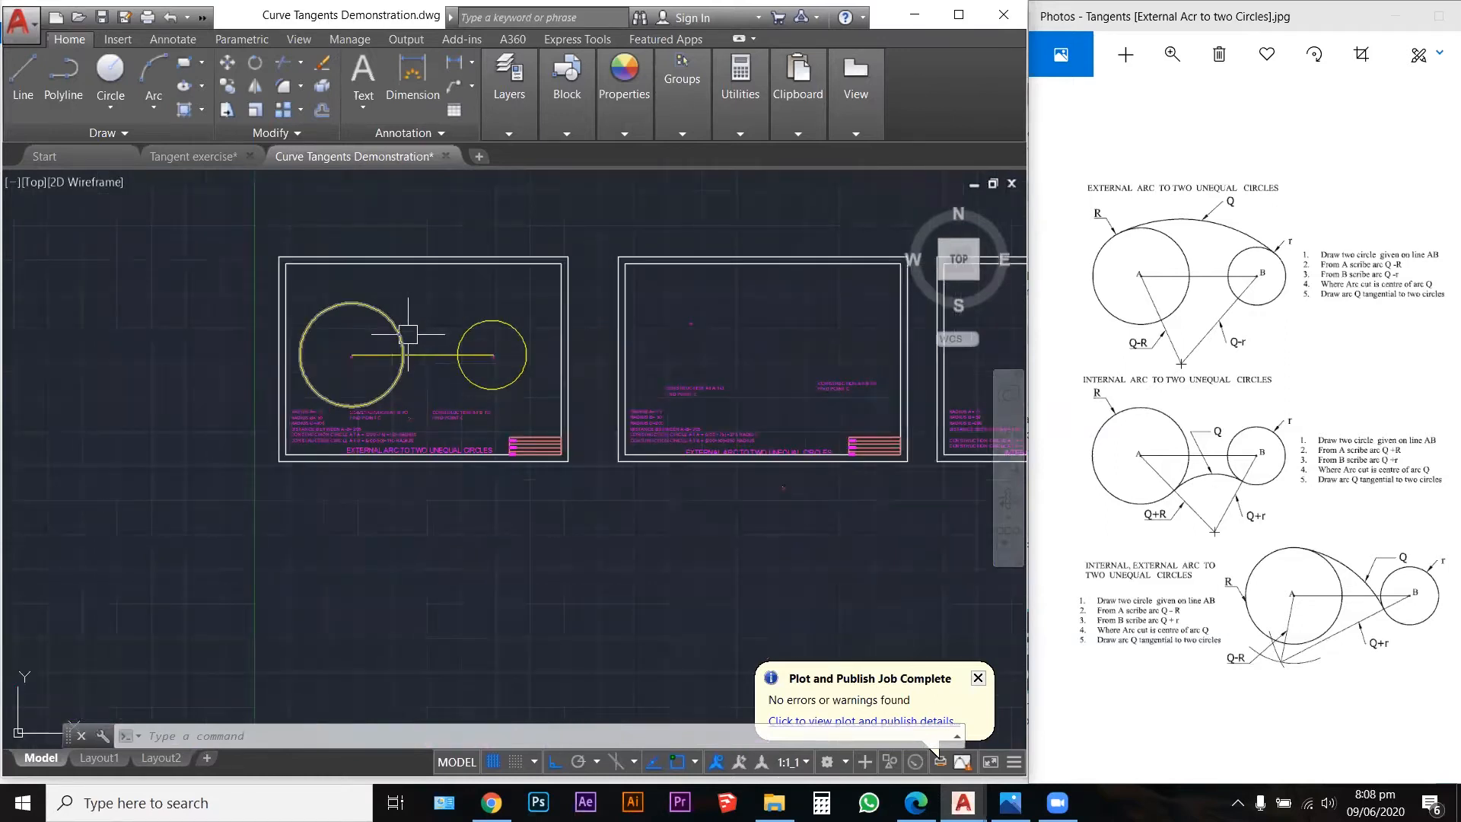
key("Escape")
key("Escape")
type("co")
key("Return")
scroll(484, 380, "up", 2)
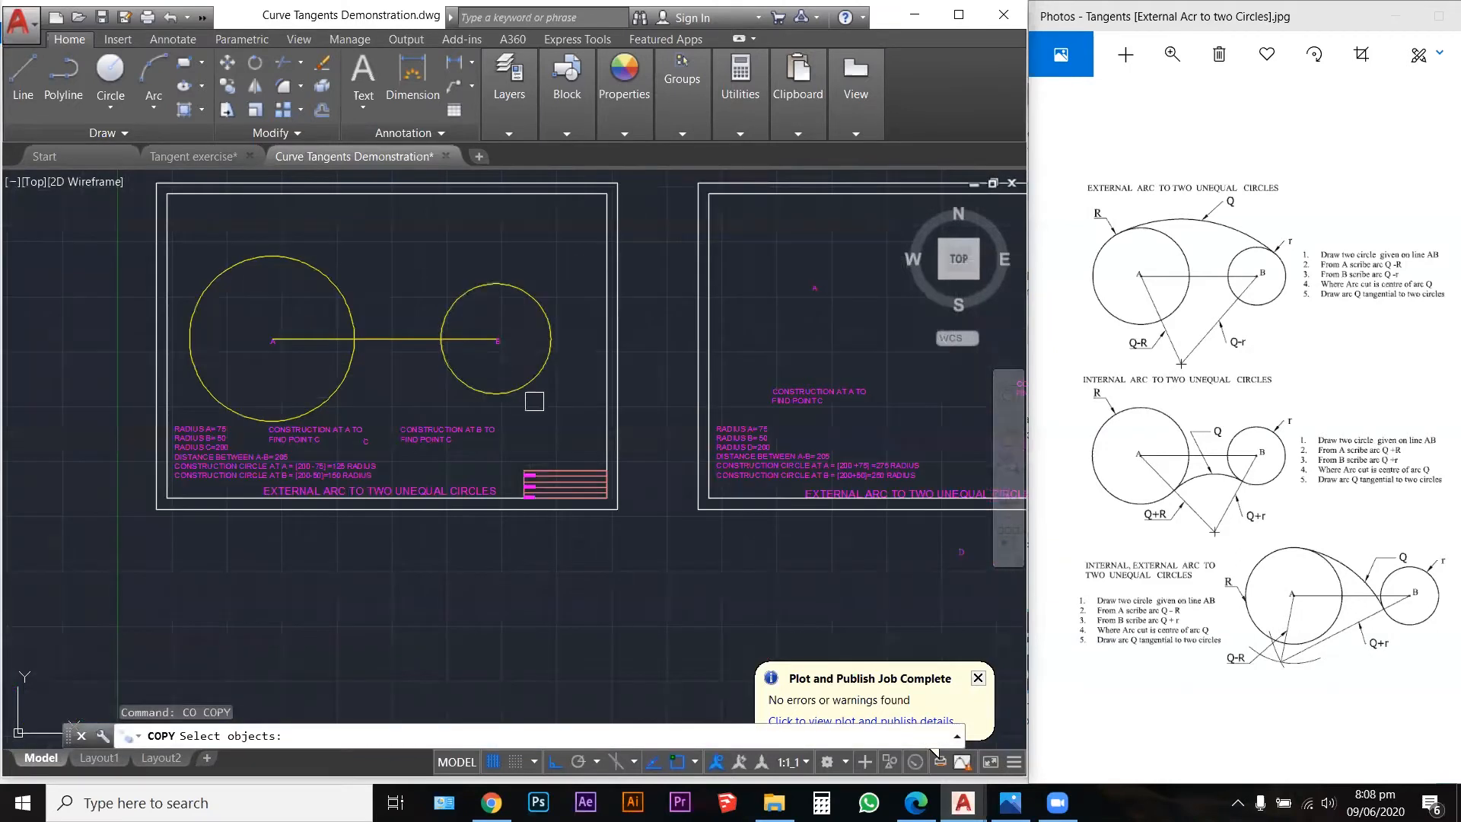
key("Escape")
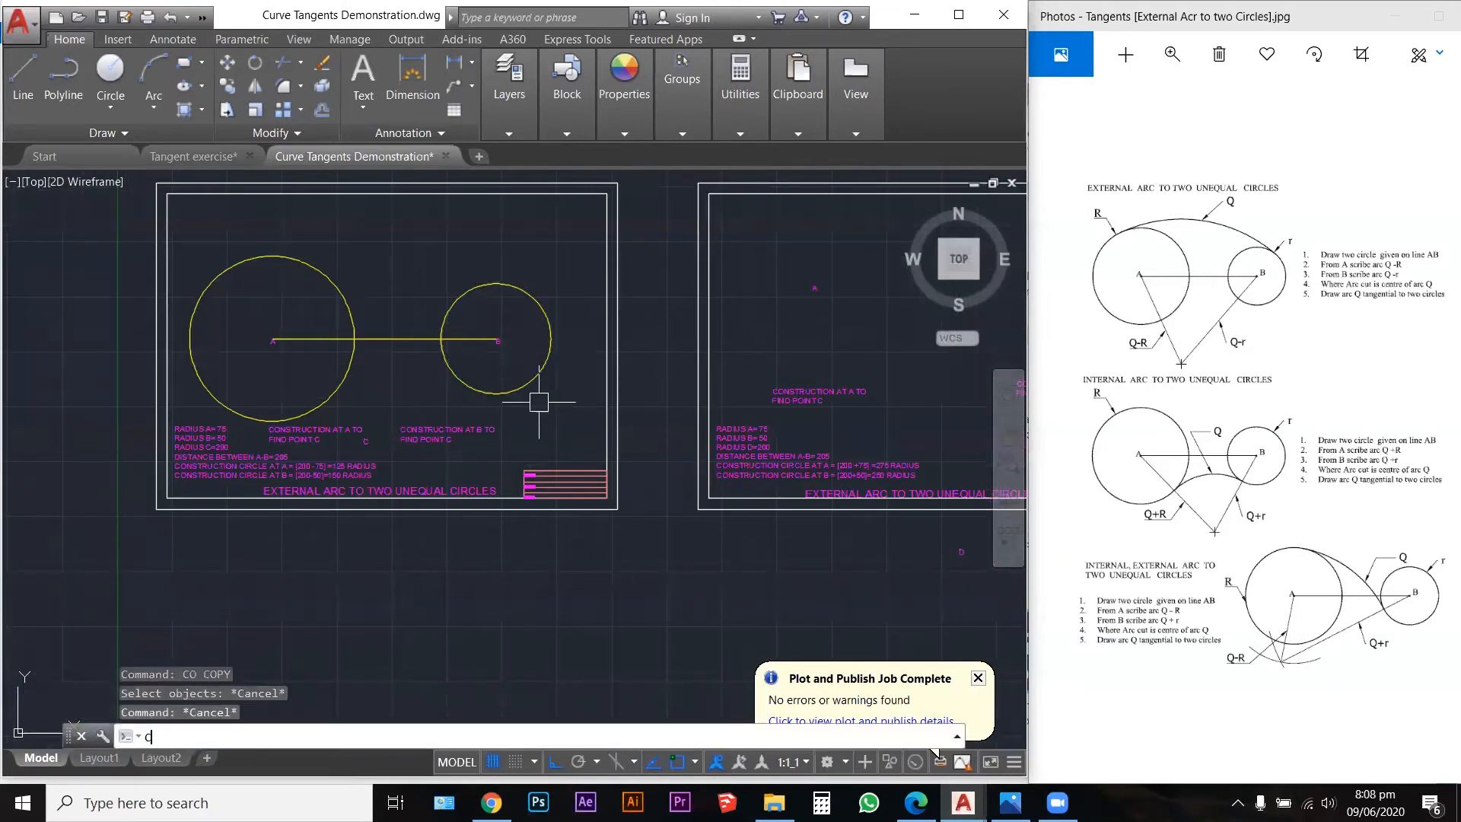
Step: Copy line AB, its end labels and both circles from the first sheet onto the second and third sheets
type("co")
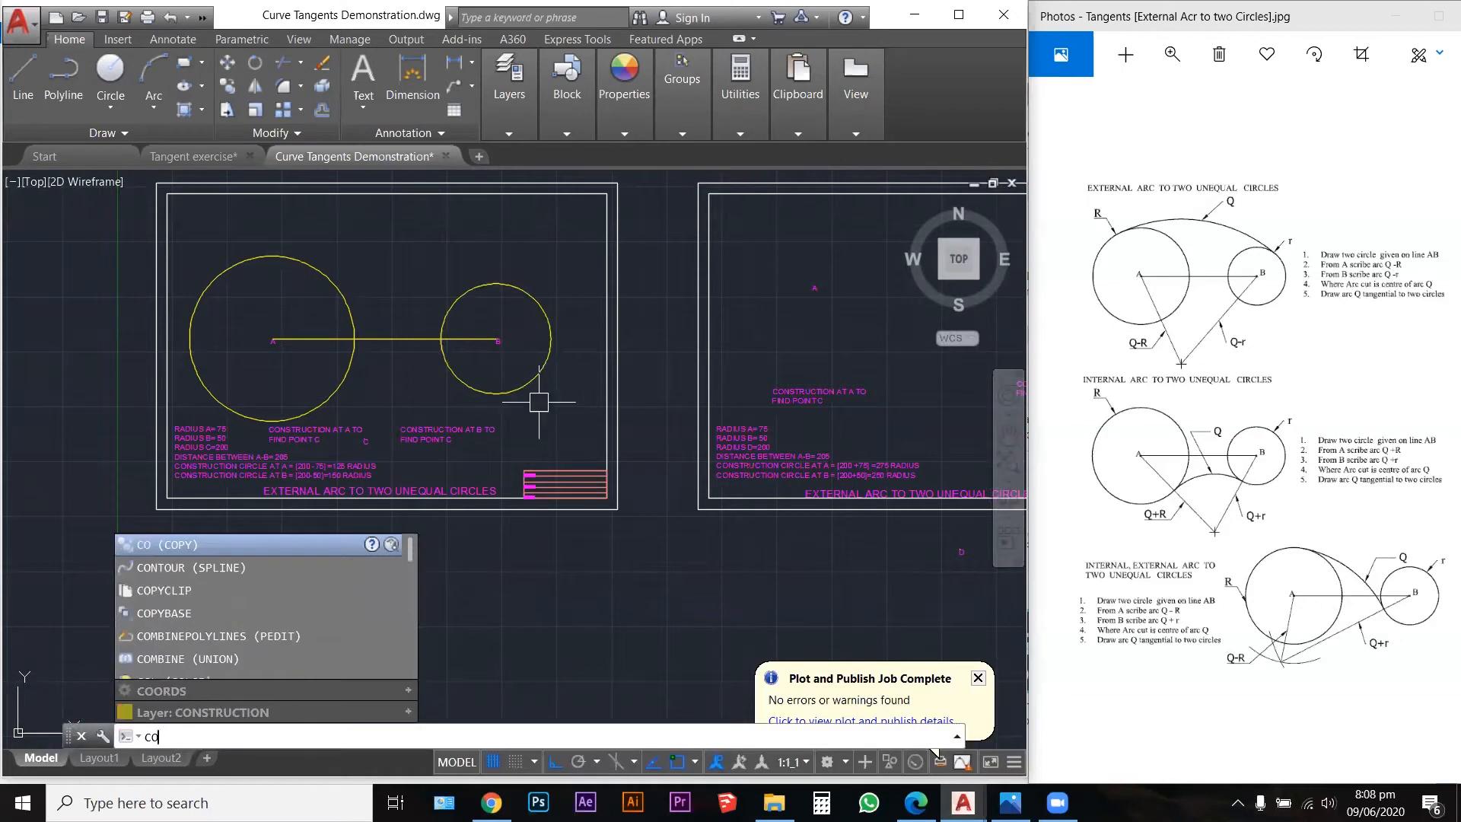
key("Return")
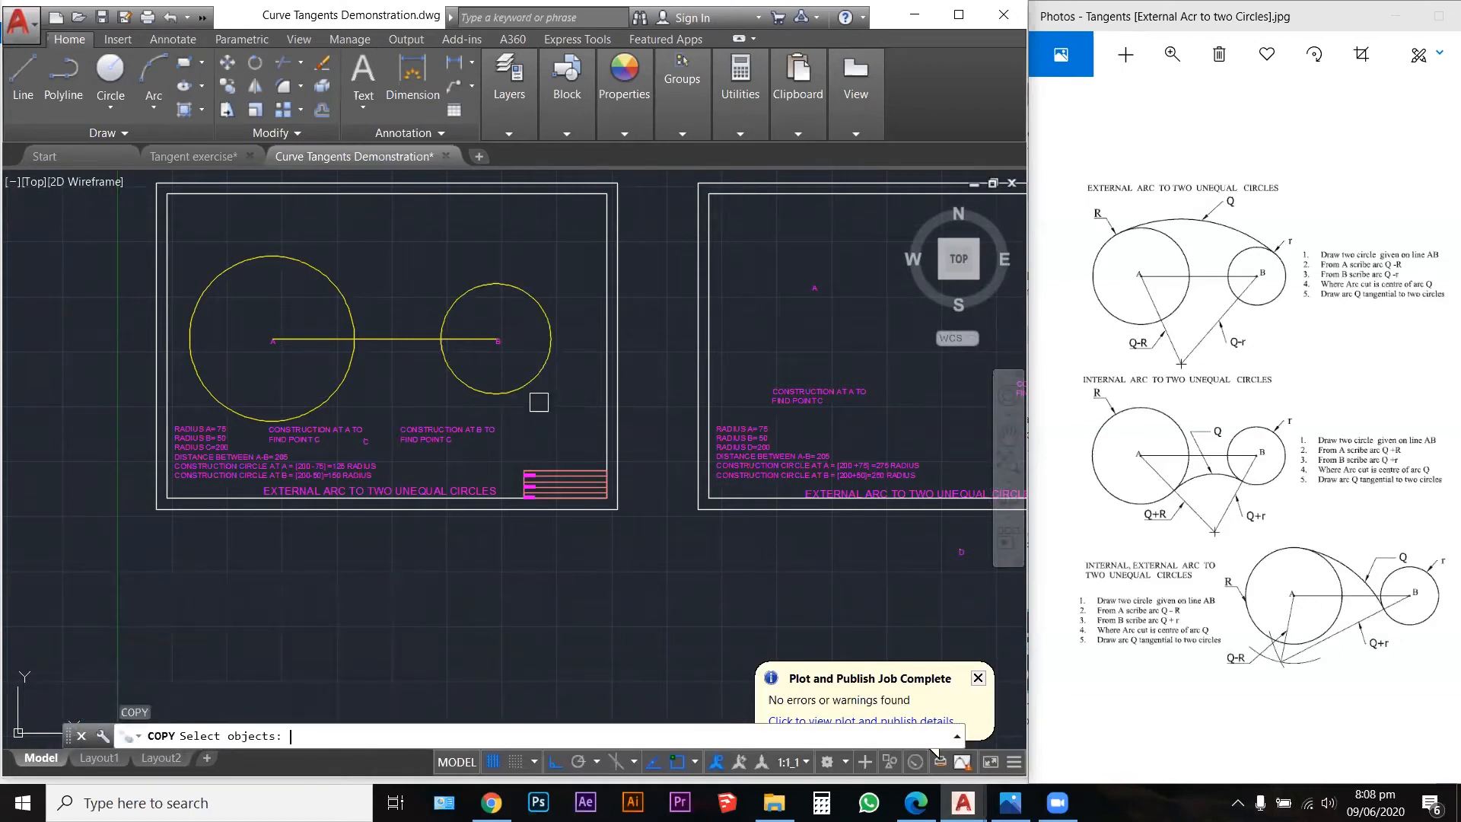
left_click(540, 398)
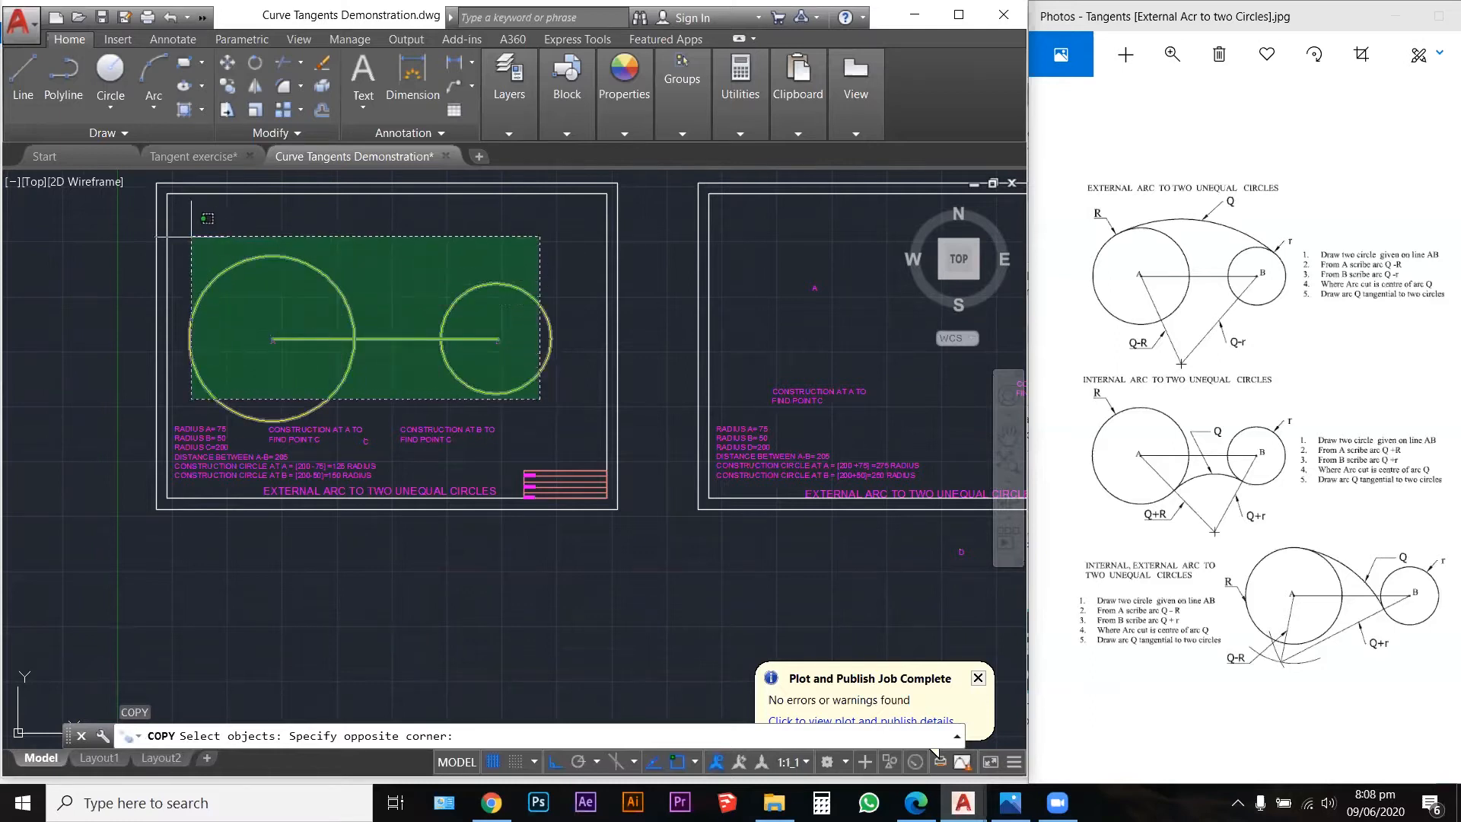
left_click(188, 242)
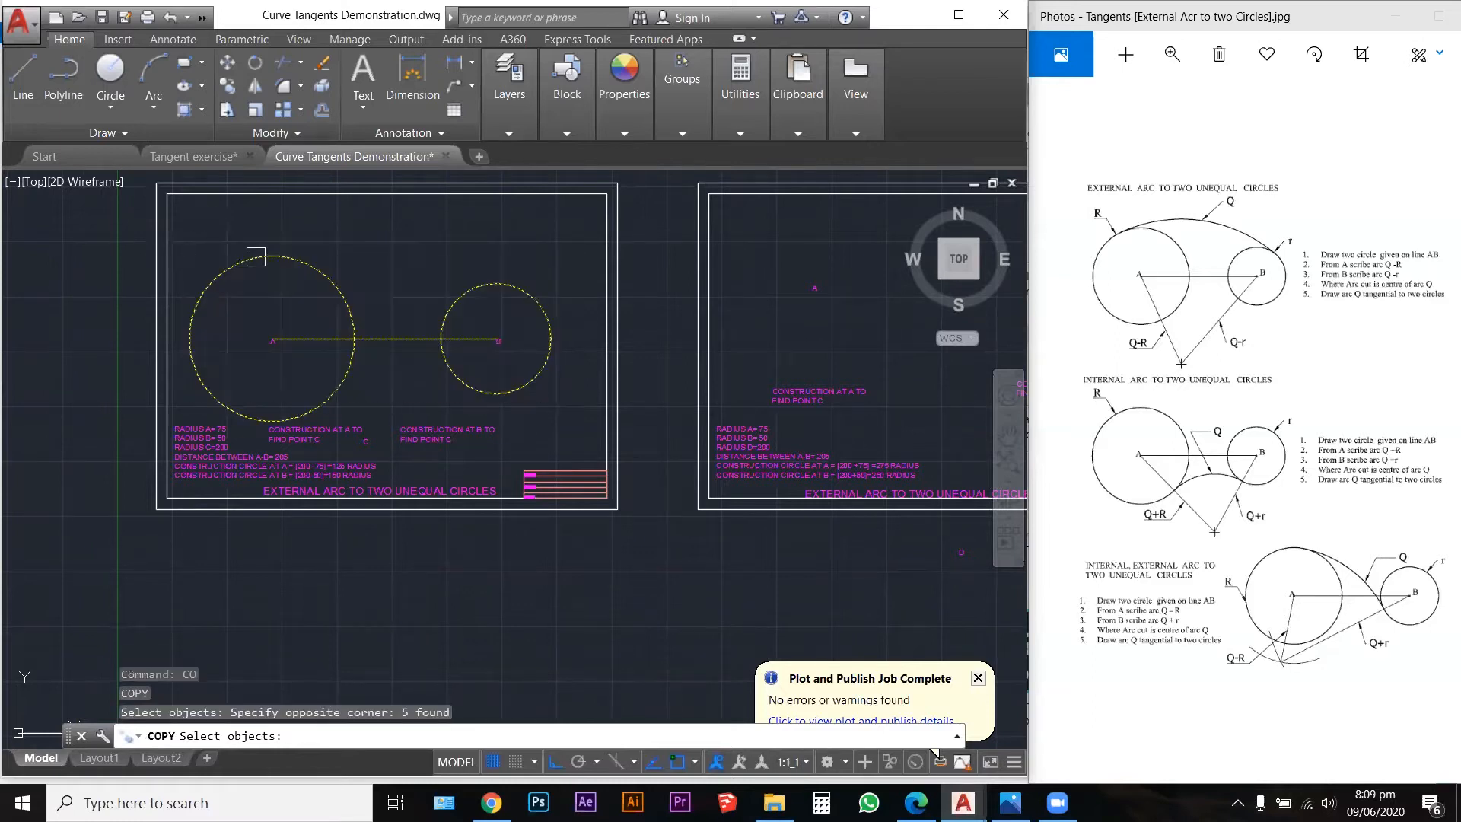
key("Return")
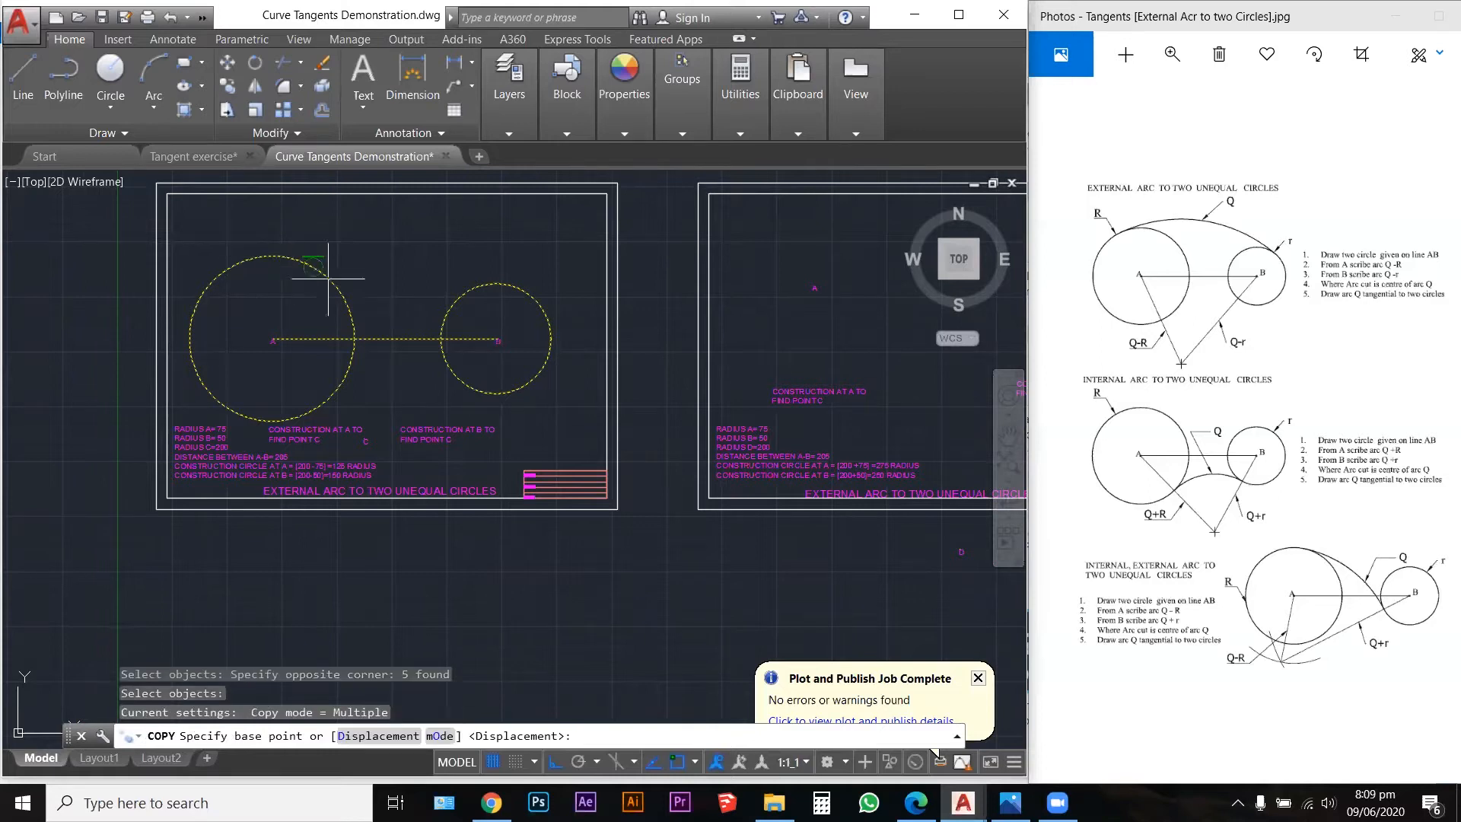
left_click(385, 338)
scroll(264, 337, "down", 3)
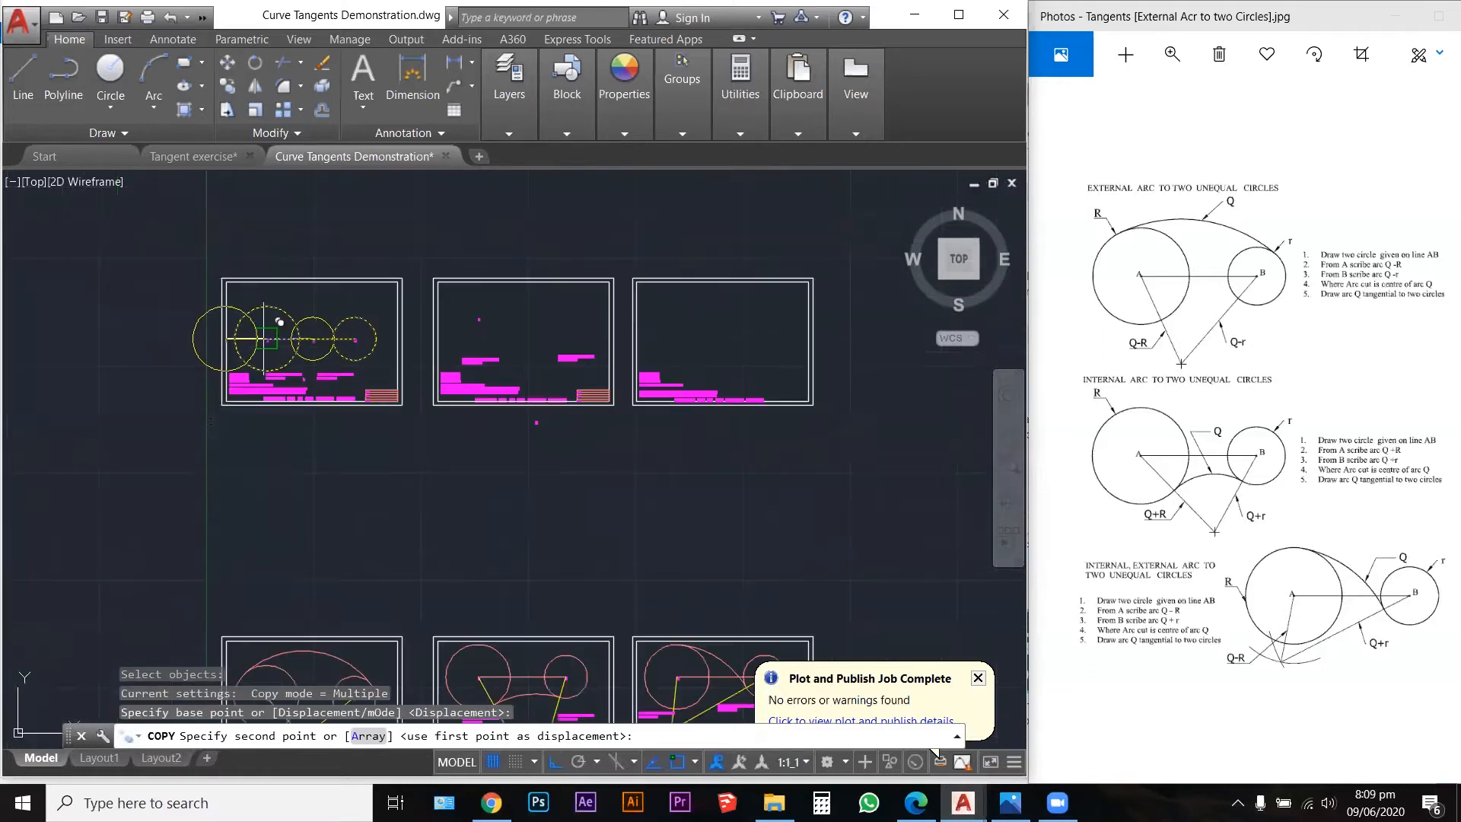
scroll(529, 338, "up", 3)
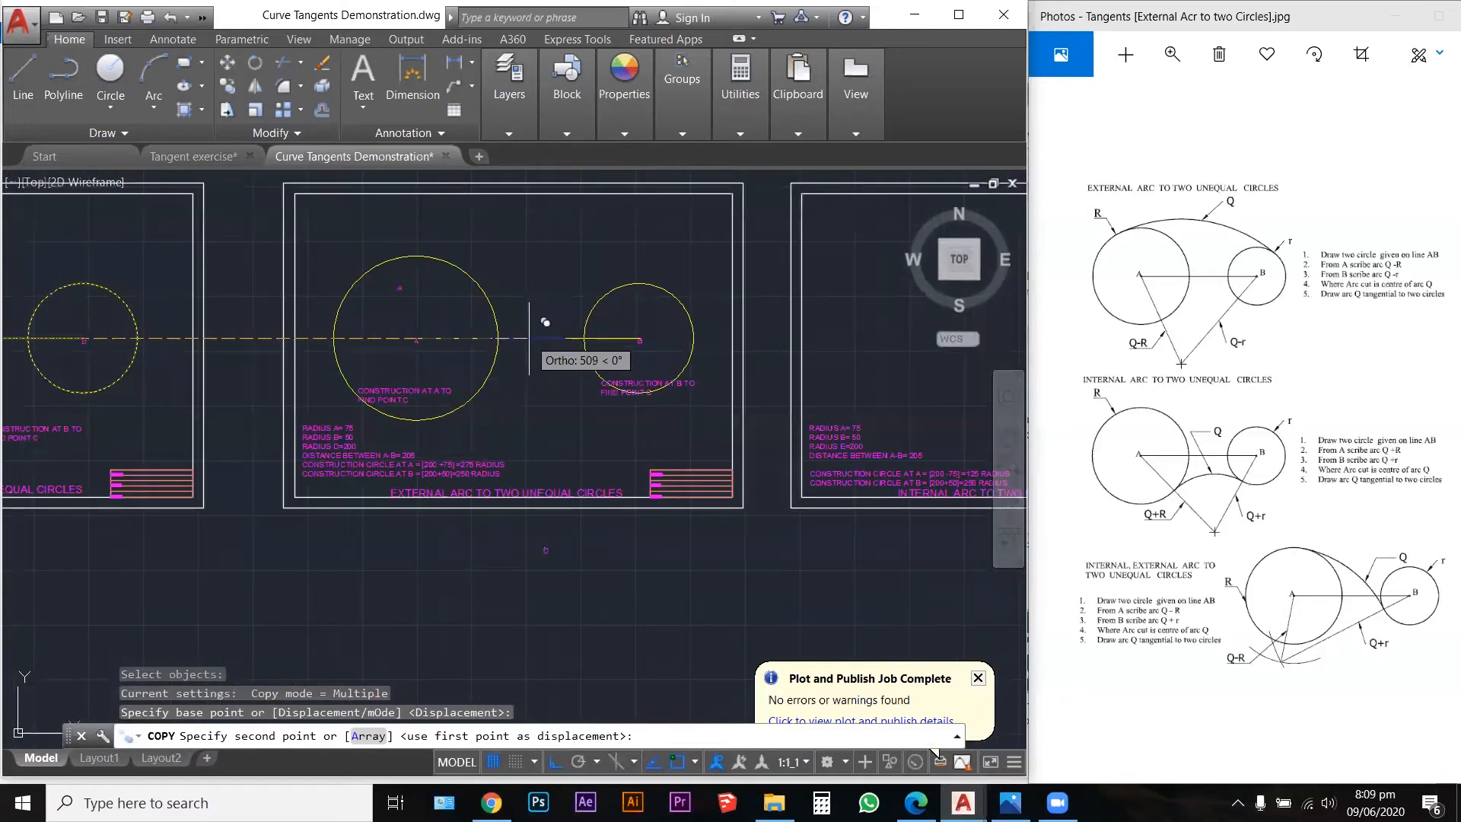
scroll(502, 327, "down", 3)
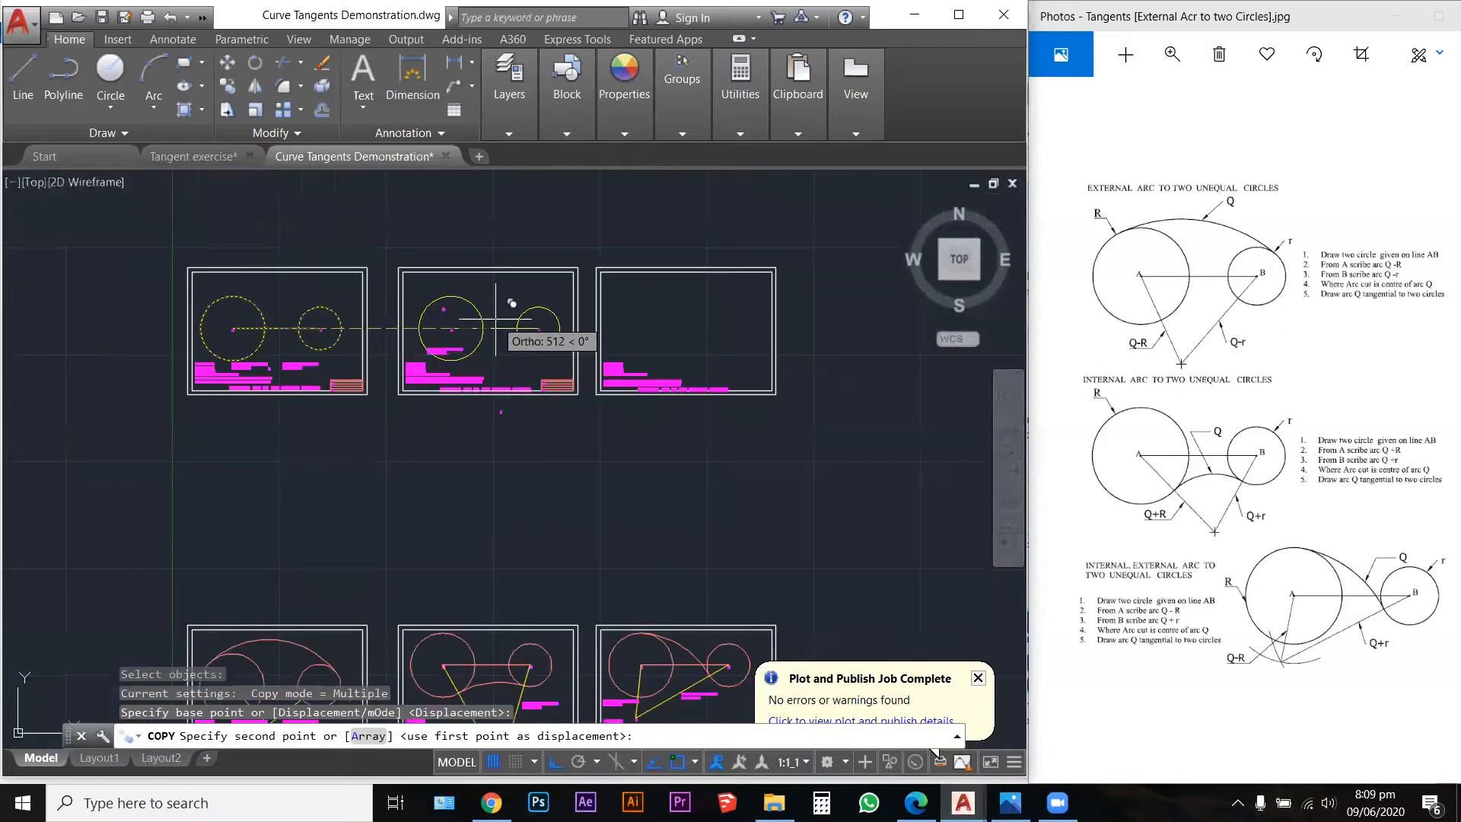
left_click(495, 318)
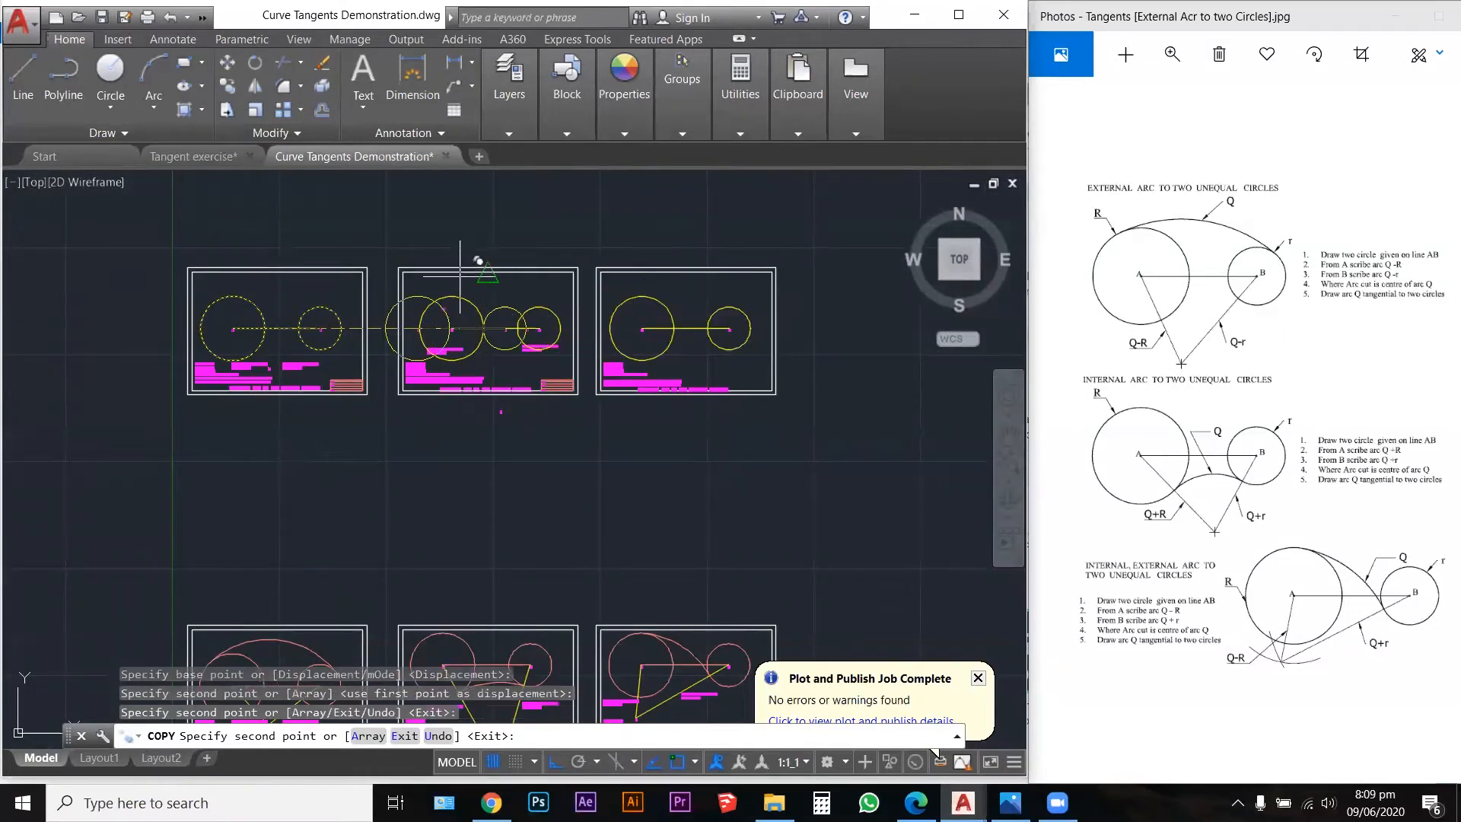
key("Escape")
key("Escape")
key("Escape")
Step: Examine the circles, line AB and the radius and construction notes on the first external arc sheet
scroll(289, 292, "up", 2)
scroll(251, 309, "up", 2)
scroll(708, 423, "down", 2)
scroll(244, 365, "up", 4)
scroll(215, 401, "down", 3)
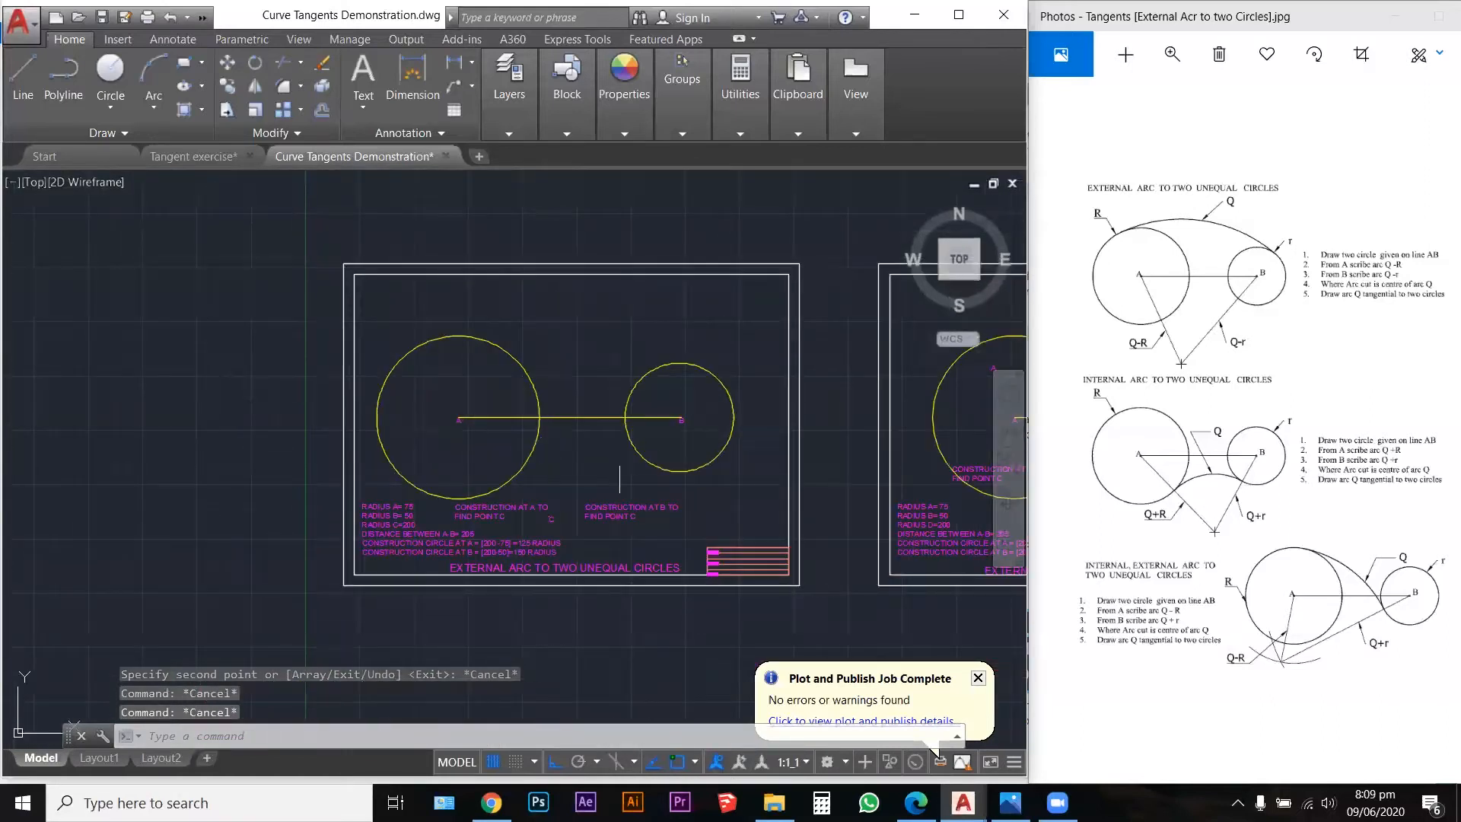
scroll(678, 475, "up", 3)
mouse_move(659, 468)
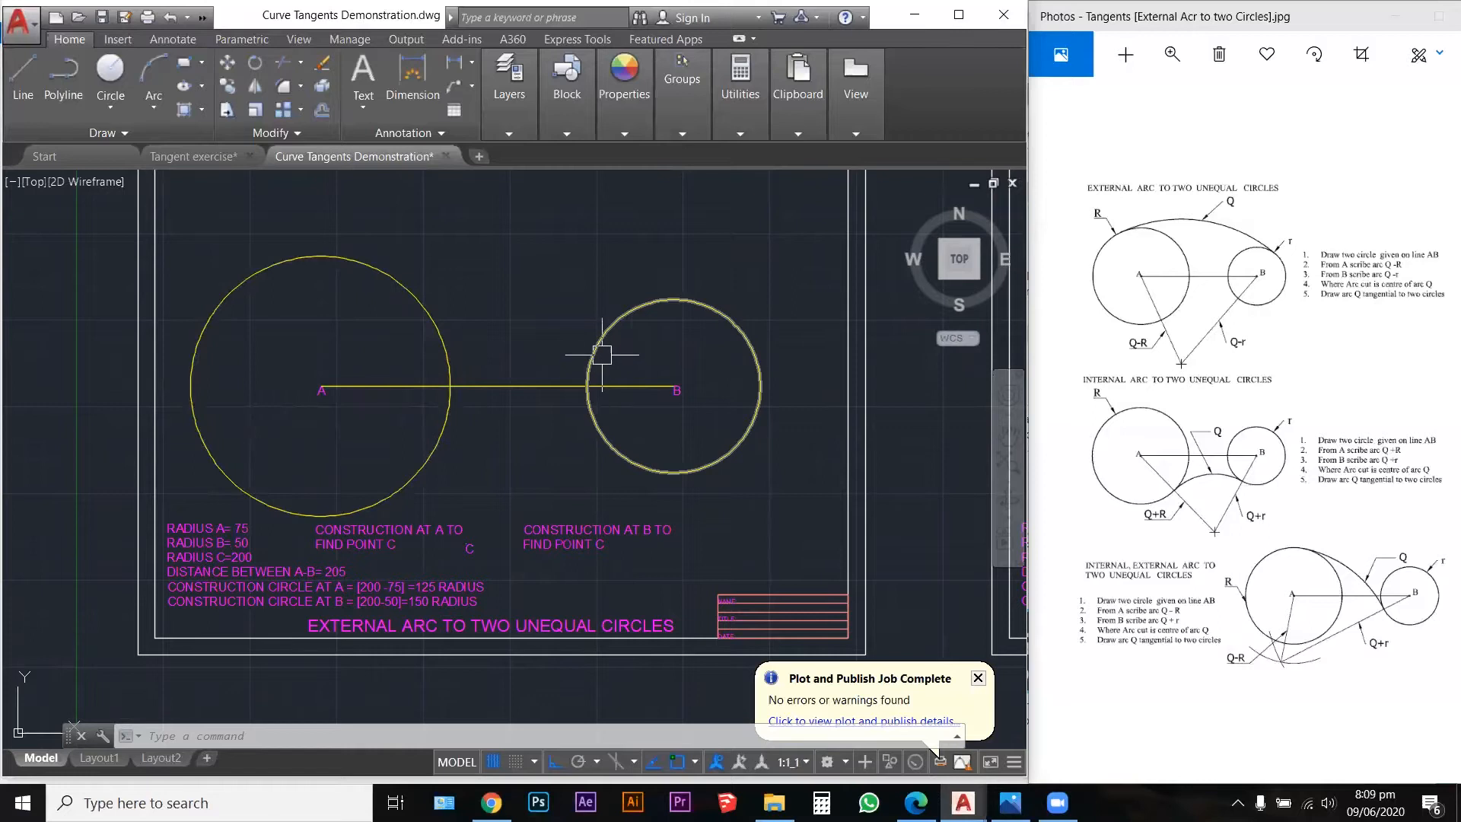
mouse_move(600, 350)
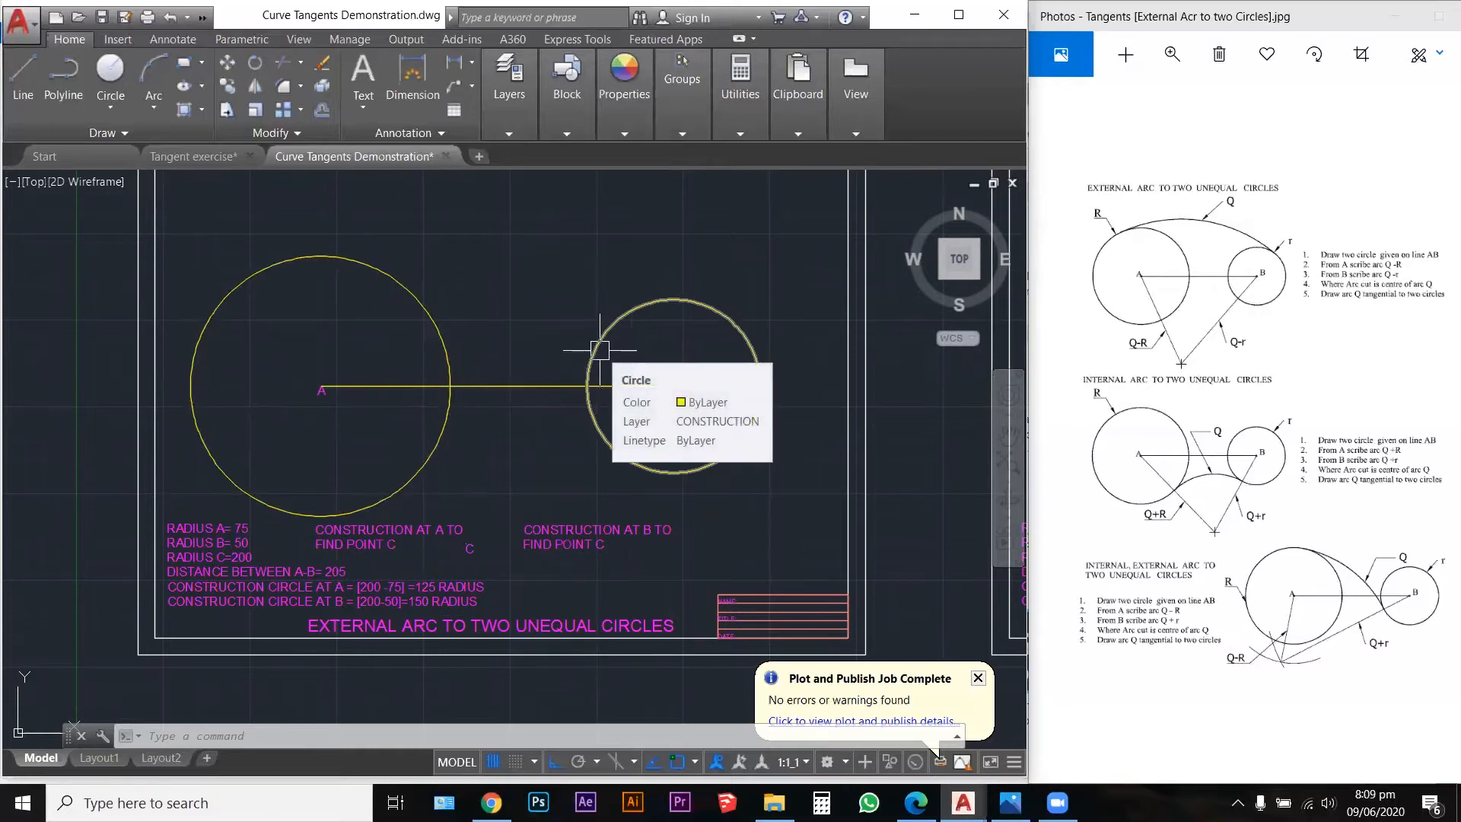
left_click(488, 386)
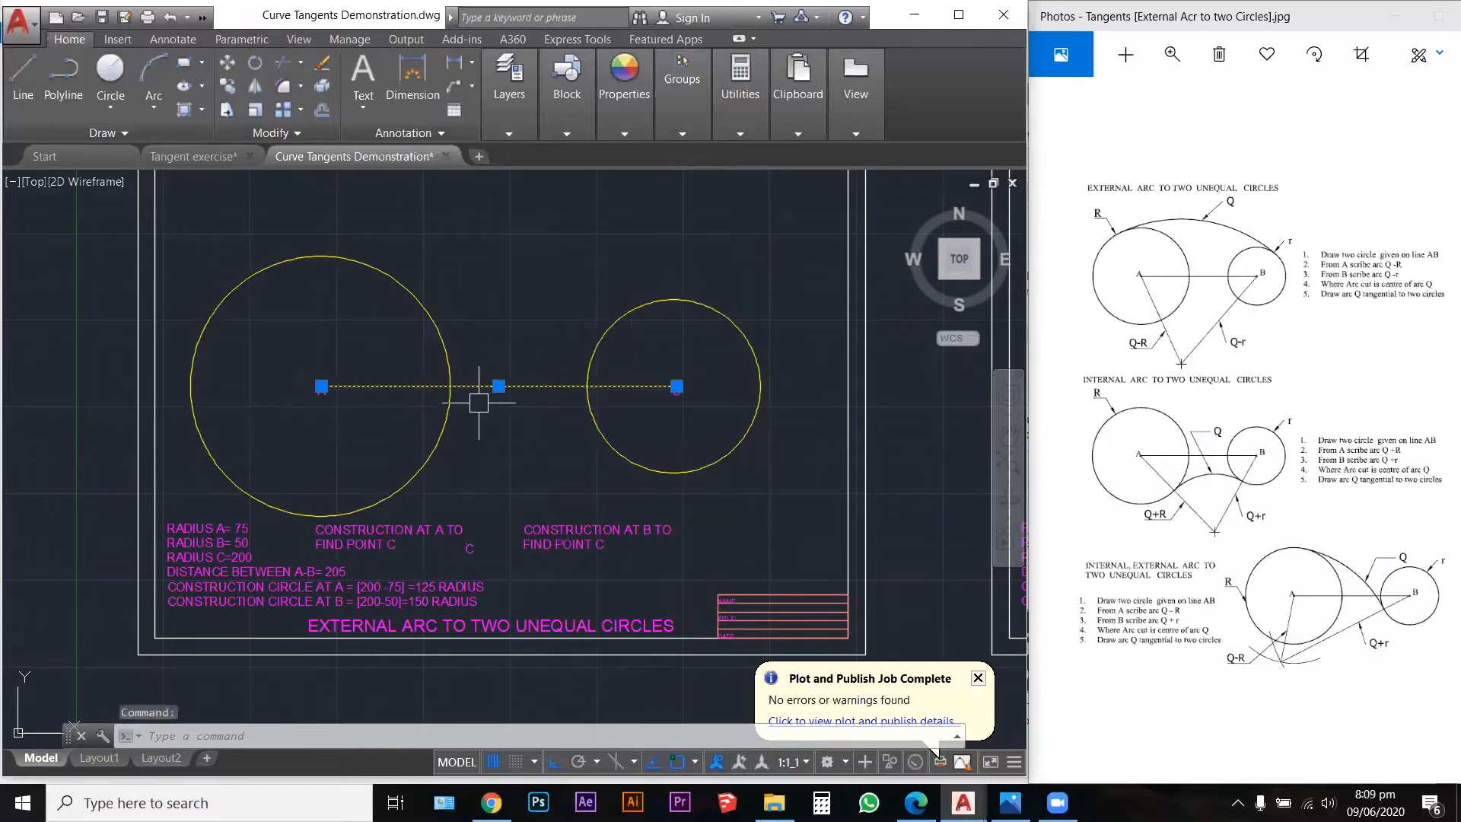
key("Escape")
key("Escape")
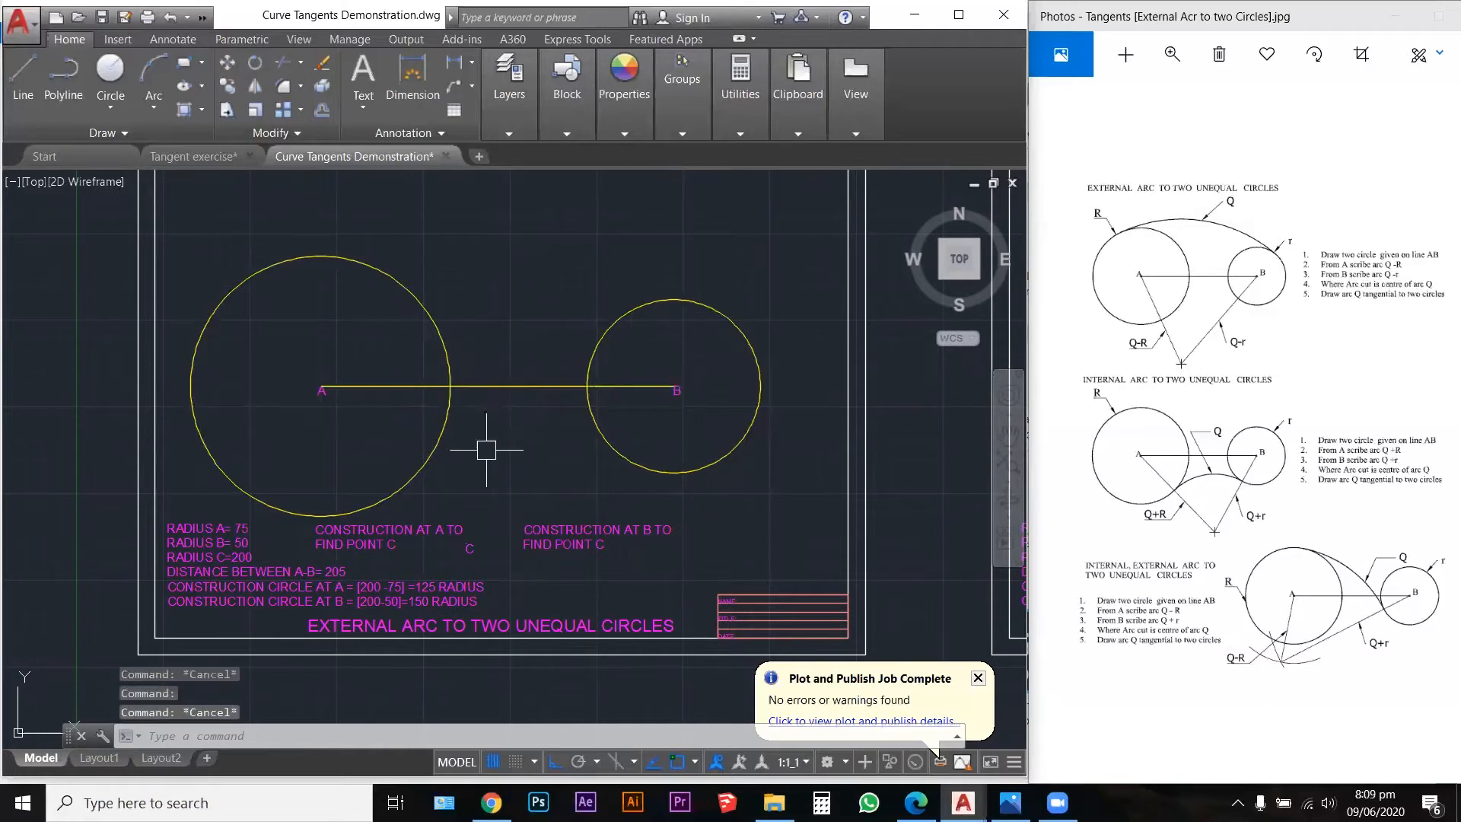
mouse_move(476, 550)
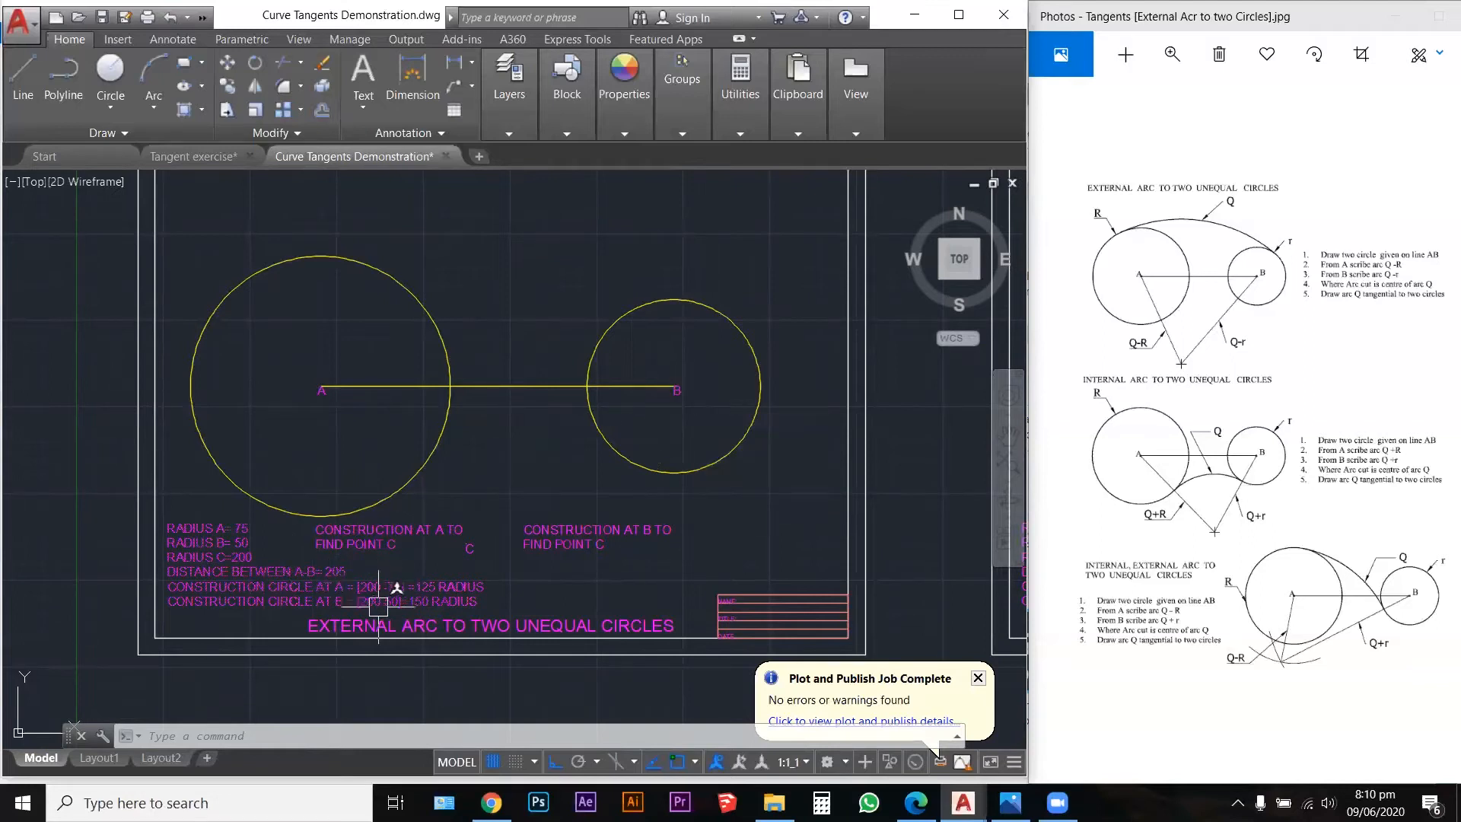
scroll(380, 595, "up", 2)
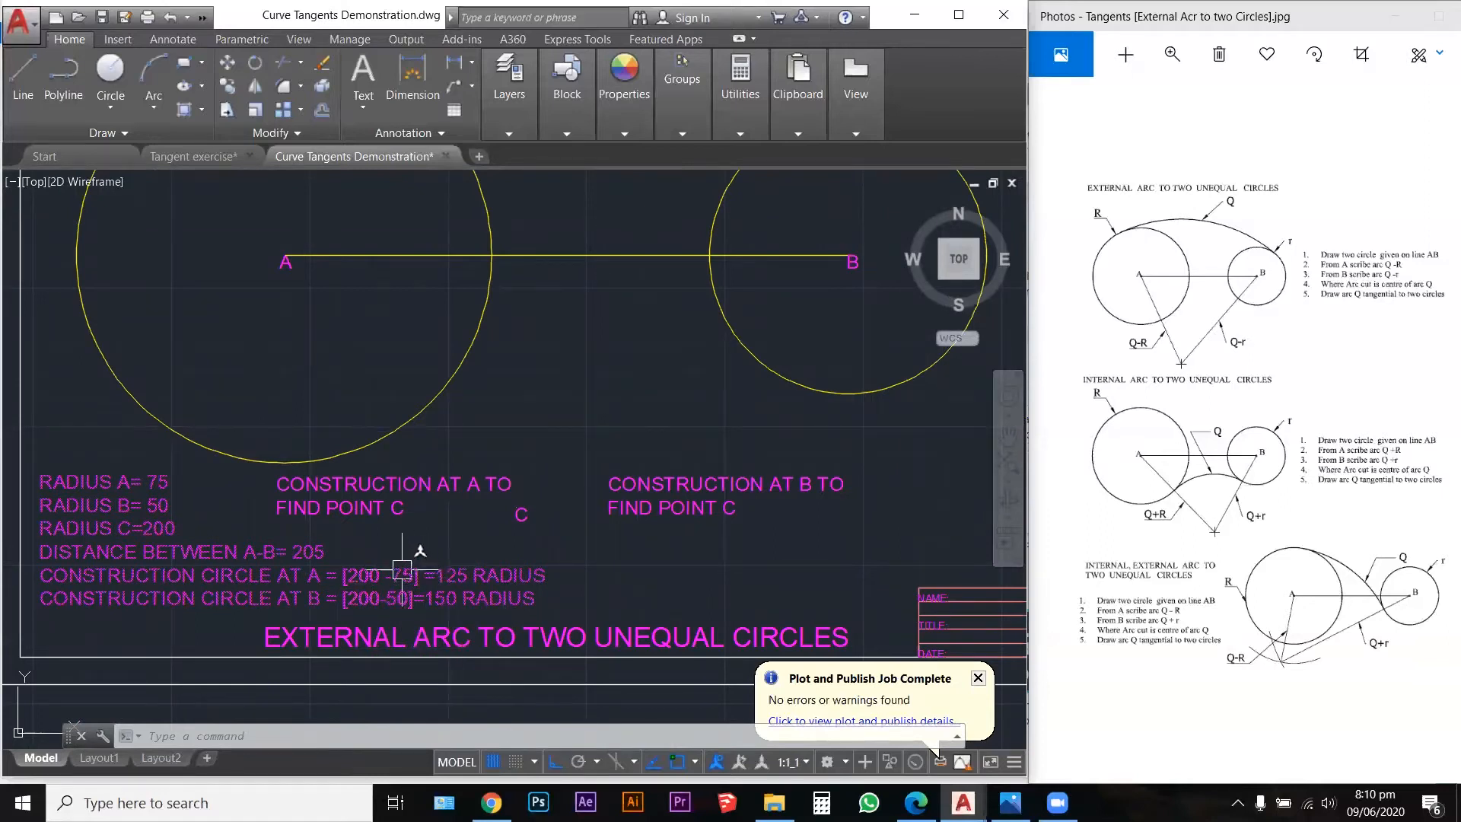
scroll(411, 545, "down", 2)
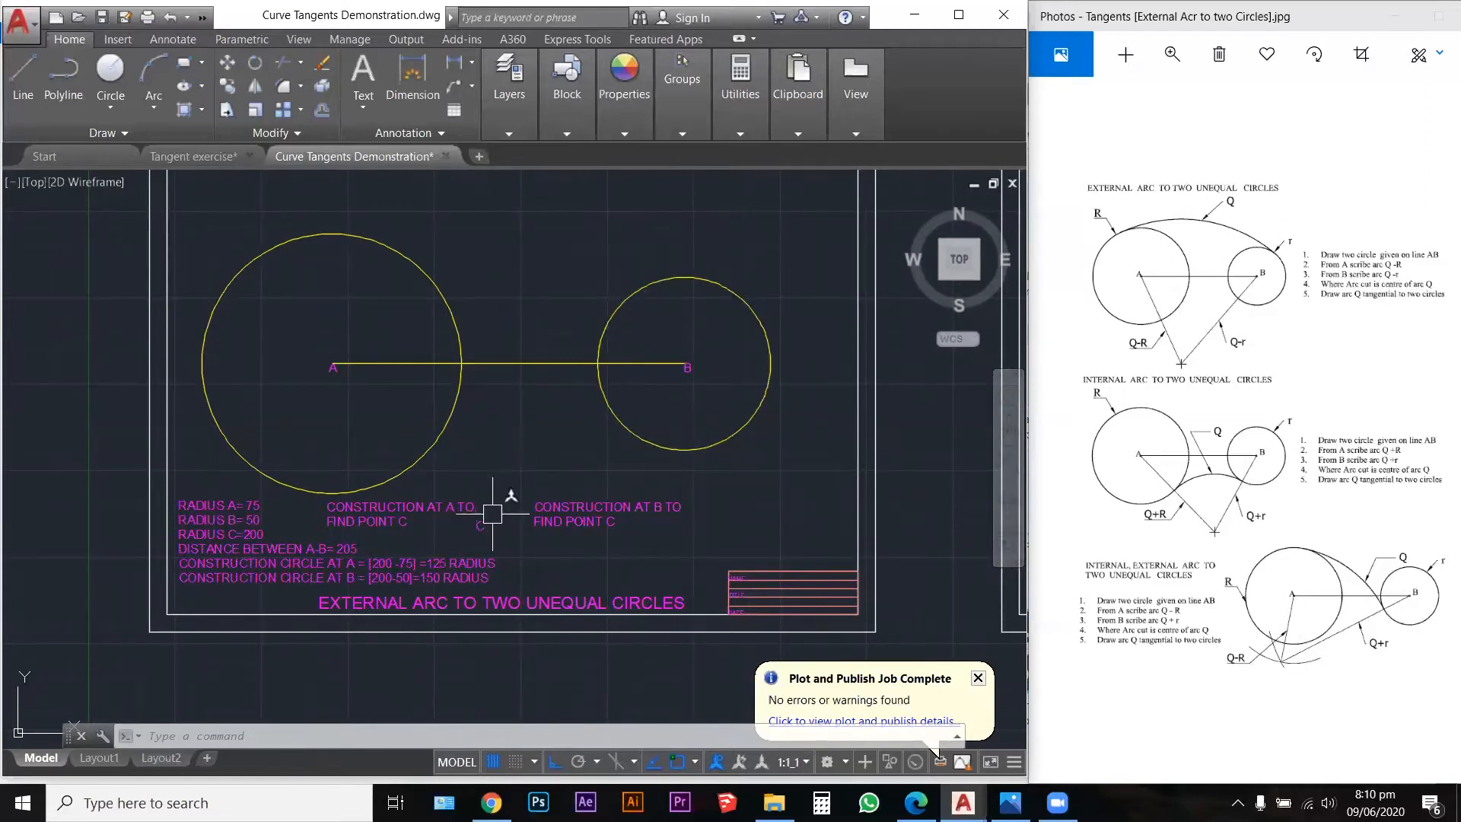
mouse_move(485, 555)
mouse_move(476, 527)
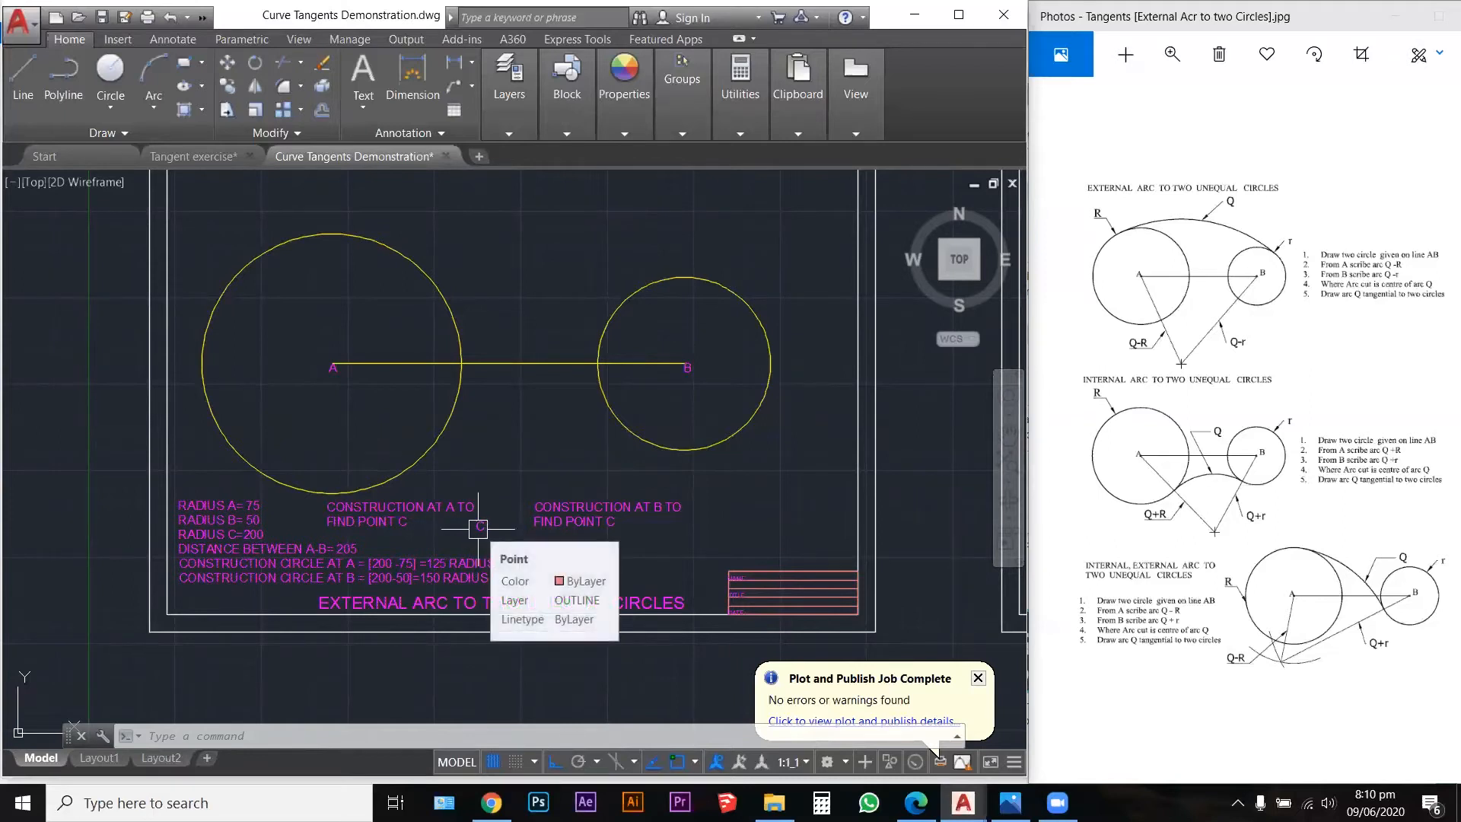
mouse_move(294, 237)
mouse_move(701, 274)
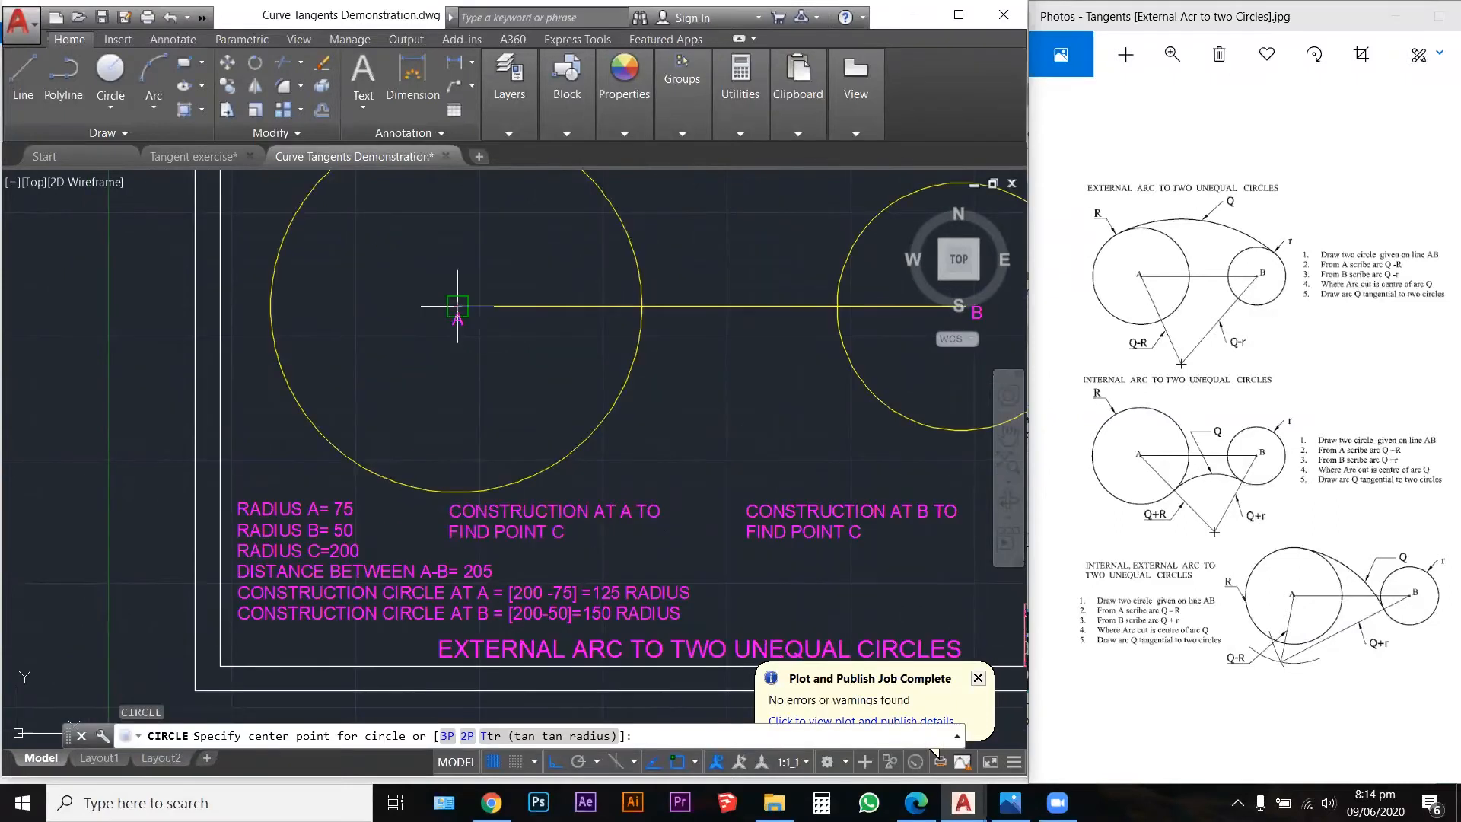
Step: Draw a construction circle of radius 125 centred on the line's endpoint at A on the first sheet
left_click(458, 306)
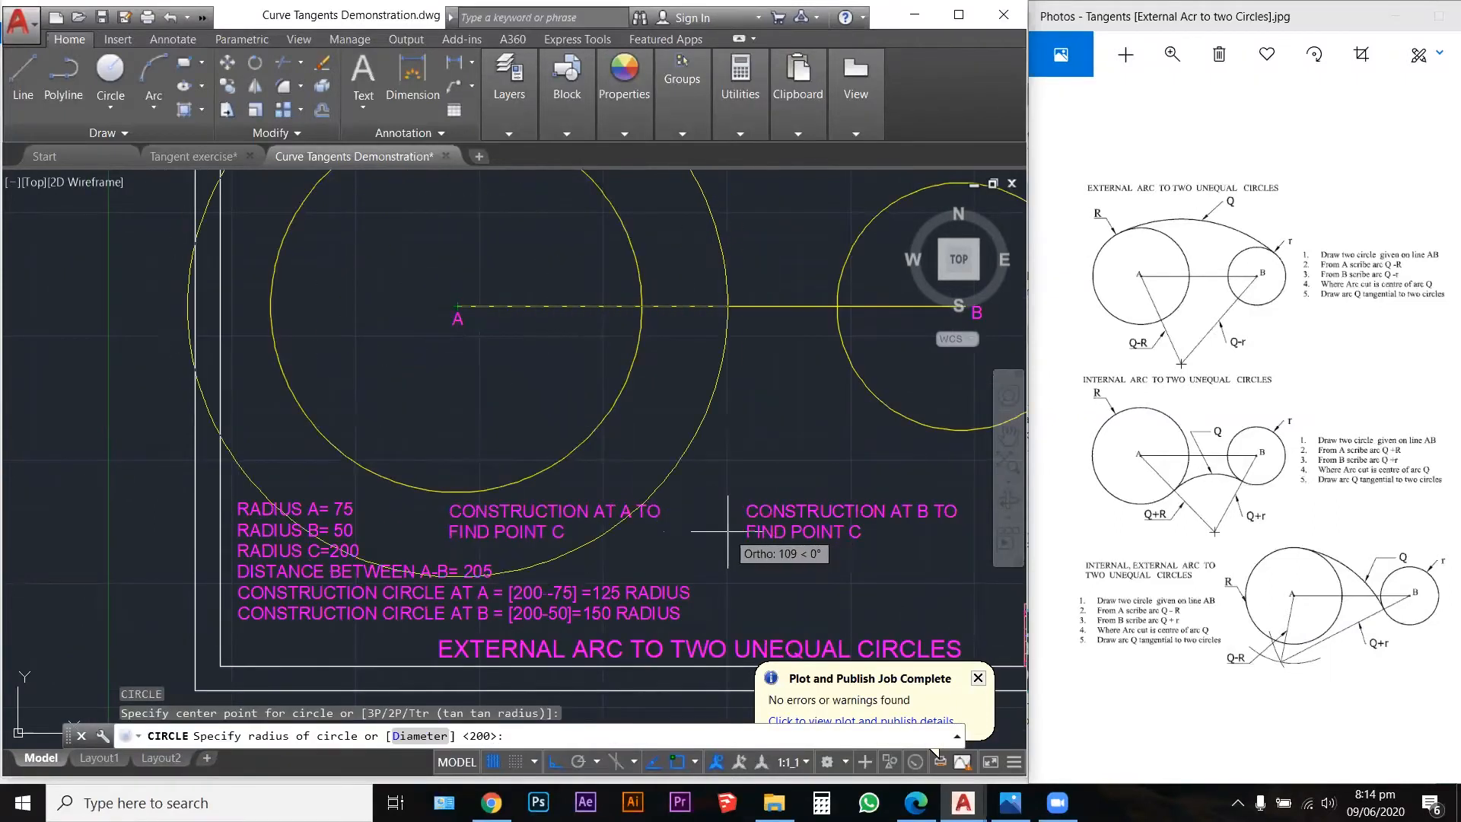
key("Return")
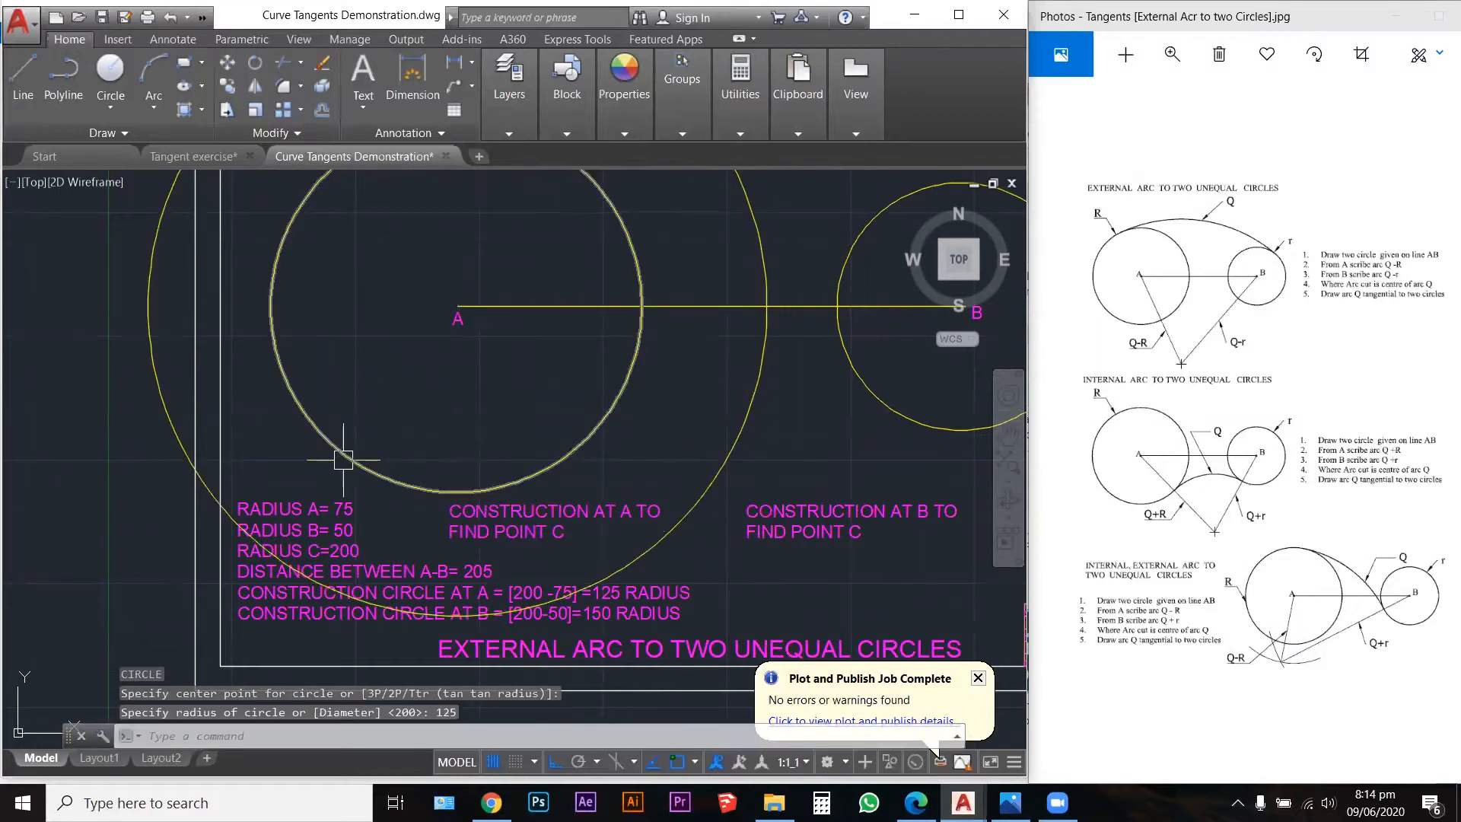
scroll(145, 444, "down", 2)
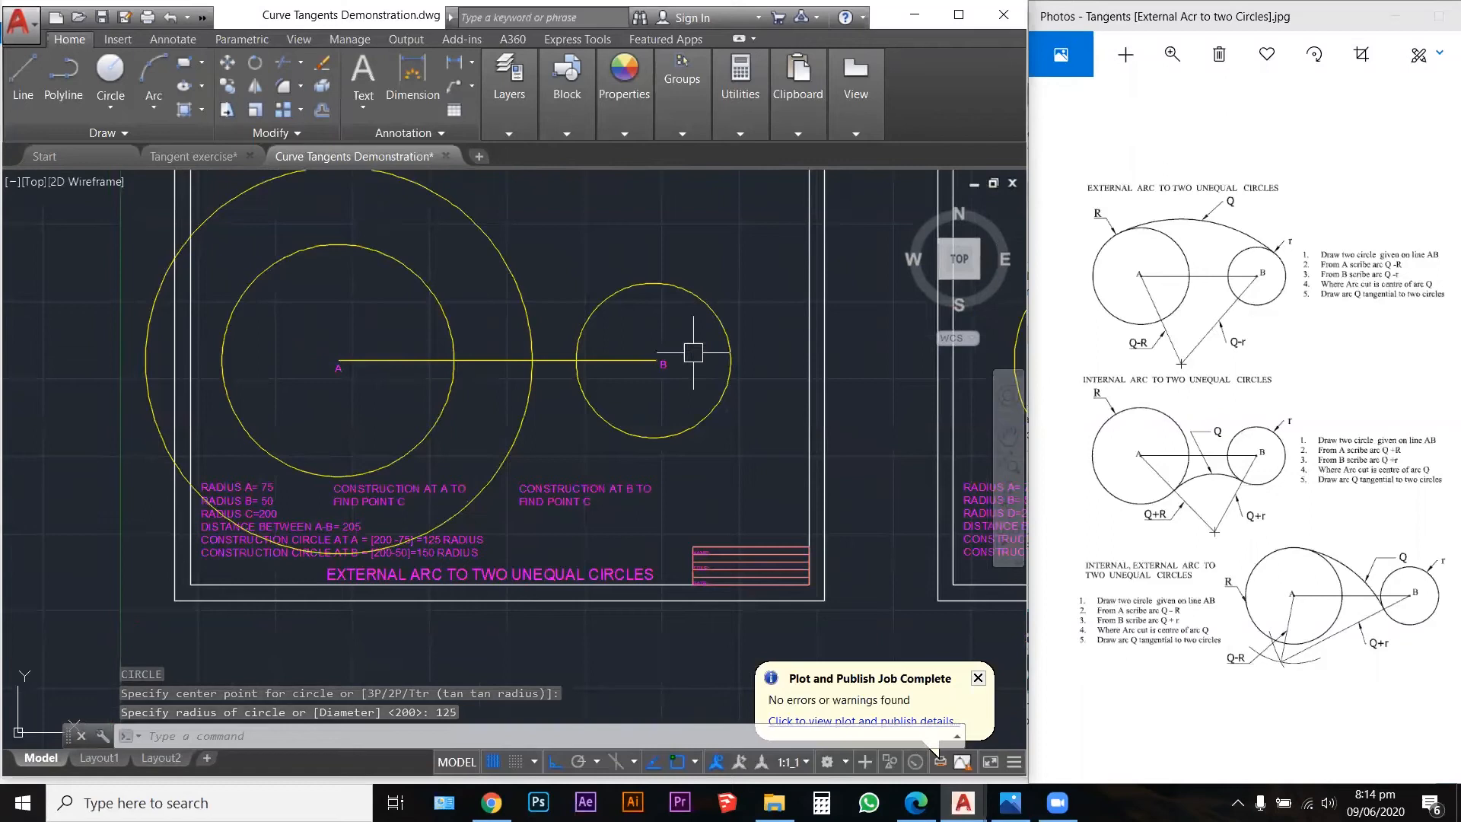
Step: Draw a construction circle of radius 150 centred on the line's endpoint at B
scroll(662, 342, "up", 2)
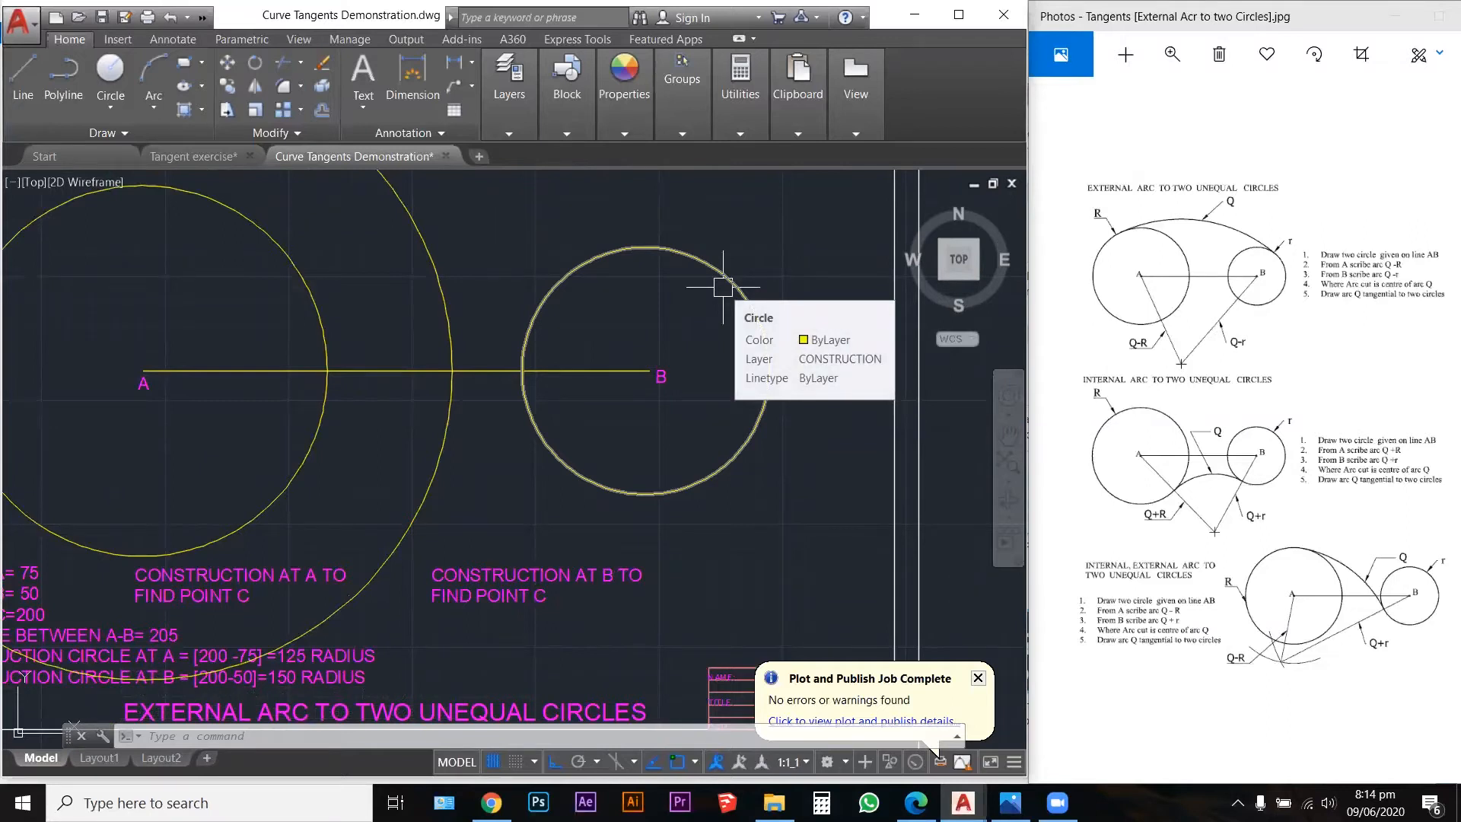
type("c")
key("Return")
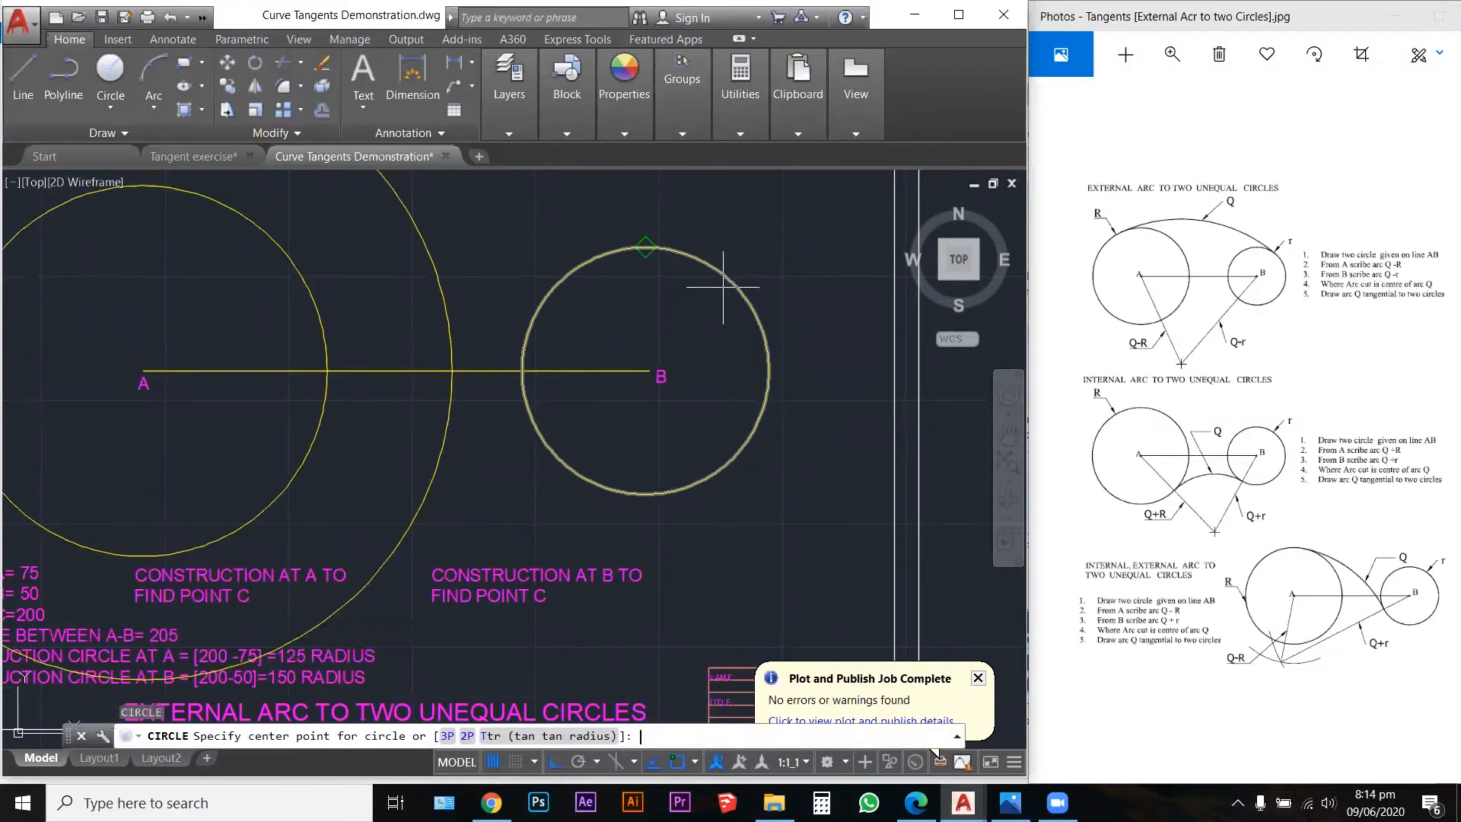
left_click(651, 371)
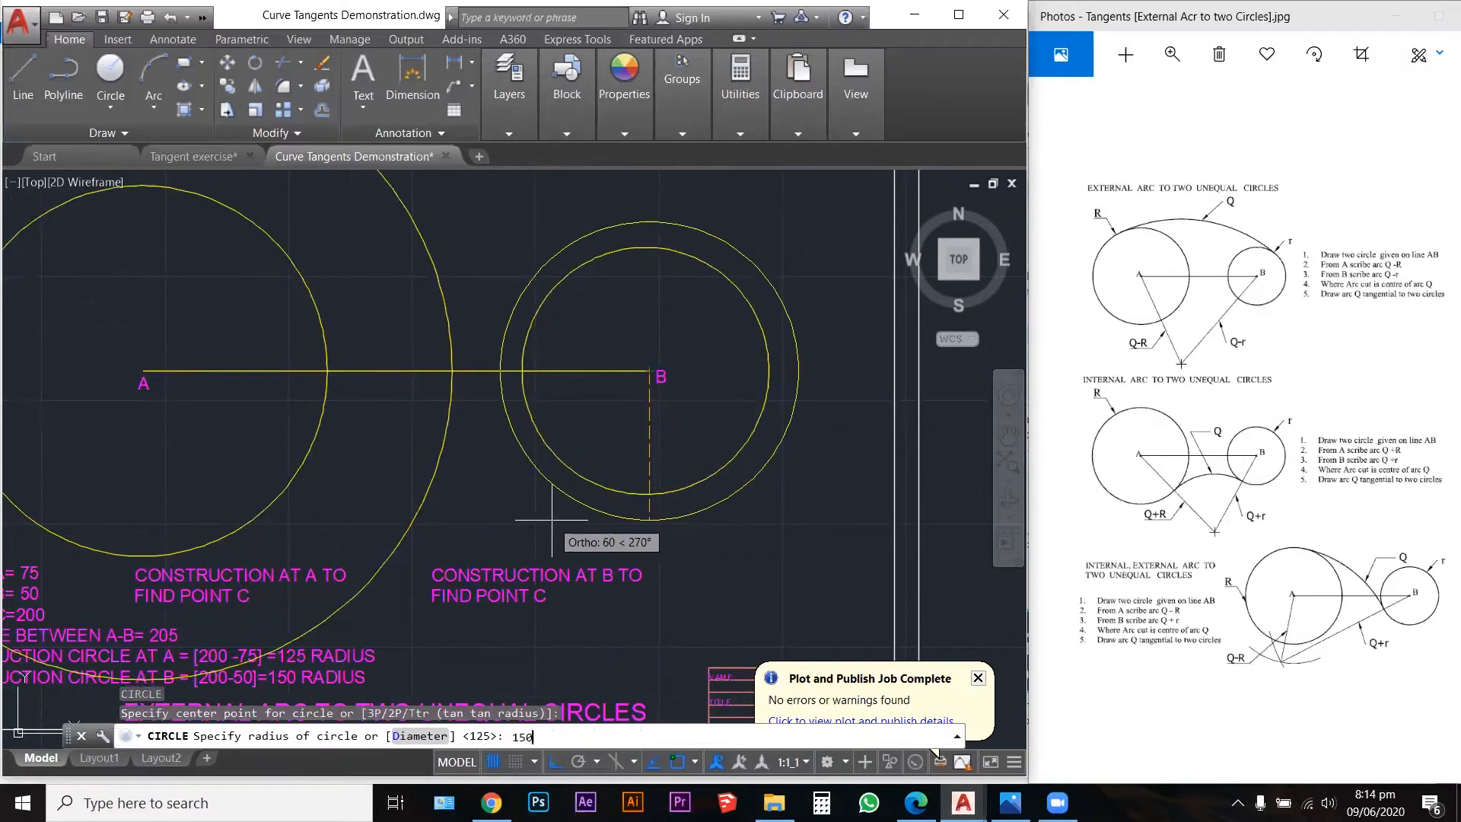
key("Return")
Step: Draw a circle of radius 200 centred on the lower intersection of the two construction circles
scroll(668, 502, "down", 4)
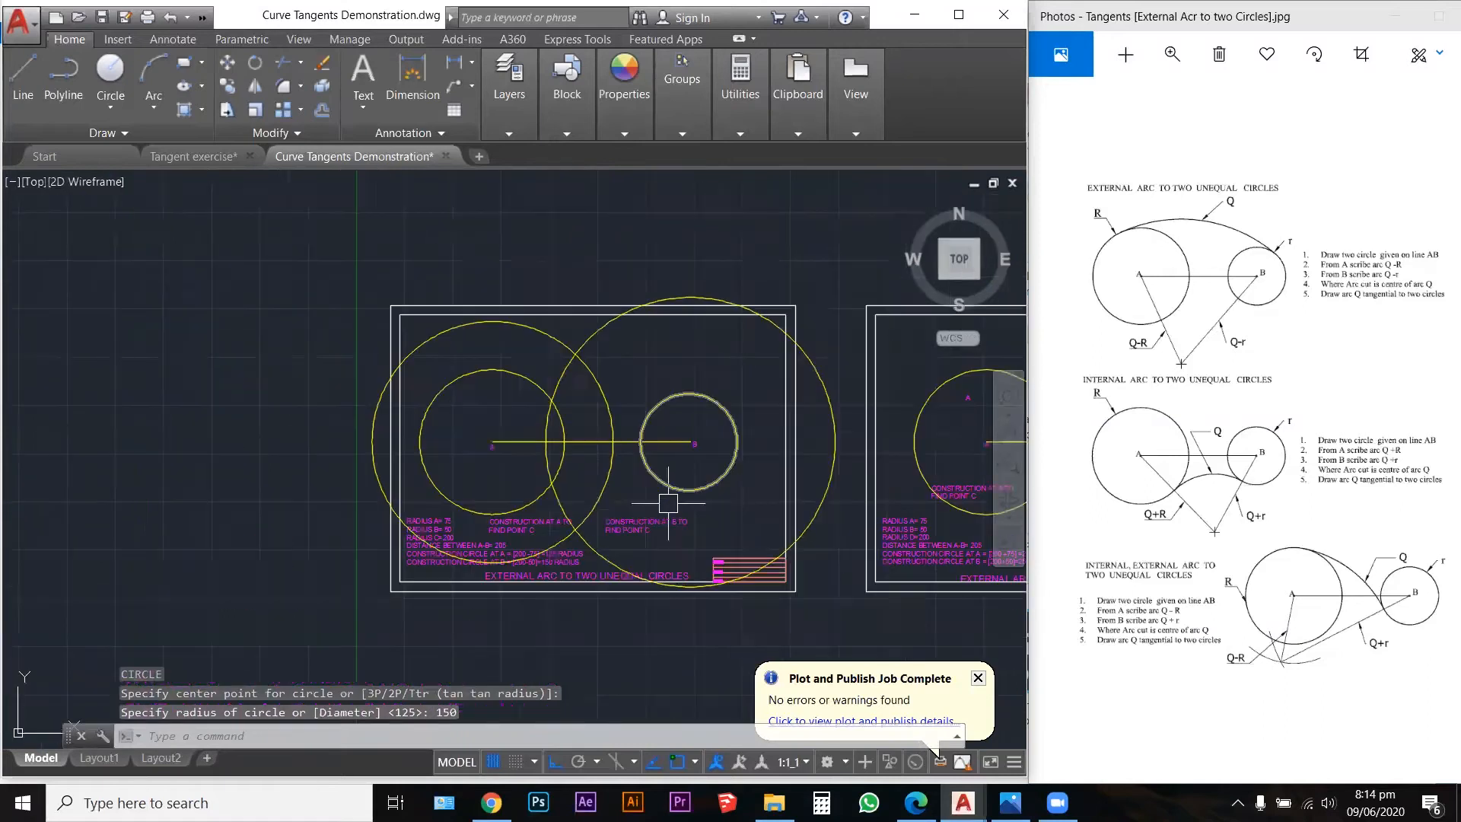
scroll(545, 522, "up", 5)
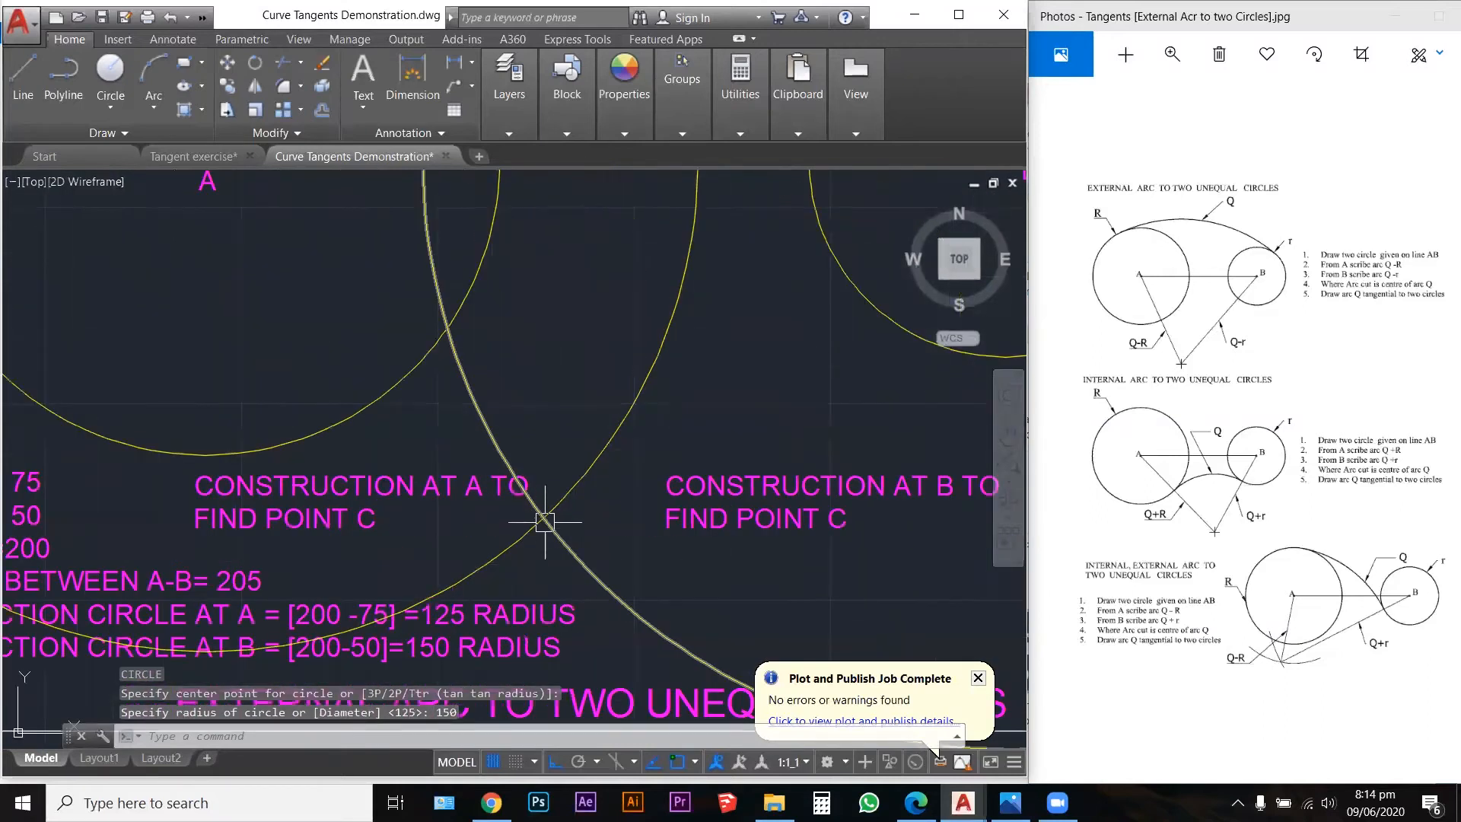
scroll(544, 522, "down", 5)
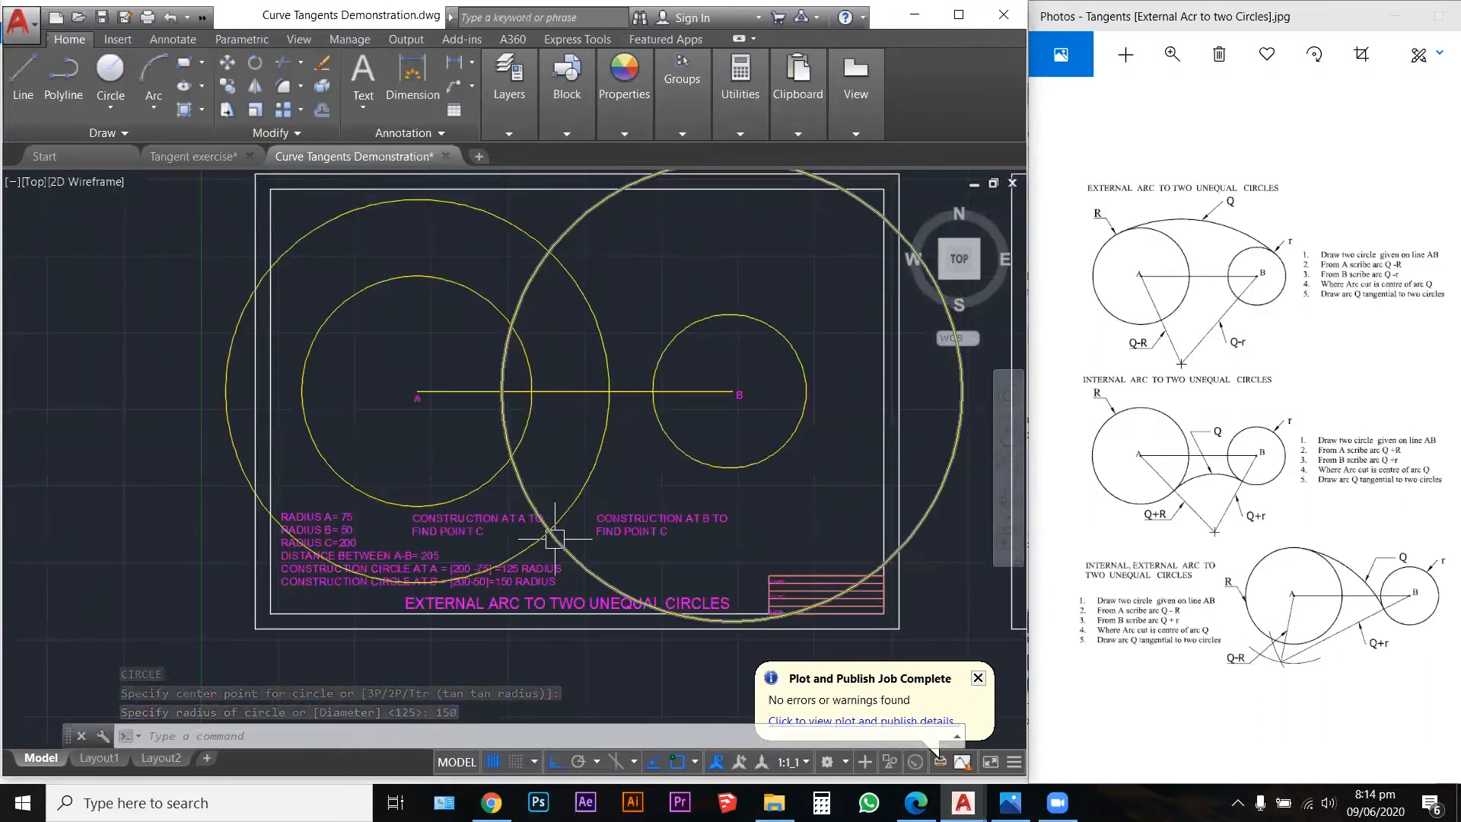
scroll(554, 538, "up", 4)
scroll(540, 517, "up", 2)
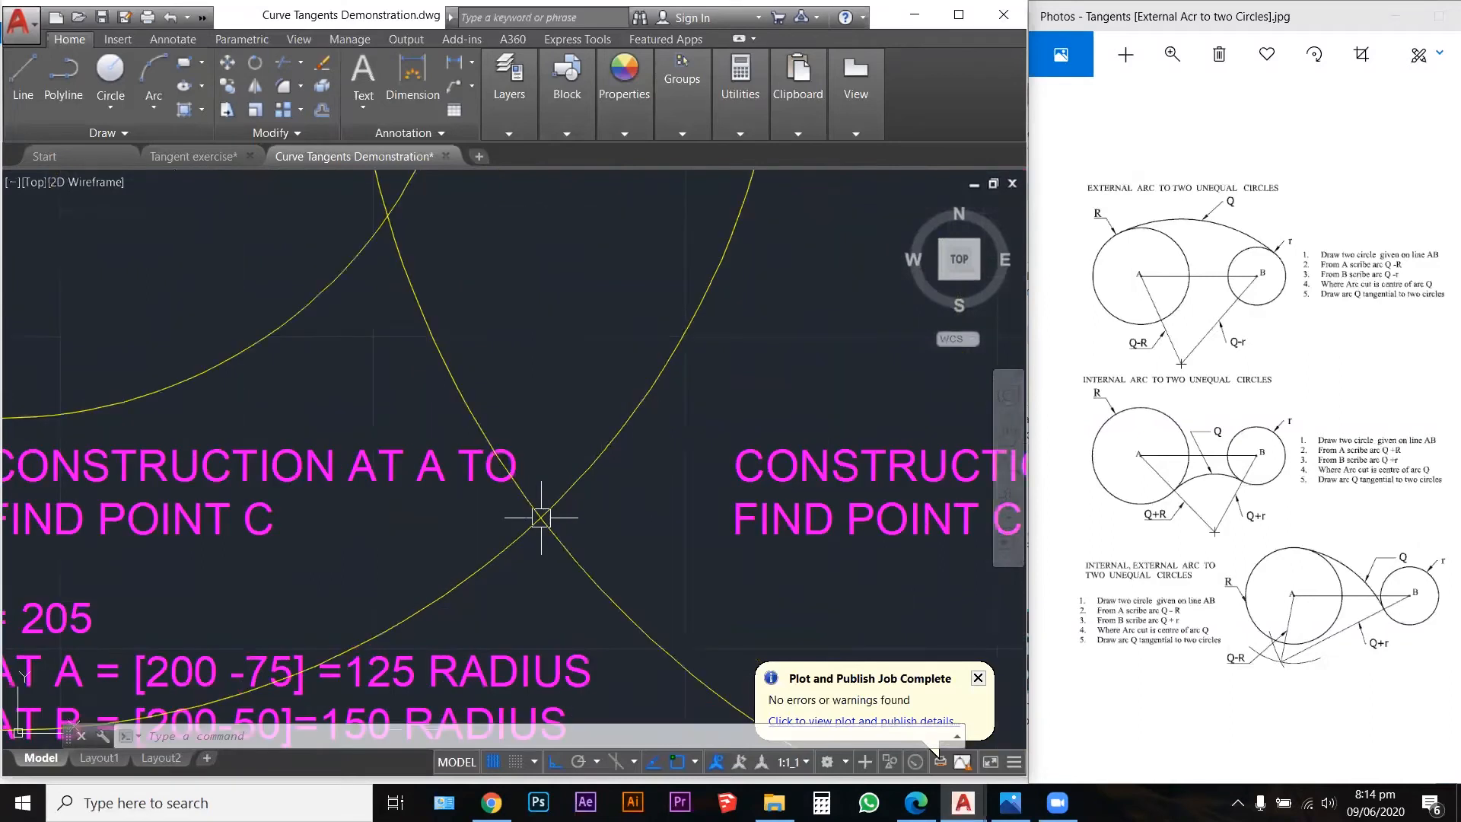
key("Escape")
key("Escape")
key("Escape")
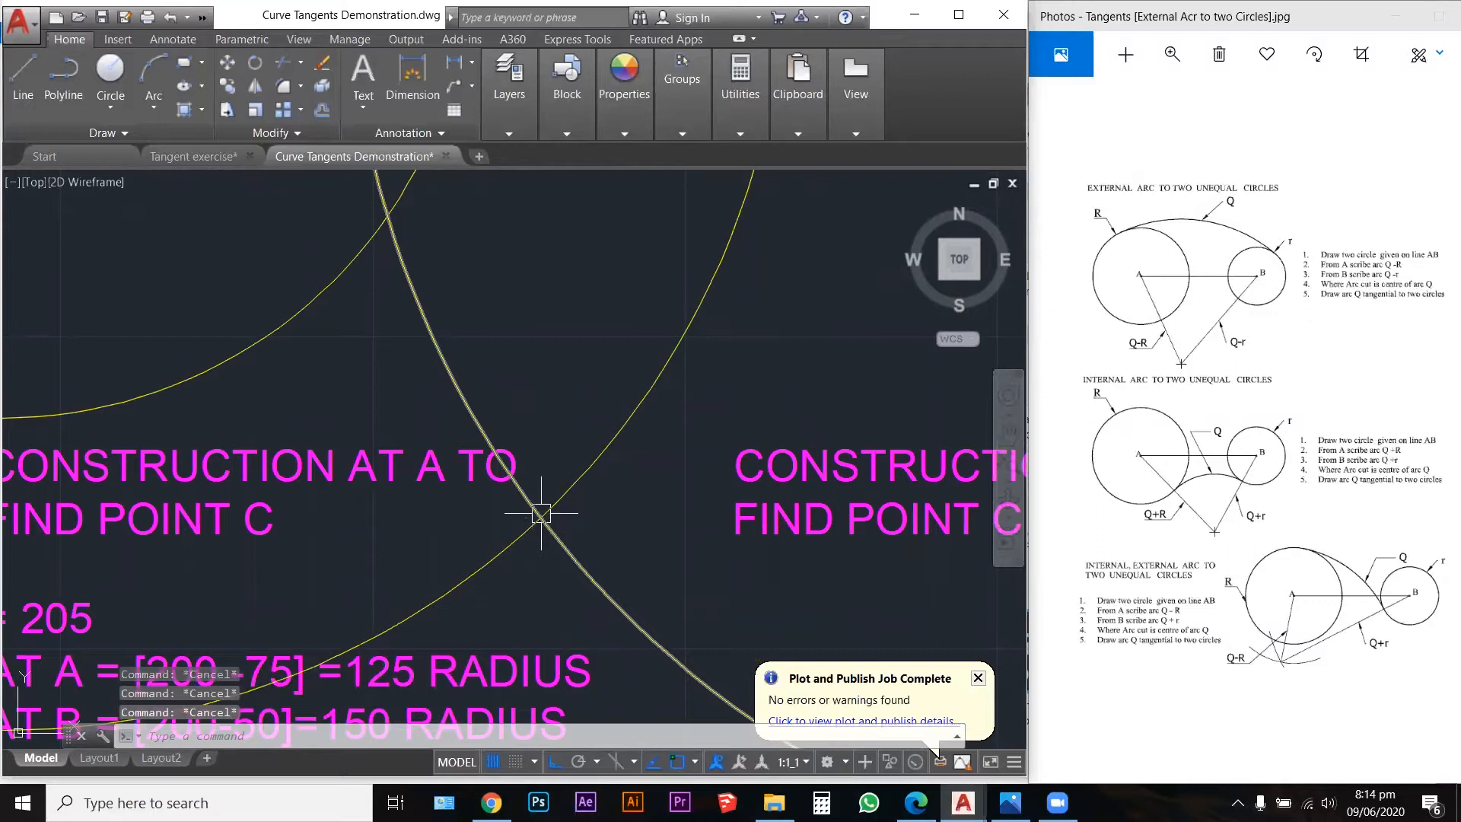
type("c")
key("Return")
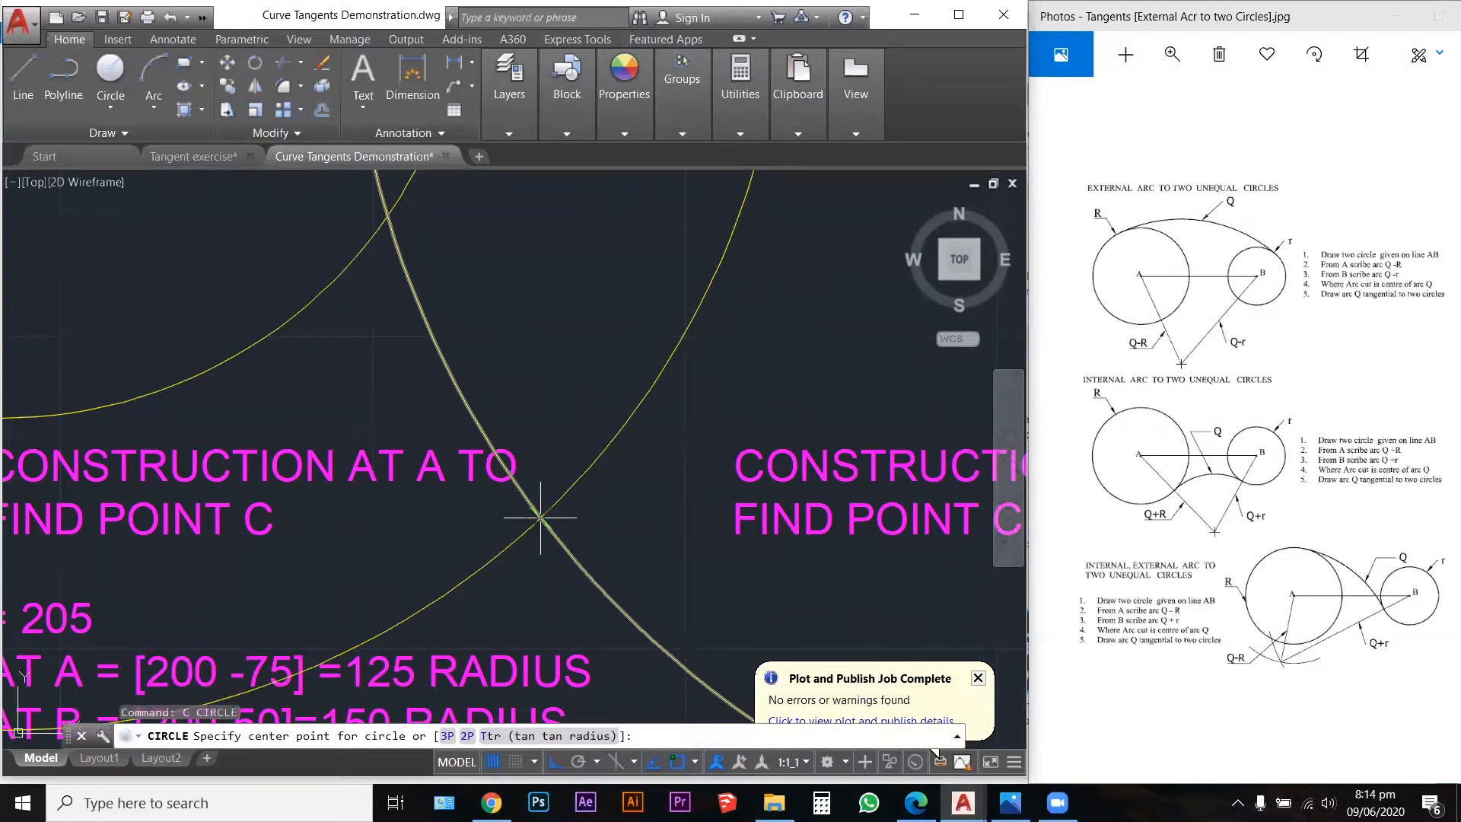
left_click(540, 518)
scroll(586, 517, "down", 4)
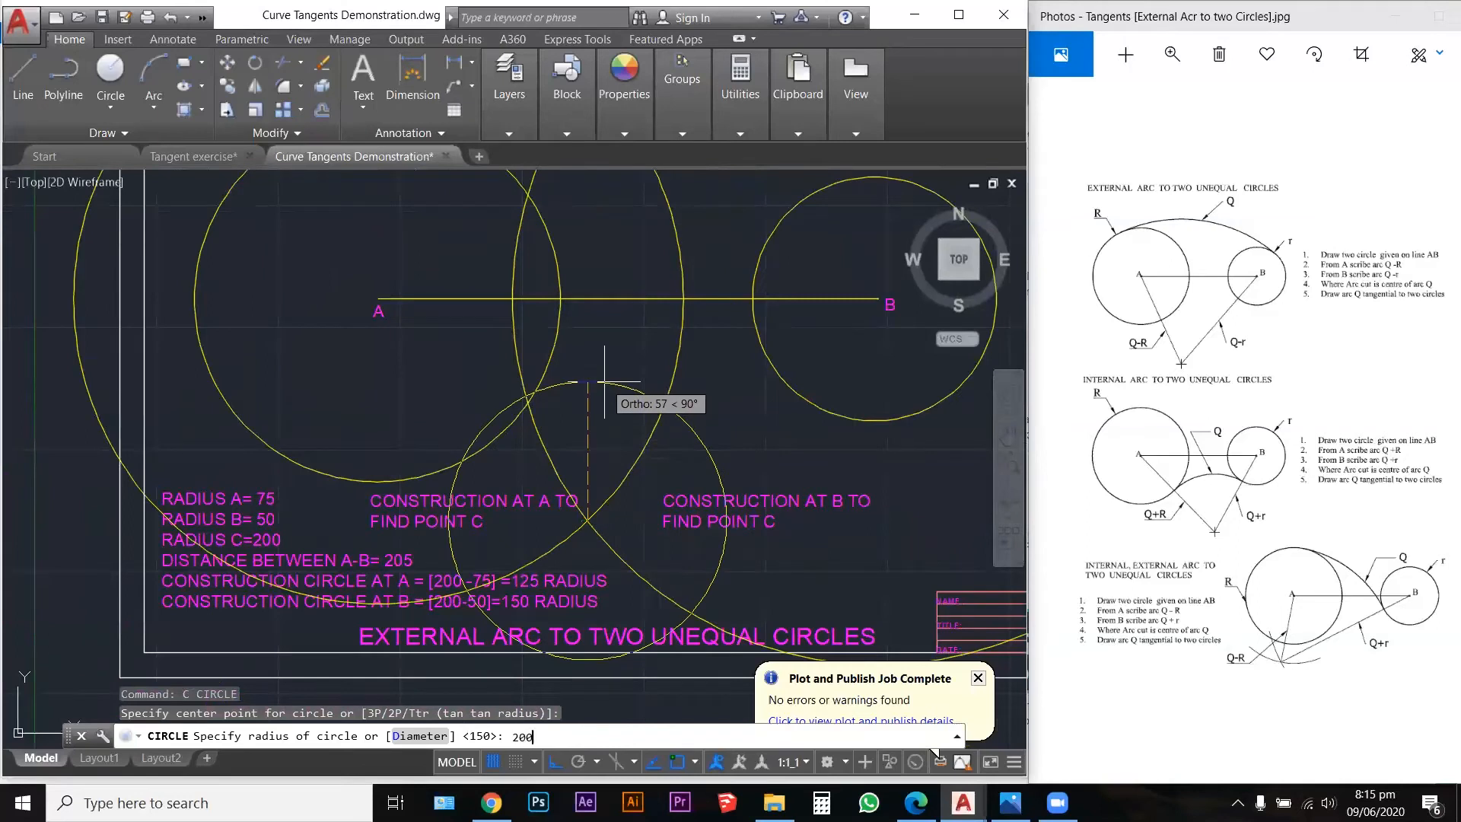
type("200")
key("Return")
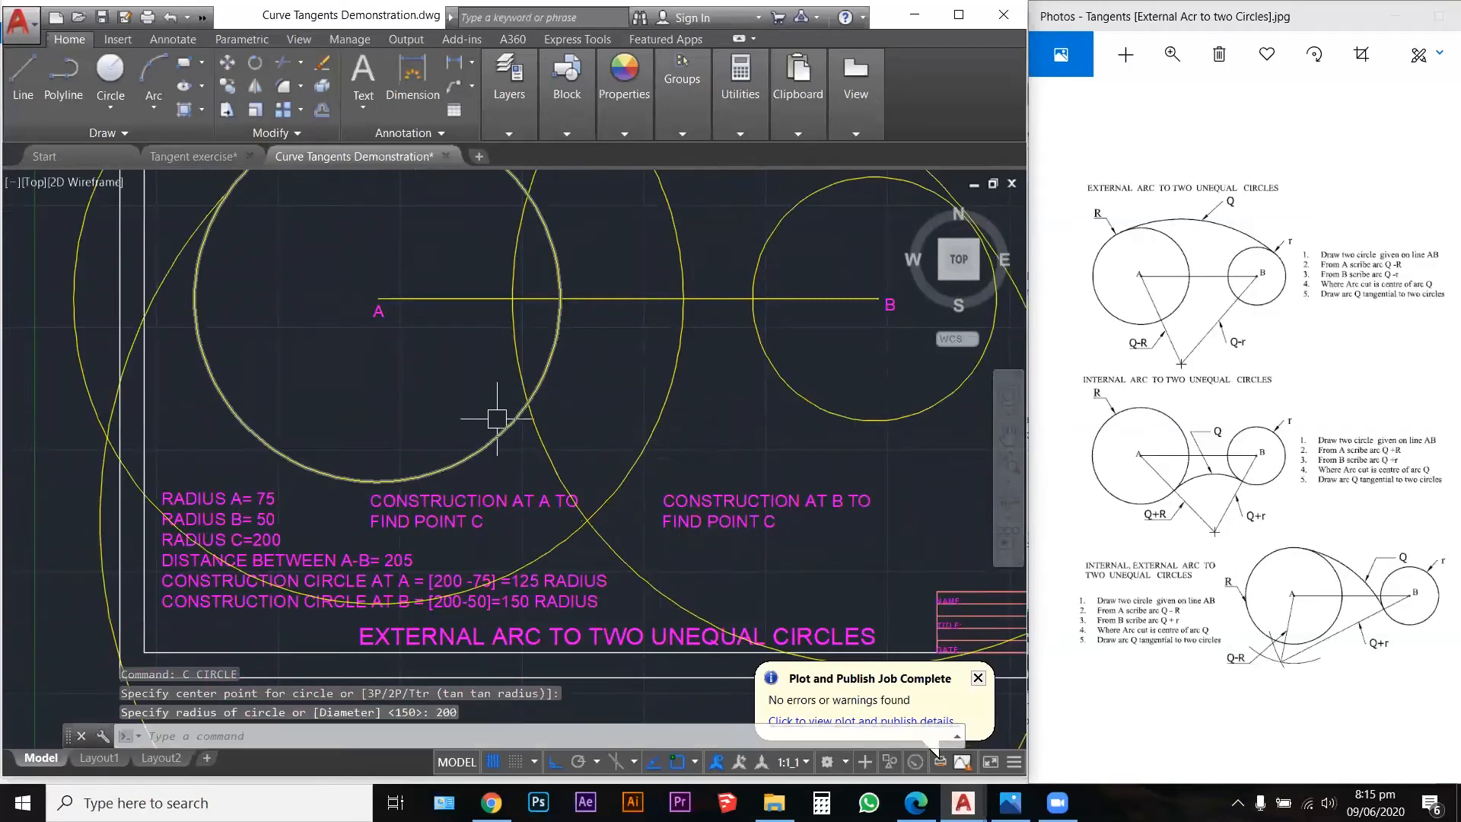
scroll(495, 418, "down", 4)
double_click(636, 337)
key("Escape")
key("Escape")
Step: Trim the radius 200 circle and both construction circles on the first sheet, keeping the upper arc tangent to the two given circles
scroll(549, 289, "up", 2)
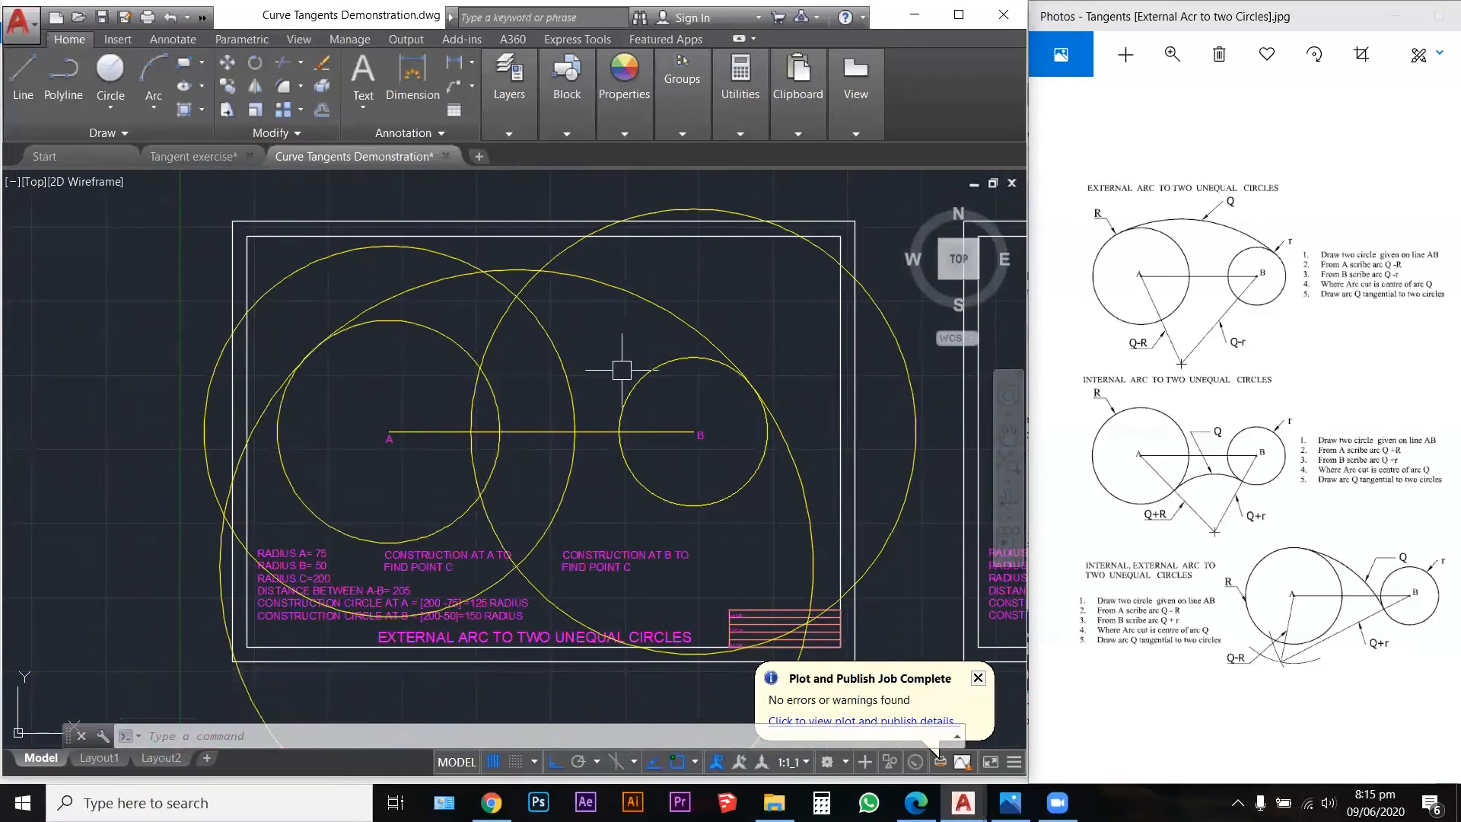
type("TR")
key("Return")
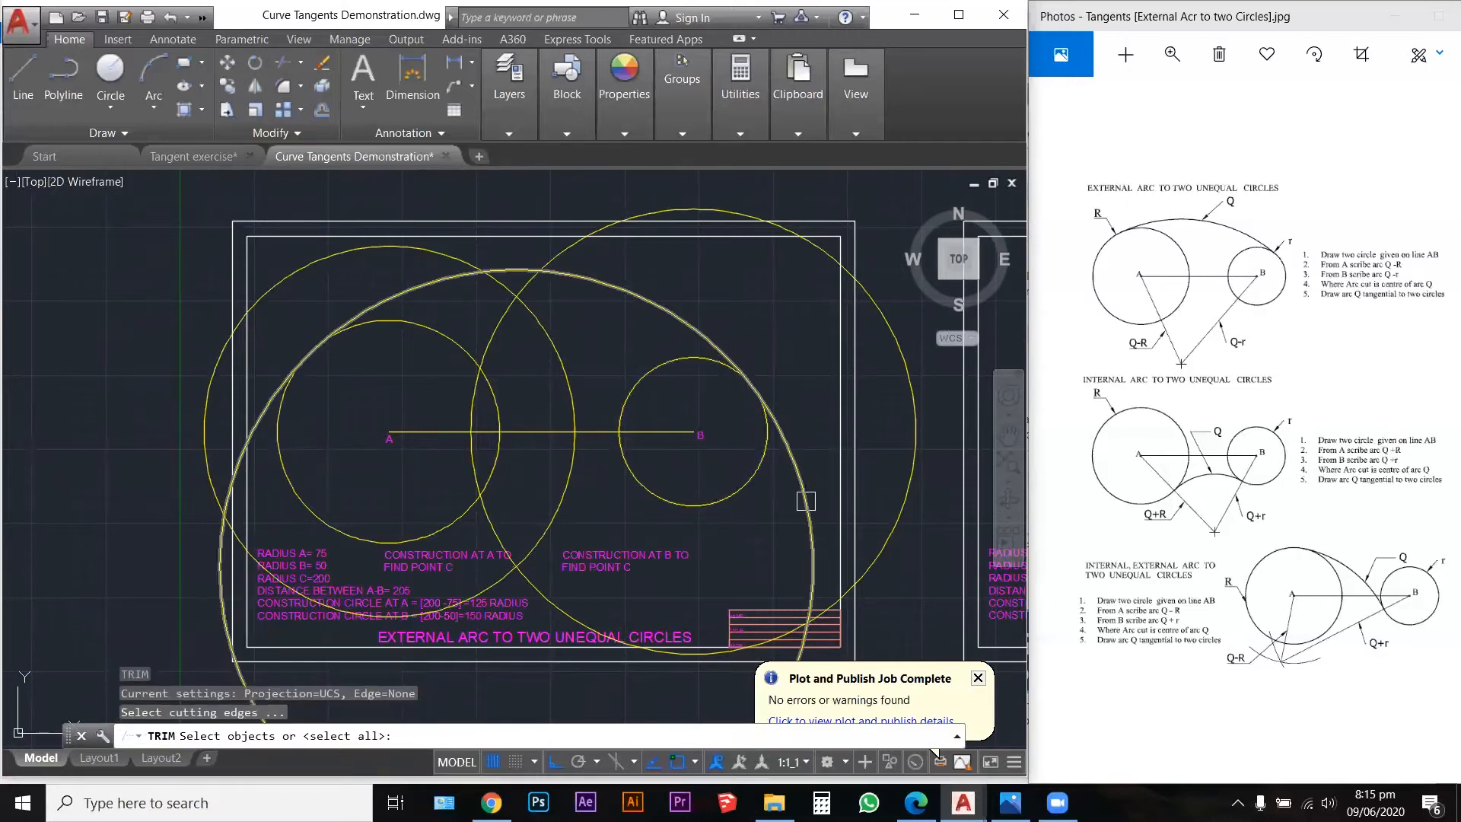
left_click(793, 521)
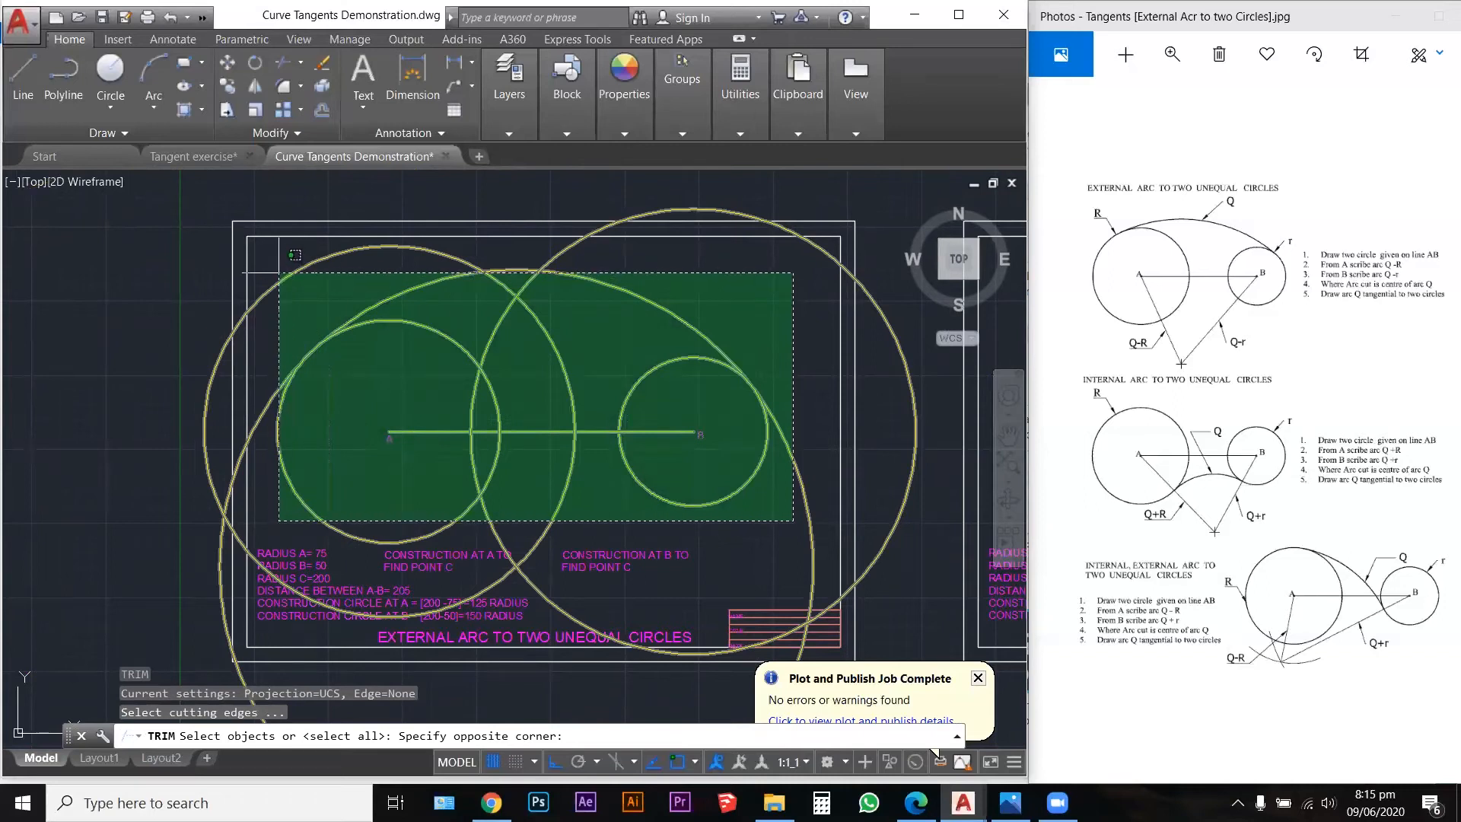
left_click(278, 272)
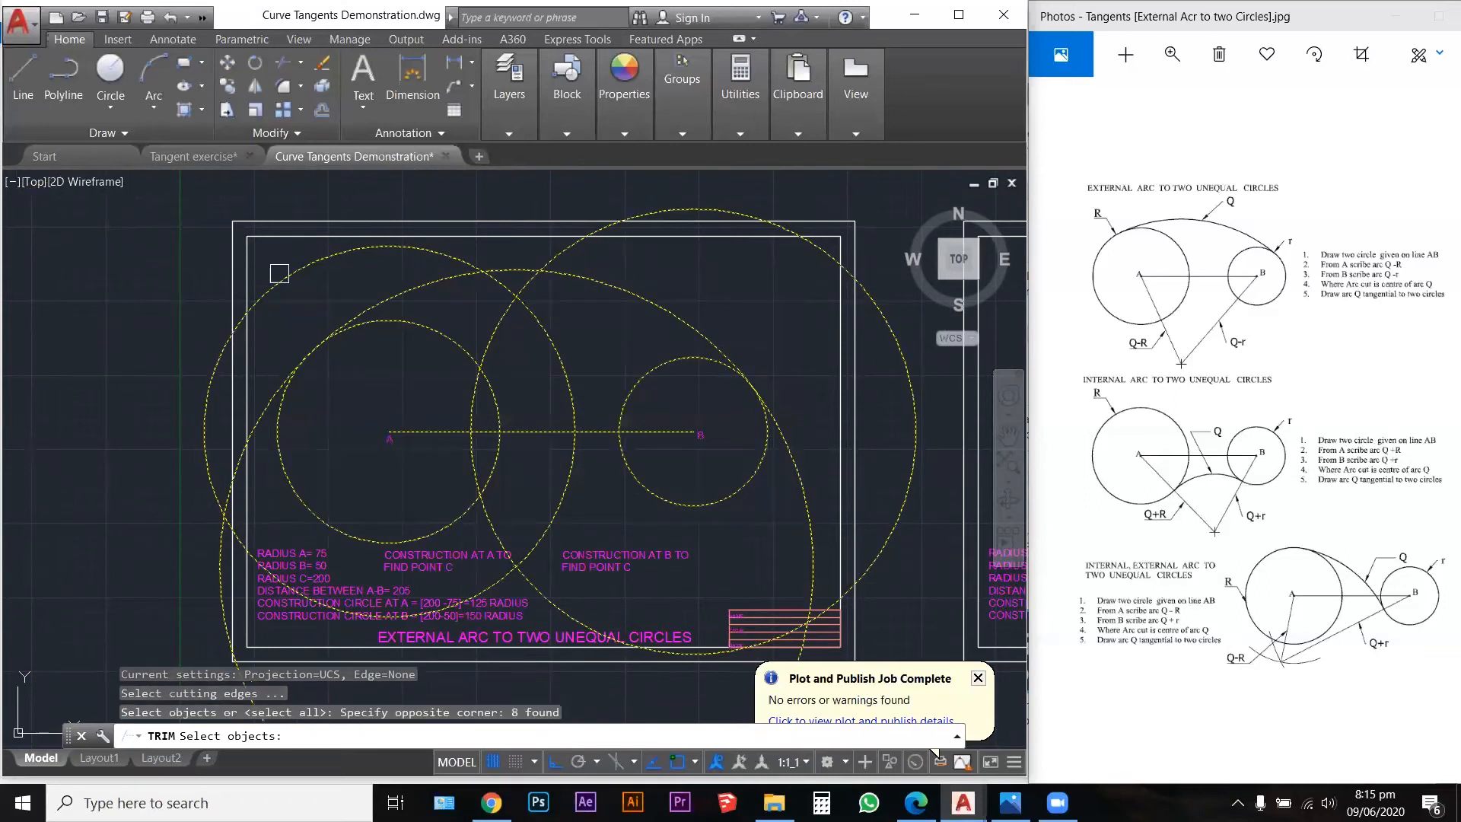
key("Return")
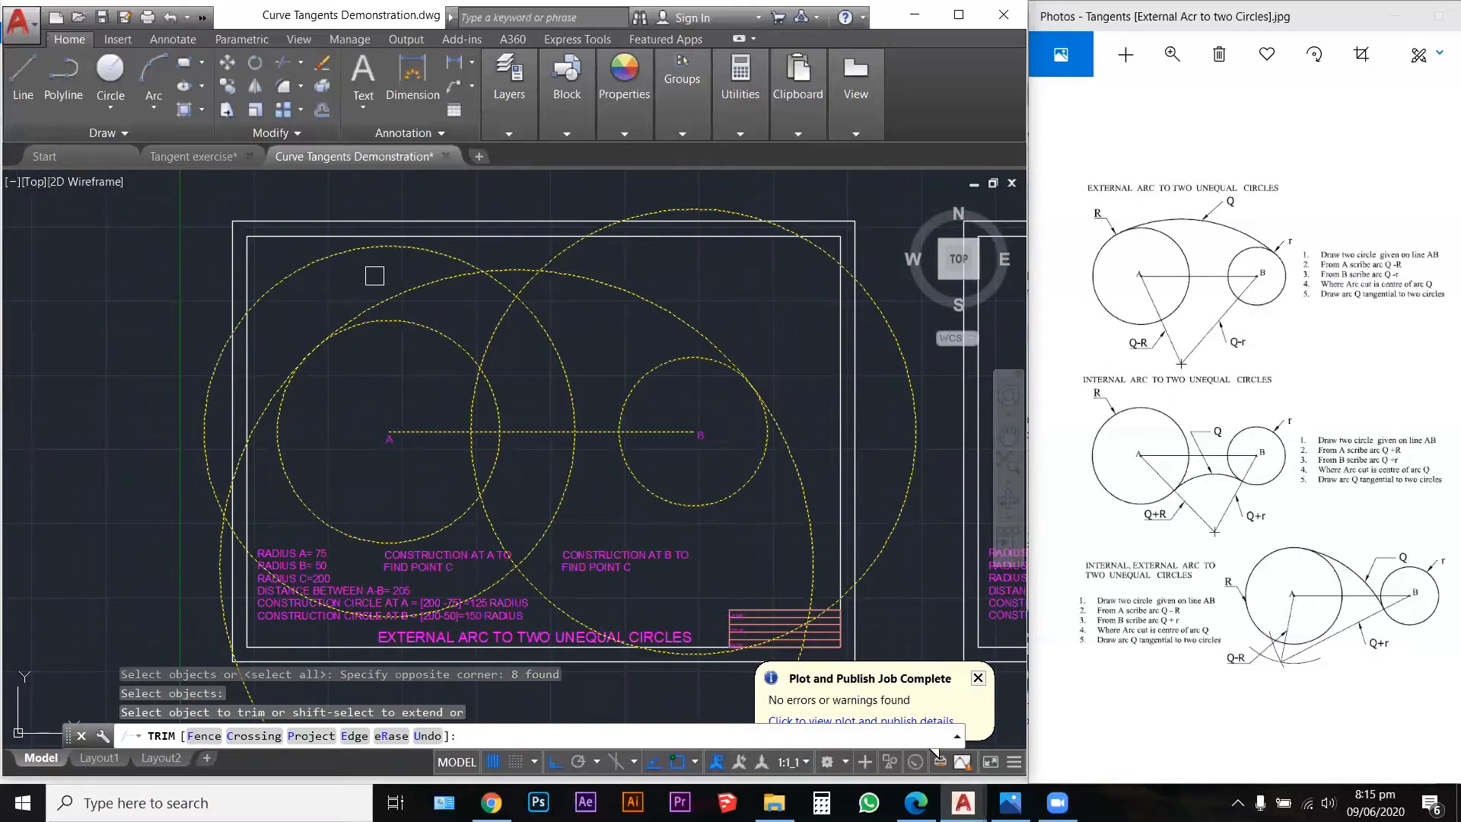
left_click(403, 250)
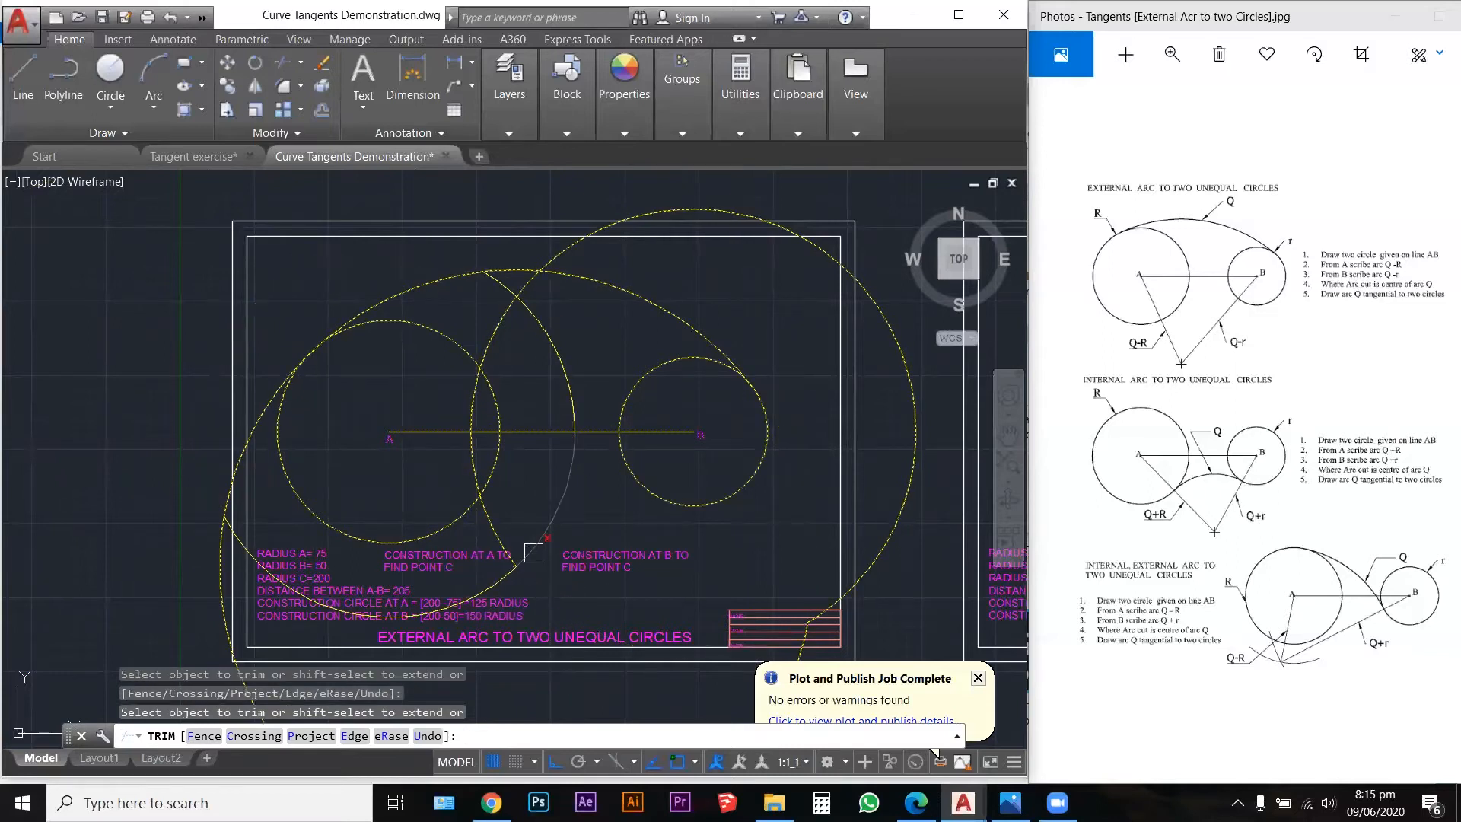
left_click(551, 495)
left_click(386, 441)
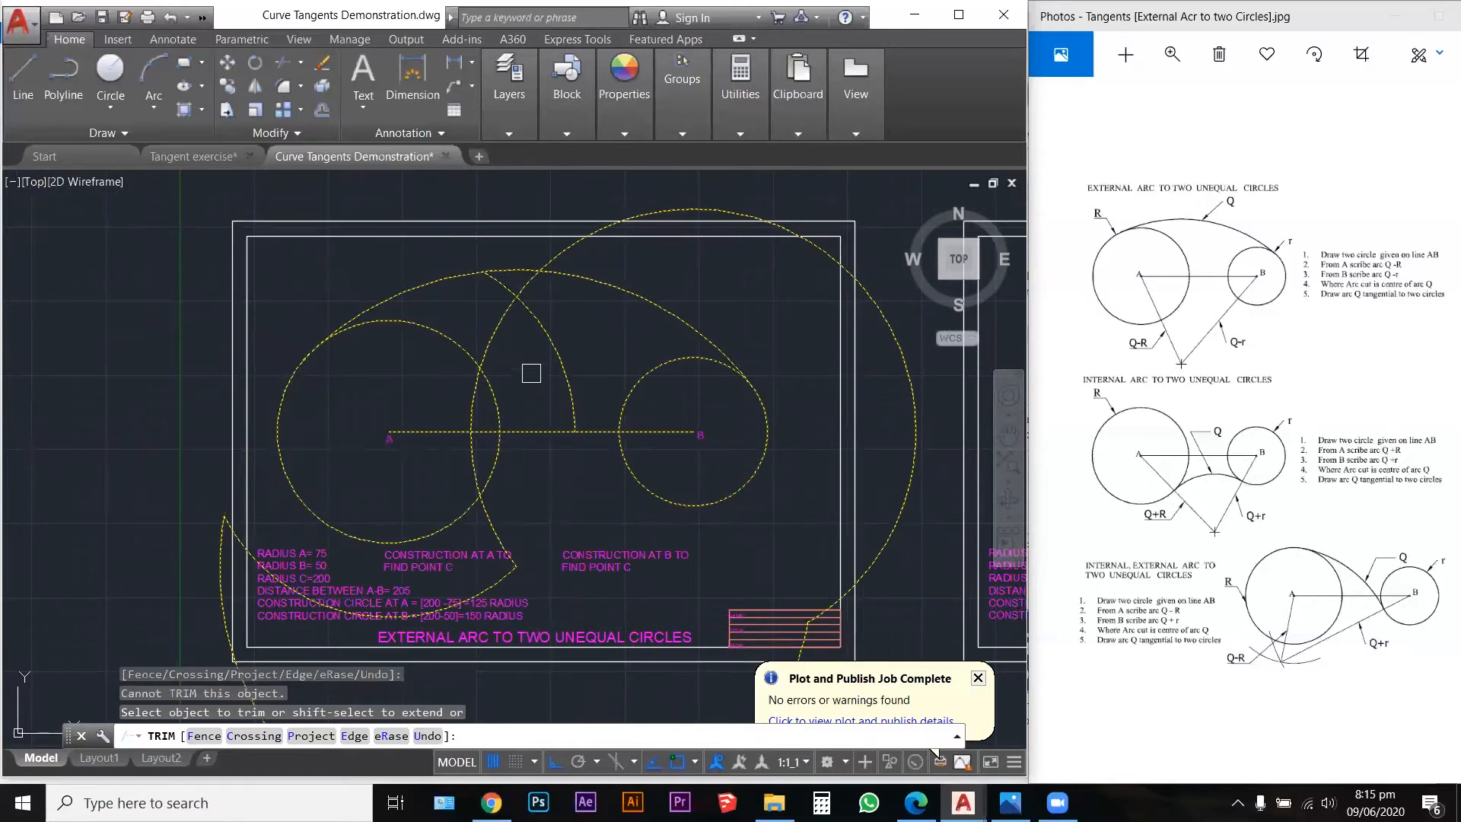
left_click(549, 280)
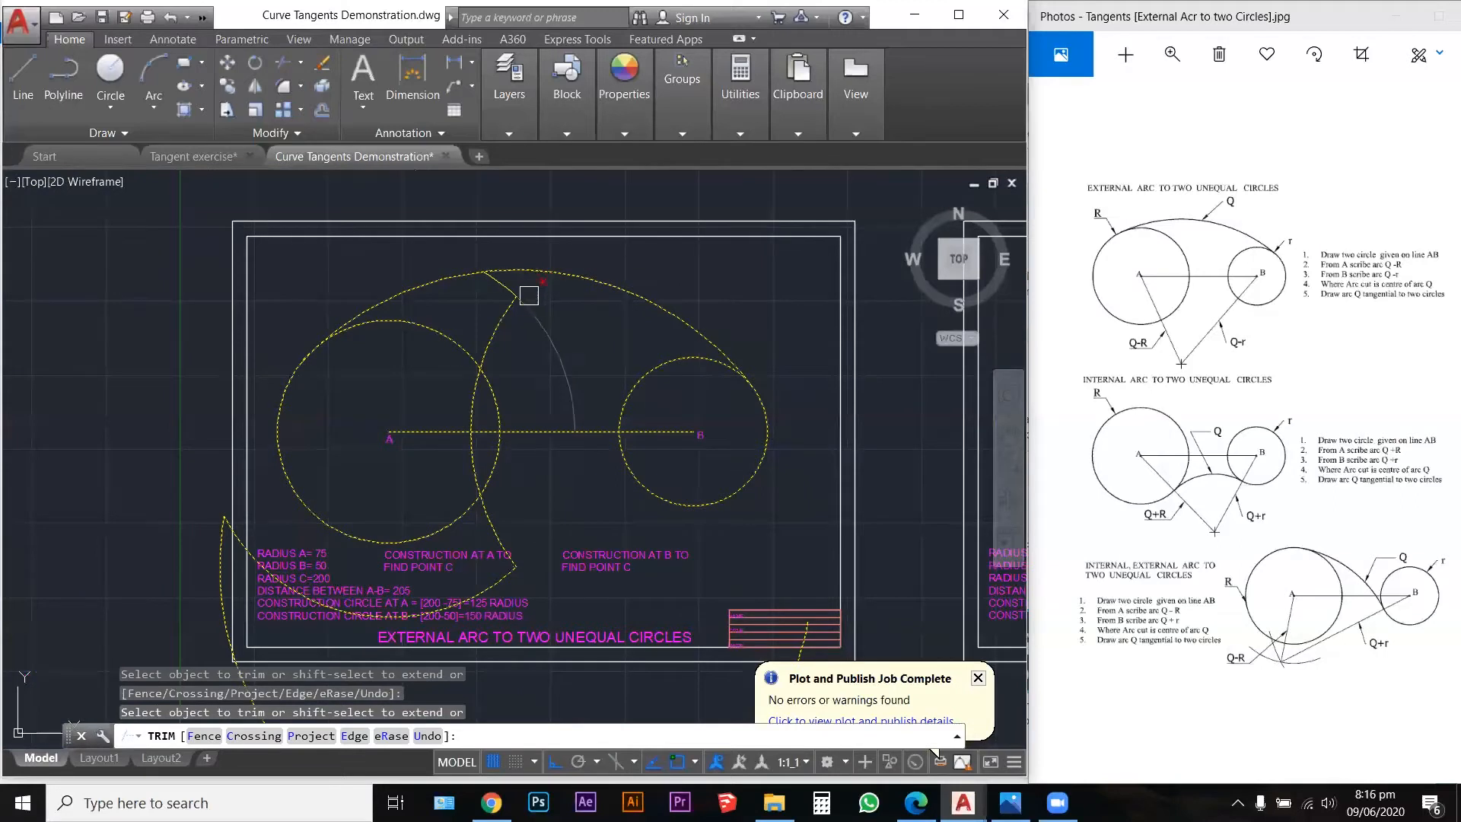
left_click(482, 466)
left_click(598, 531)
left_click(579, 413)
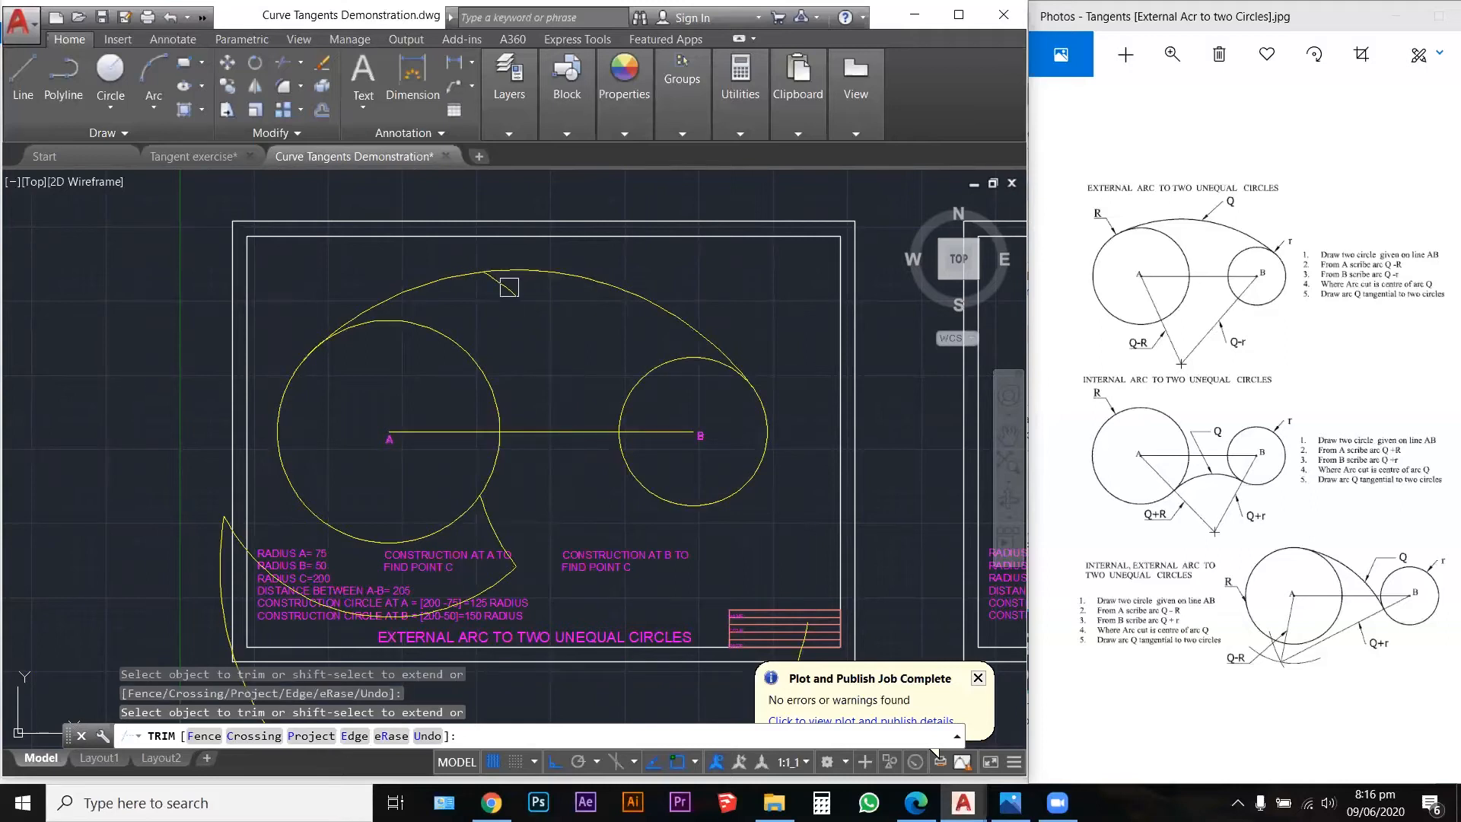
Step: Delete the leftover construction arc pieces above, below and beside the circle at A on the first sheet
key("Escape")
key("Escape")
left_click(507, 297)
key("Delete")
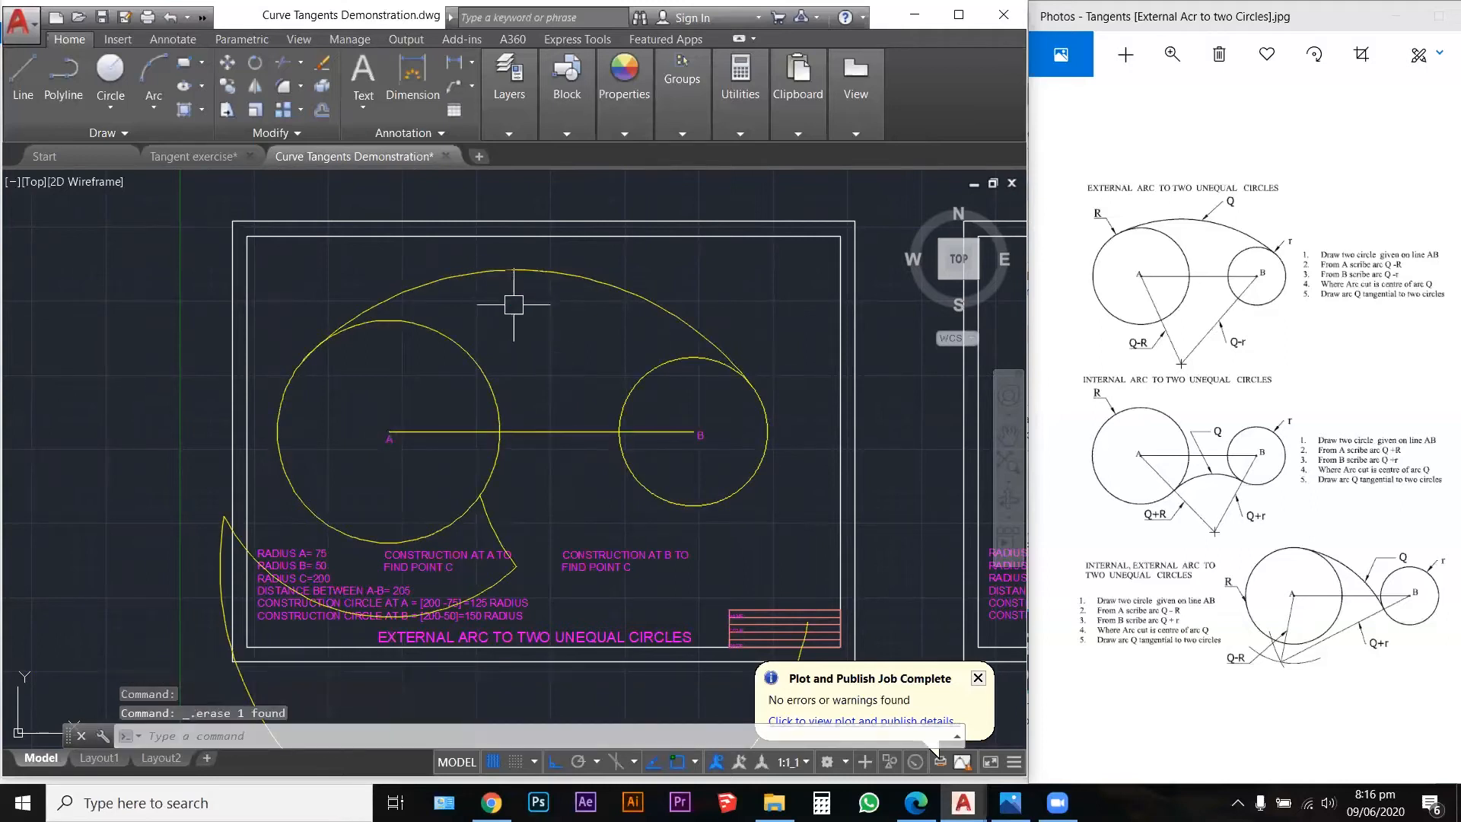
left_click(521, 562)
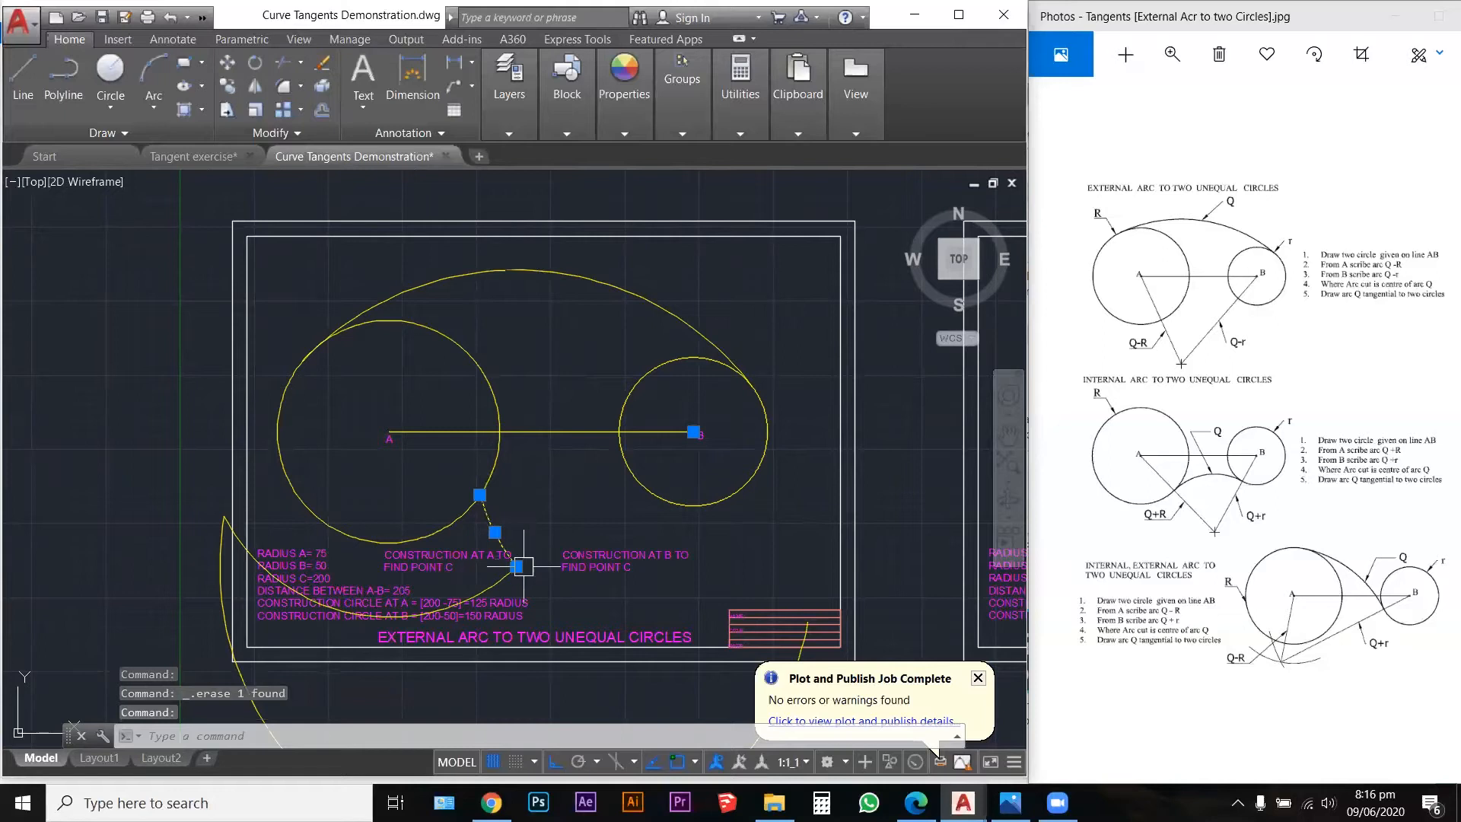
key("Delete")
left_click(218, 542)
key("Delete")
left_click(223, 517)
key("Delete")
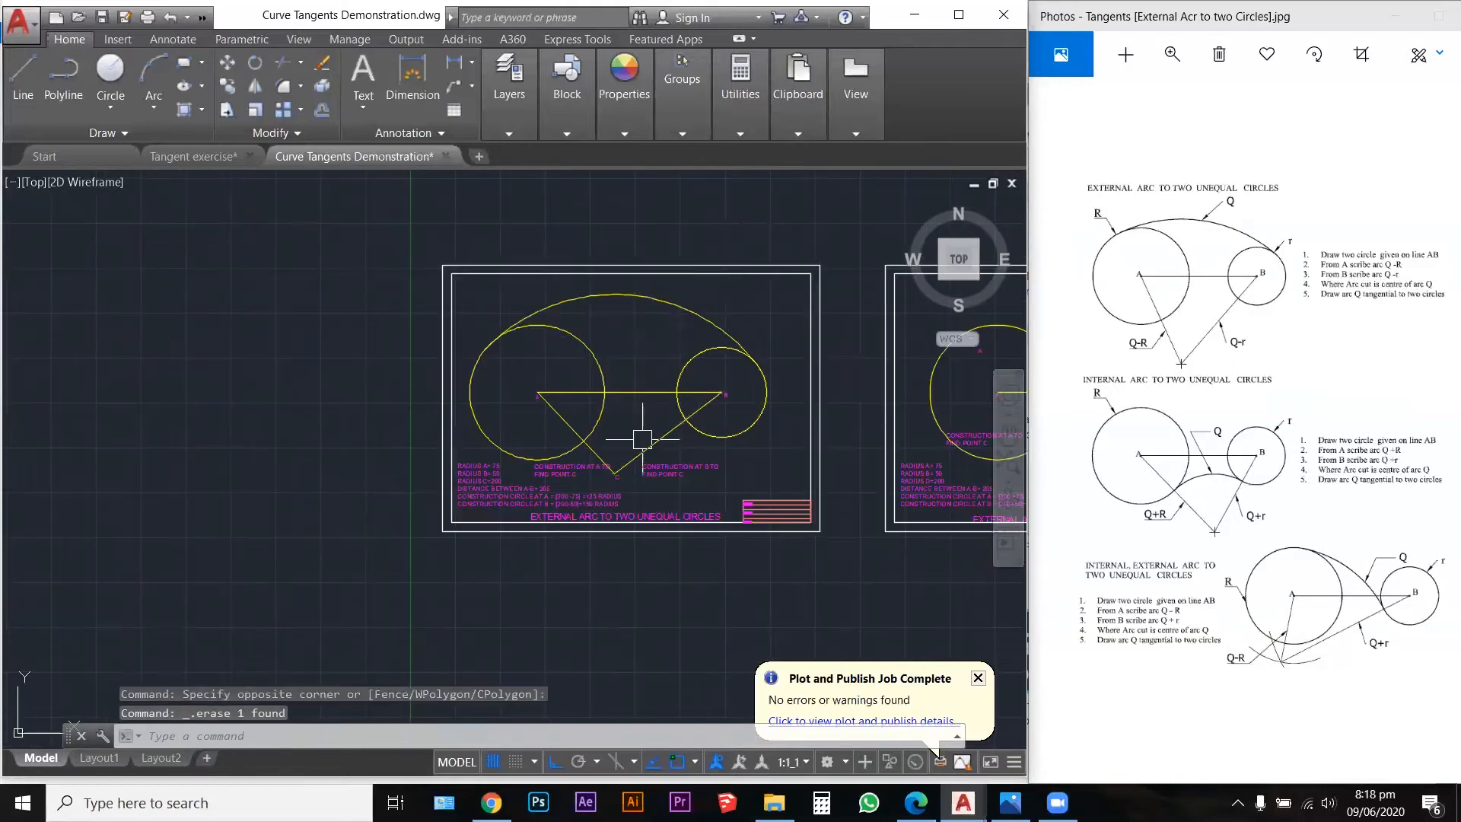
Step: Delete the two notes about construction at A and at B to find point C from the second sheet
scroll(643, 439, "up", 2)
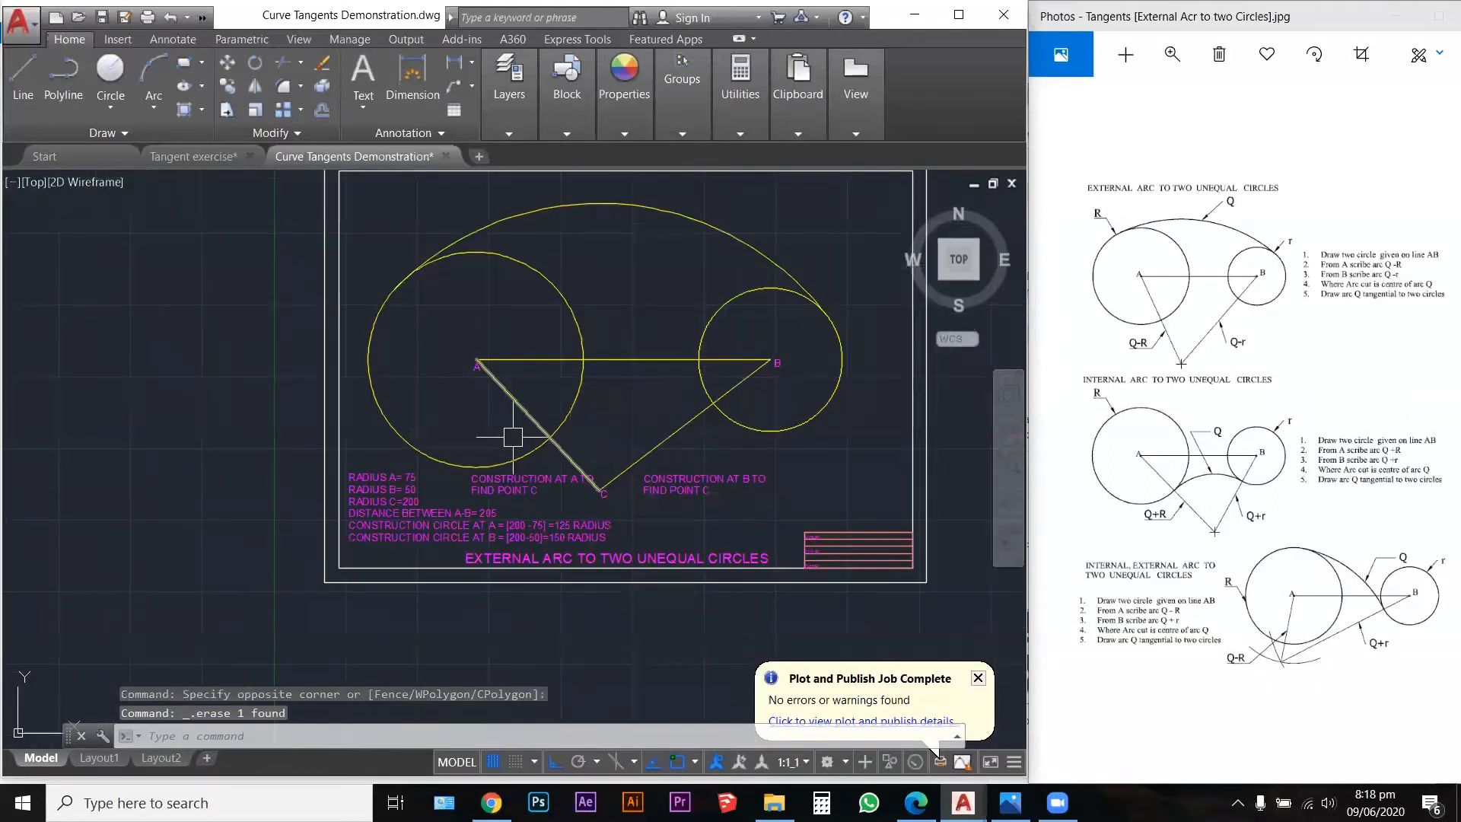
scroll(339, 438, "down", 2)
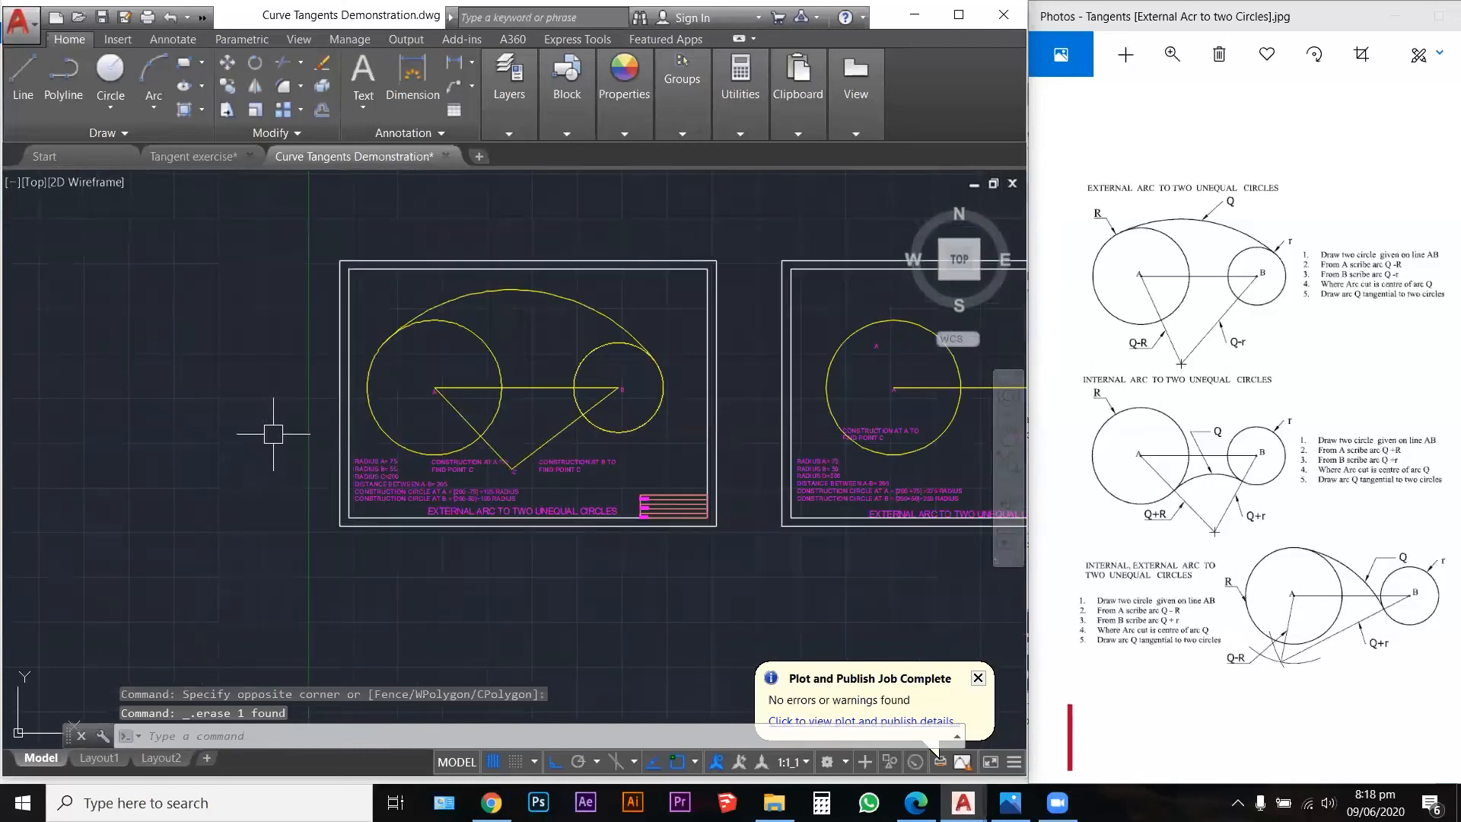
scroll(251, 427, "down", 2)
scroll(741, 432, "up", 3)
scroll(741, 432, "up", 2)
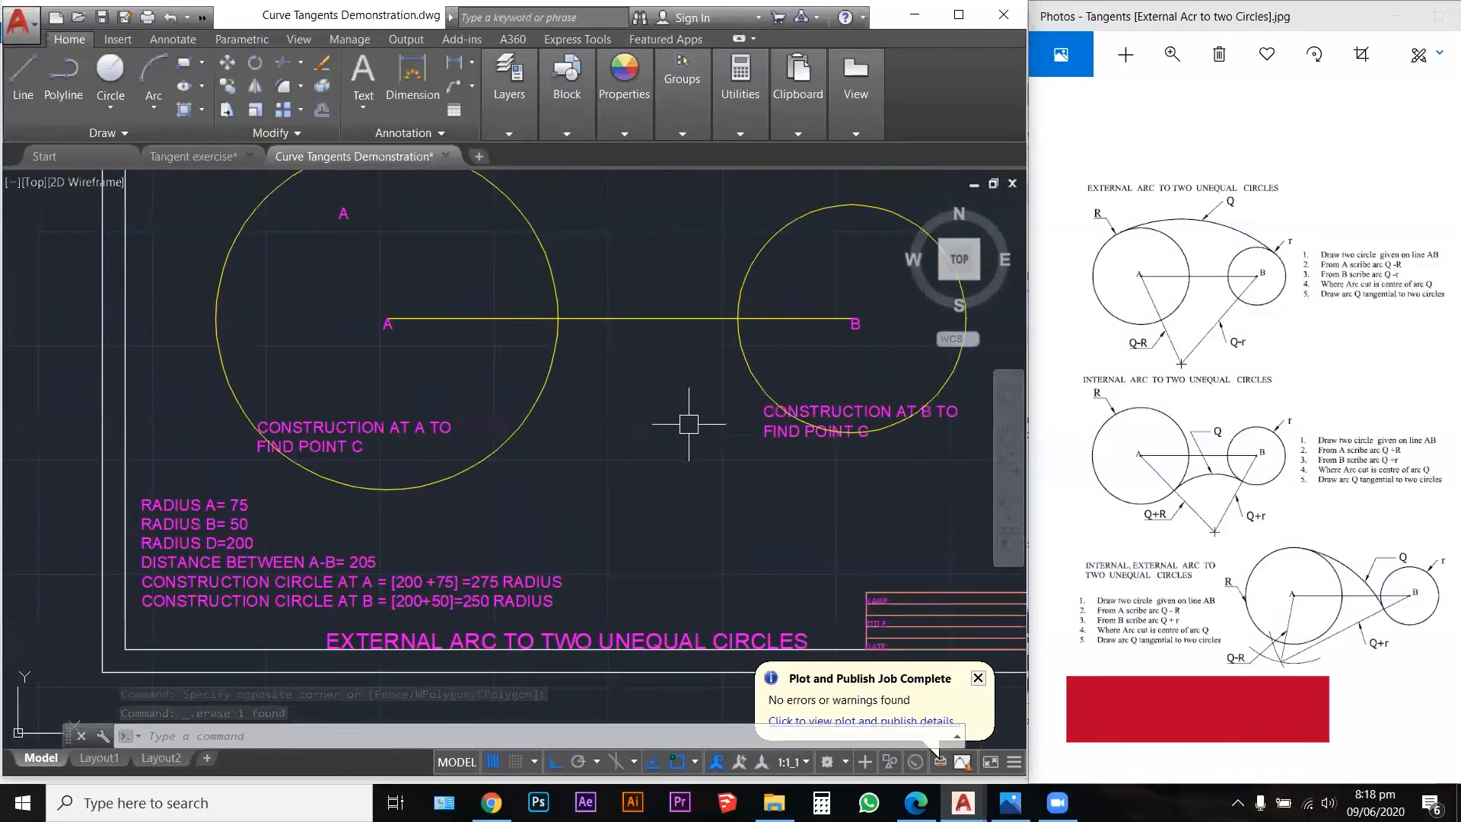
scroll(414, 423, "down", 2)
left_click(414, 423)
key("Delete")
left_click(652, 423)
key("Delete")
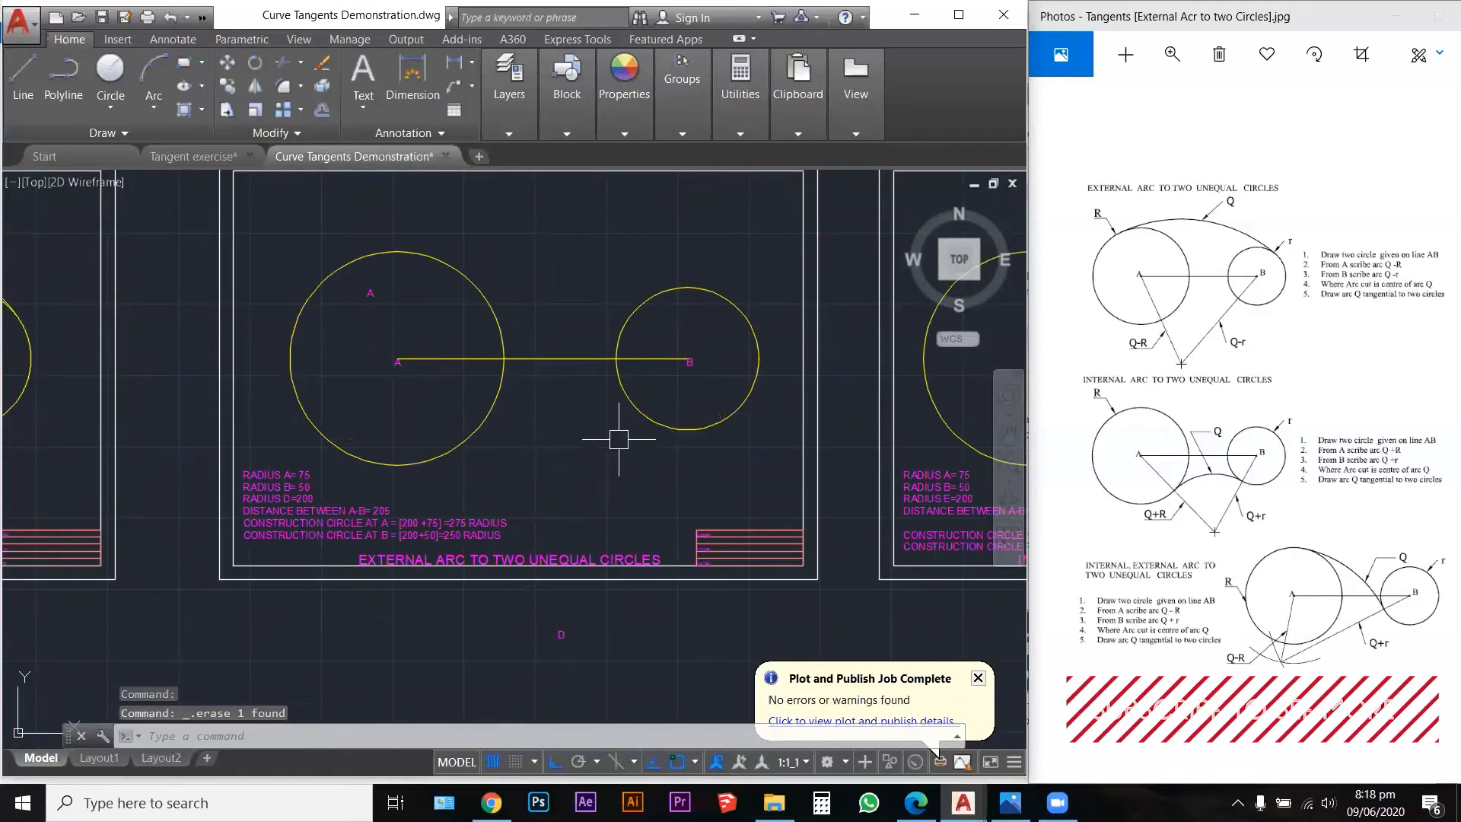
Step: Change the second sheet's title to INTERNAL ARC TO TWO UNEQUAL CIRCLES
scroll(608, 533, "up", 2)
double_click(626, 550)
double_click(708, 549)
type("INTERNAL")
left_click(638, 434)
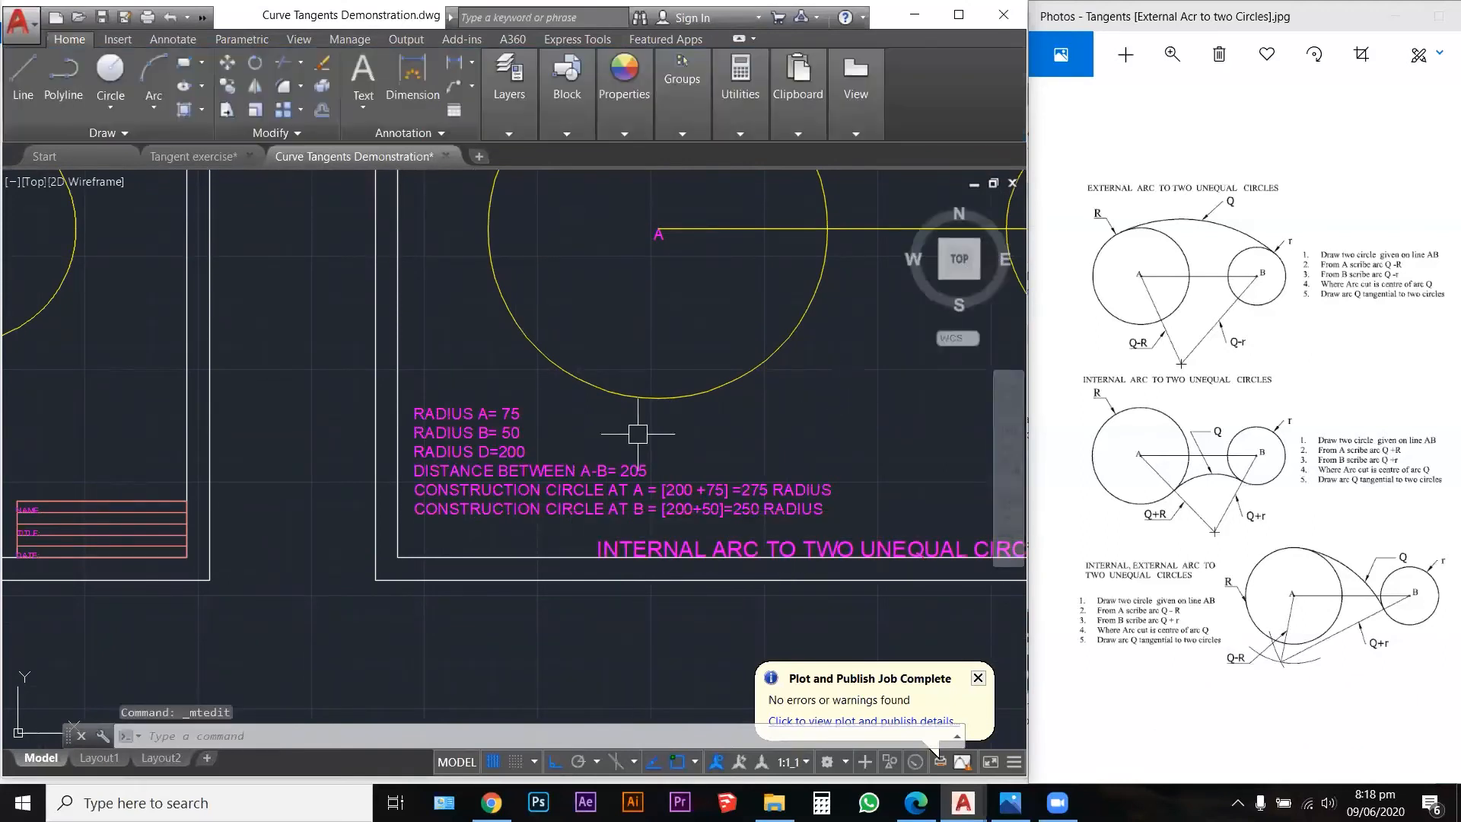
scroll(638, 434, "down", 4)
key("Escape")
key("Escape")
Step: Examine the two circles, line AB and the radius and construction notes on the internal arc sheet
scroll(337, 395, "up", 3)
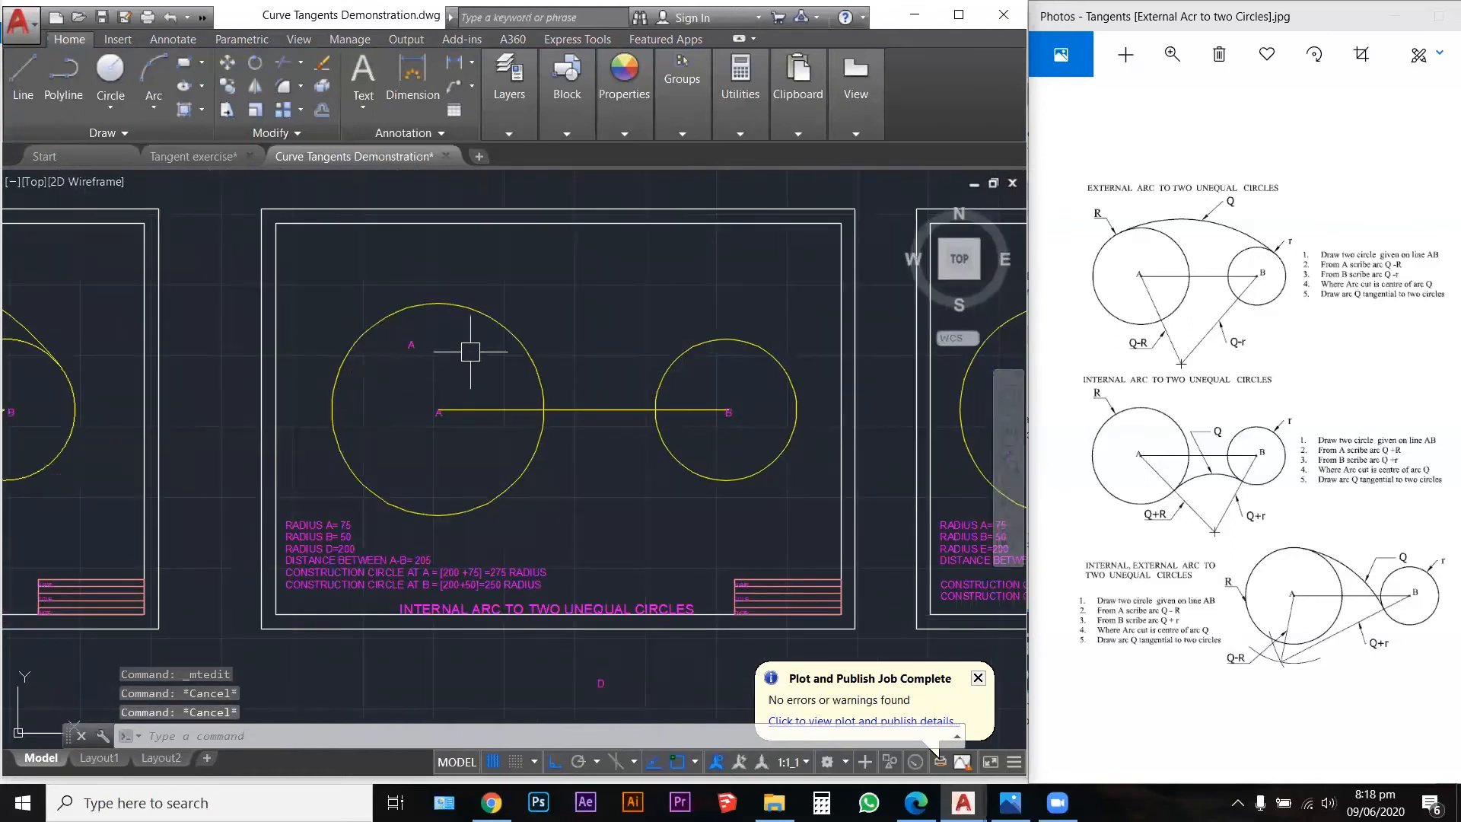
left_click(485, 320)
left_click(701, 355)
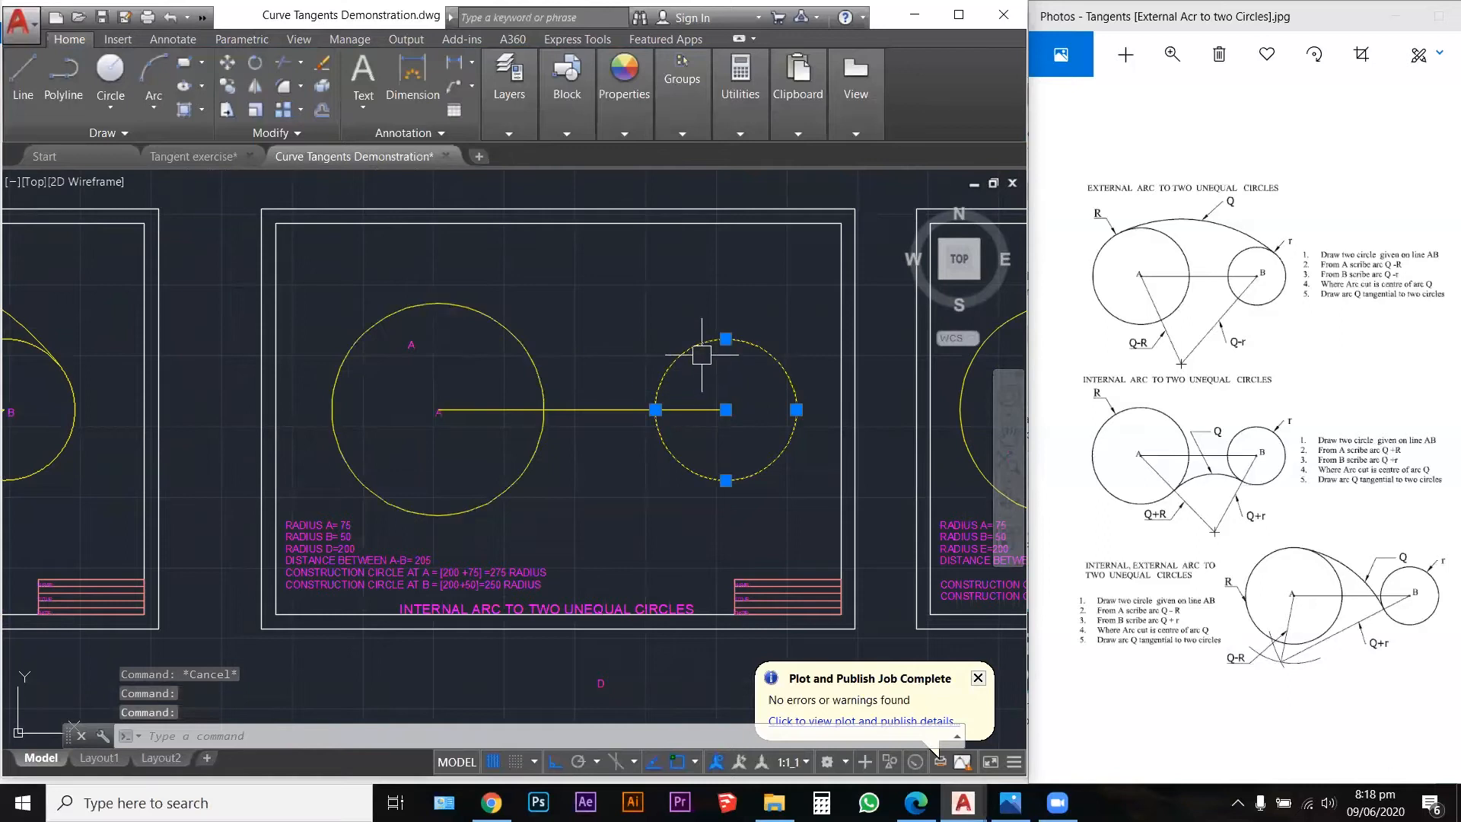
left_click(591, 409)
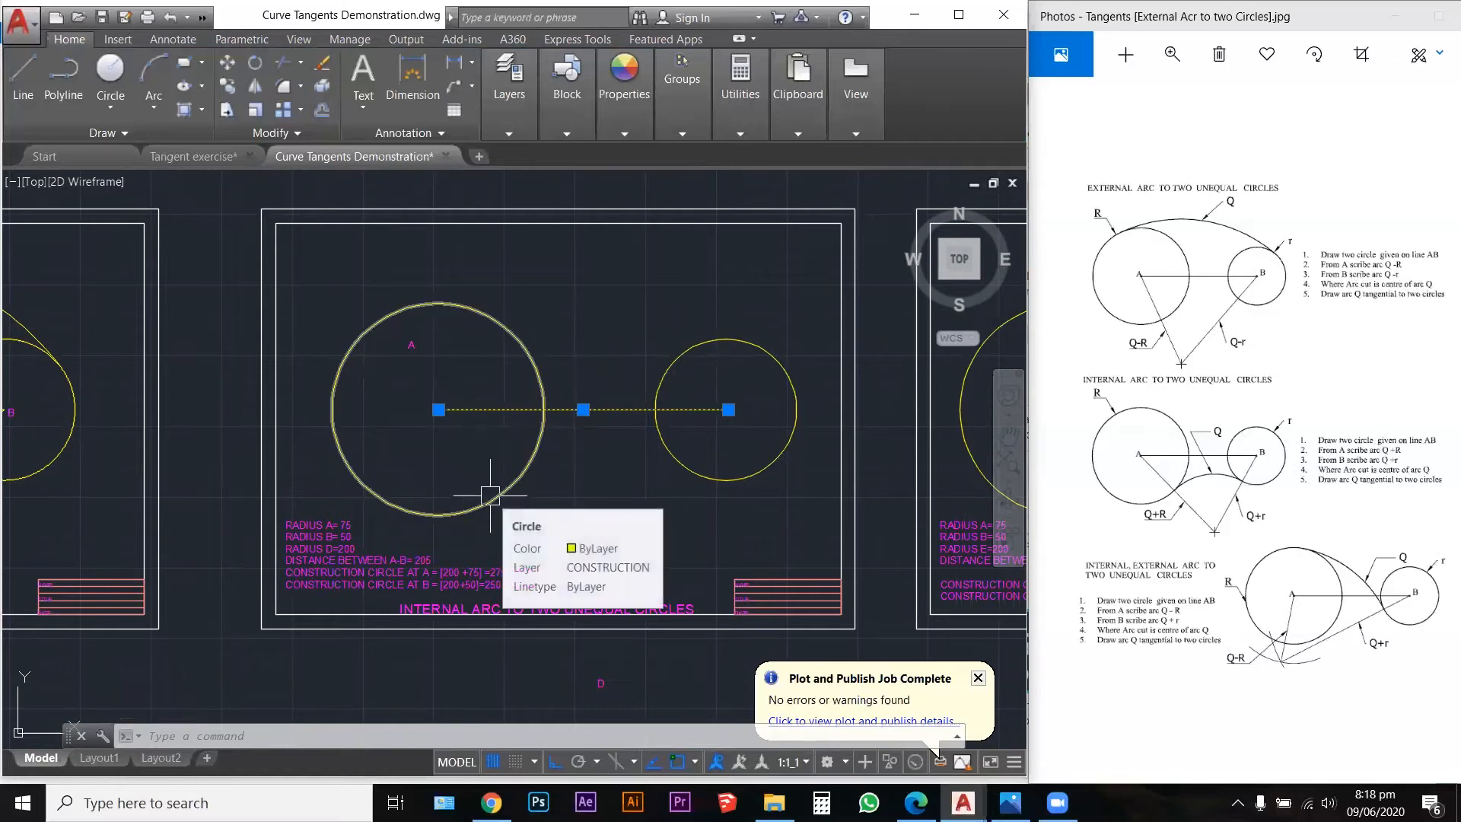
scroll(715, 458, "down", 2)
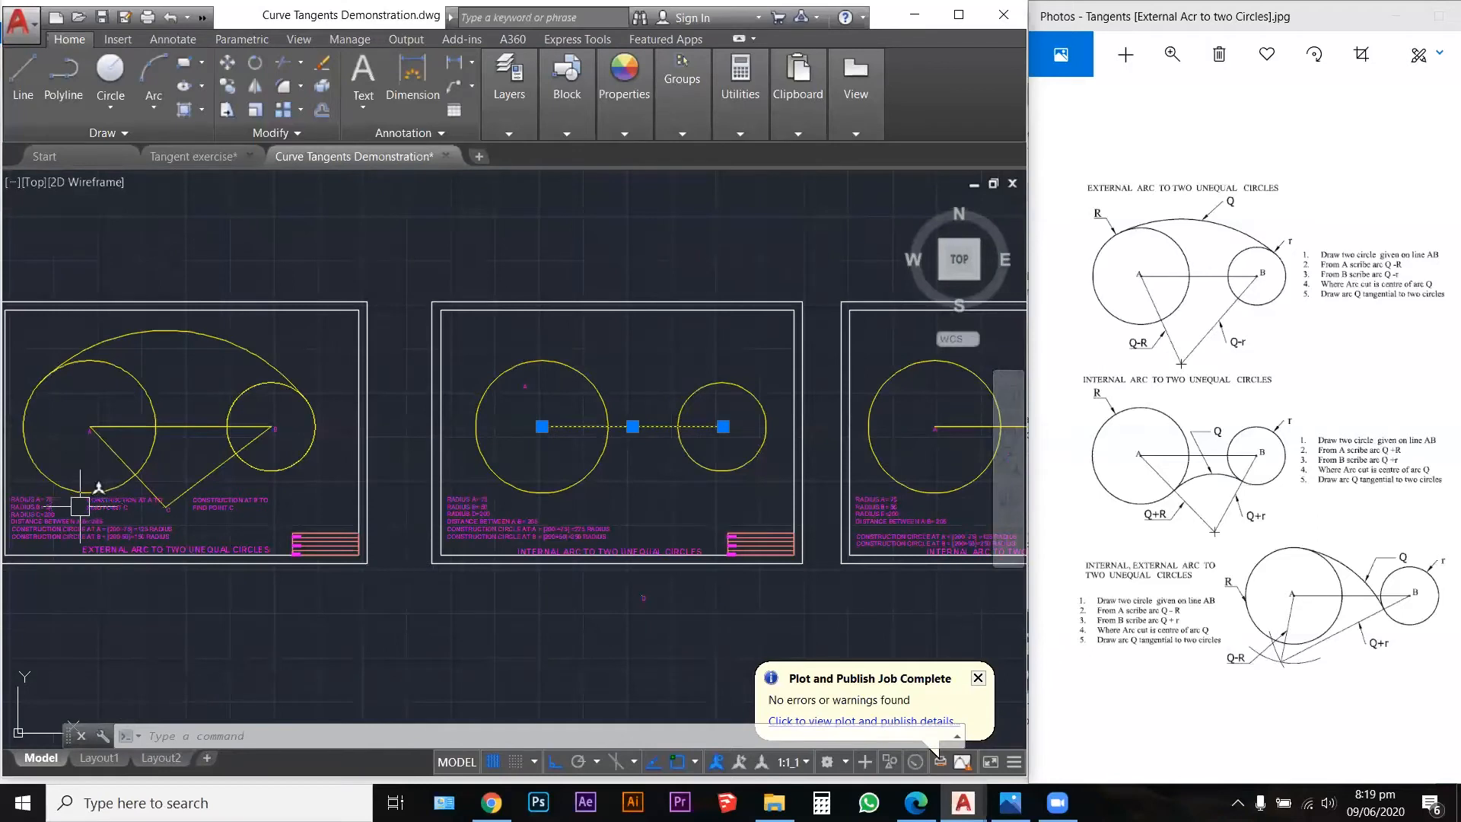
scroll(592, 464, "up", 4)
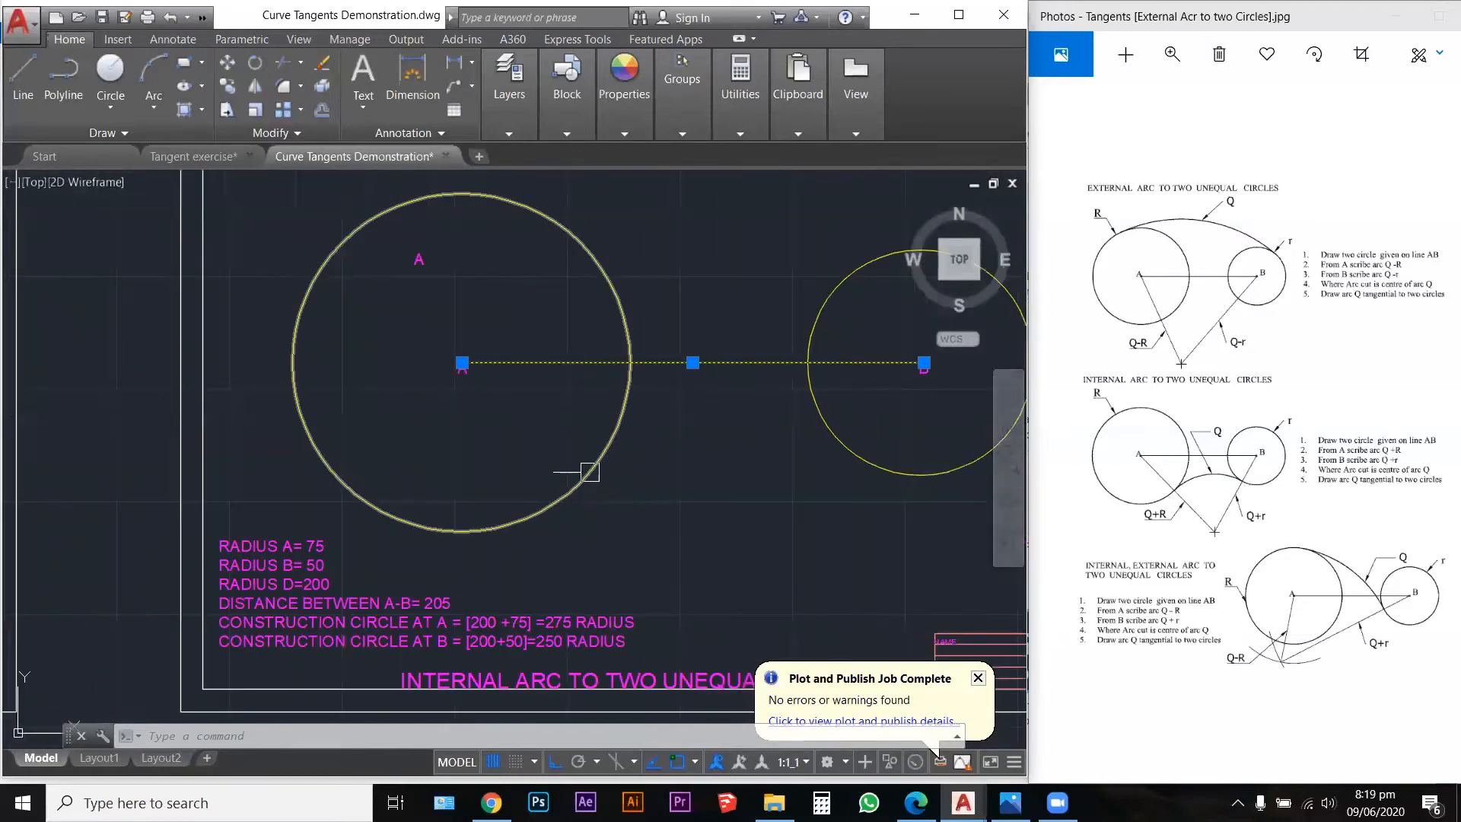
scroll(281, 506, "down", 2)
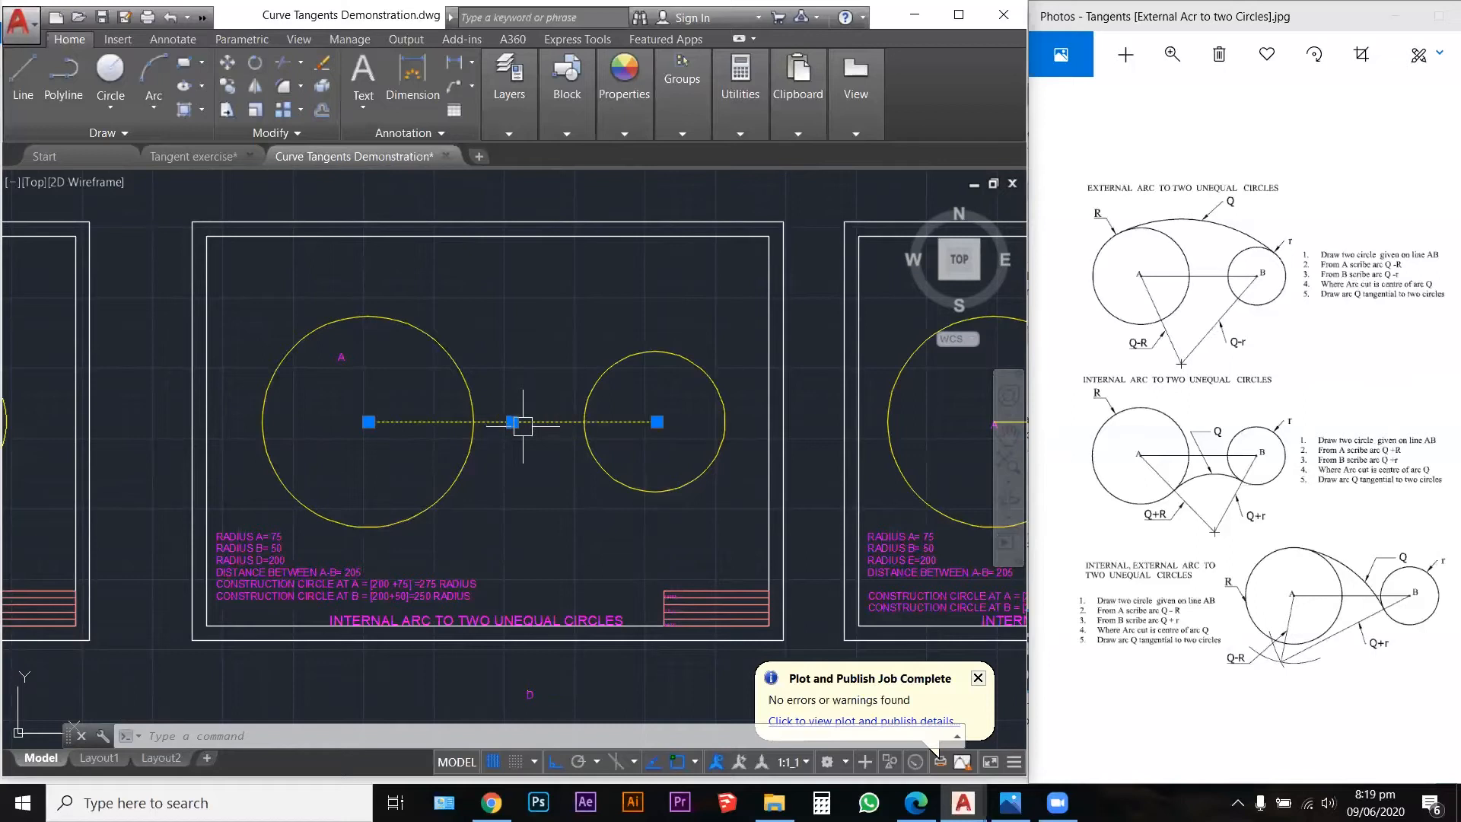
key("Escape")
key("Escape")
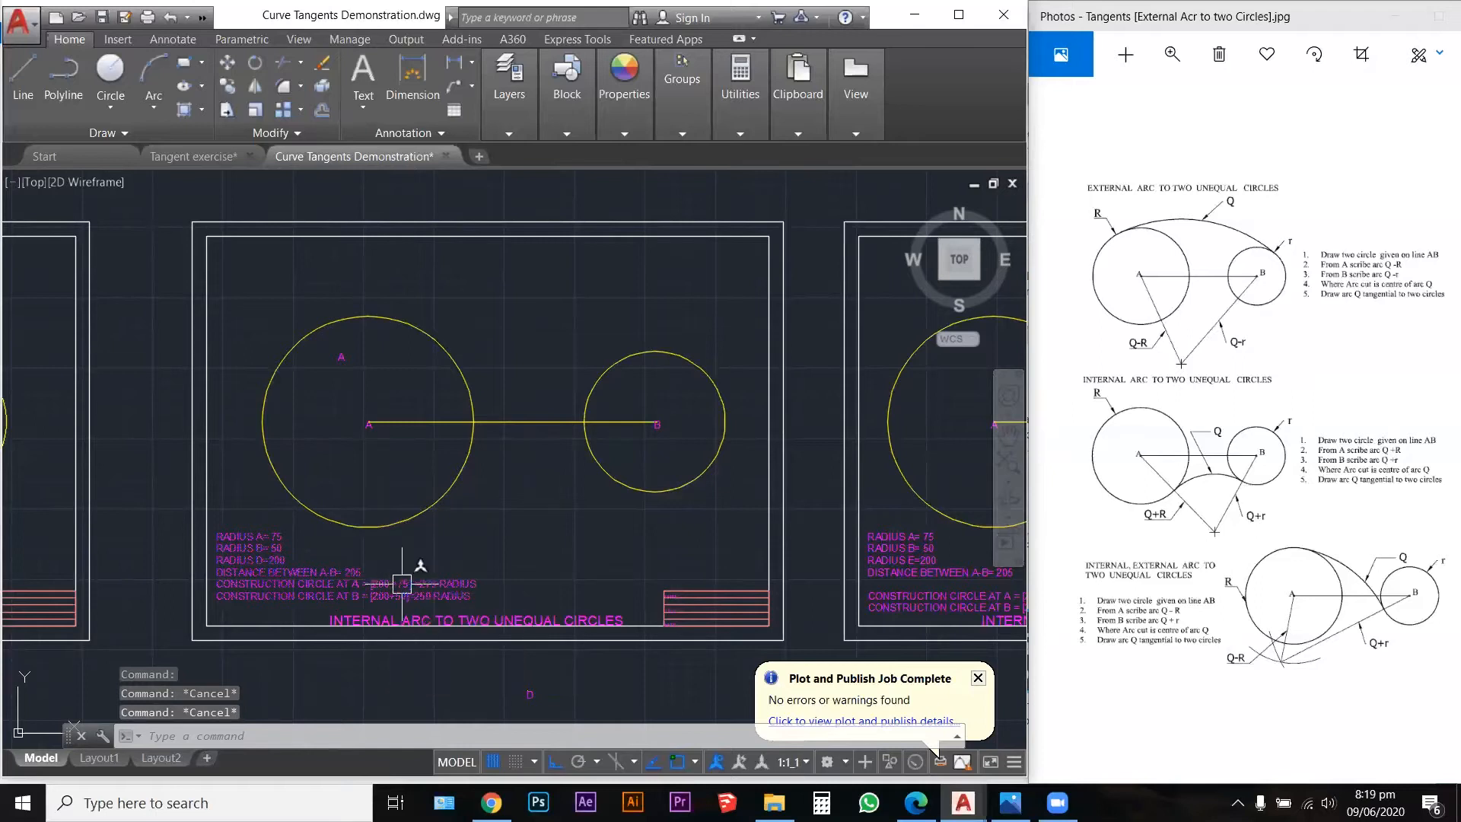
Step: Draw a construction circle of radius 275 centred on the line's endpoint at A on the internal arc sheet
key("Escape")
type("c")
key("Return")
left_click(369, 424)
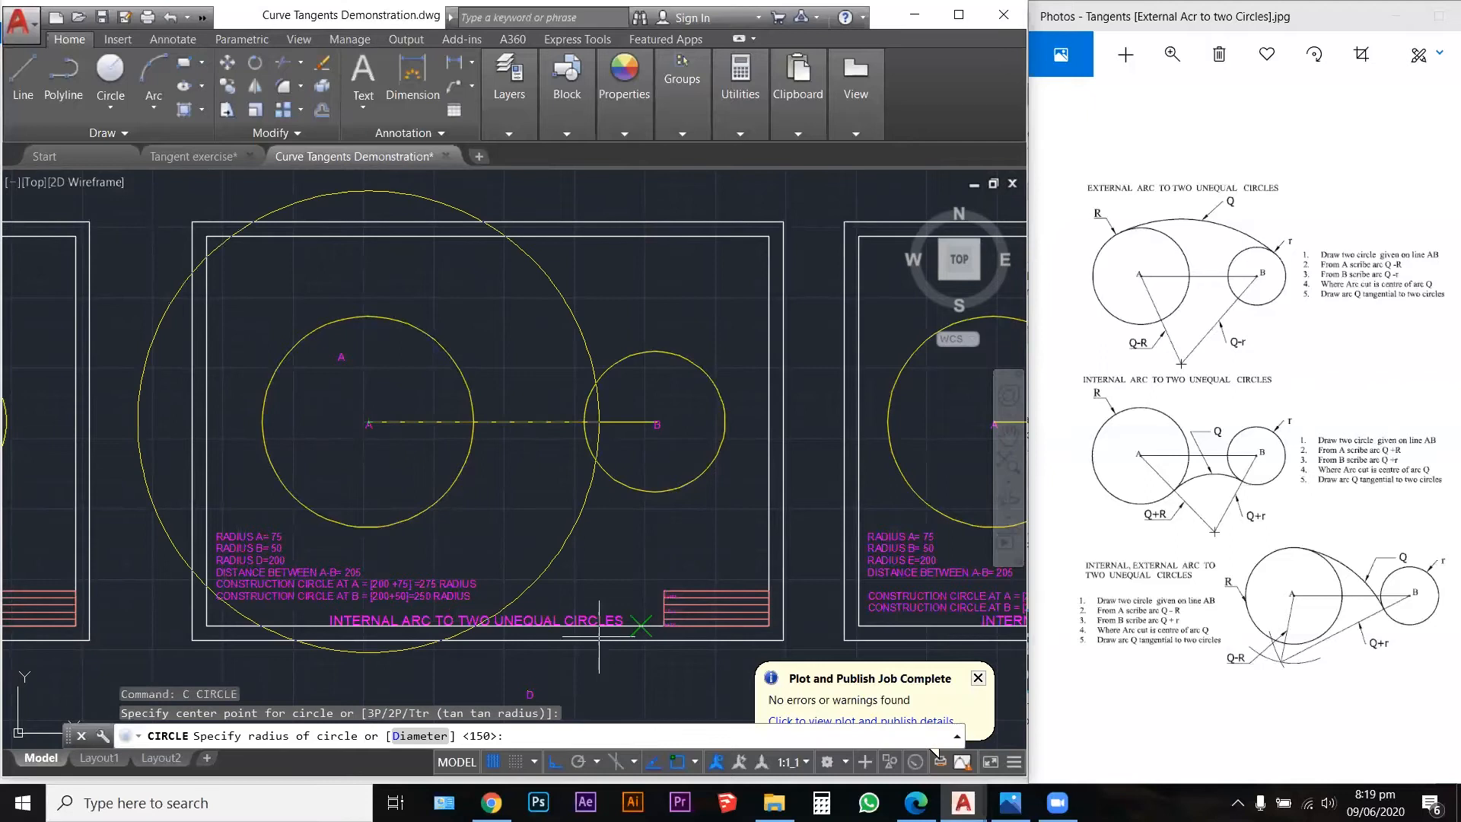
type("2")
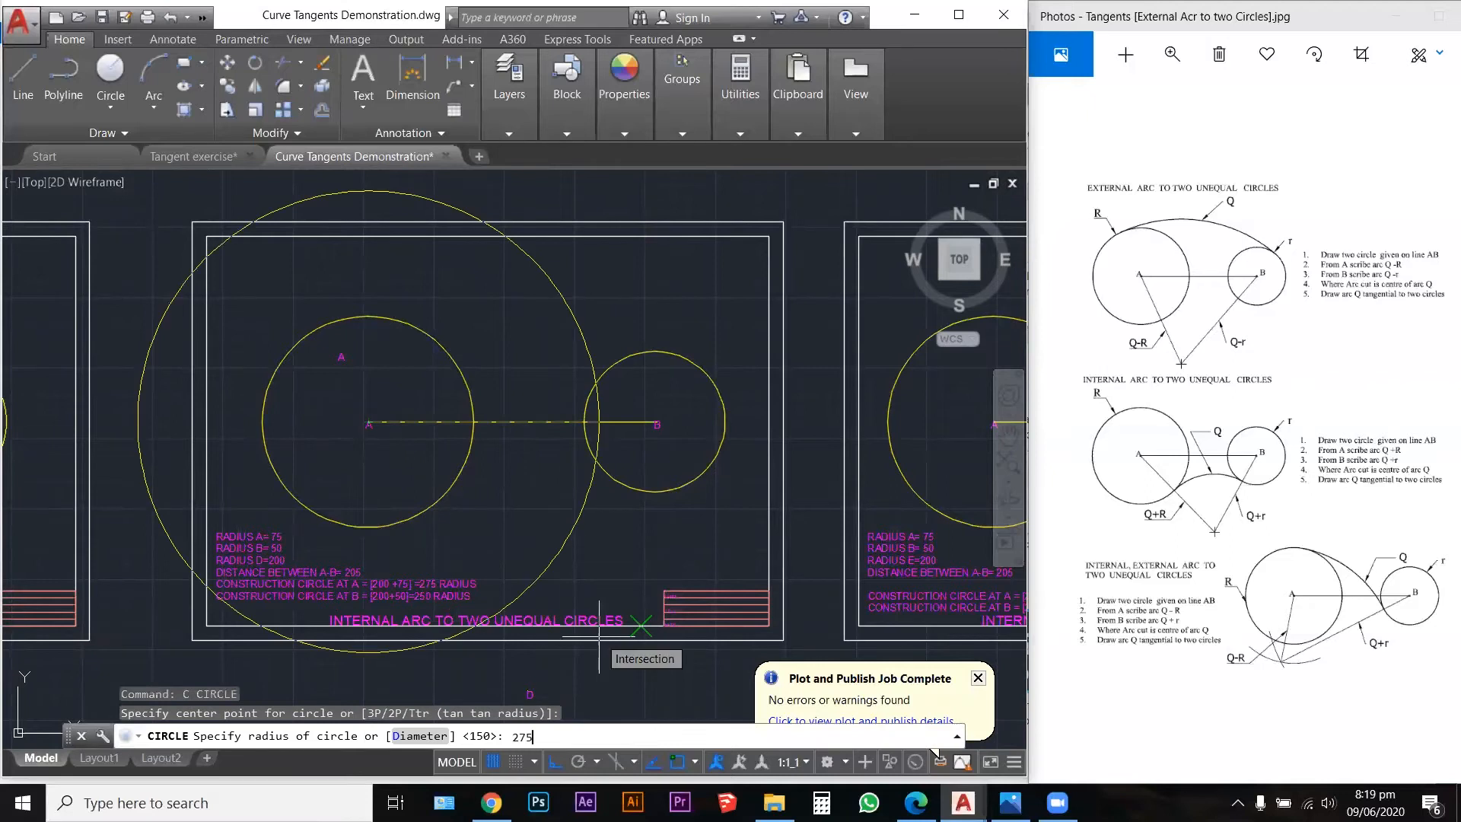
type("75")
key("Return")
scroll(647, 603, "down", 2)
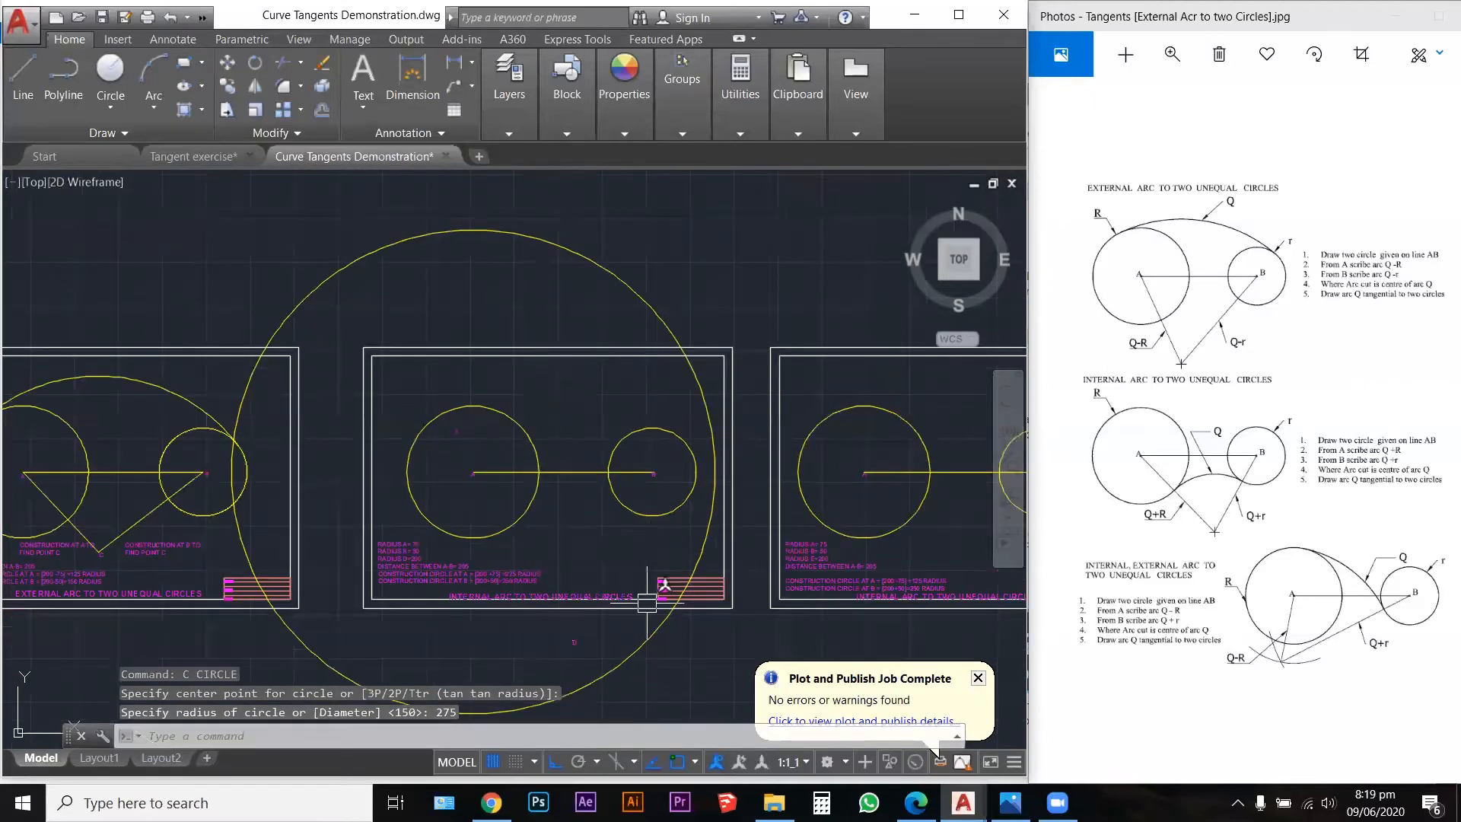
Step: Draw a construction circle of radius 250 centred on the line's endpoint at B on the internal arc sheet
scroll(614, 666, "up", 1)
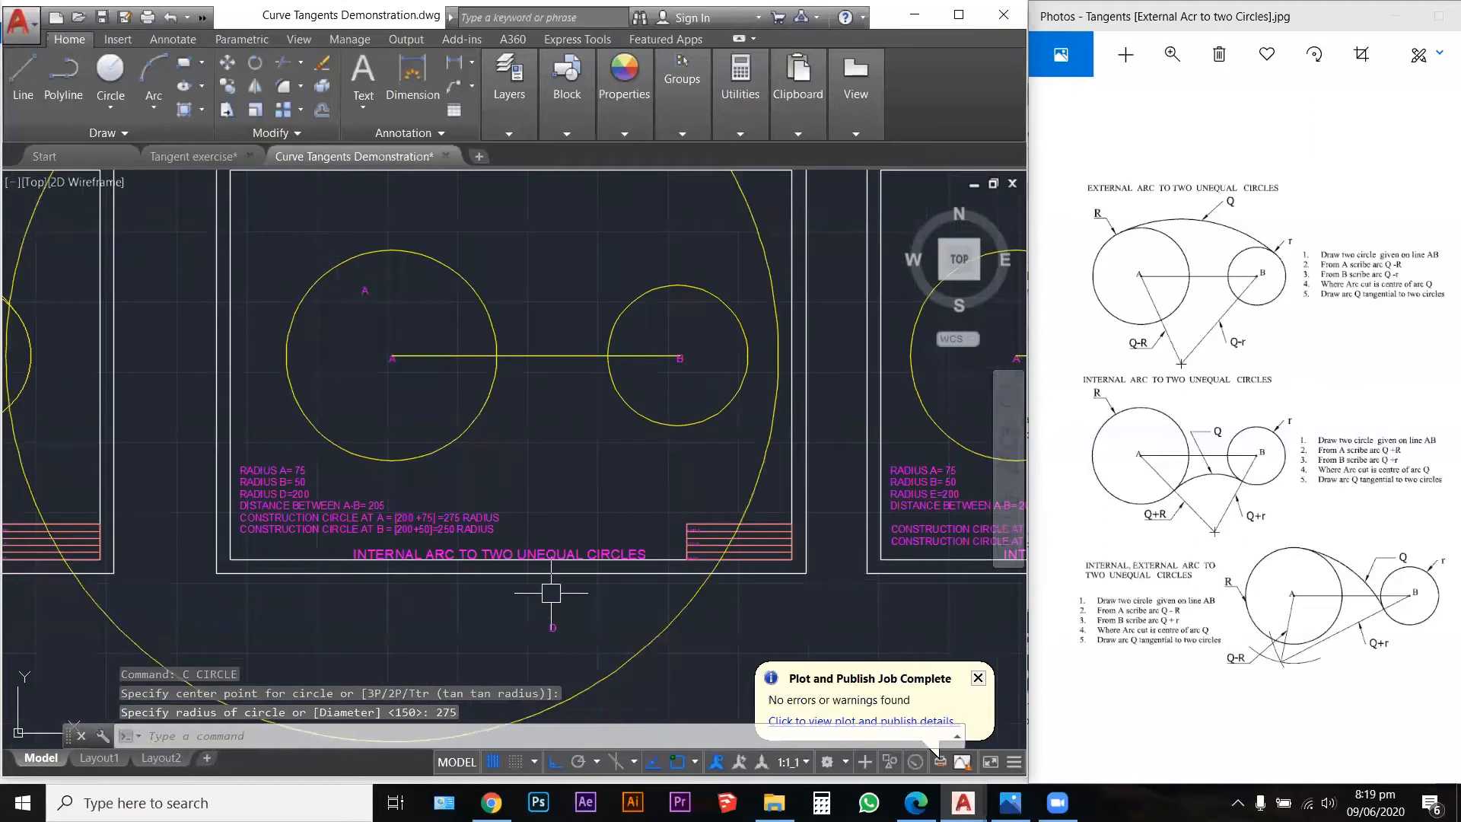
key("Escape")
key("Escape")
key("Escape")
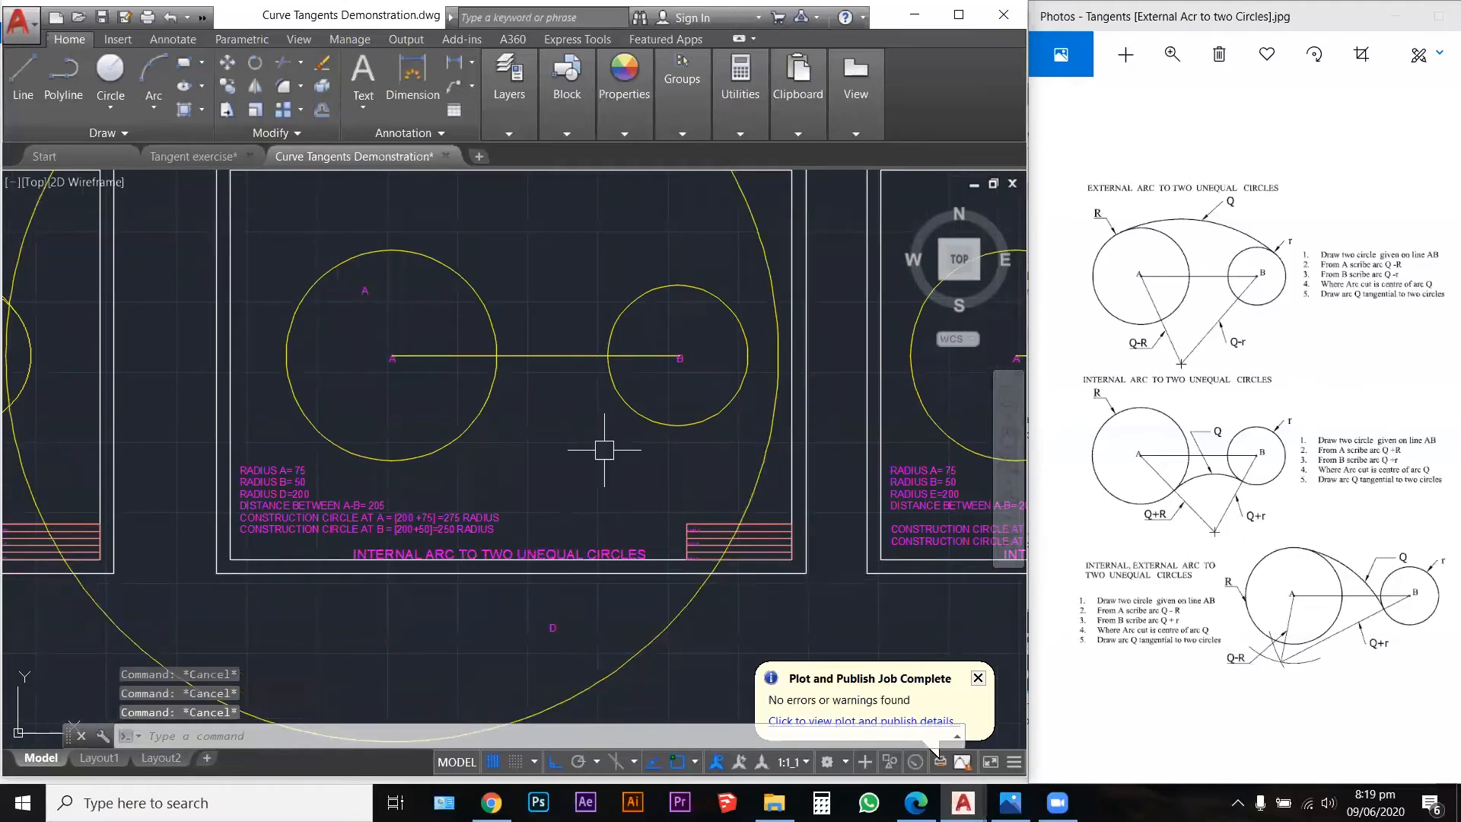
type("c")
key("Return")
left_click(680, 356)
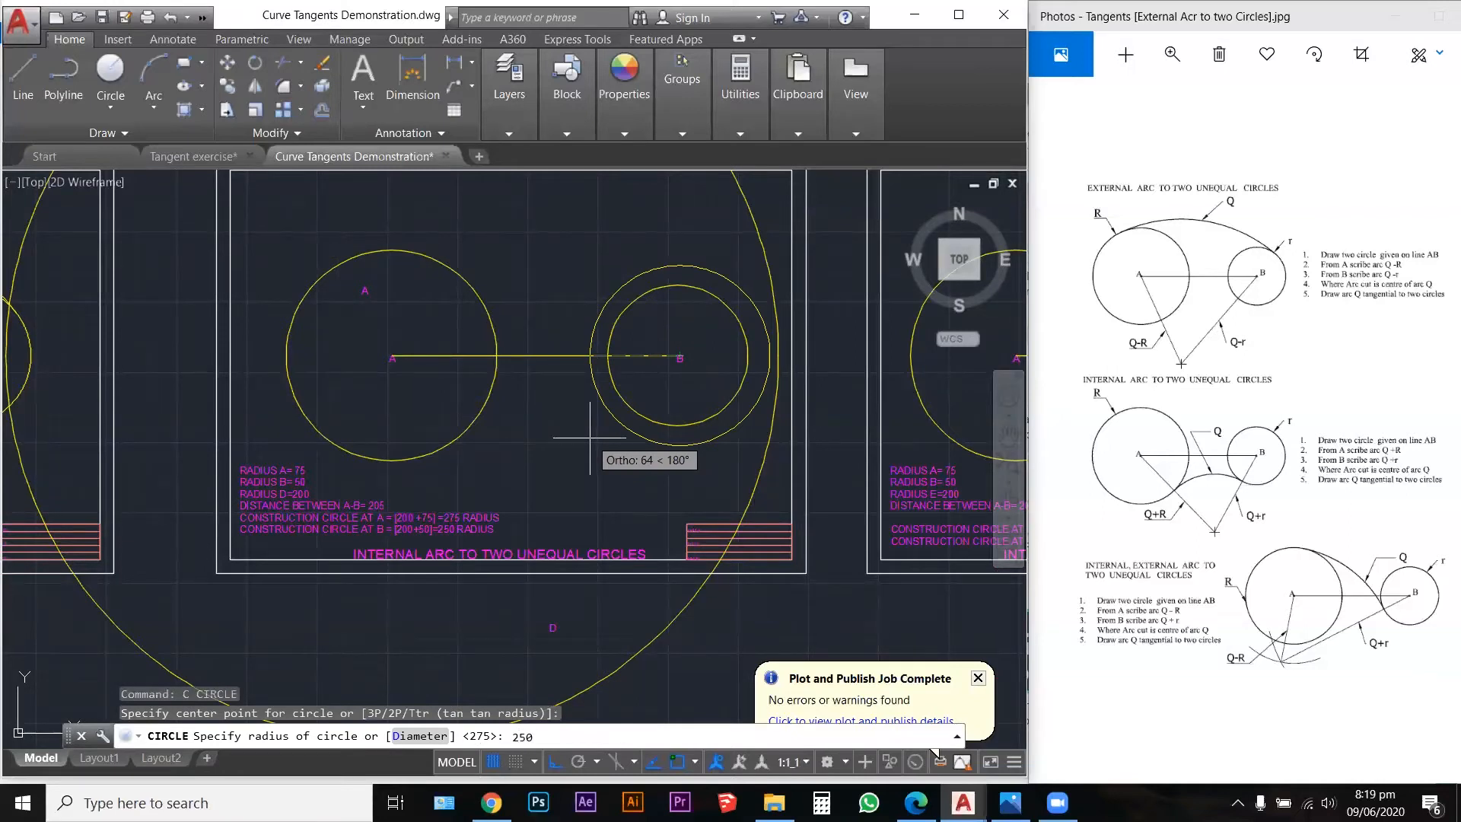
key("Return")
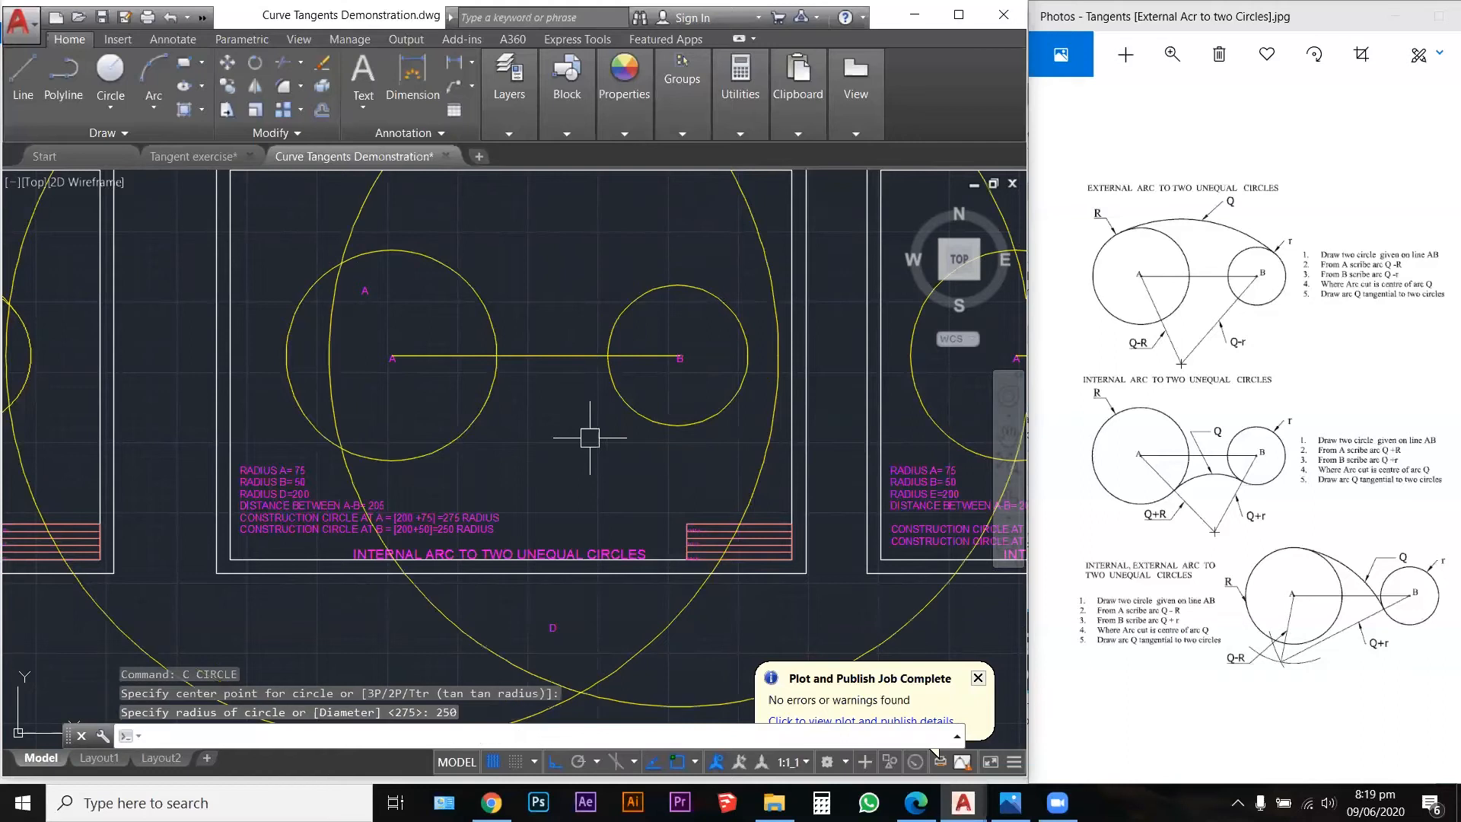
scroll(566, 391, "down", 2)
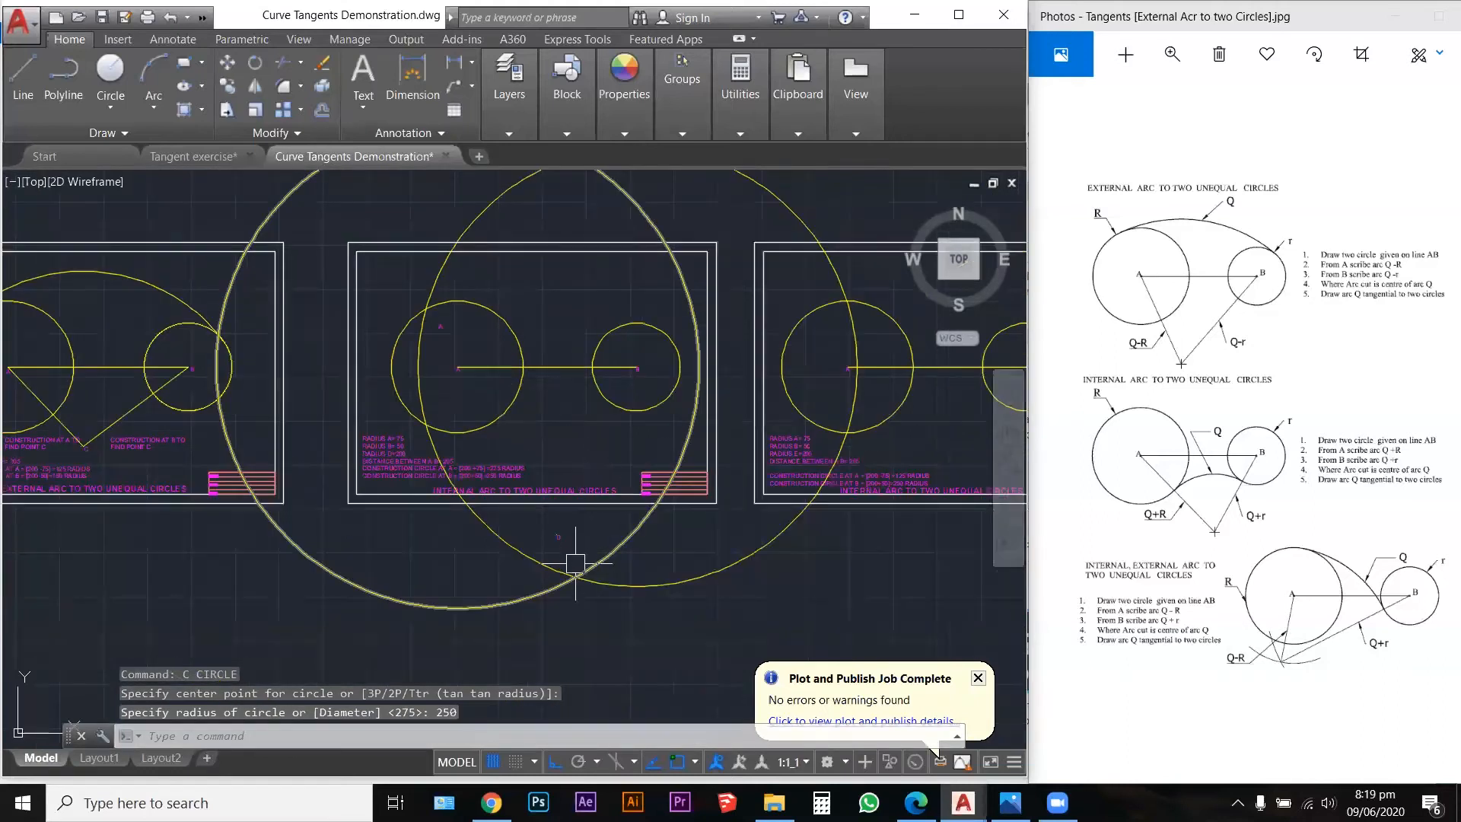
scroll(575, 564, "up", 2)
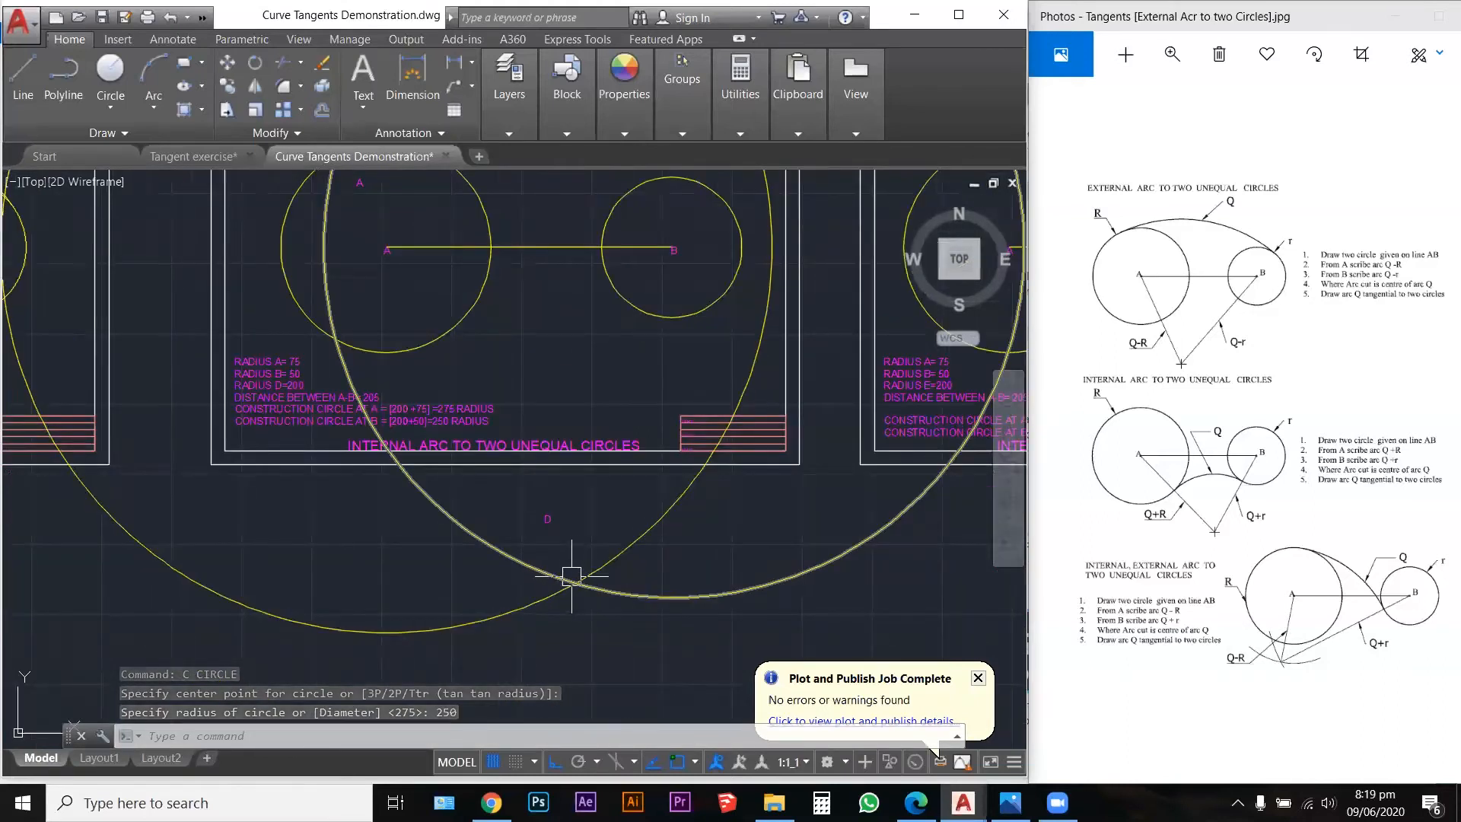
scroll(577, 579, "up", 2)
key("Escape")
key("Escape")
key("Escape")
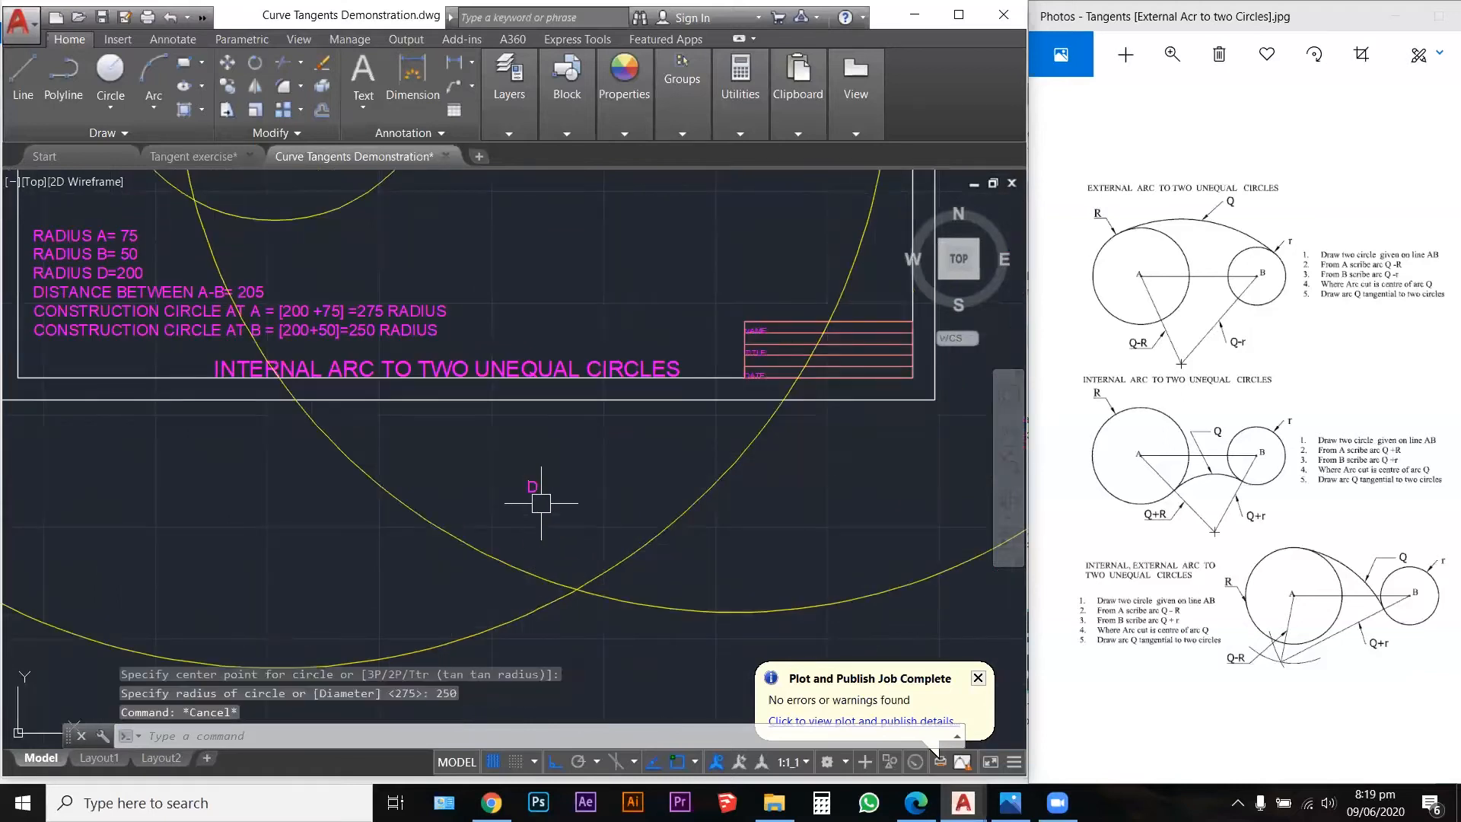
type("c")
key("Return")
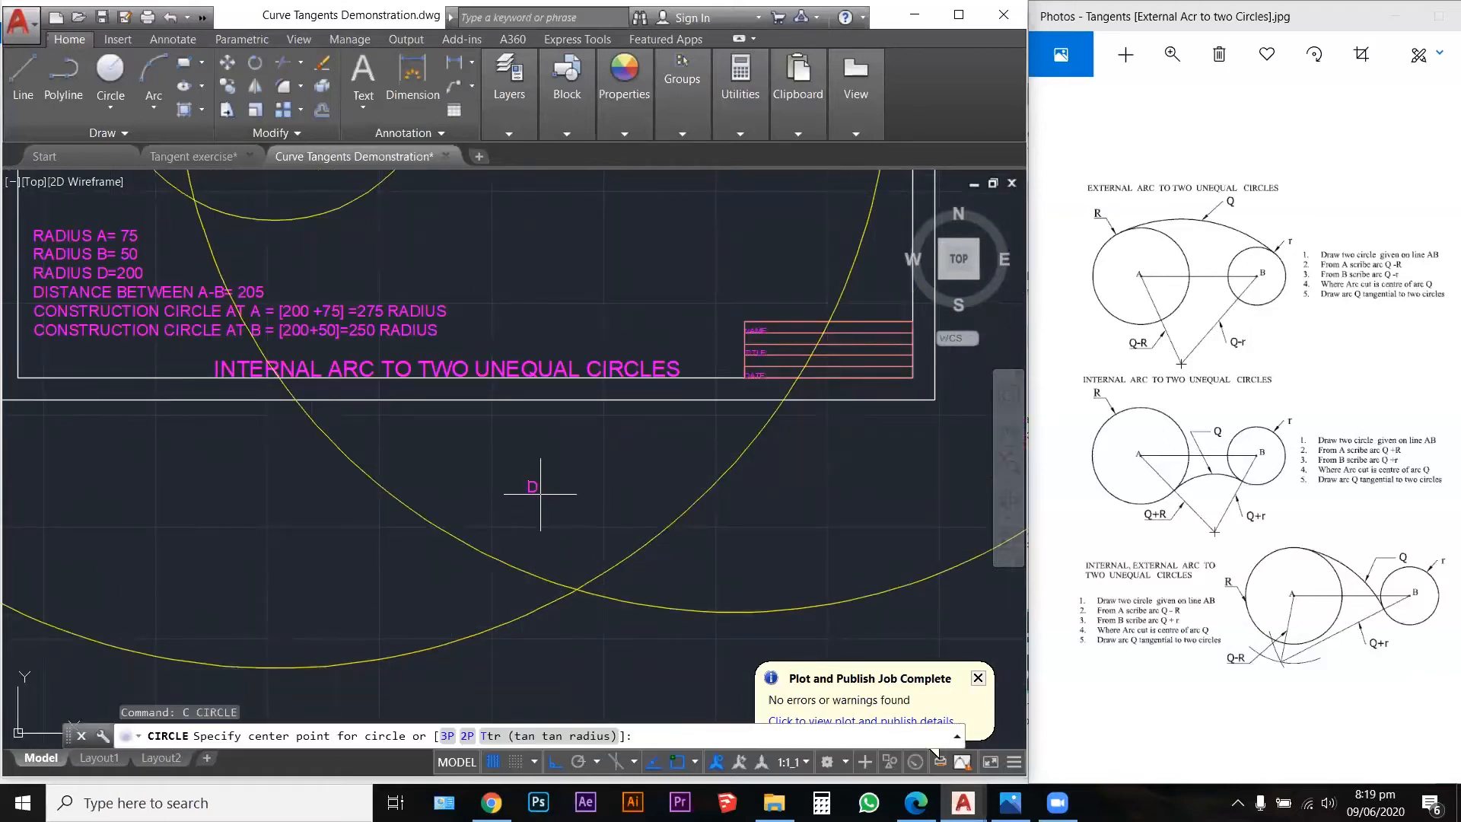
left_click(531, 493)
key("Escape")
Step: Copy the label D to just below the lower intersection of the two construction circles, with Ortho turned off
type("co")
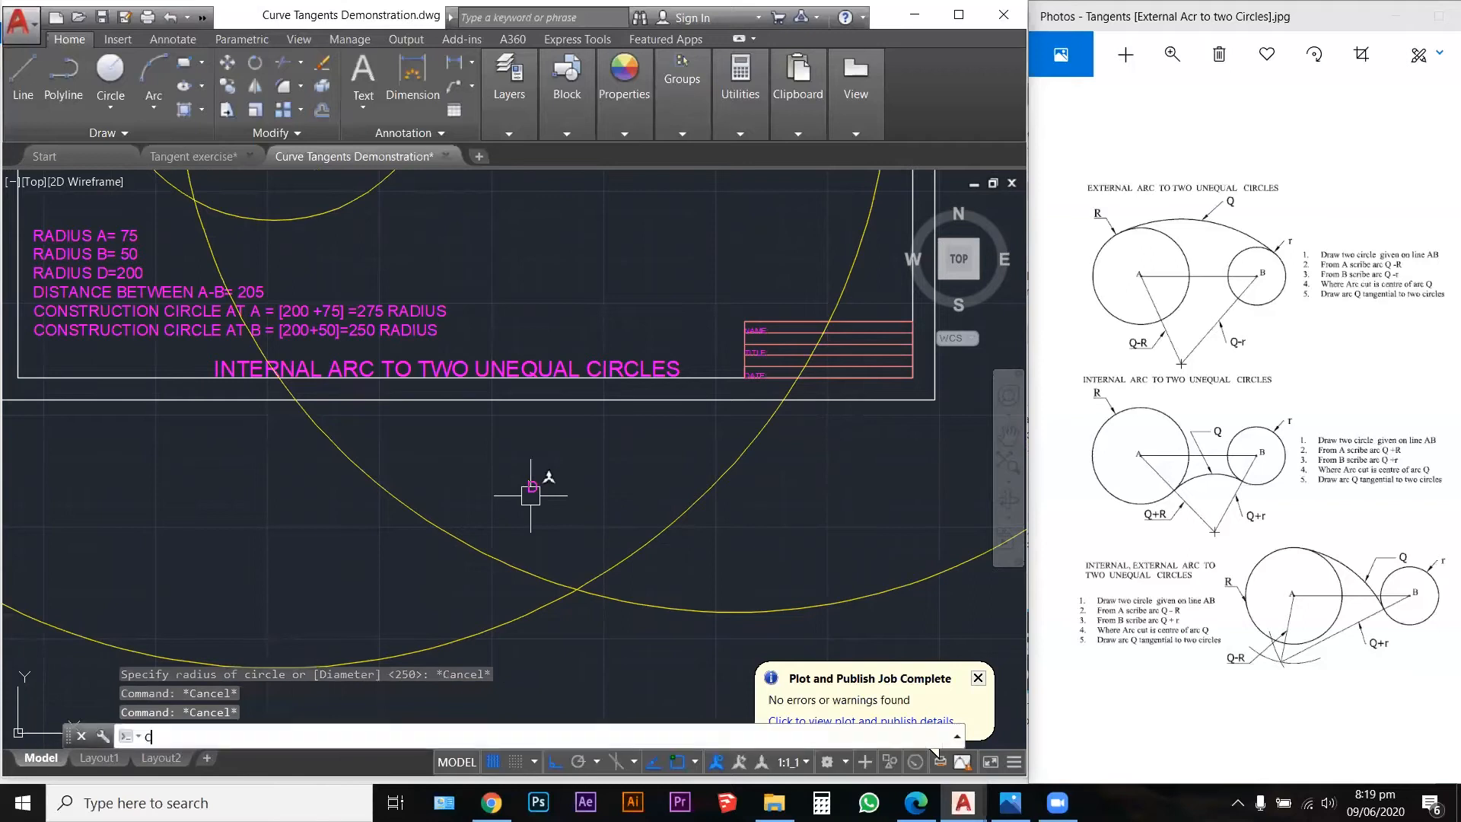
key("Return")
left_click(503, 466)
left_click(563, 511)
key("Return")
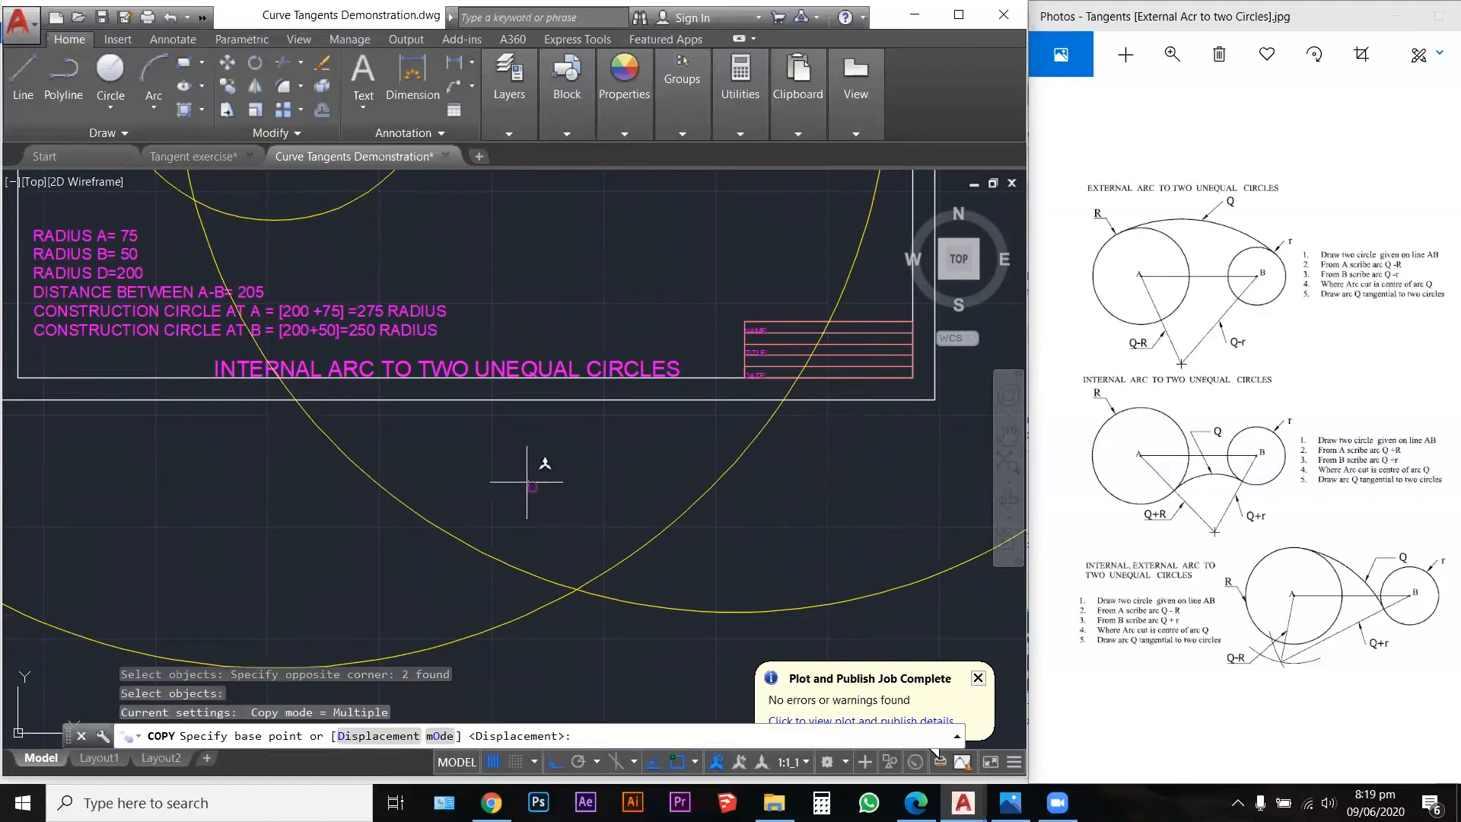
left_click(527, 481)
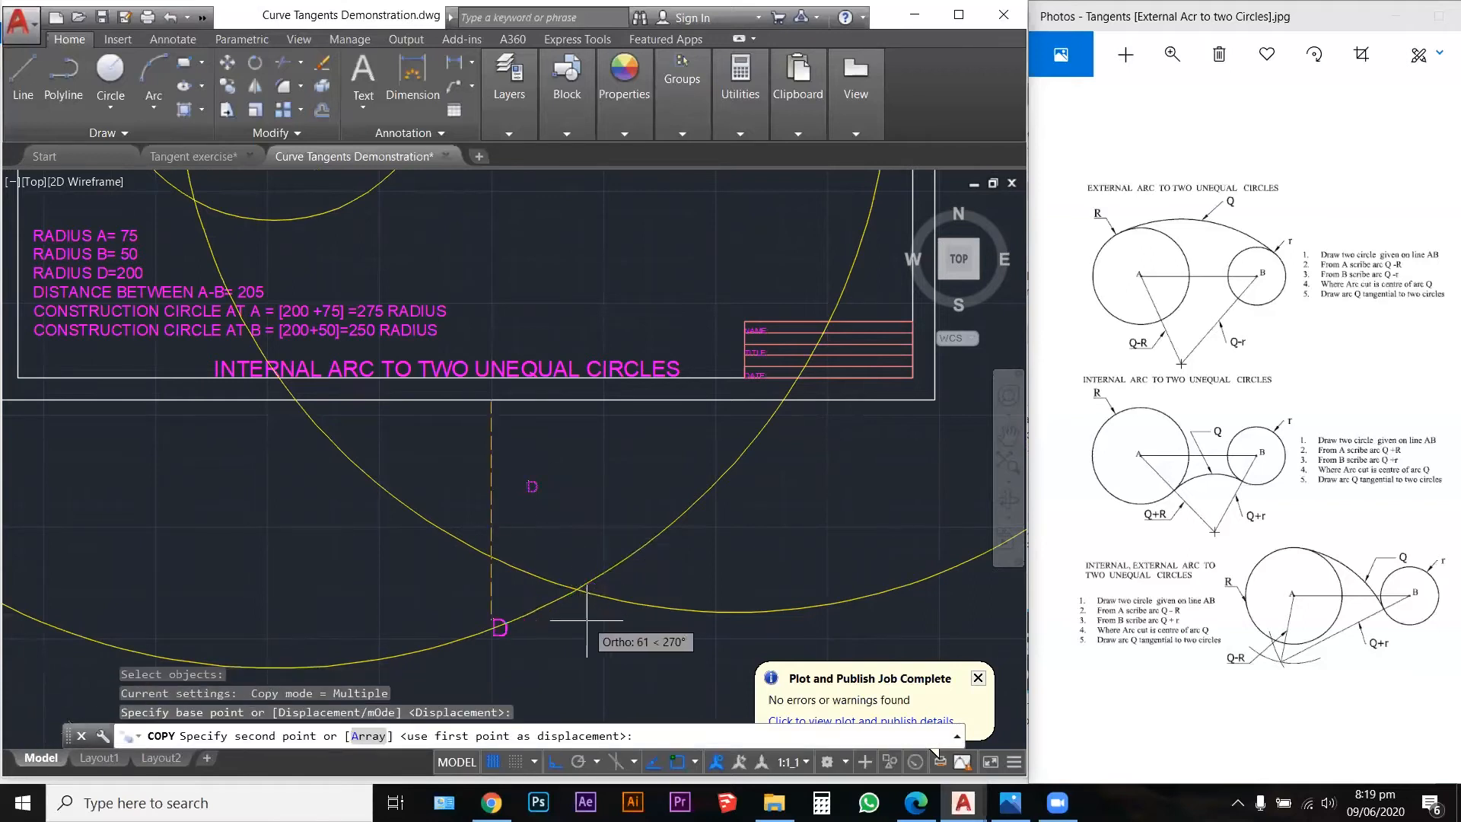
scroll(582, 615, "up", 4)
key("F8")
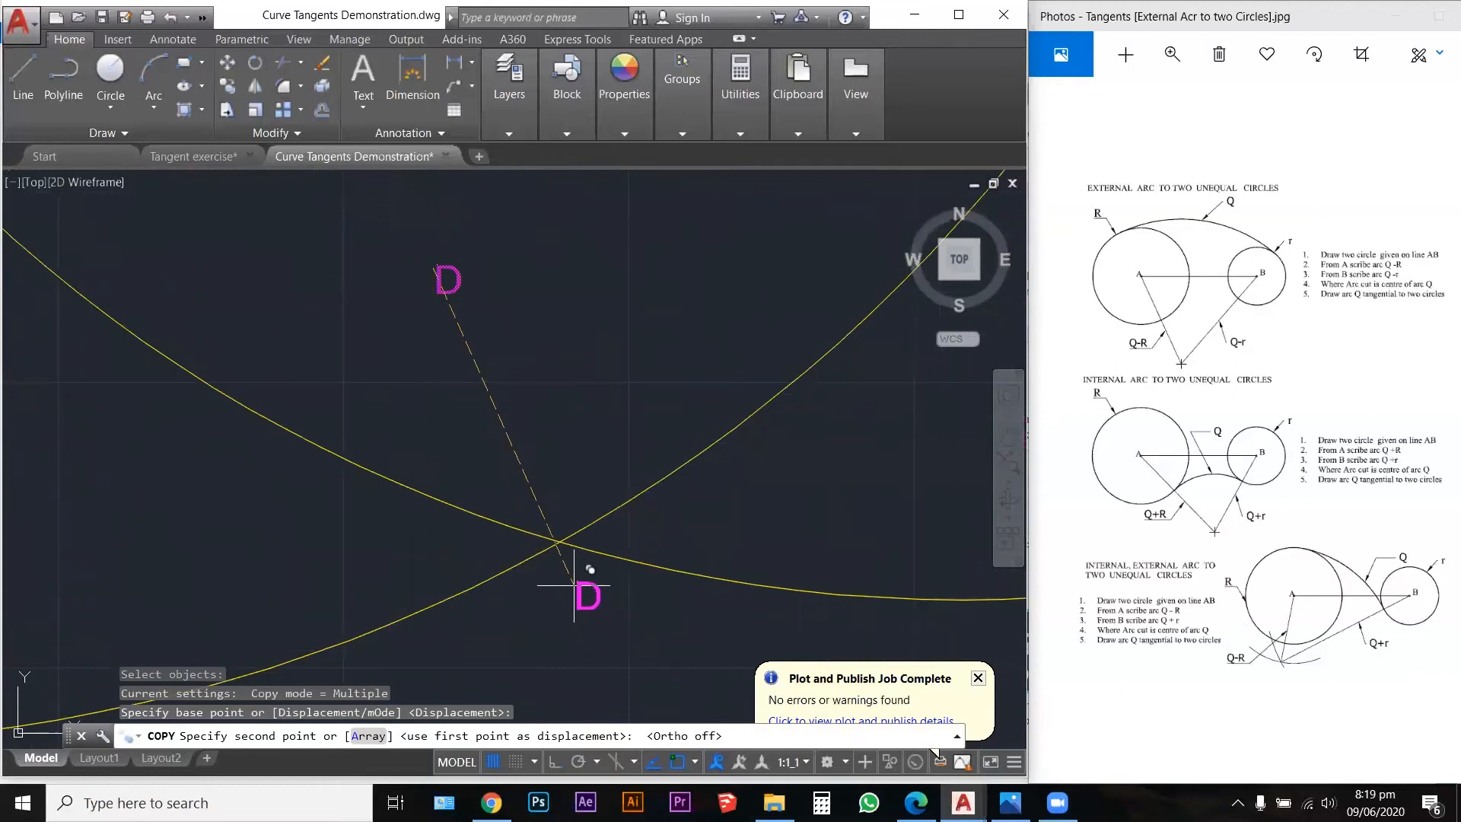
left_click(574, 595)
key("F1")
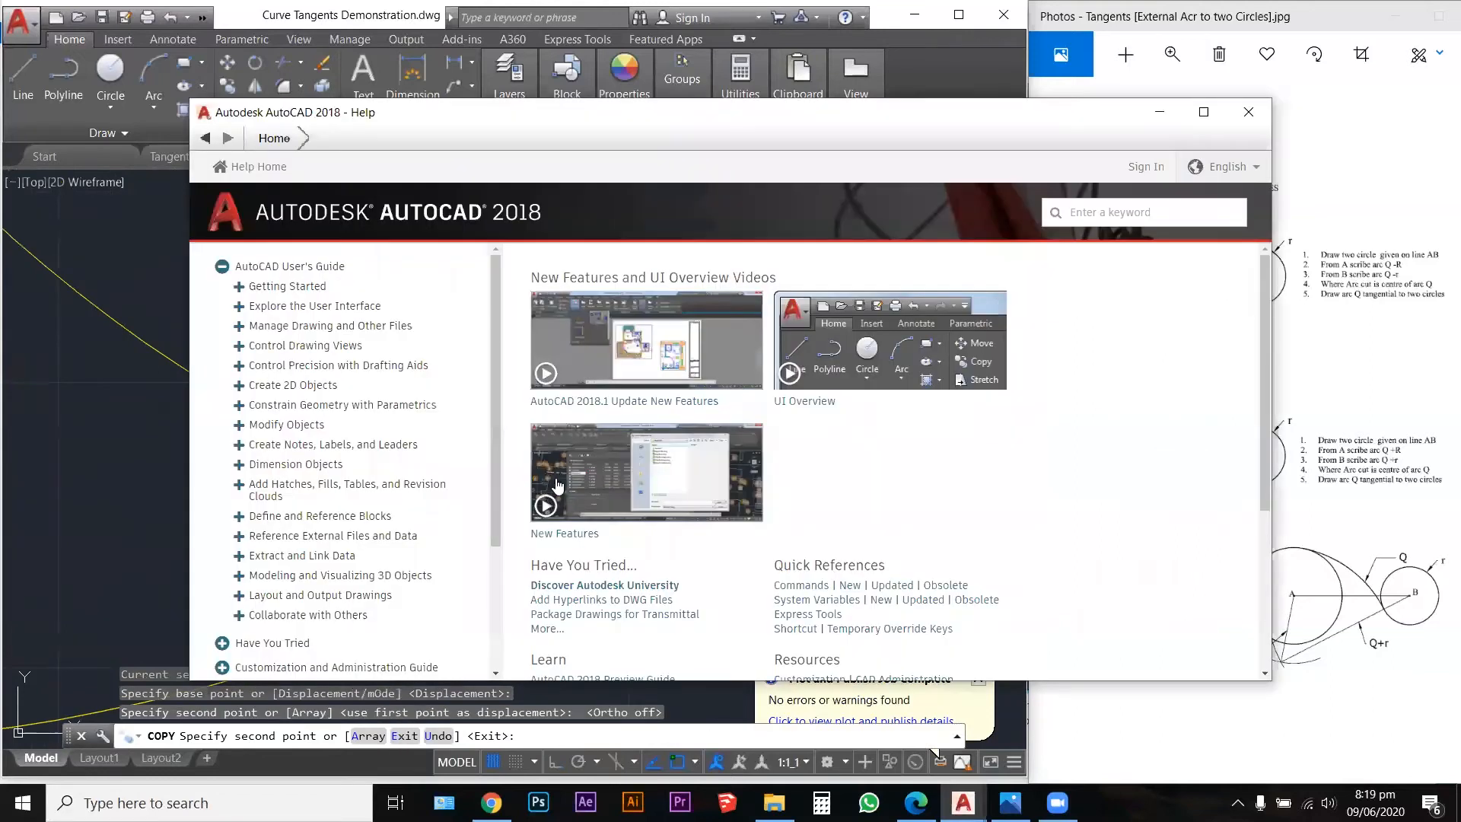
left_click(1247, 111)
key("Escape")
key("Escape")
key("Escape")
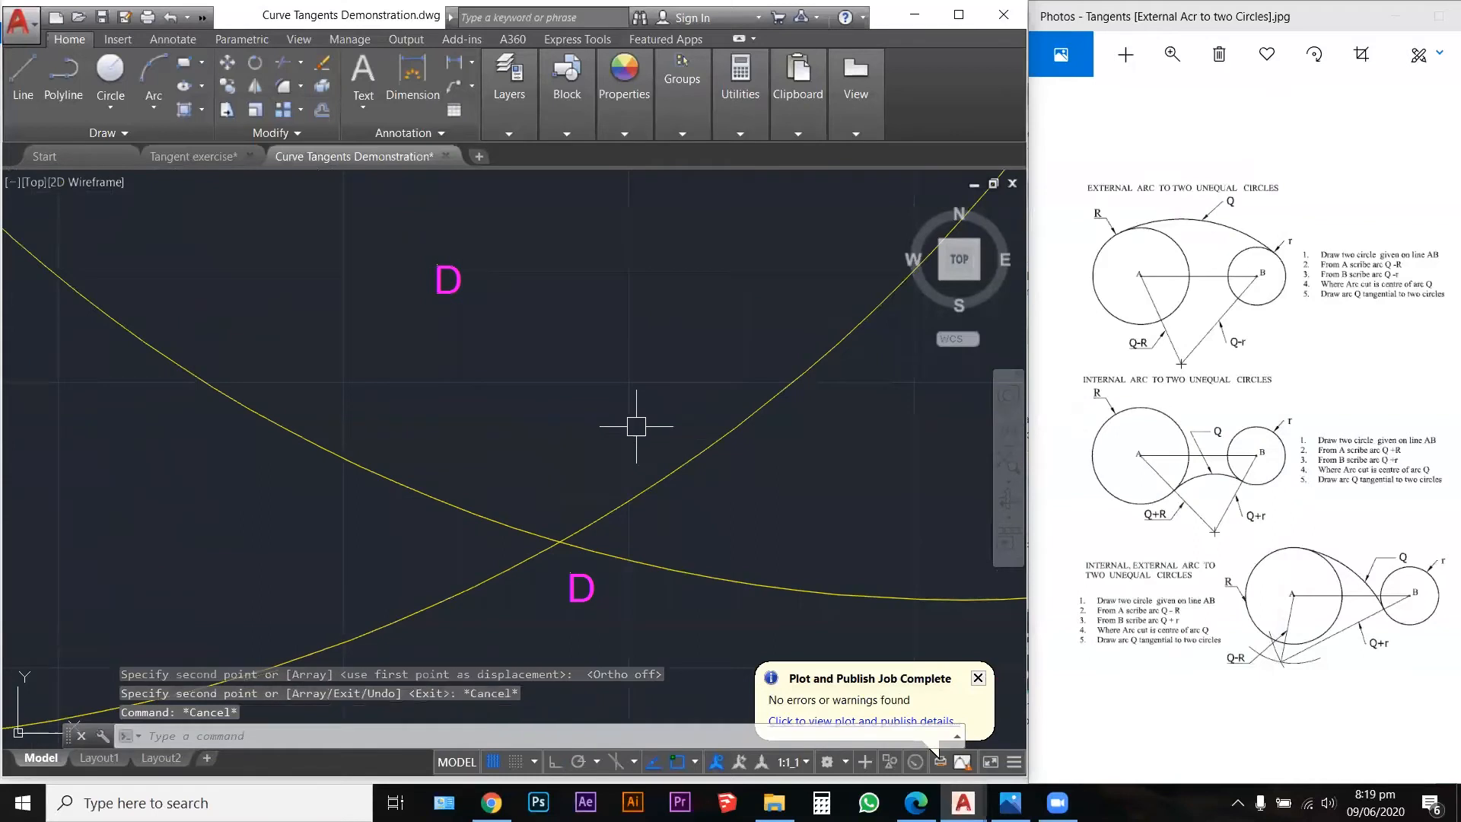
Step: Delete the original label D above the intersection of the construction circles
left_click(539, 338)
left_click(429, 210)
key("Delete")
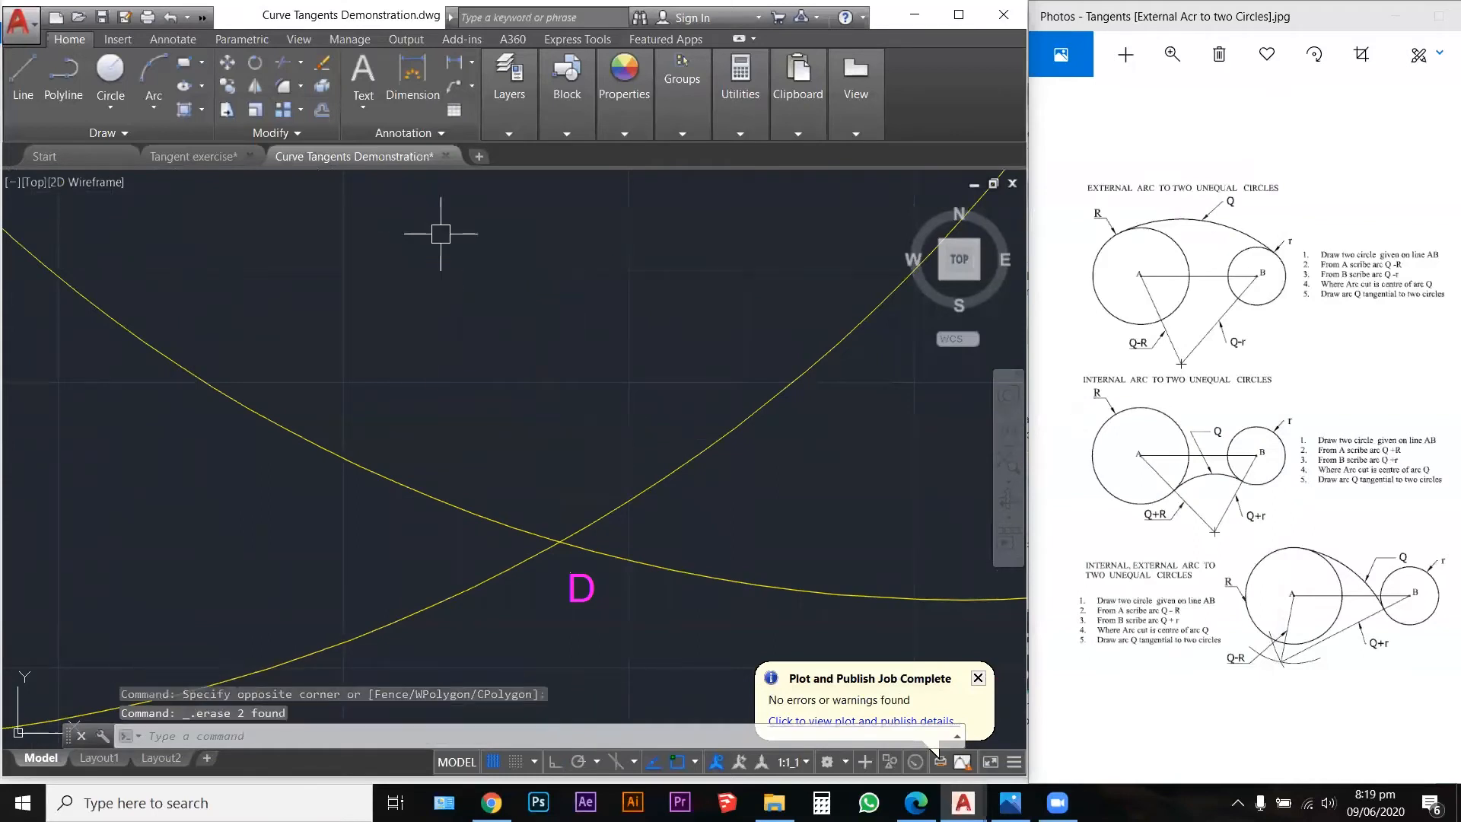
Step: Draw a circle of radius 200 centred on the construction circles' lower intersection at D
type("c")
key("Return")
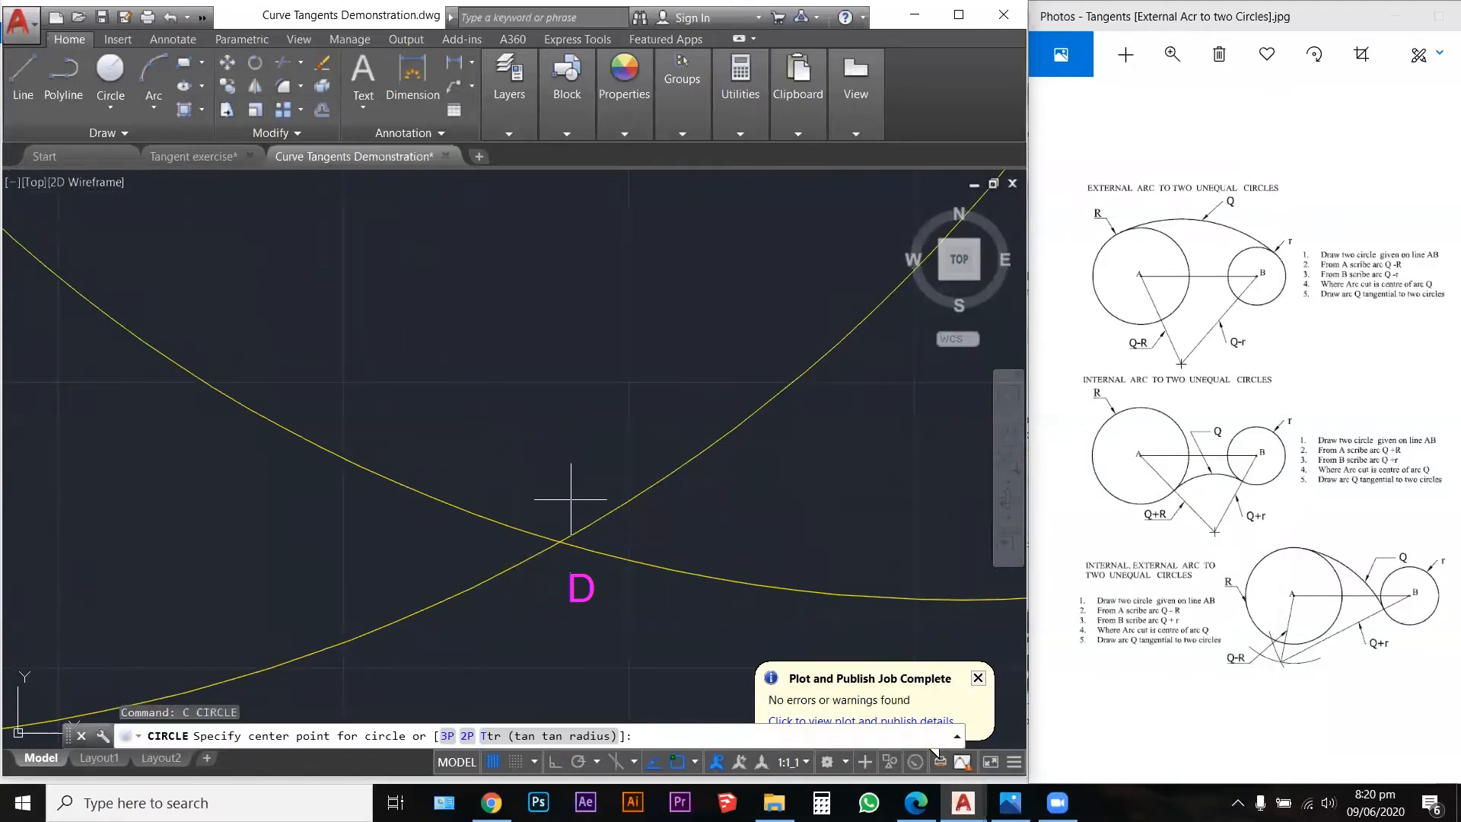
left_click(560, 542)
scroll(691, 513, "down", 4)
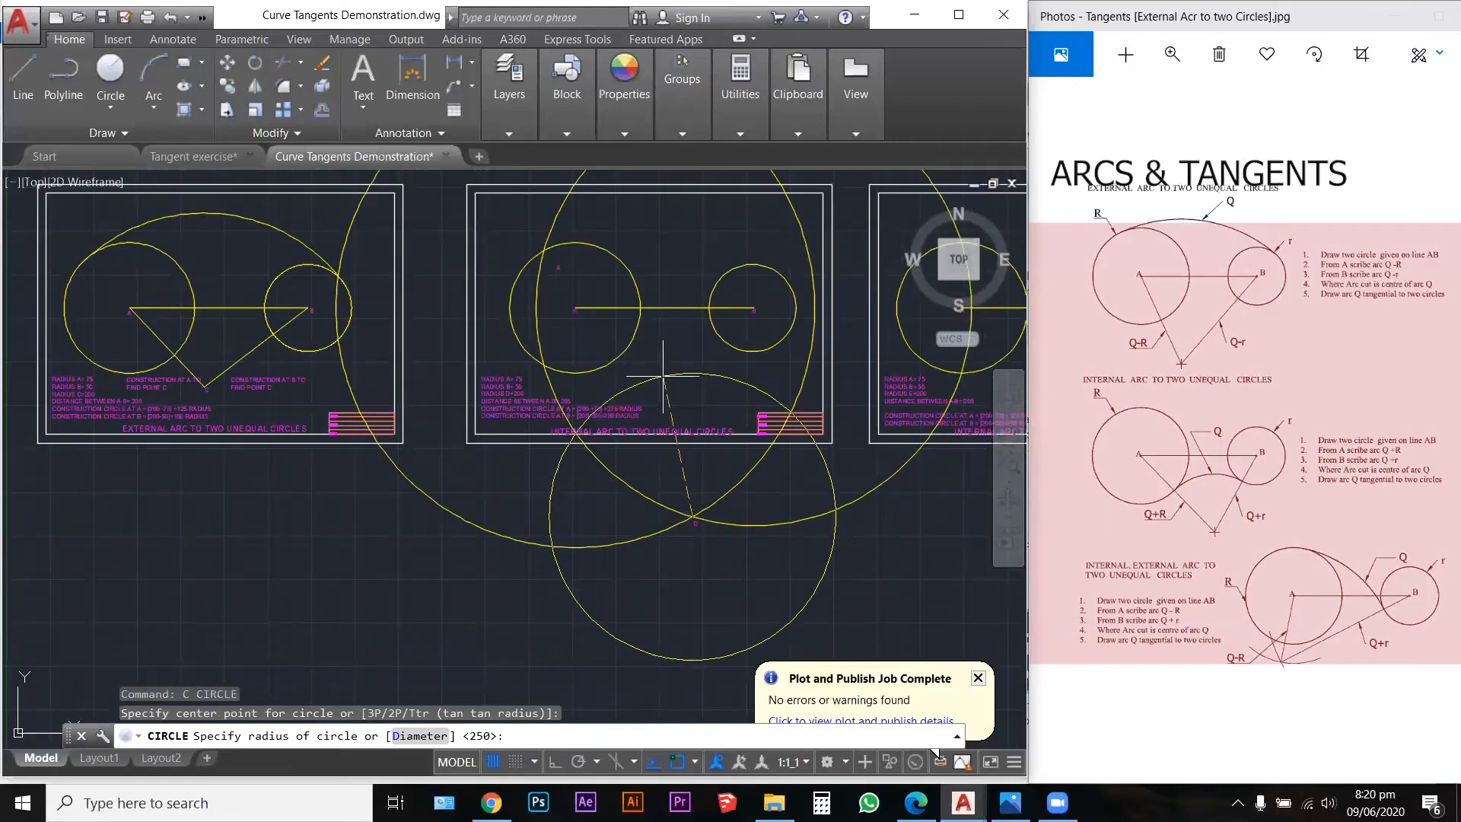
key("Return")
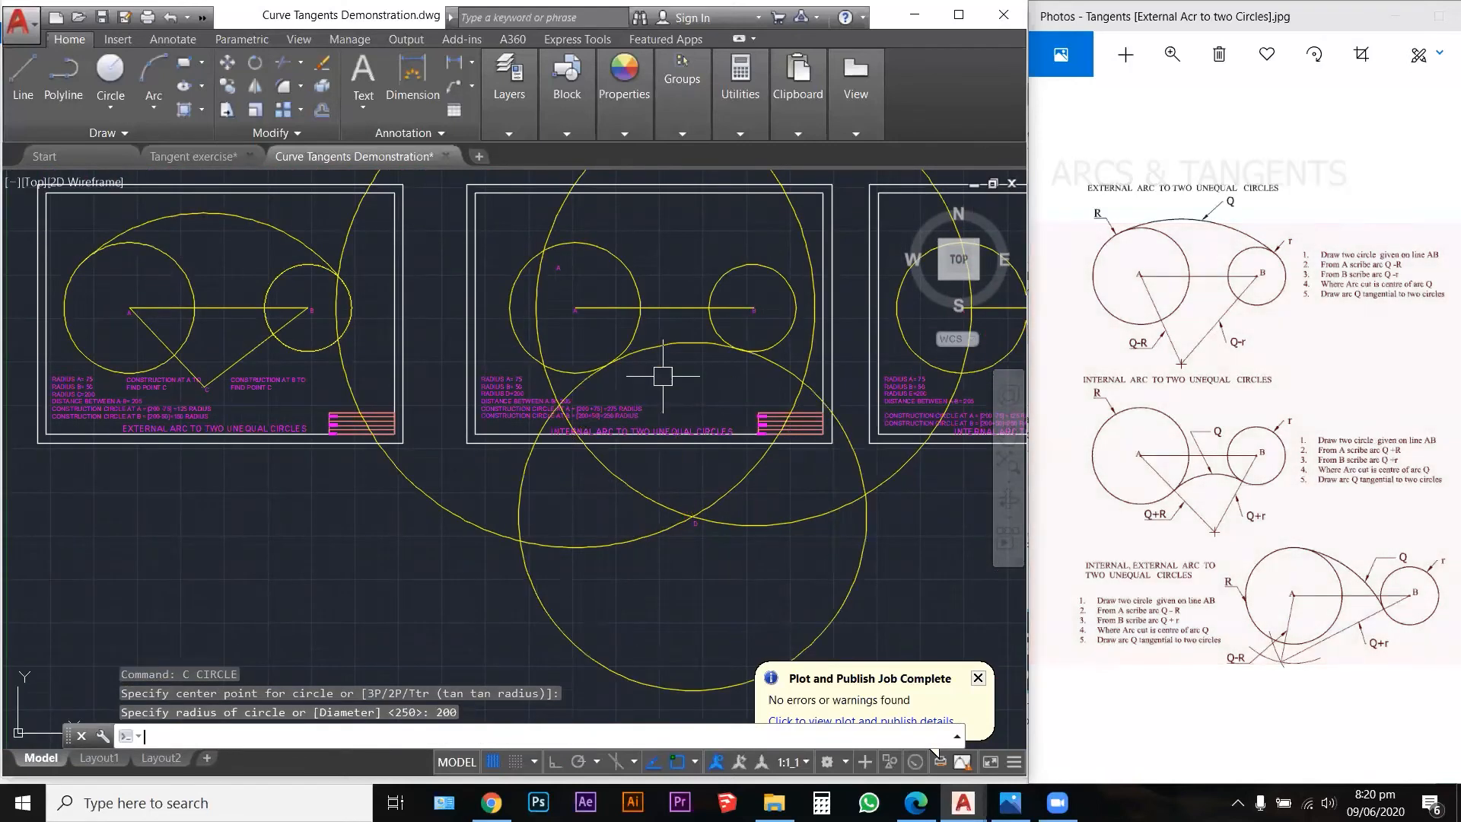
scroll(729, 322, "up", 6)
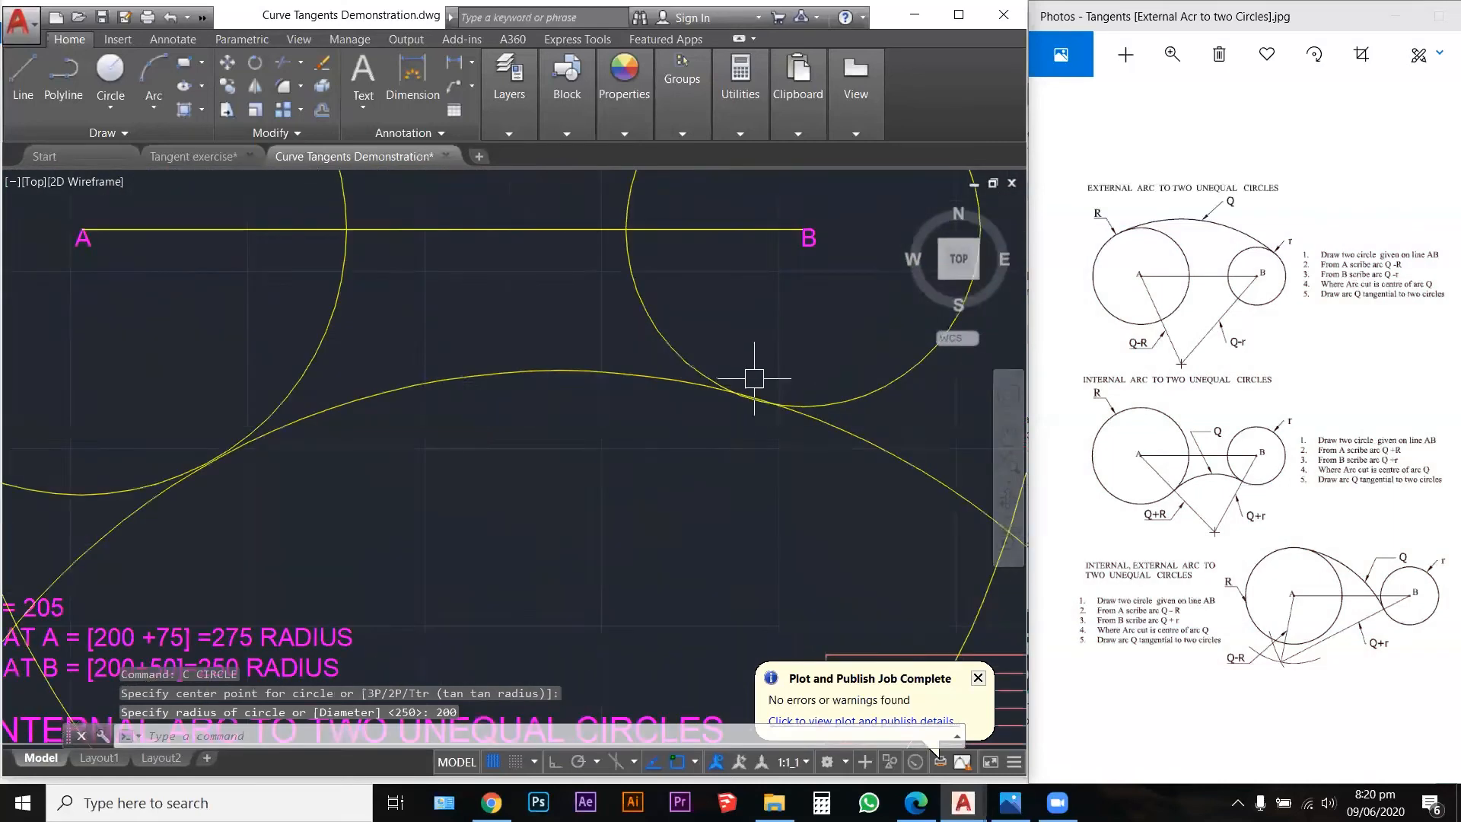
scroll(788, 417, "down", 5)
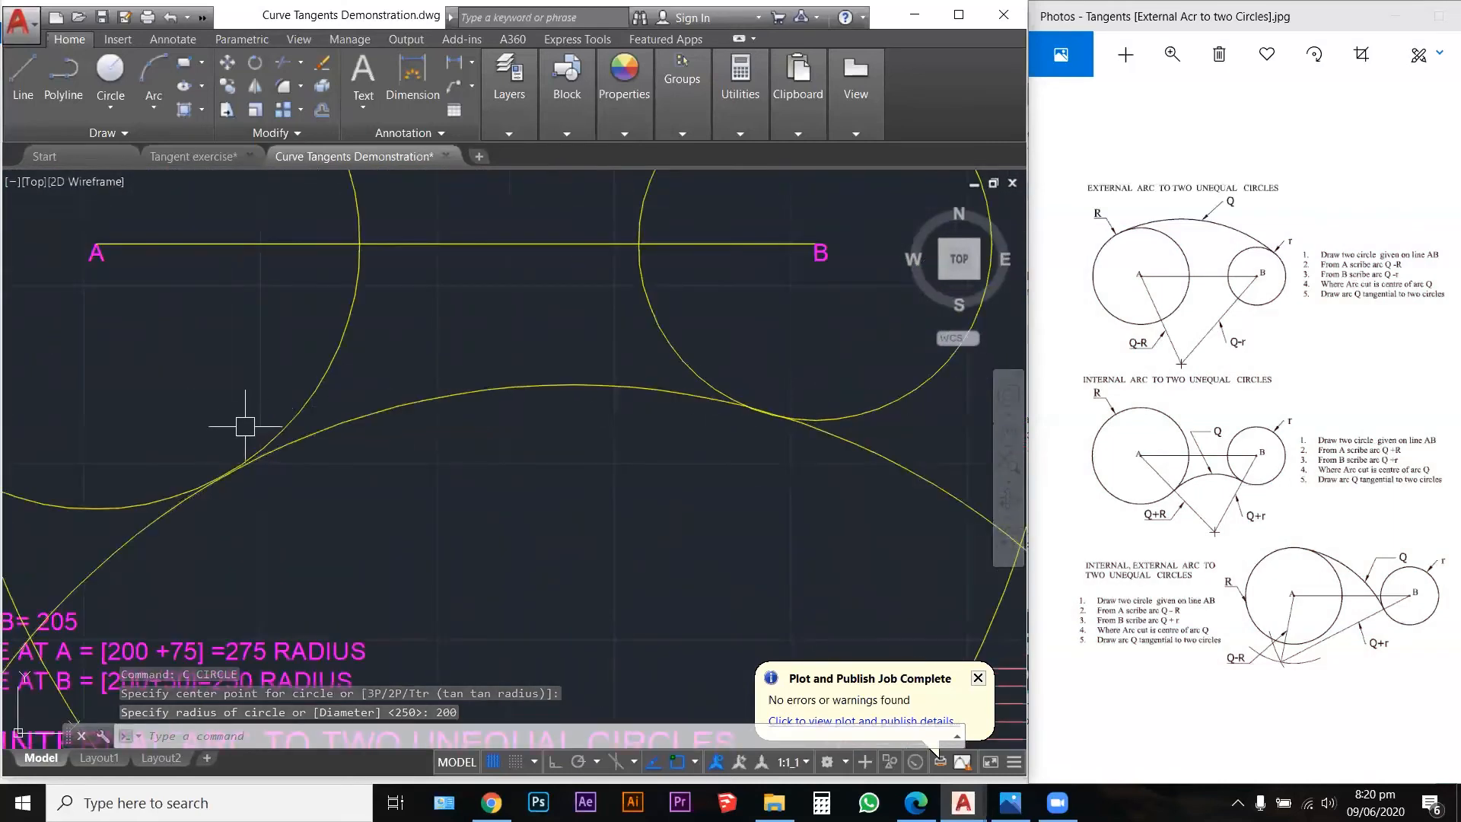
scroll(411, 457, "down", 2)
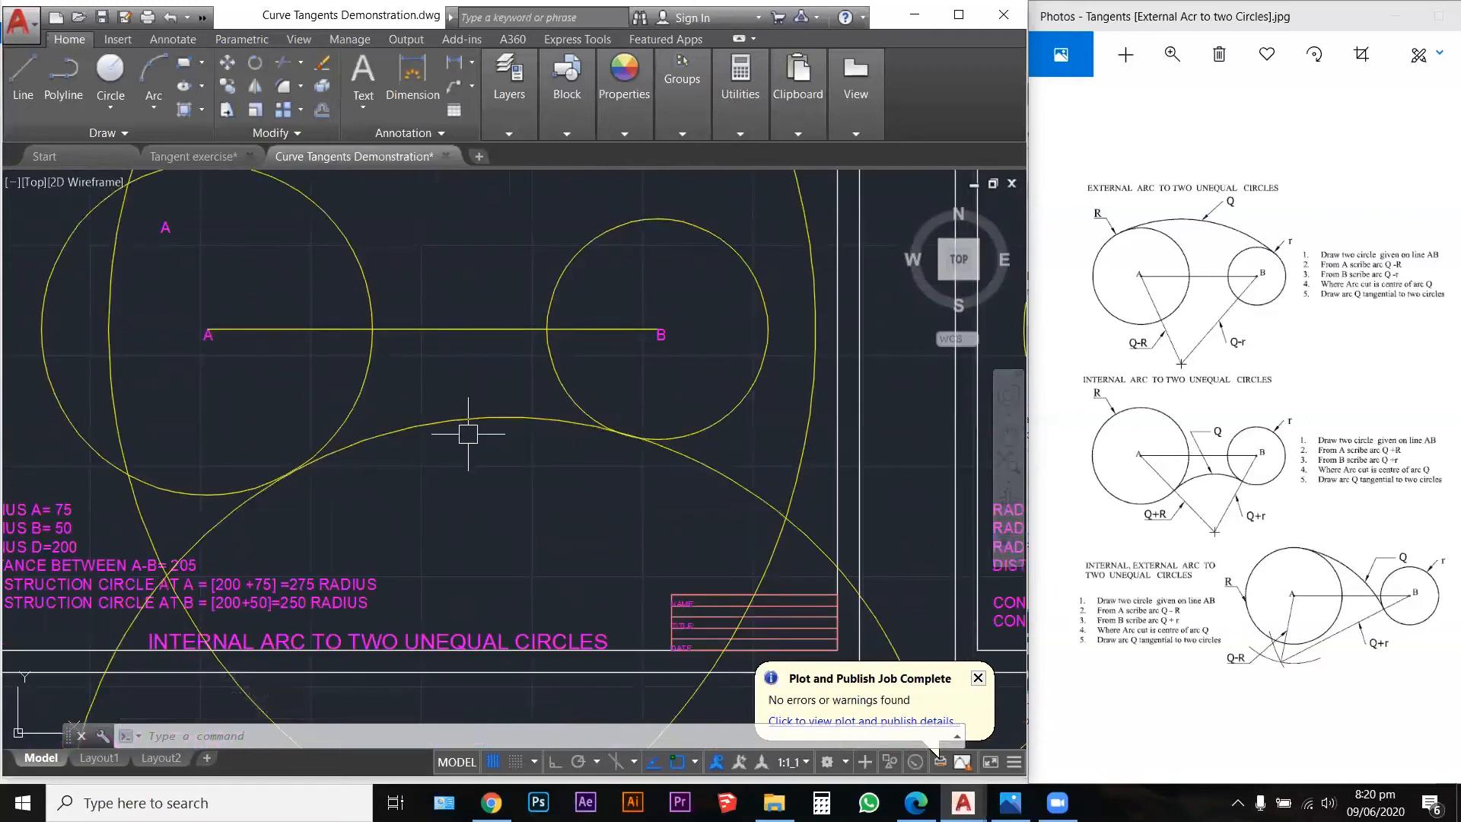
key("Escape")
key("Escape")
key("Escape")
scroll(537, 433, "down", 2)
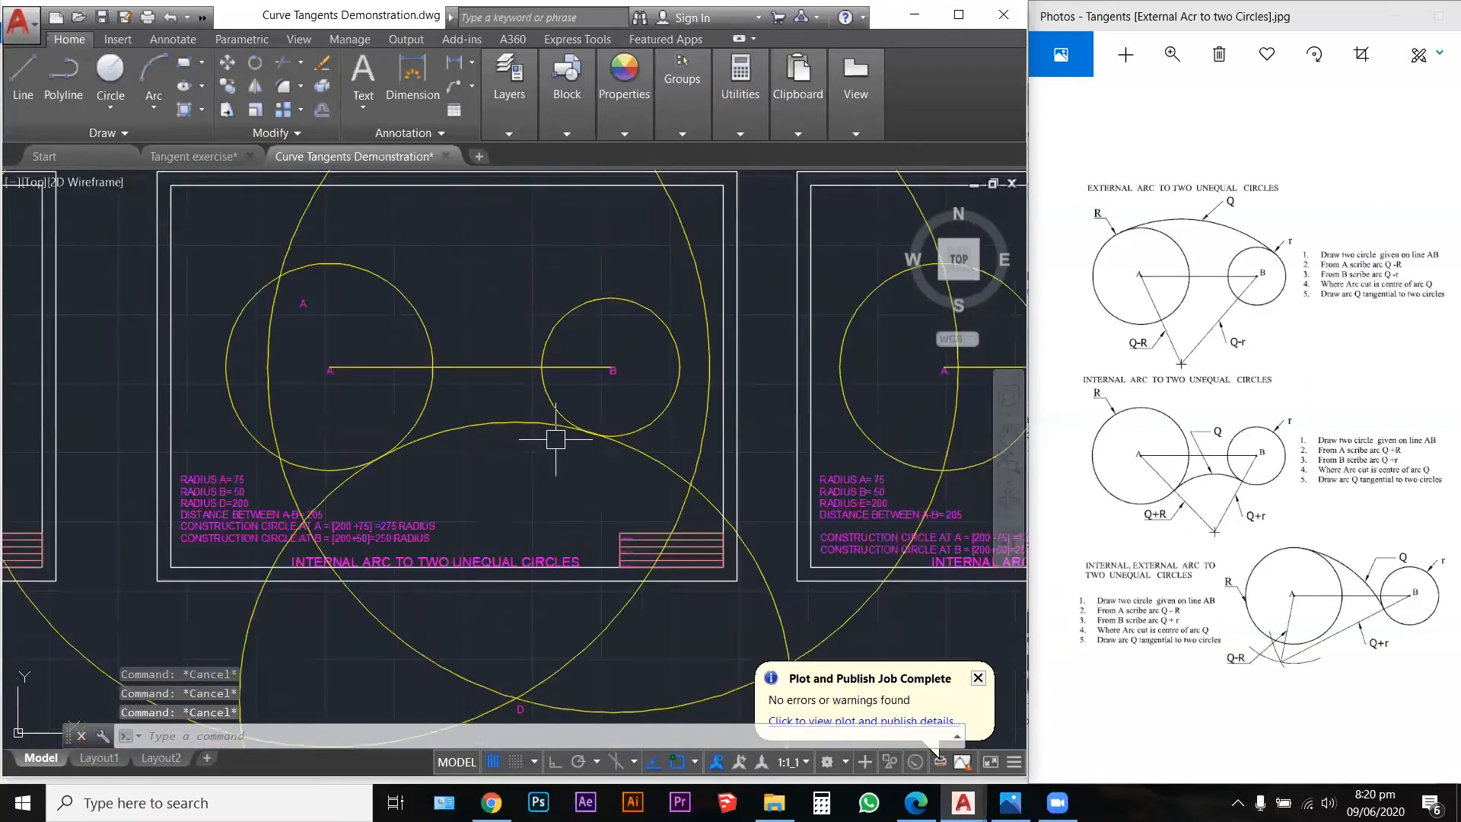
type("tr")
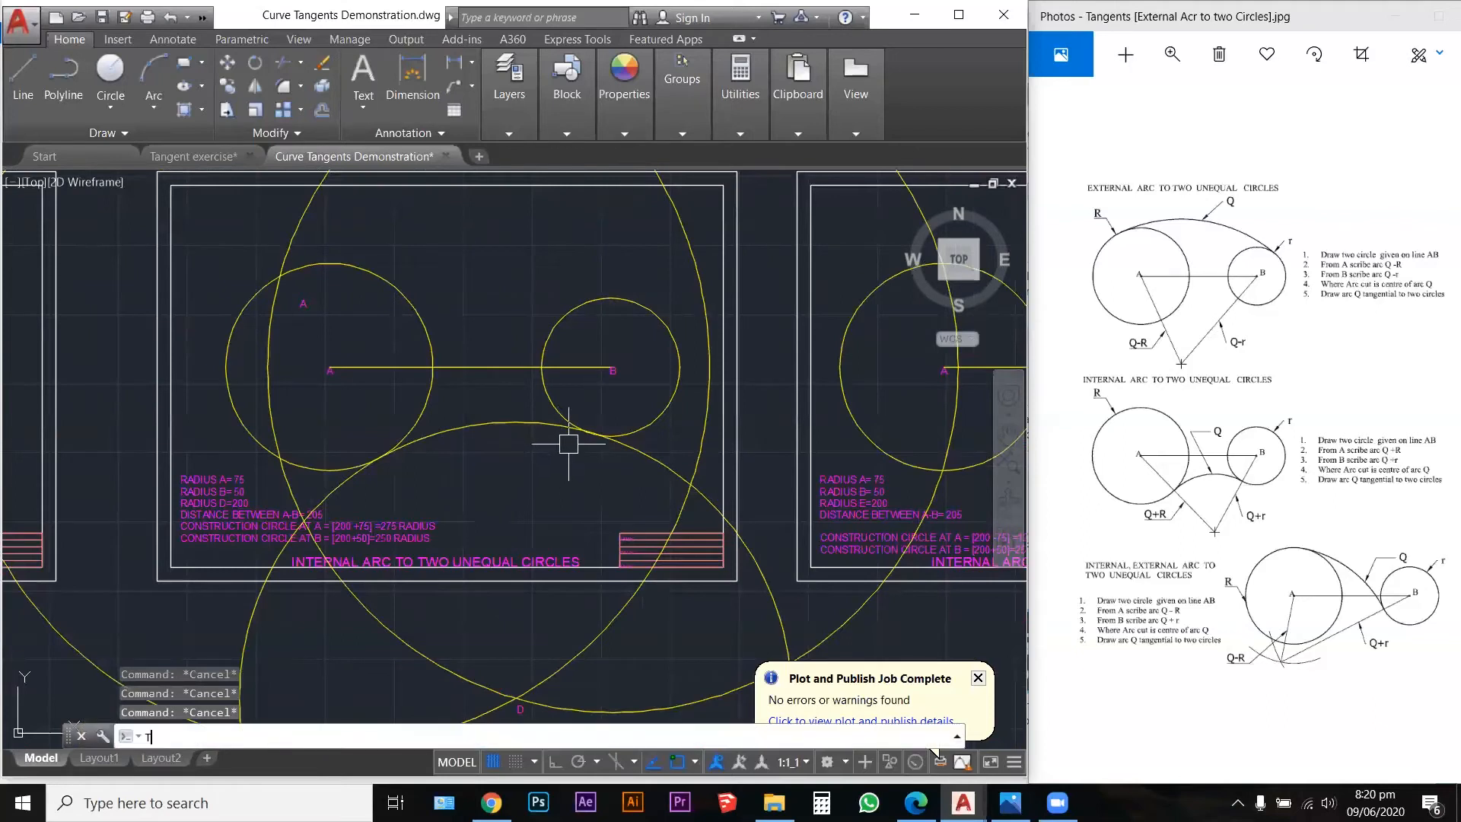
key("Return")
scroll(643, 474, "down", 2)
left_click(647, 471)
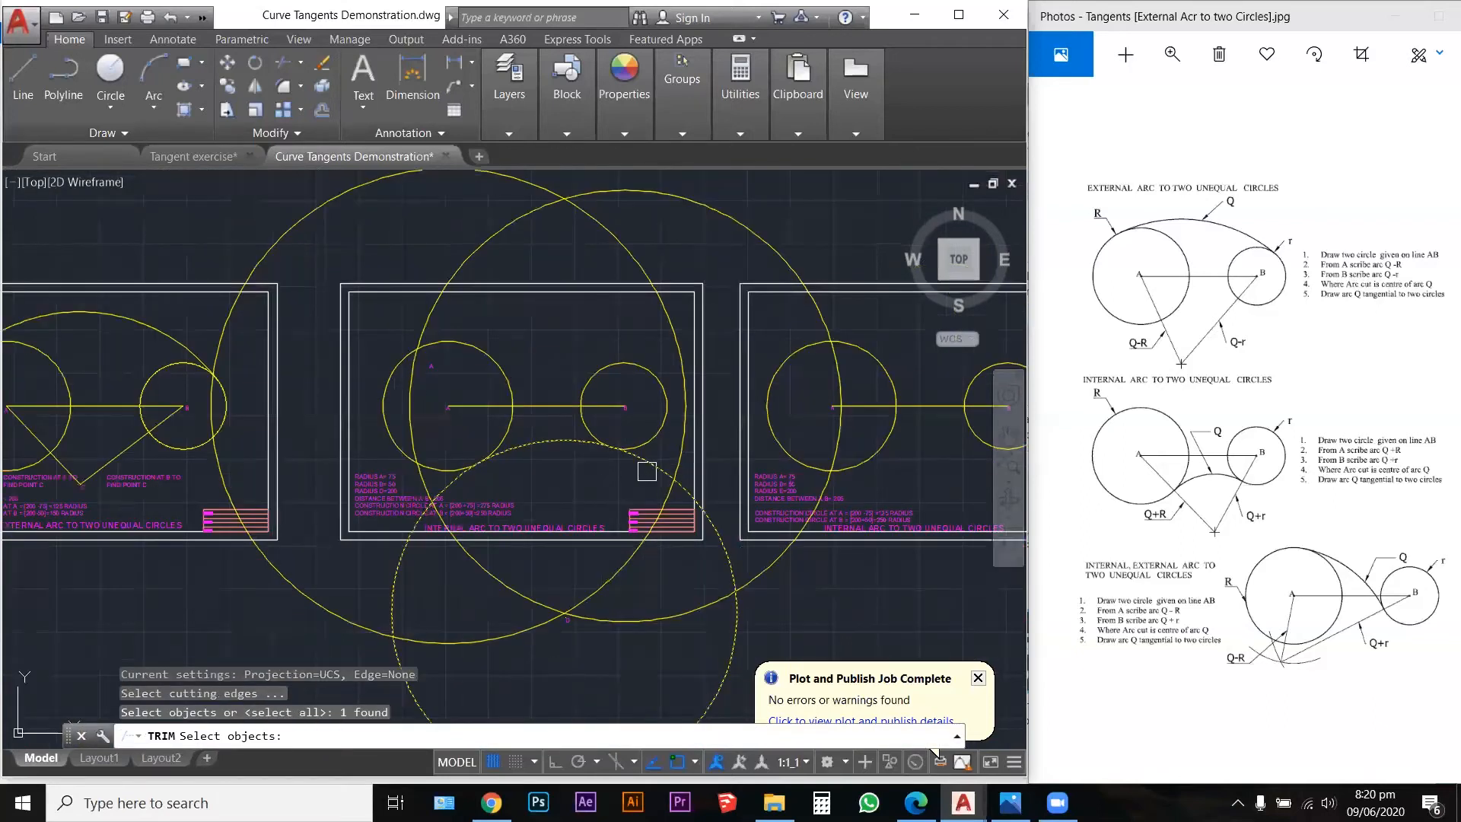
key("Escape")
key("Escape")
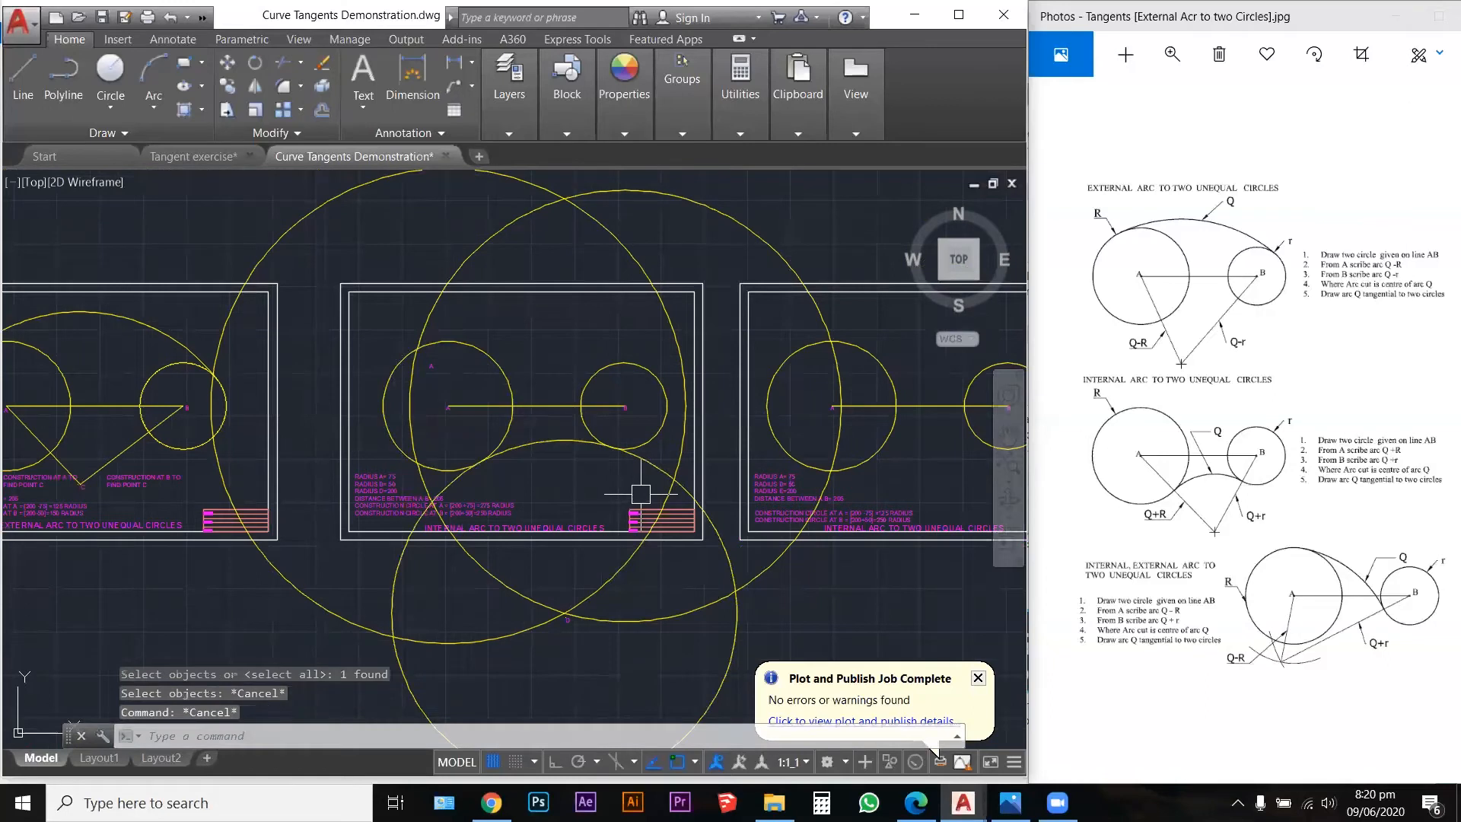
type("tr")
key("Return")
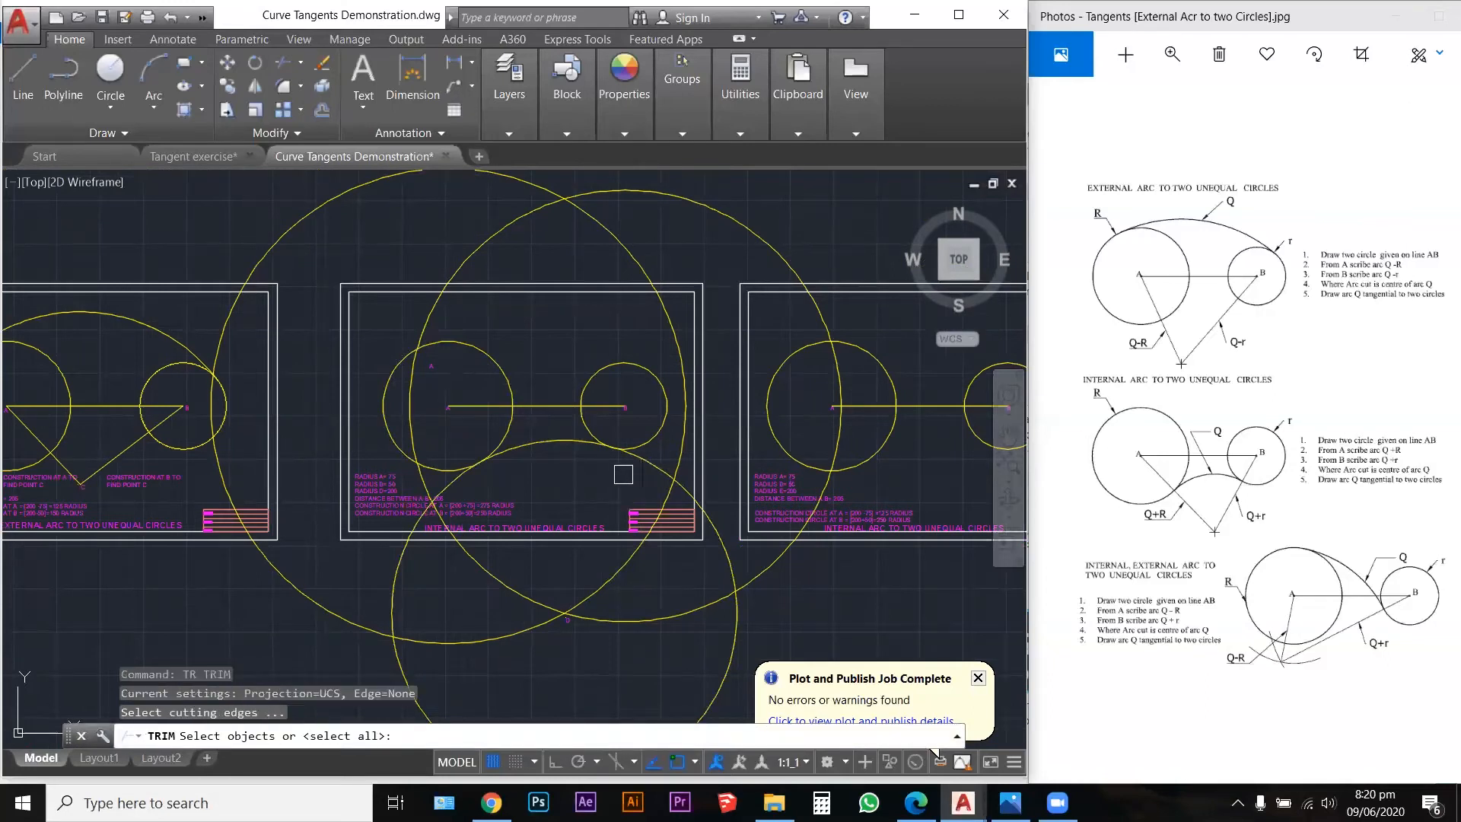
key("Escape")
Step: Draw connected lines from the centre at A to the intersection at D and on to the centre at B
type("l")
key("Return")
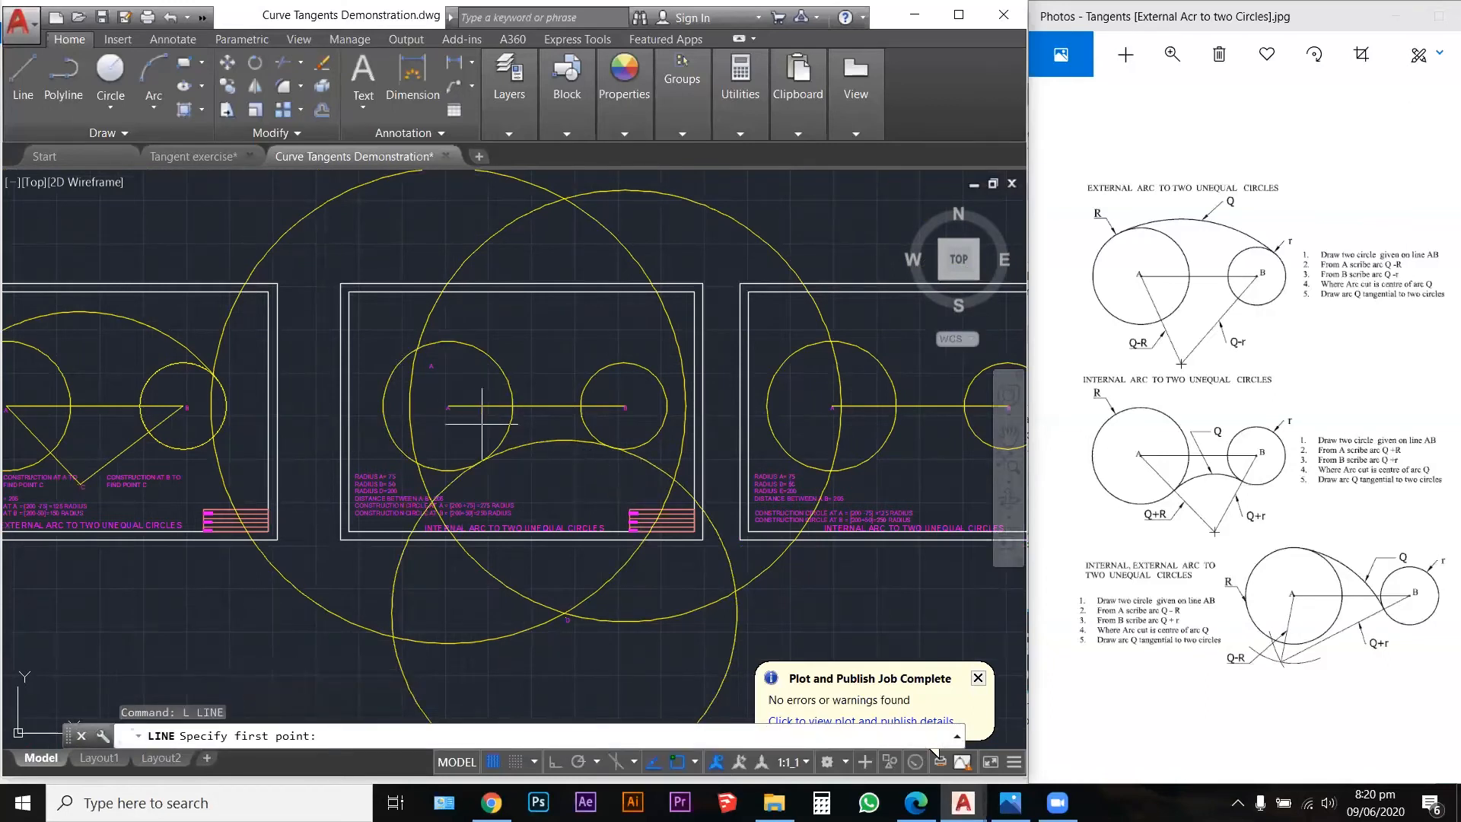
left_click(448, 406)
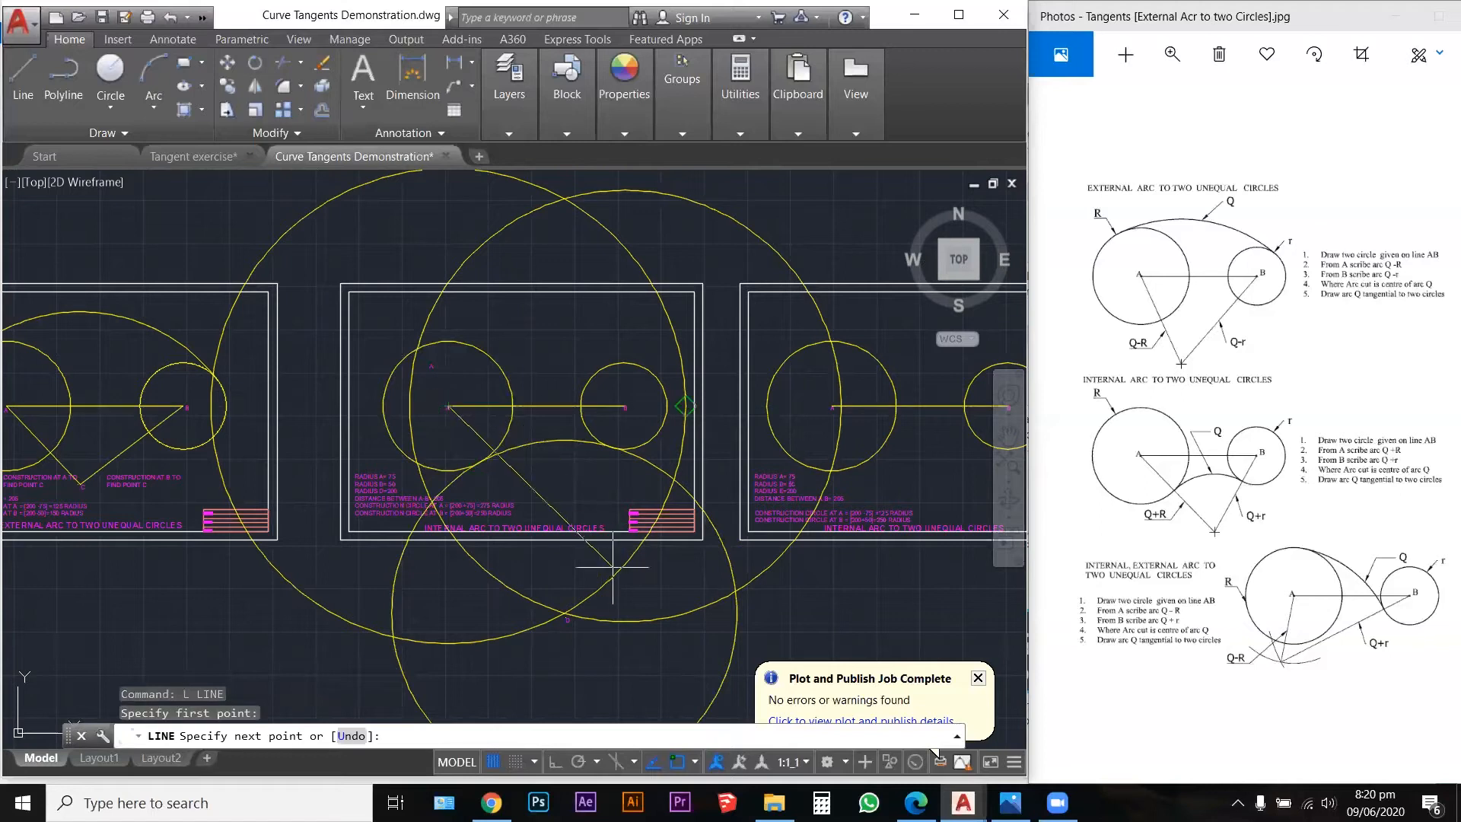
left_click(564, 611)
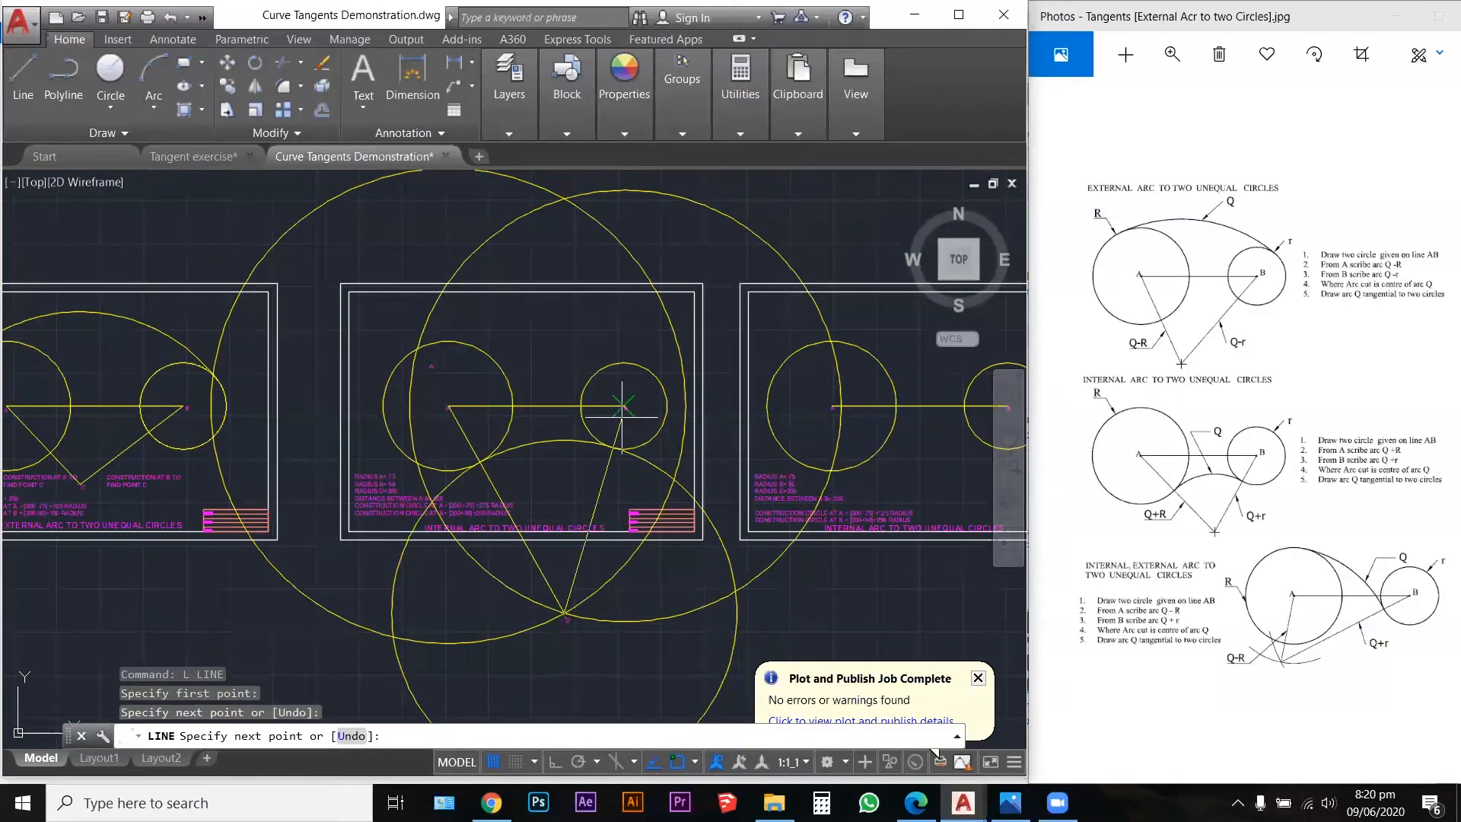
scroll(624, 409, "up", 6)
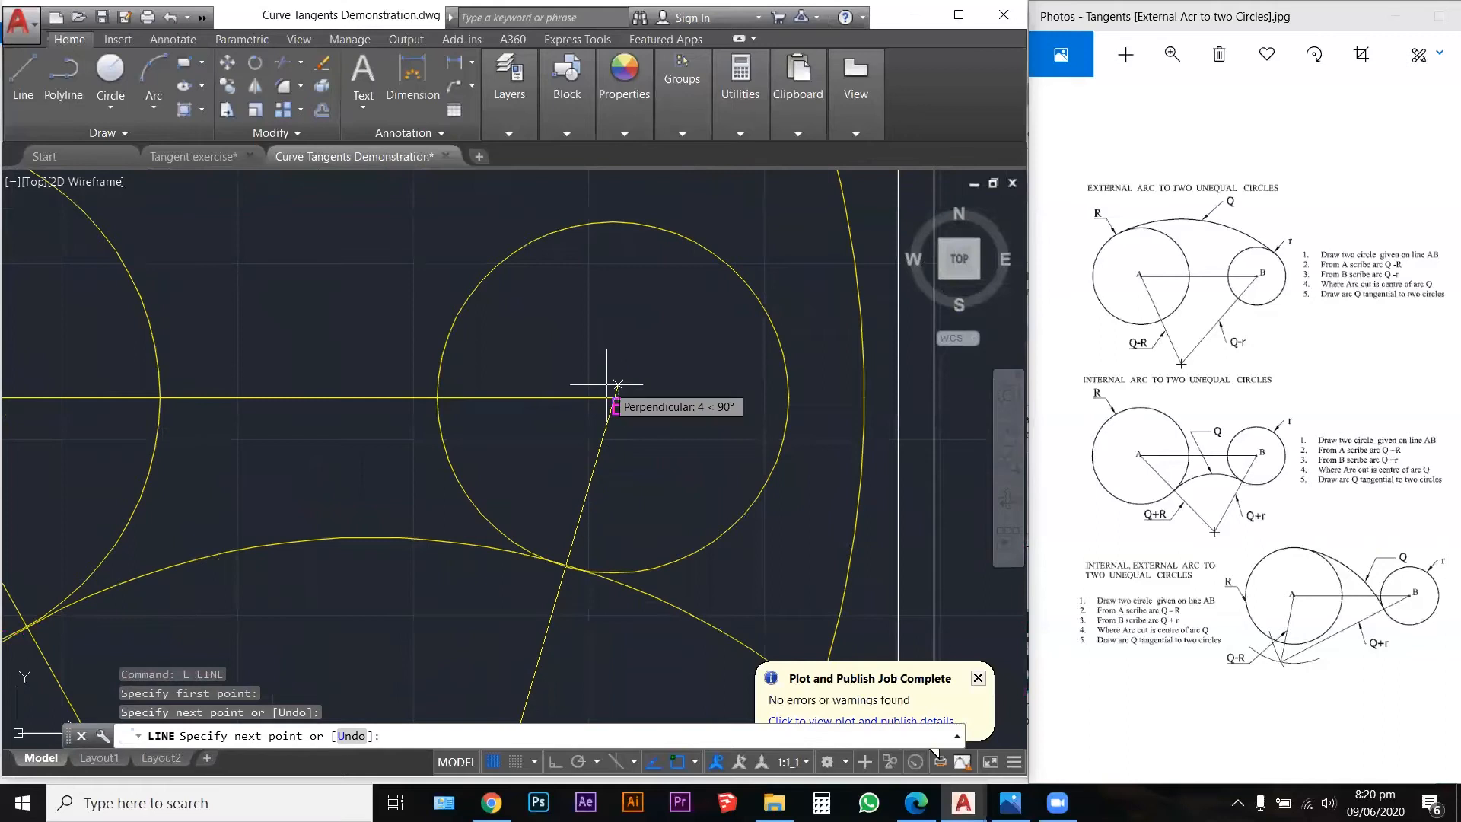
scroll(625, 411, "up", 6)
left_click(632, 420)
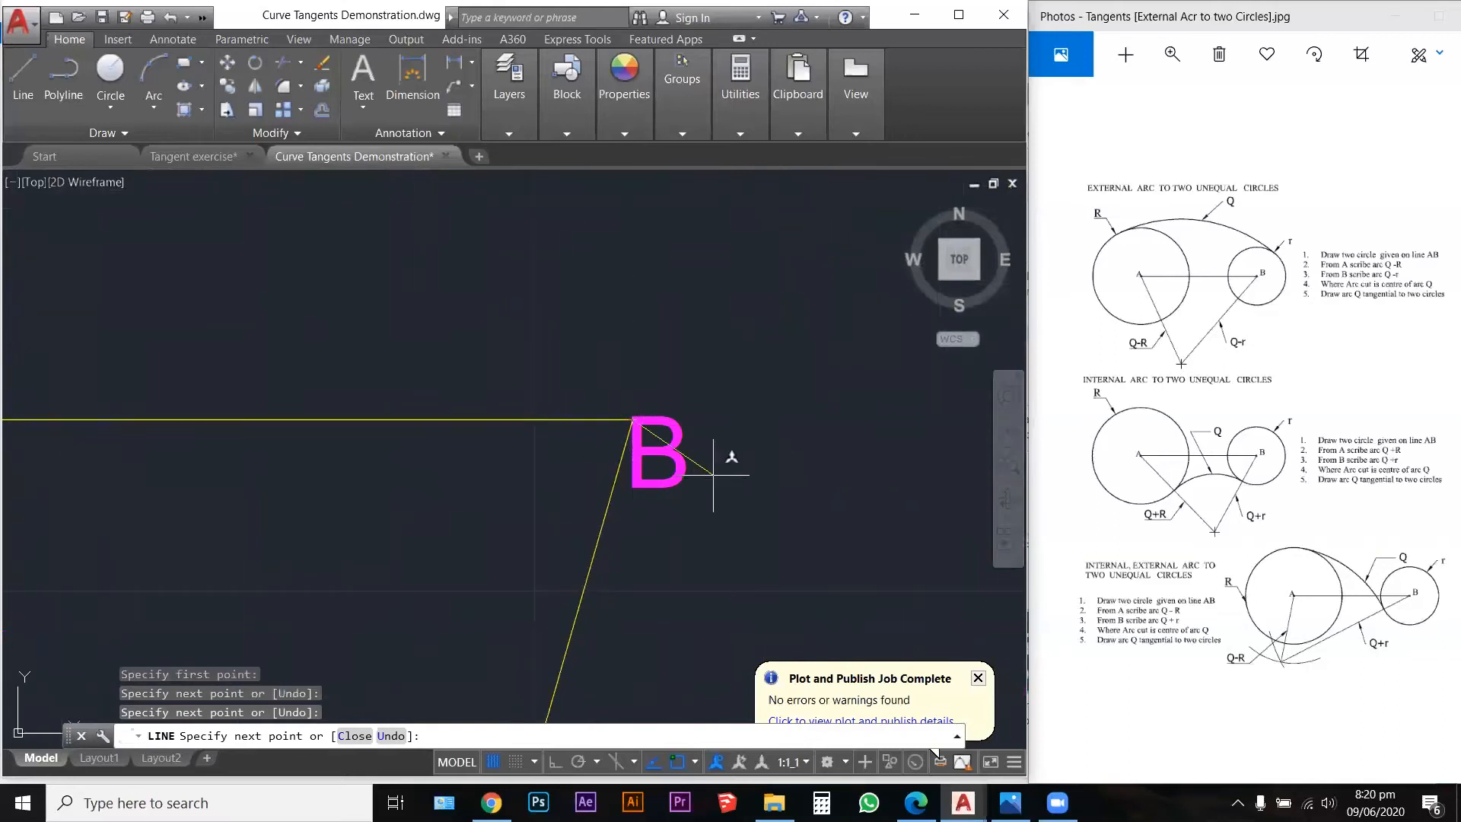
scroll(746, 450, "down", 8)
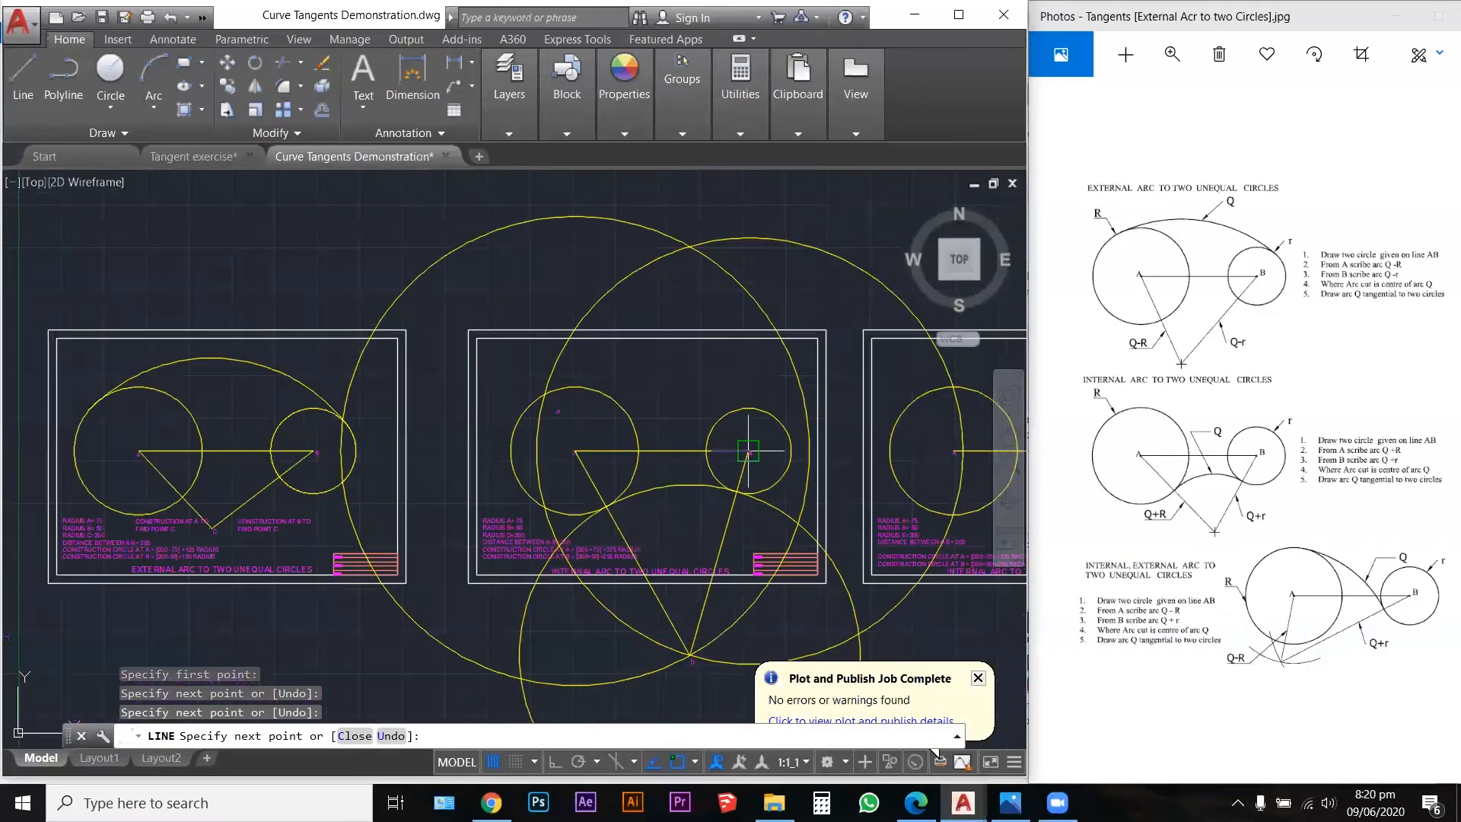
key("Escape")
key("Escape")
key("Escape")
Step: Trim the radius 200 circle on the internal arc sheet to the arc between its tangent points on the two unequal circles
scroll(764, 452, "up", 6)
scroll(688, 428, "down", 3)
key("Escape")
left_click(432, 354)
key("Escape")
key("Escape")
key("Escape")
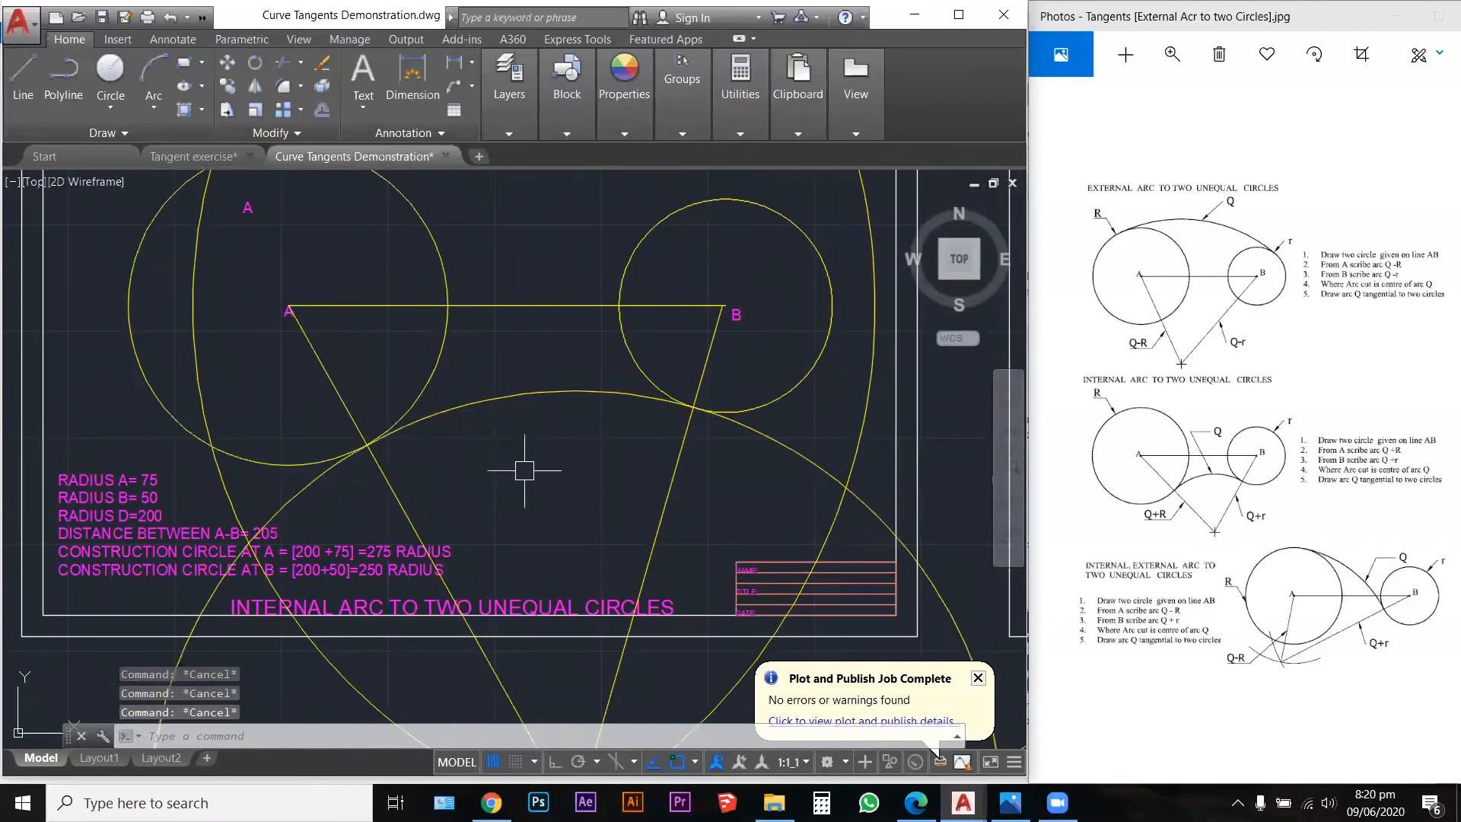
type("tr")
key("Return")
left_click(792, 506)
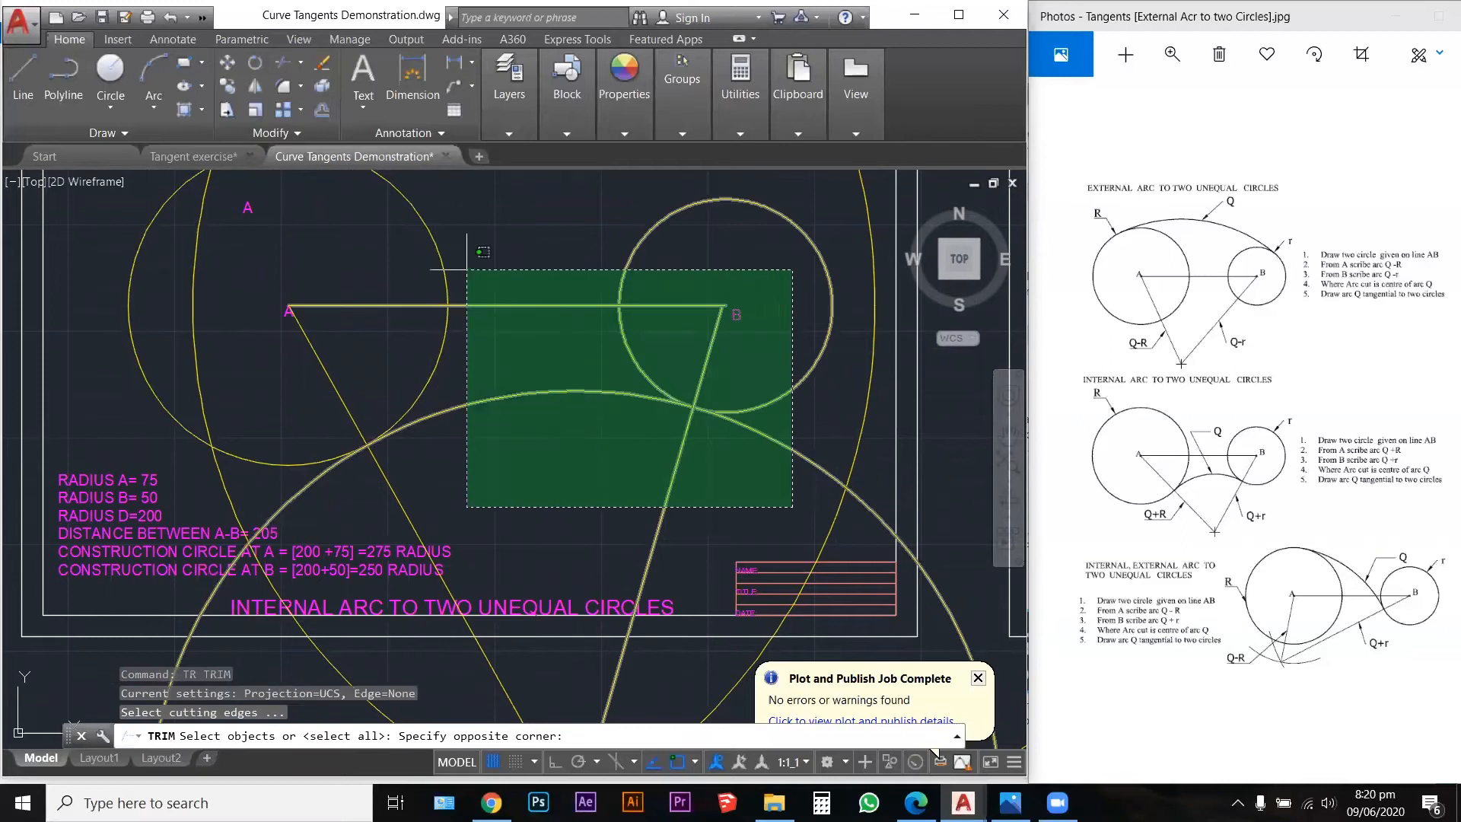
left_click(283, 207)
key("Return")
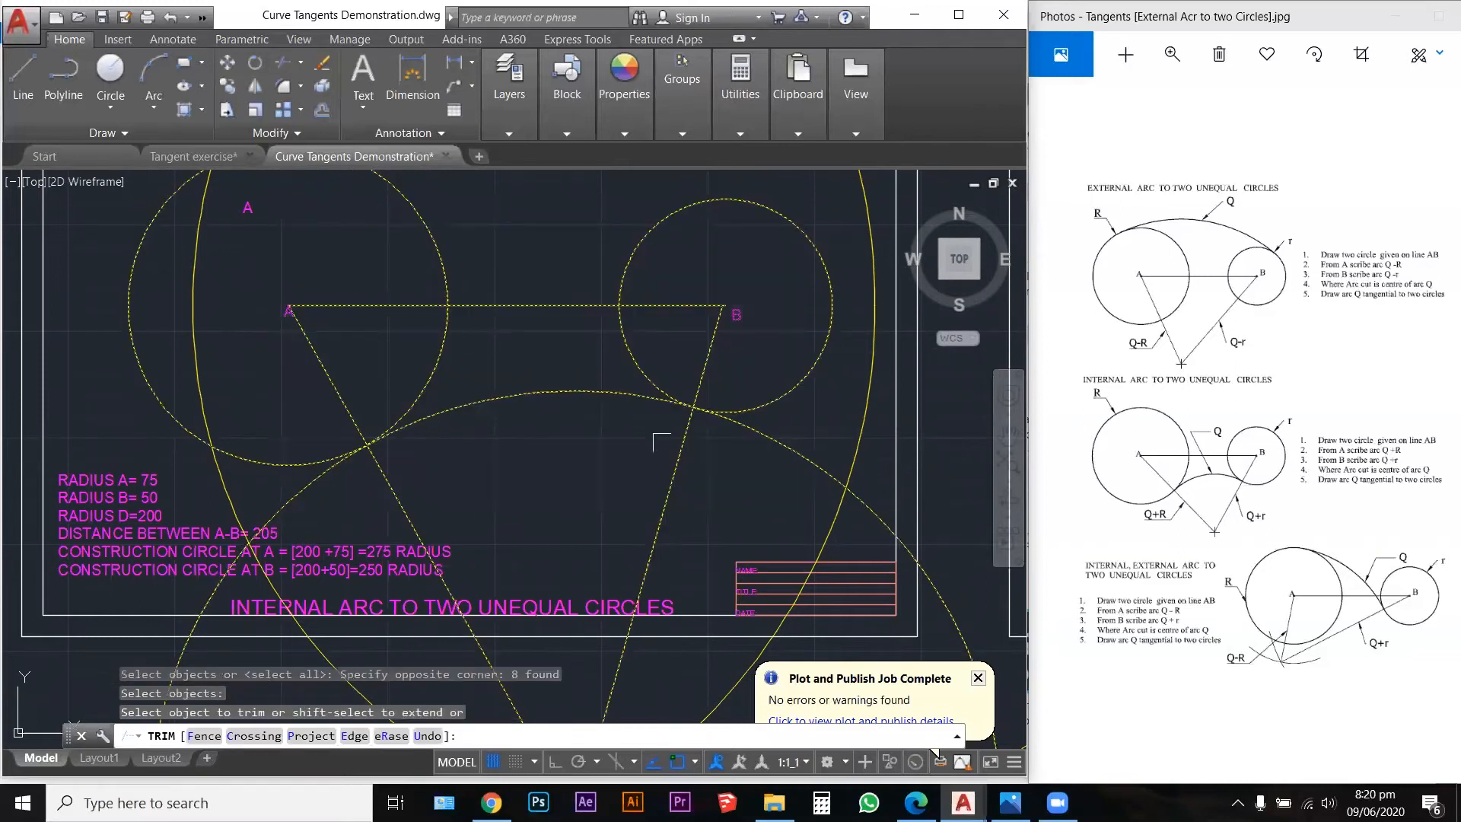
left_click(783, 458)
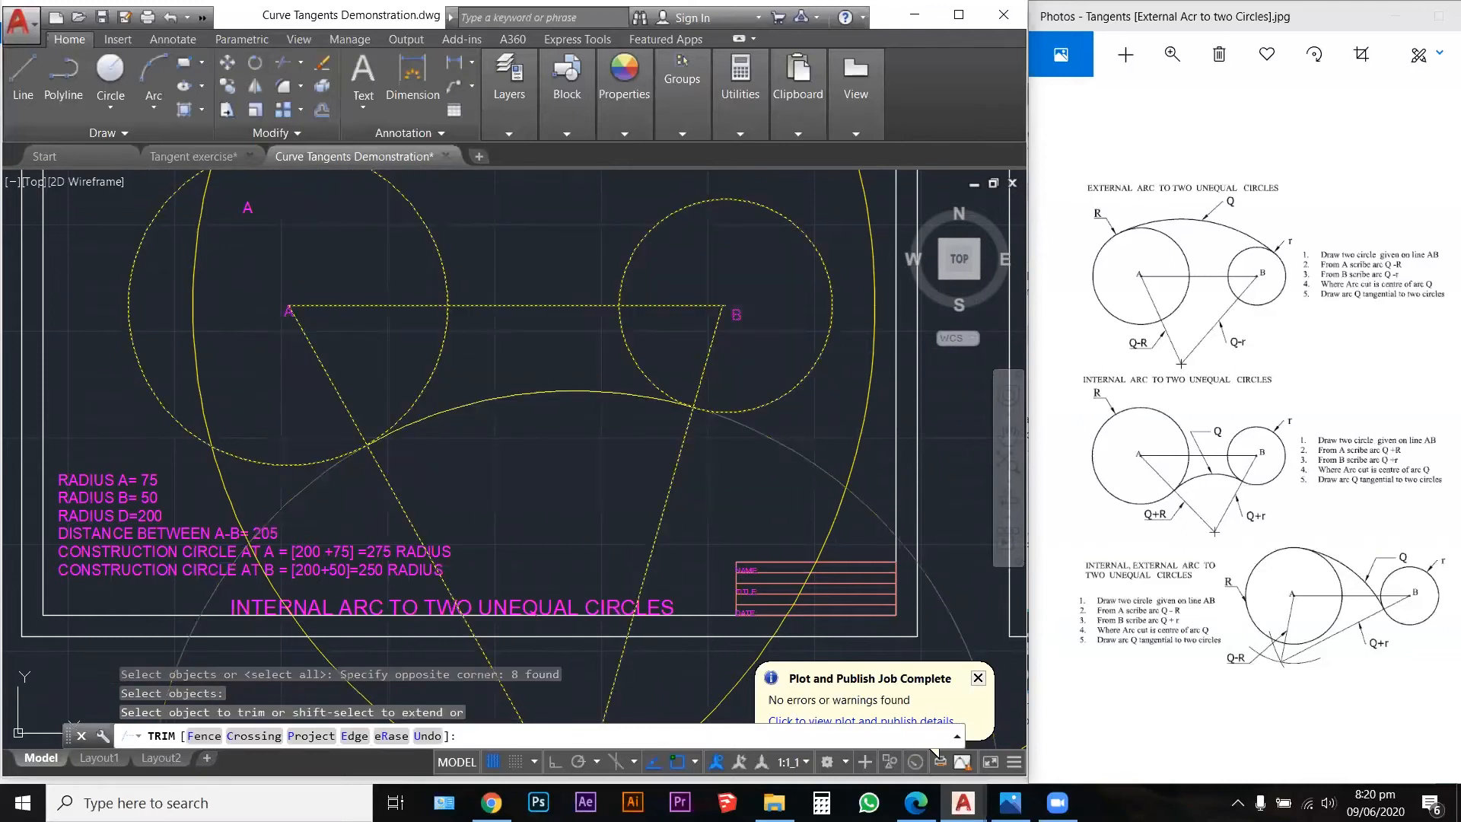
scroll(387, 486, "down", 5)
left_click(387, 486)
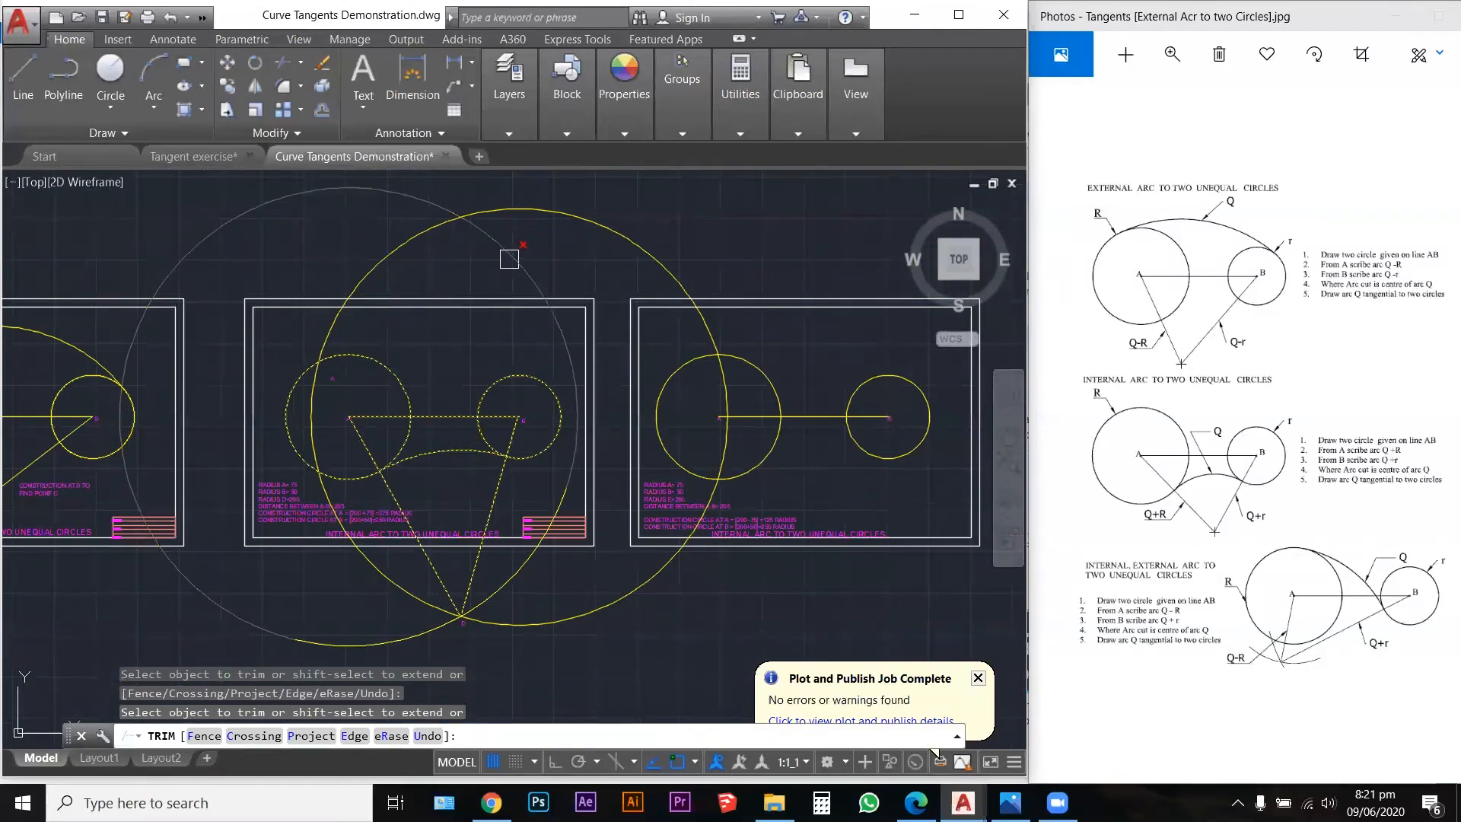
key("Escape")
Step: Delete the two large construction circles centred at A and B on the internal arc sheet
left_click(549, 242)
left_click(401, 192)
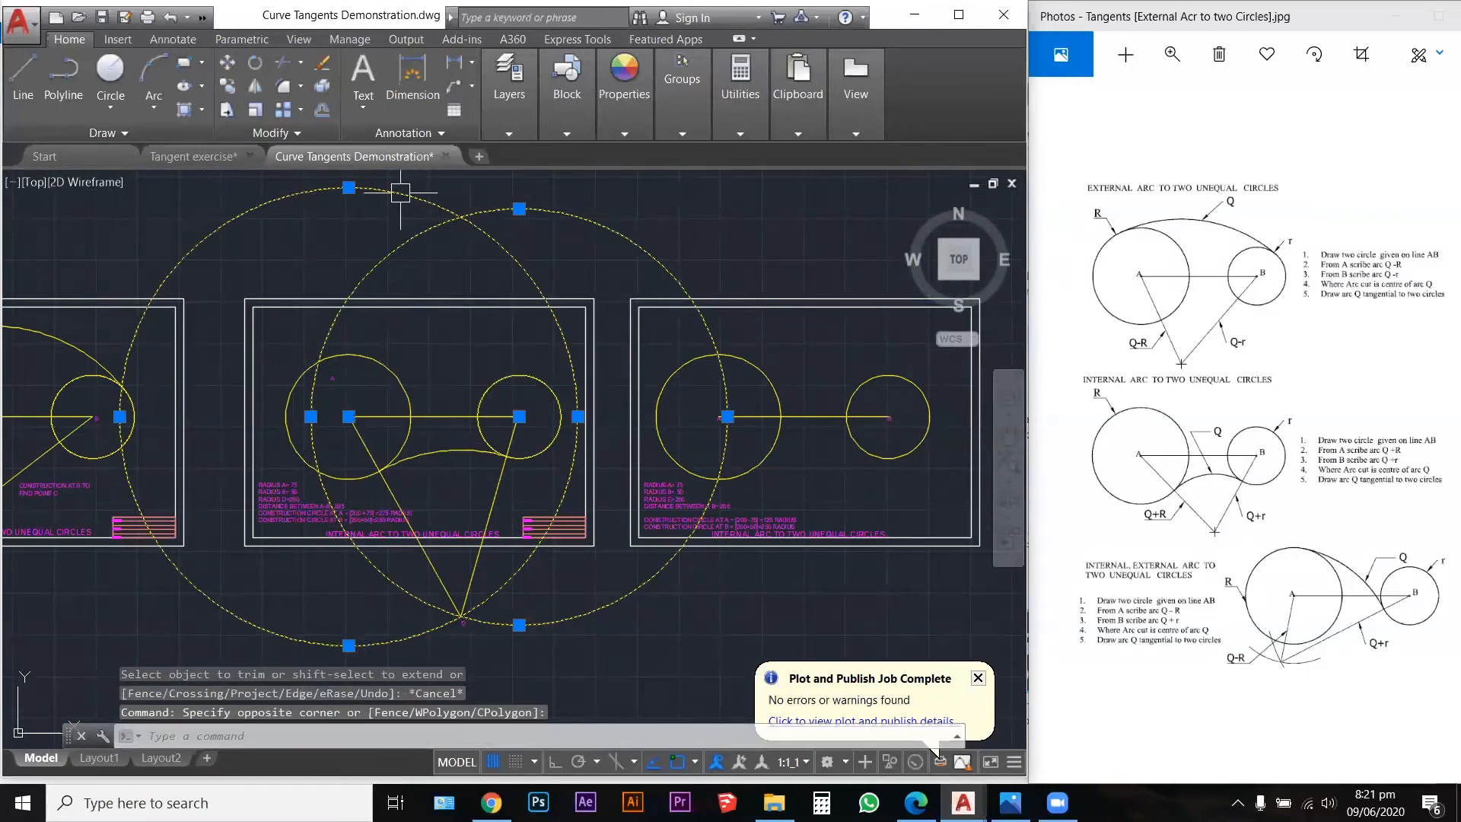
key("Delete")
scroll(351, 452, "up", 2)
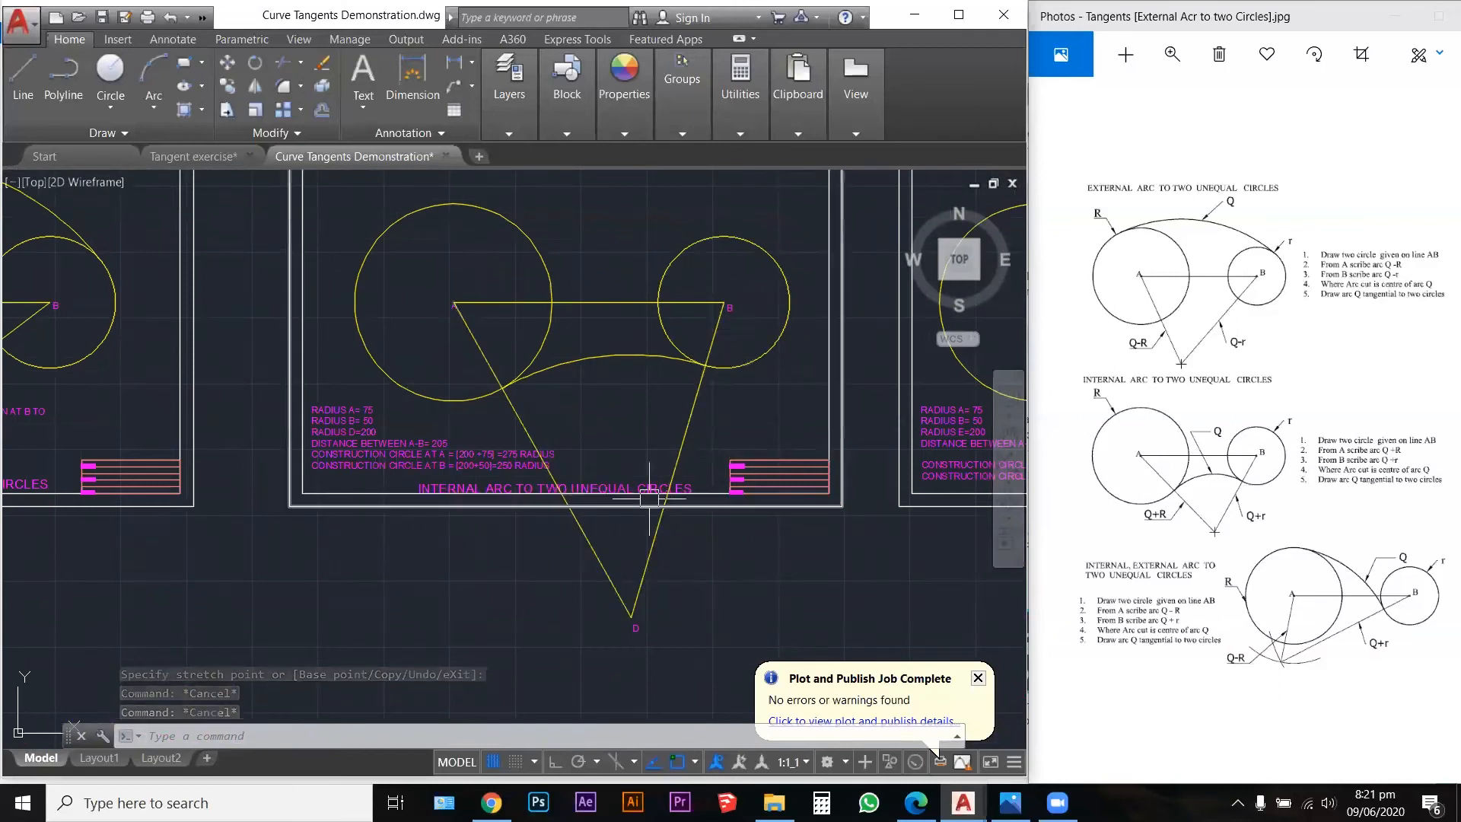
Step: Change the third sheet's title to read "INTERNAL EXTERNAL ARC TO TWO UNEQUAL CIRCLES"
scroll(449, 455, "up", 6)
scroll(451, 455, "down", 2)
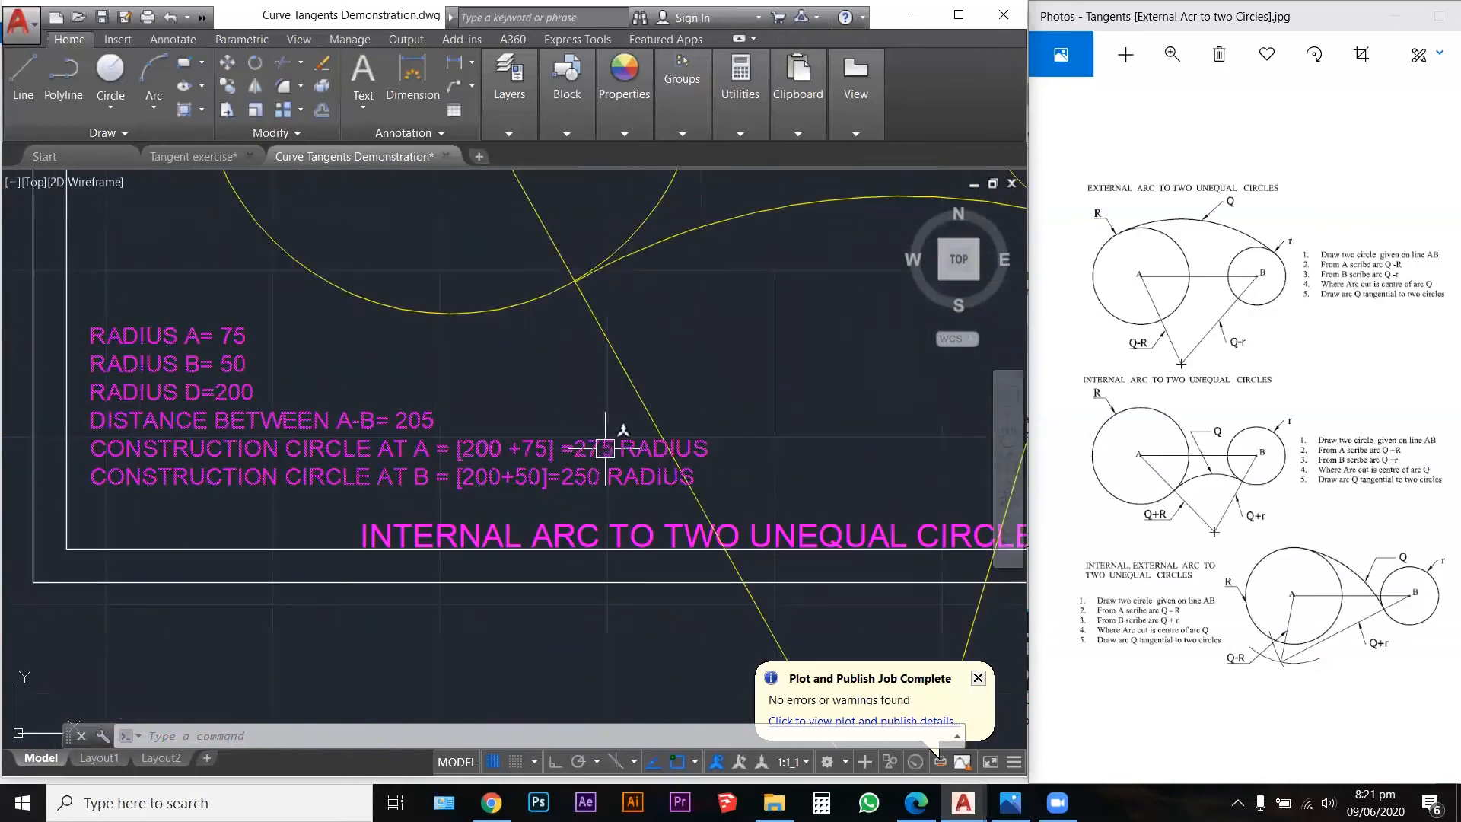
scroll(606, 449, "down", 5)
scroll(597, 427, "up", 4)
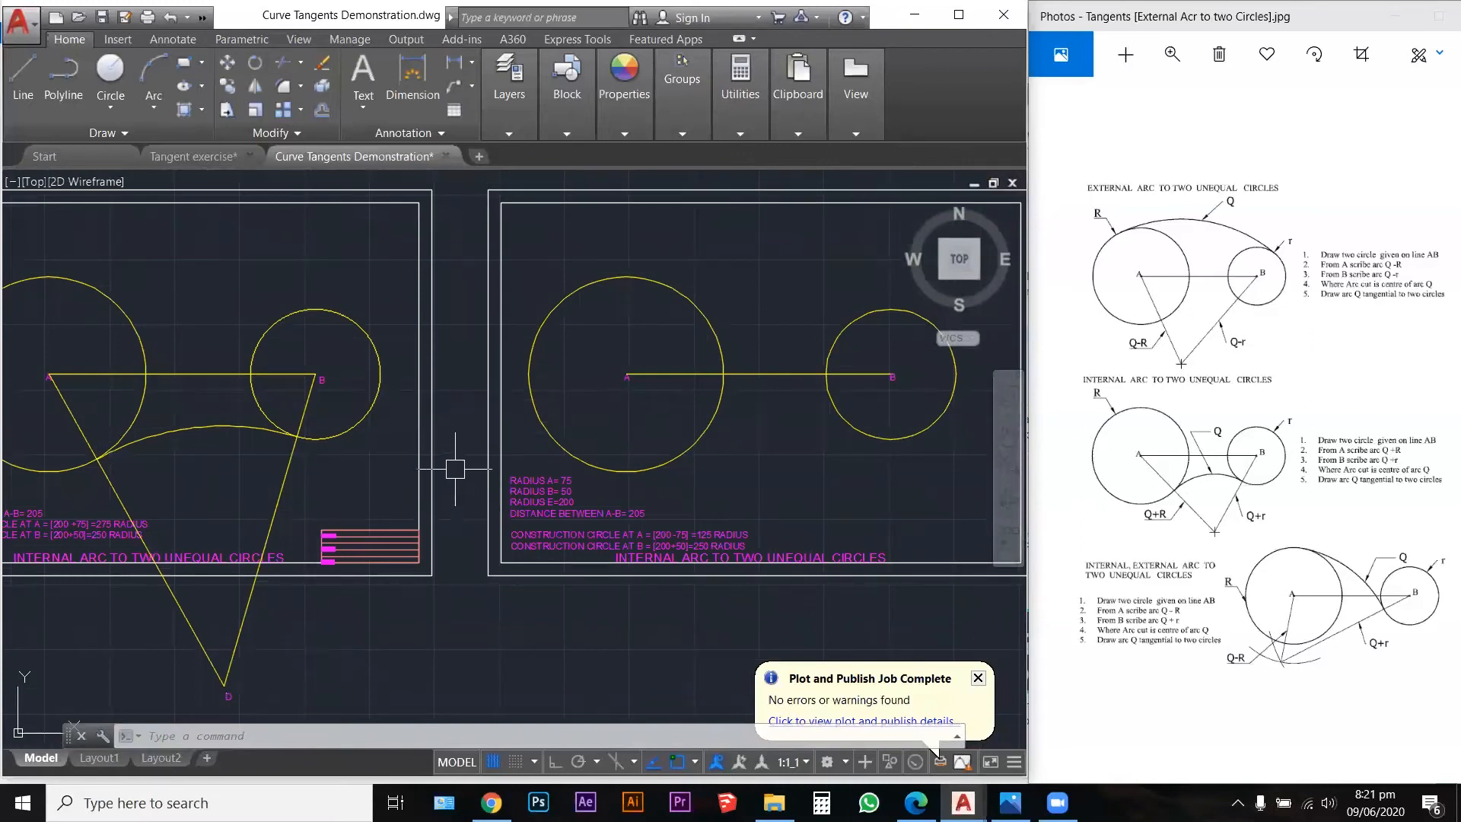
scroll(652, 563, "up", 4)
double_click(632, 549)
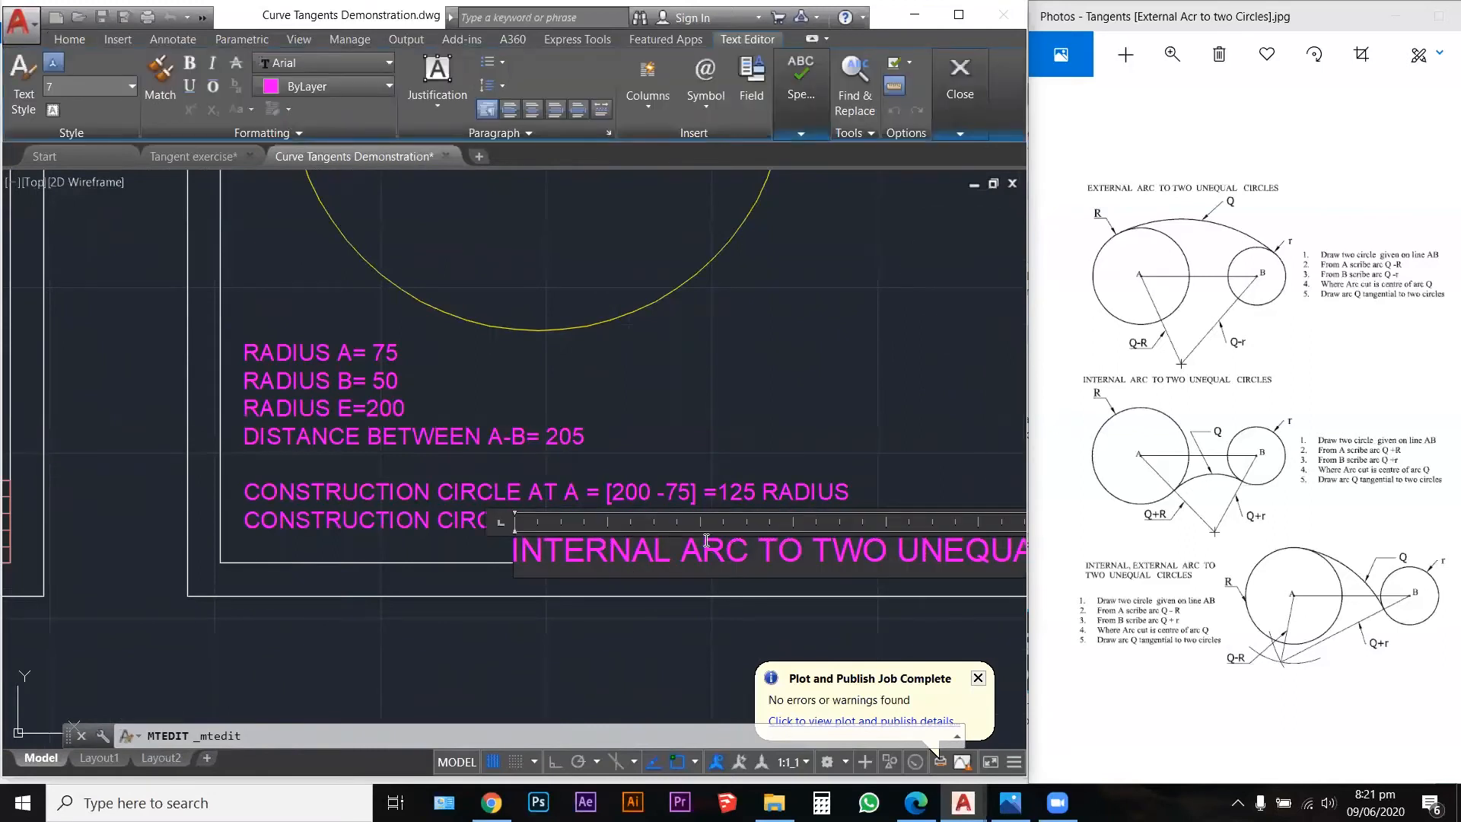
type("EXTER")
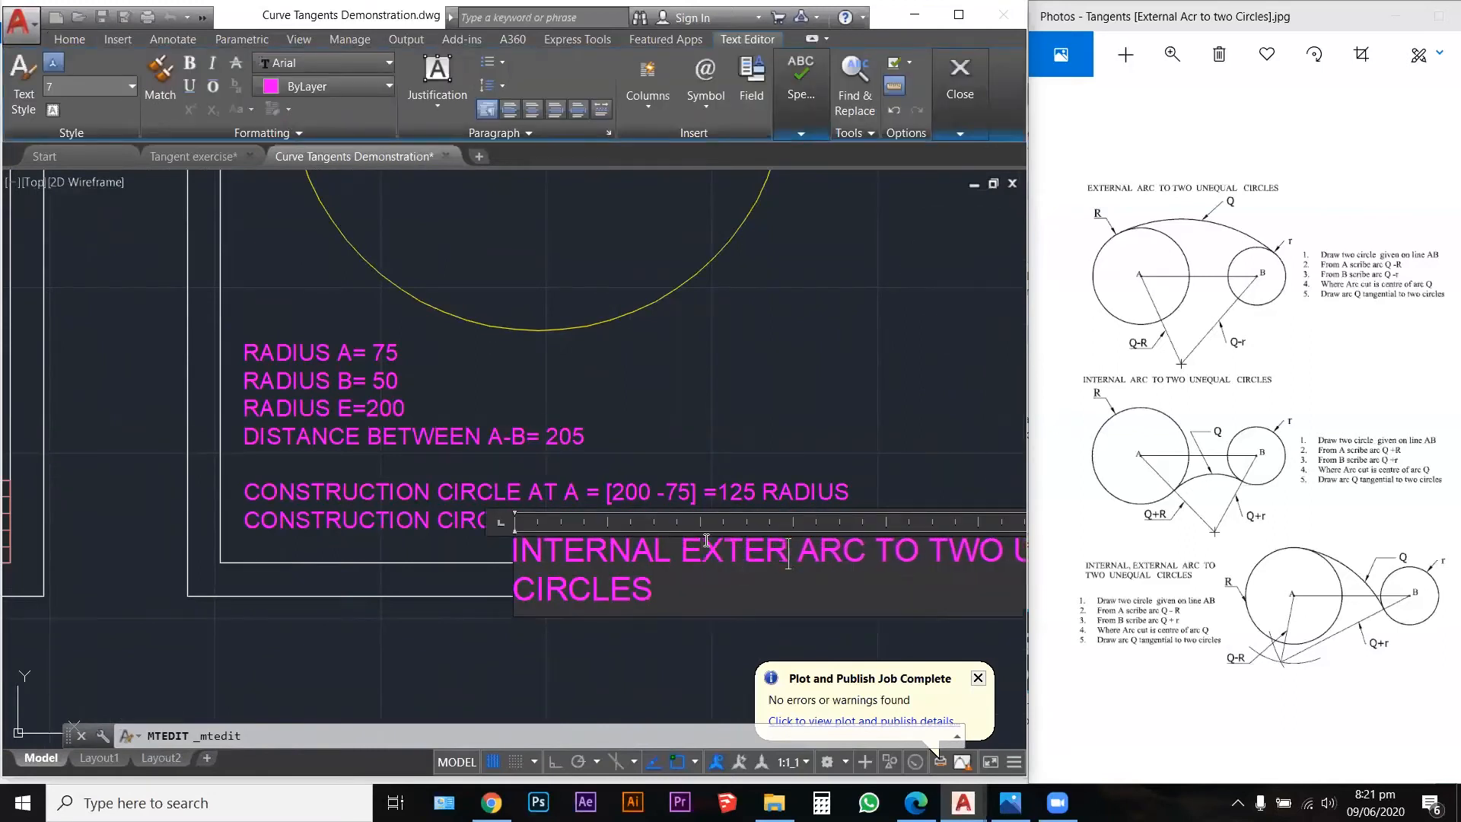
type("NAL")
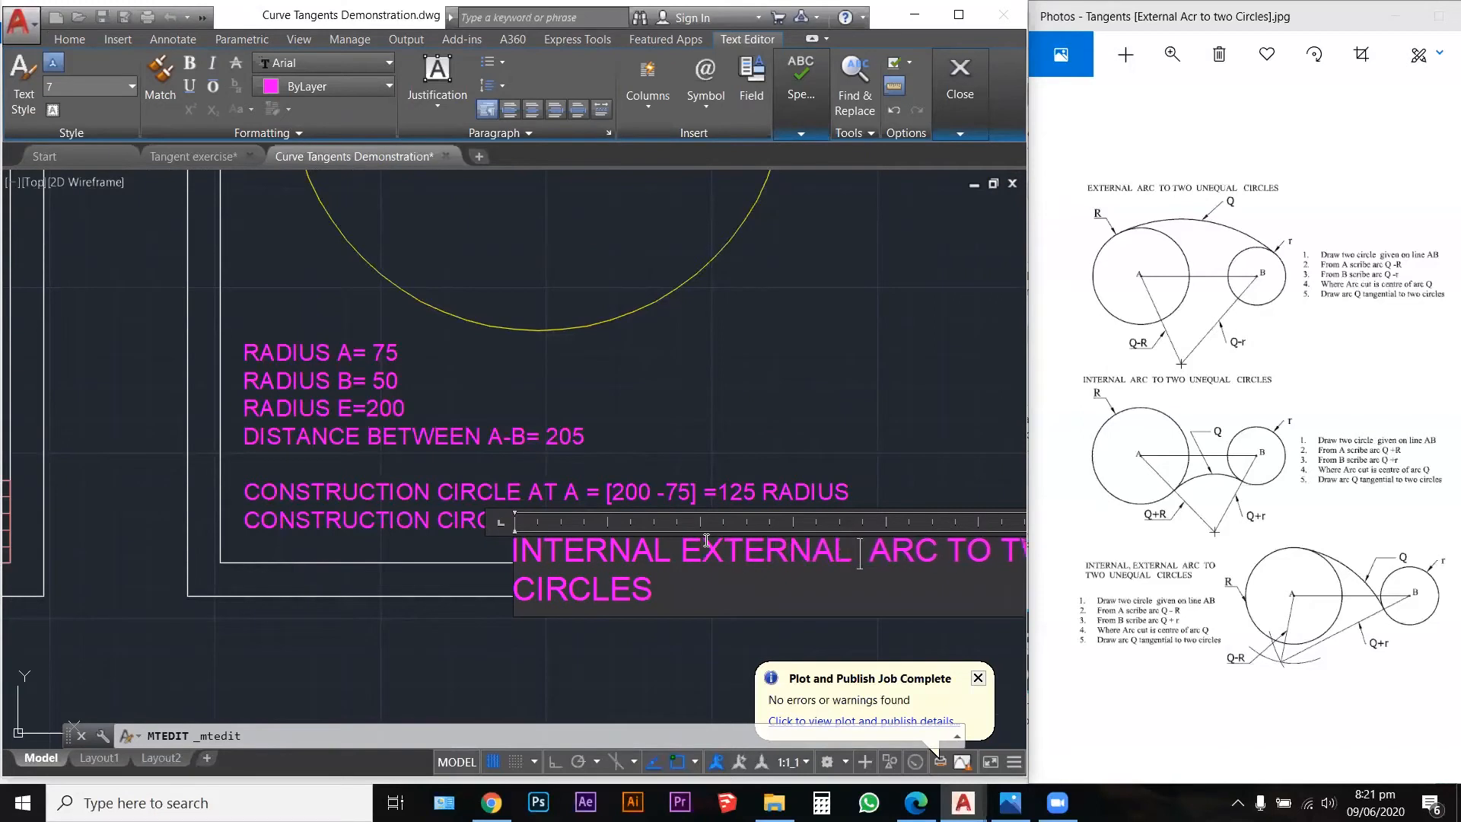
left_click(538, 418)
scroll(426, 440, "down", 4)
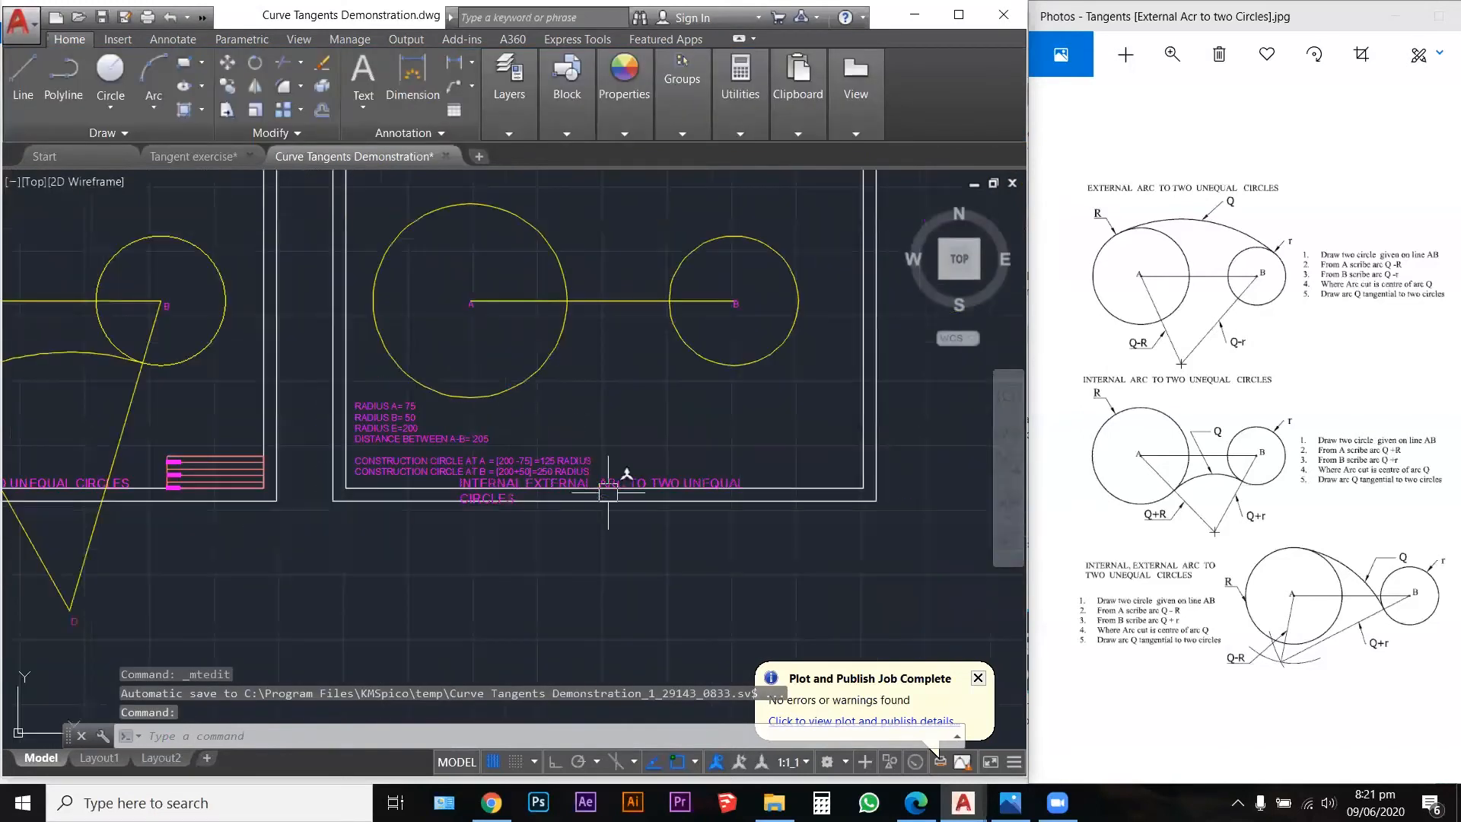
Step: Widen the third sheet's title text box so the whole title fits on one line
left_click(649, 480)
double_click(650, 480)
left_click_drag(744, 487, 856, 487)
left_click(844, 504)
scroll(511, 415, "up", 3)
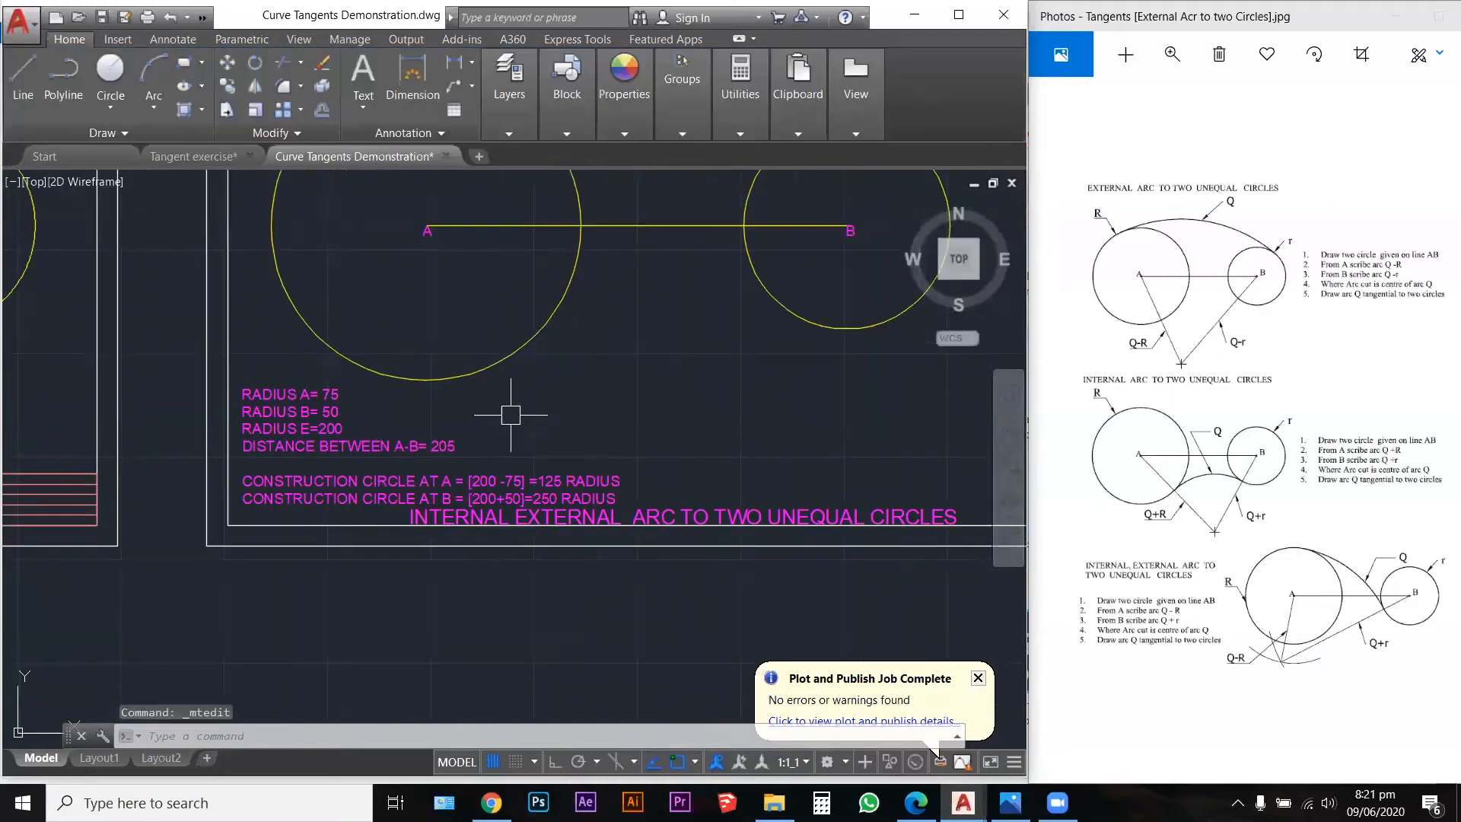
scroll(510, 414, "down", 2)
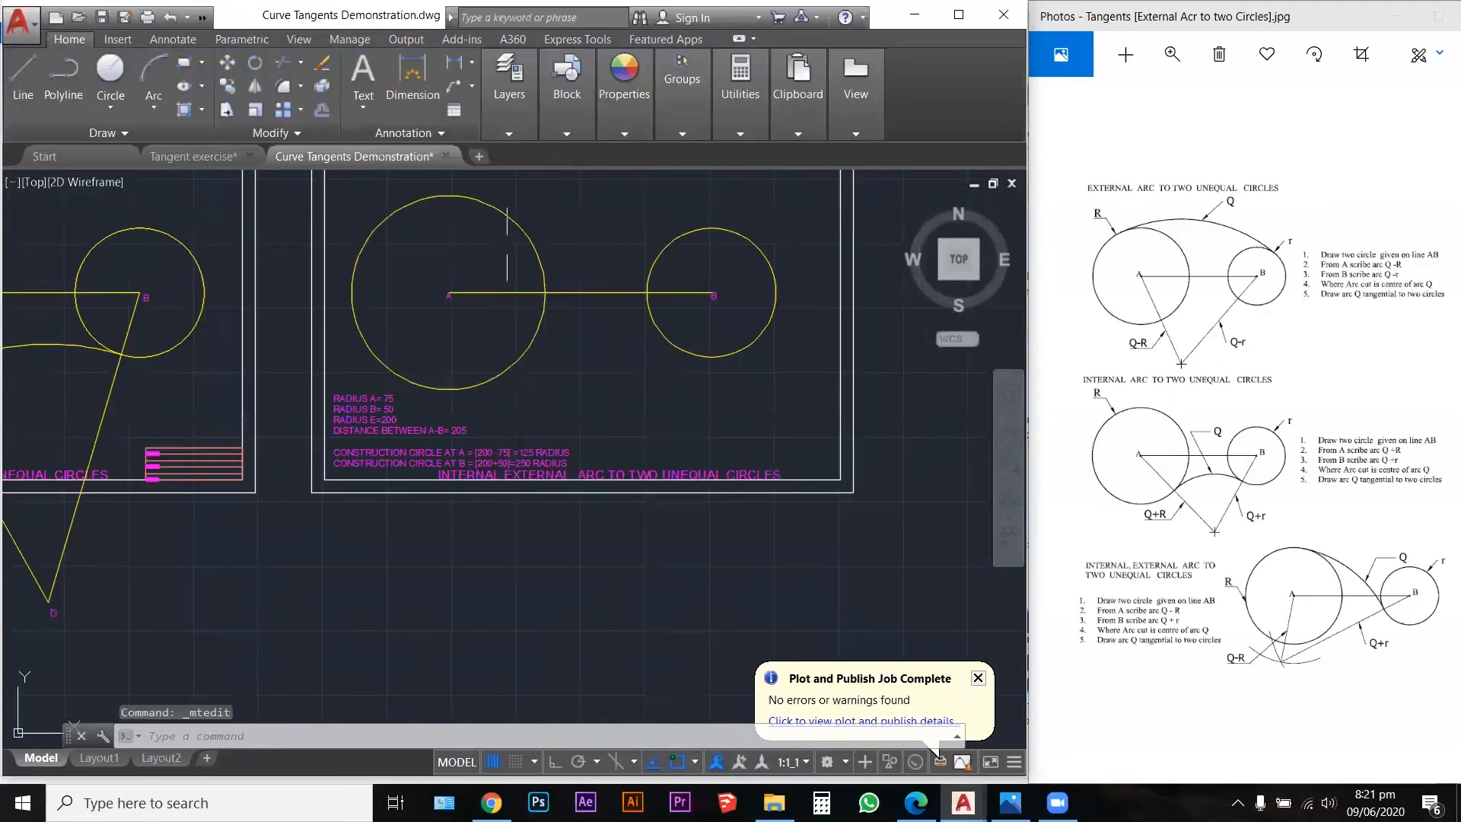
key("Escape")
key("Escape")
key("Escape")
Step: Draw a construction circle of radius 125 centred at A on the internal external arc sheet
scroll(618, 260, "down", 3)
middle_click_drag(618, 260, 633, 428)
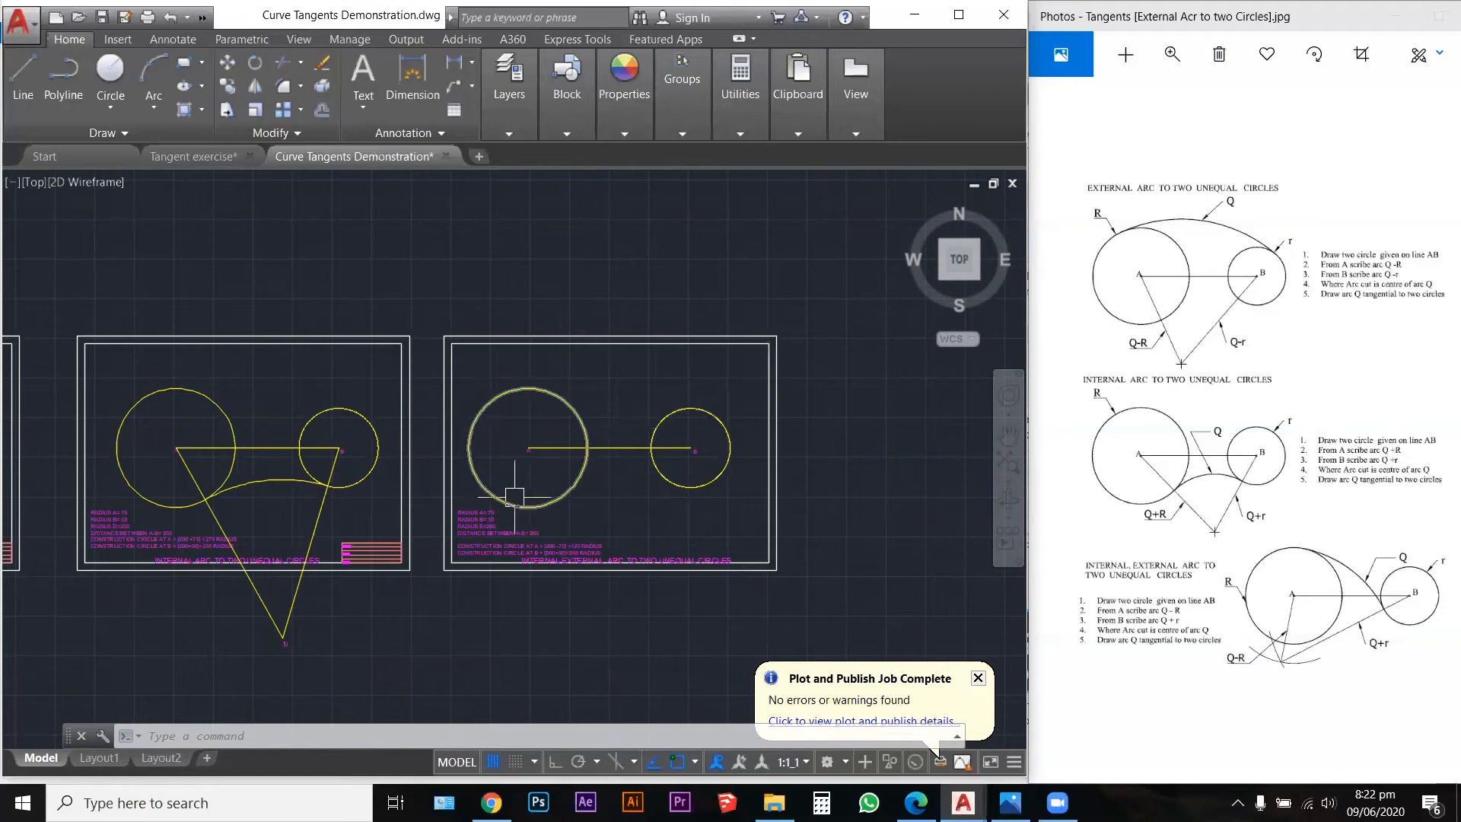
scroll(530, 516, "up", 5)
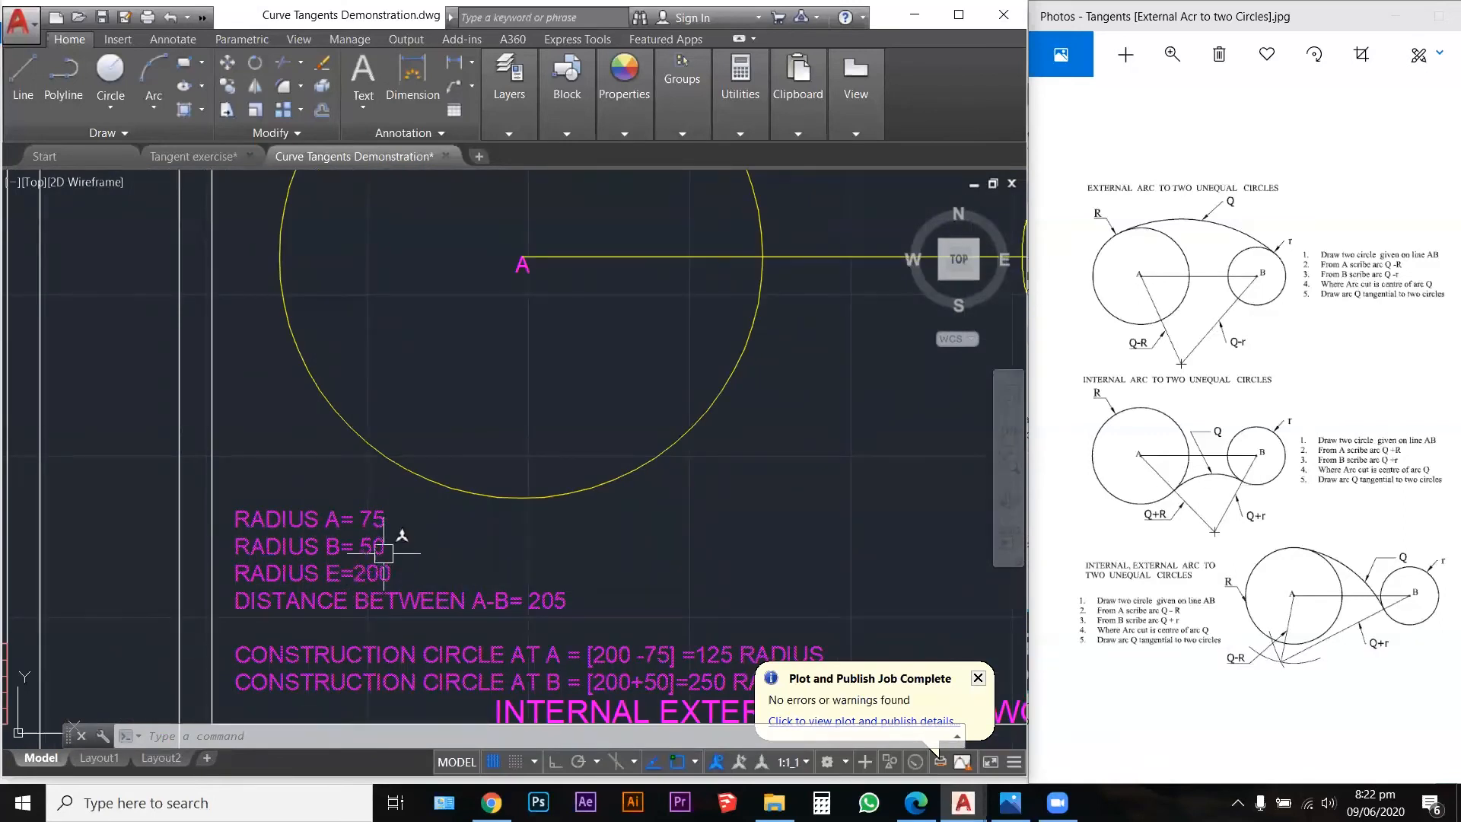
scroll(384, 553, "down", 2)
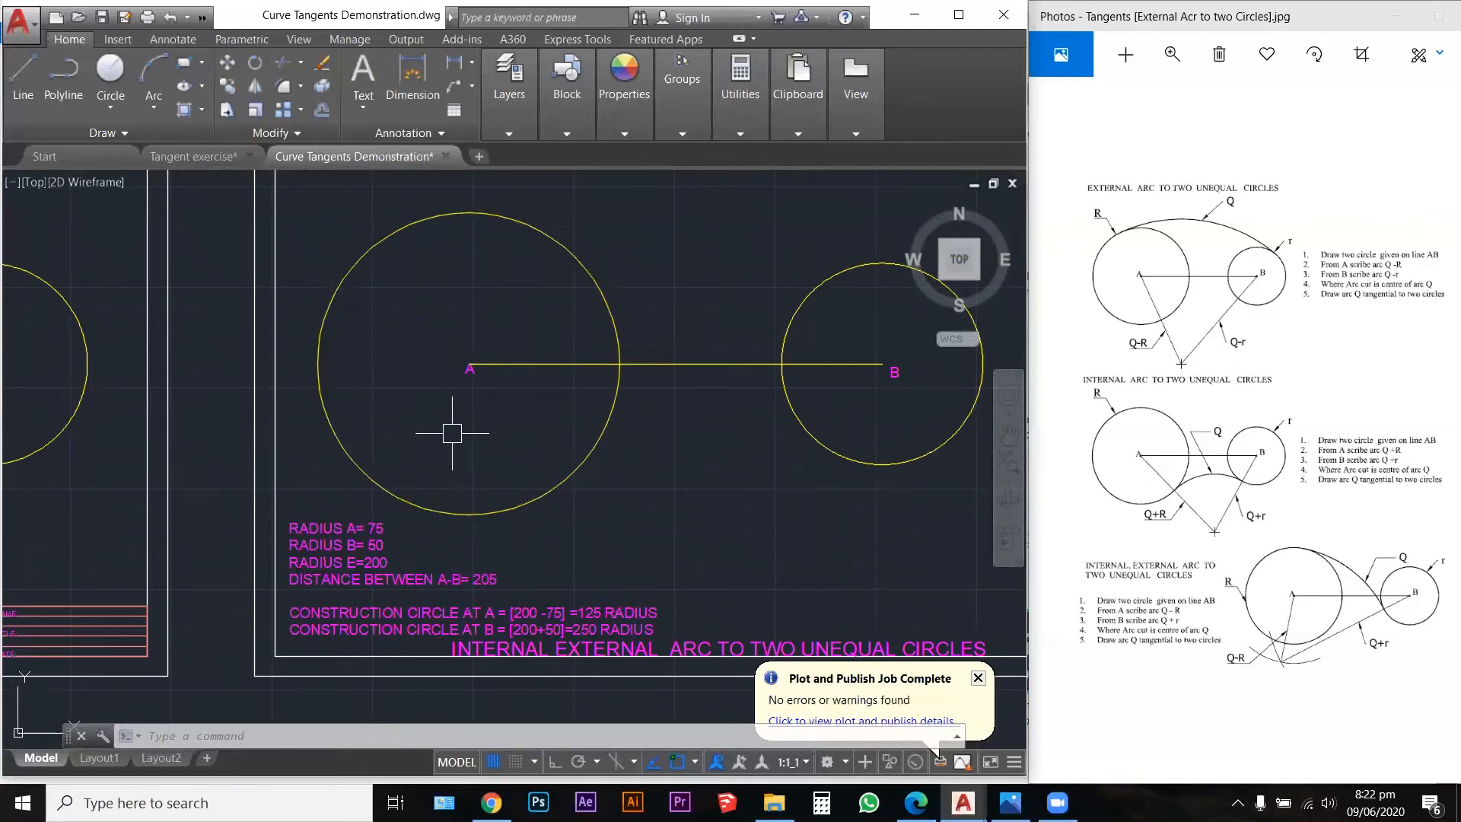
key("Escape")
key("Escape")
key("Escape")
type("c")
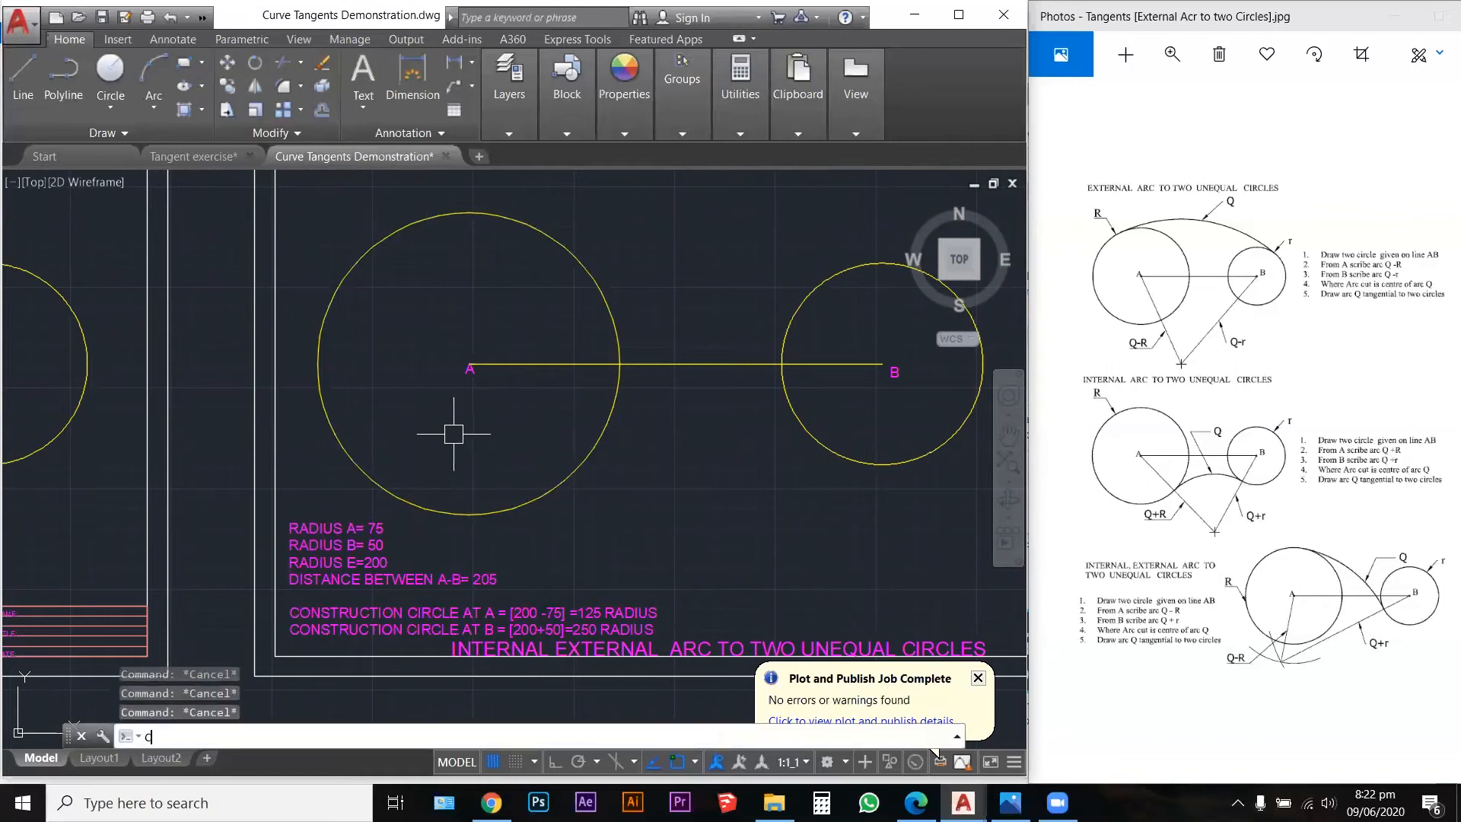
key("Return")
left_click(470, 365)
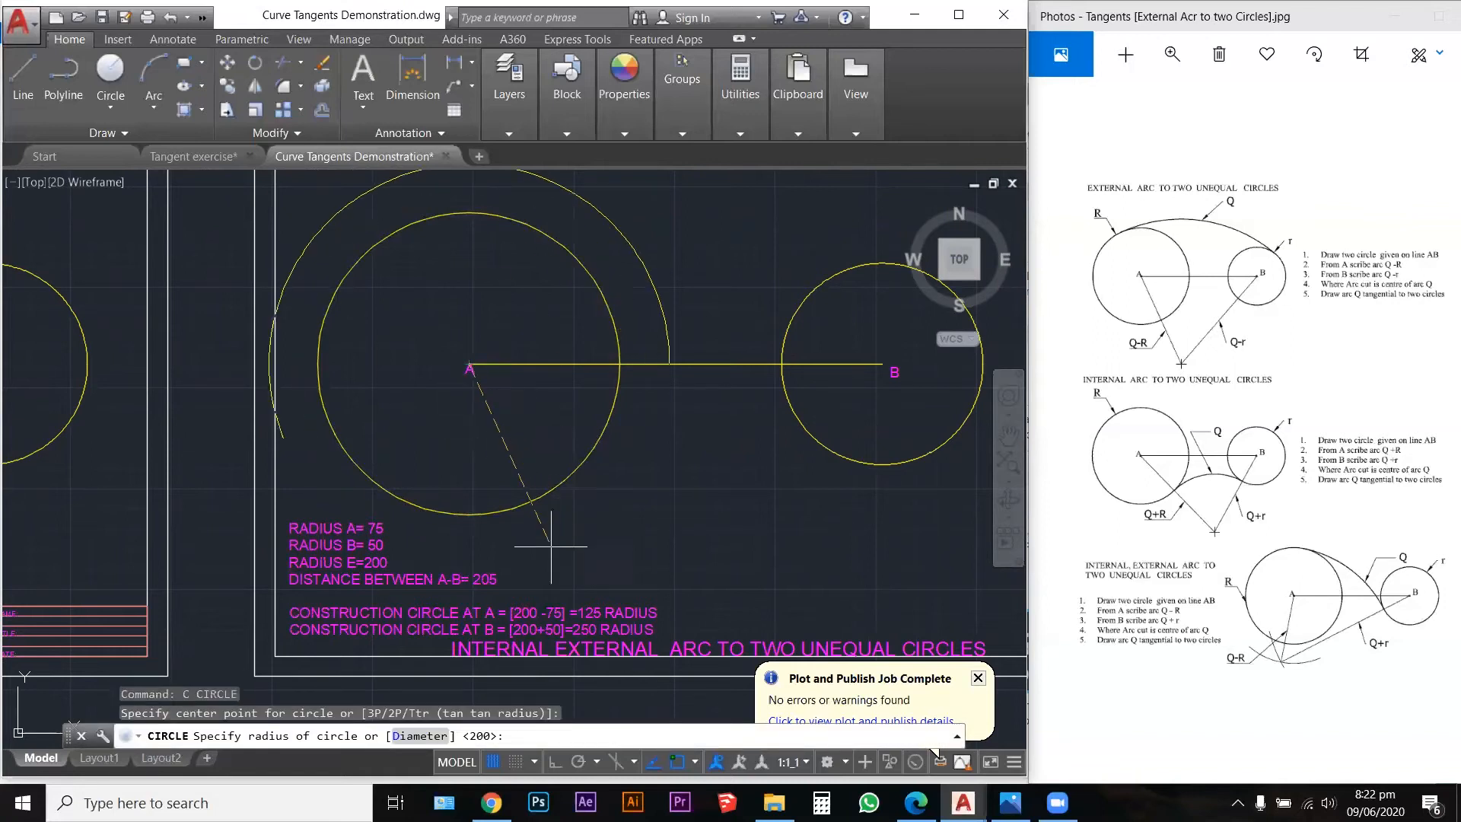
type("125")
key("Return")
key("Escape")
key("Escape")
key("Escape")
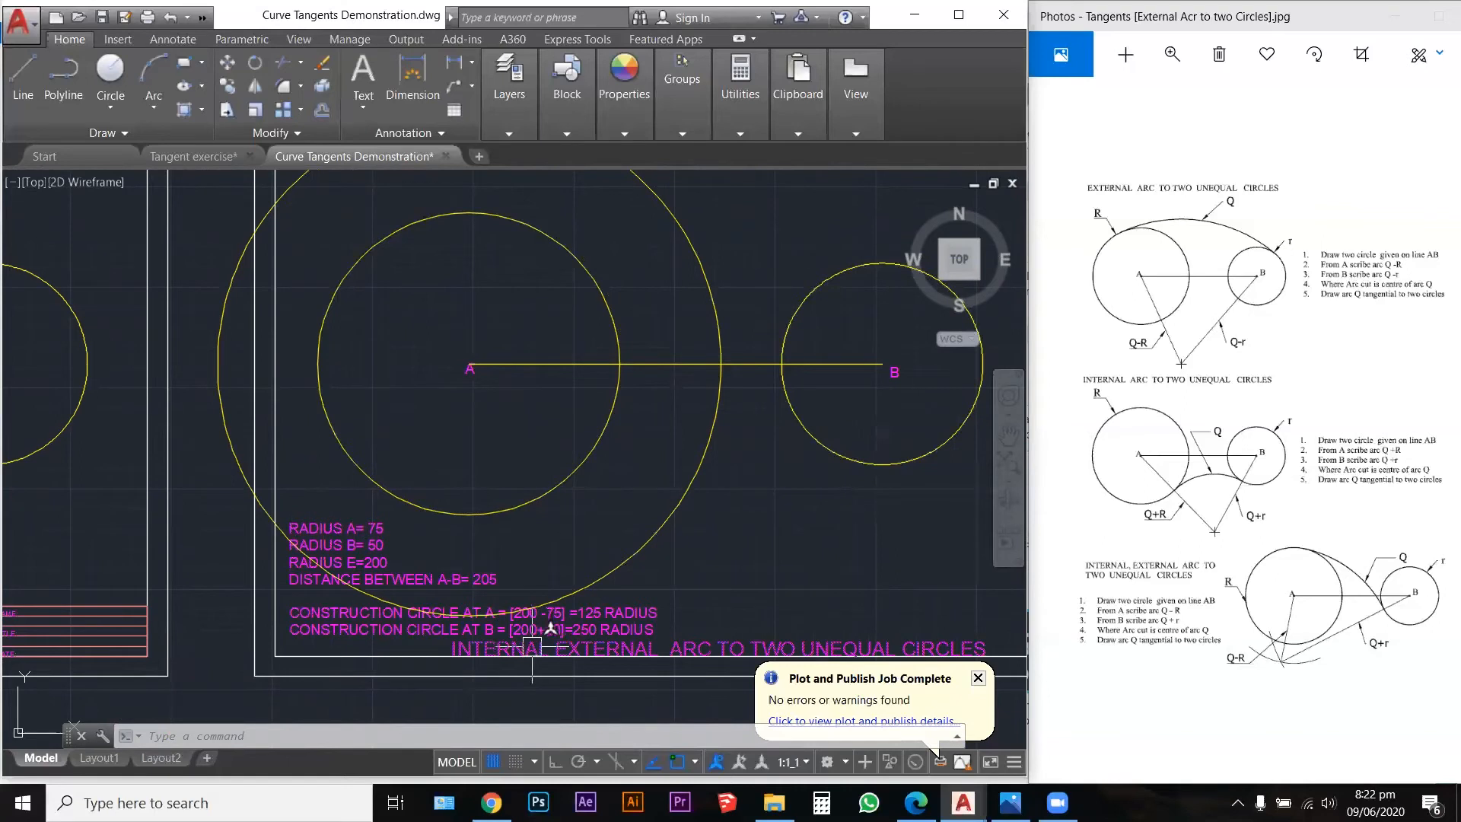
Step: Draw a construction circle of radius 250 centred at B on the internal external arc sheet
left_click(904, 449)
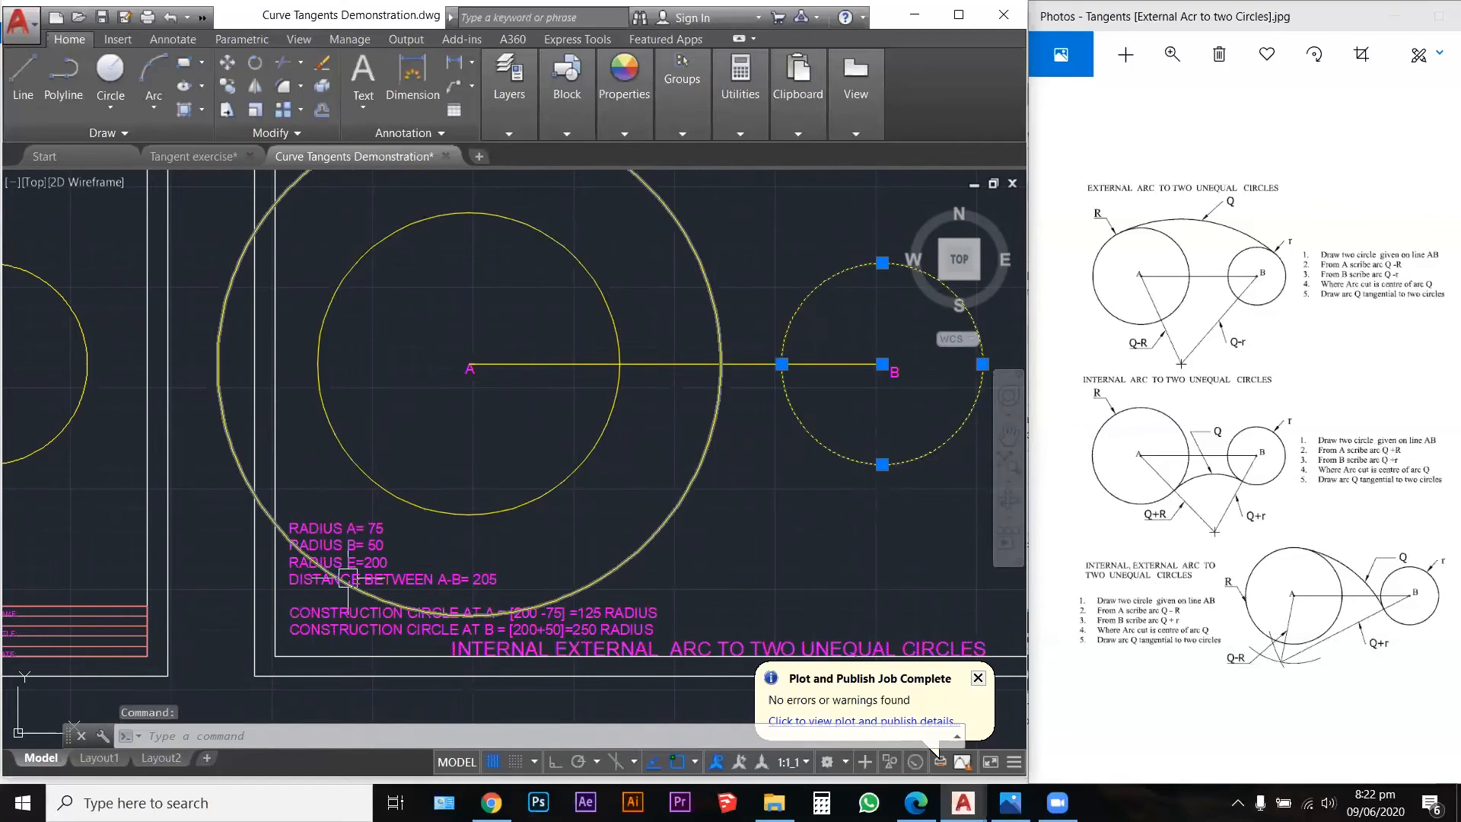
key("Escape")
key("Escape")
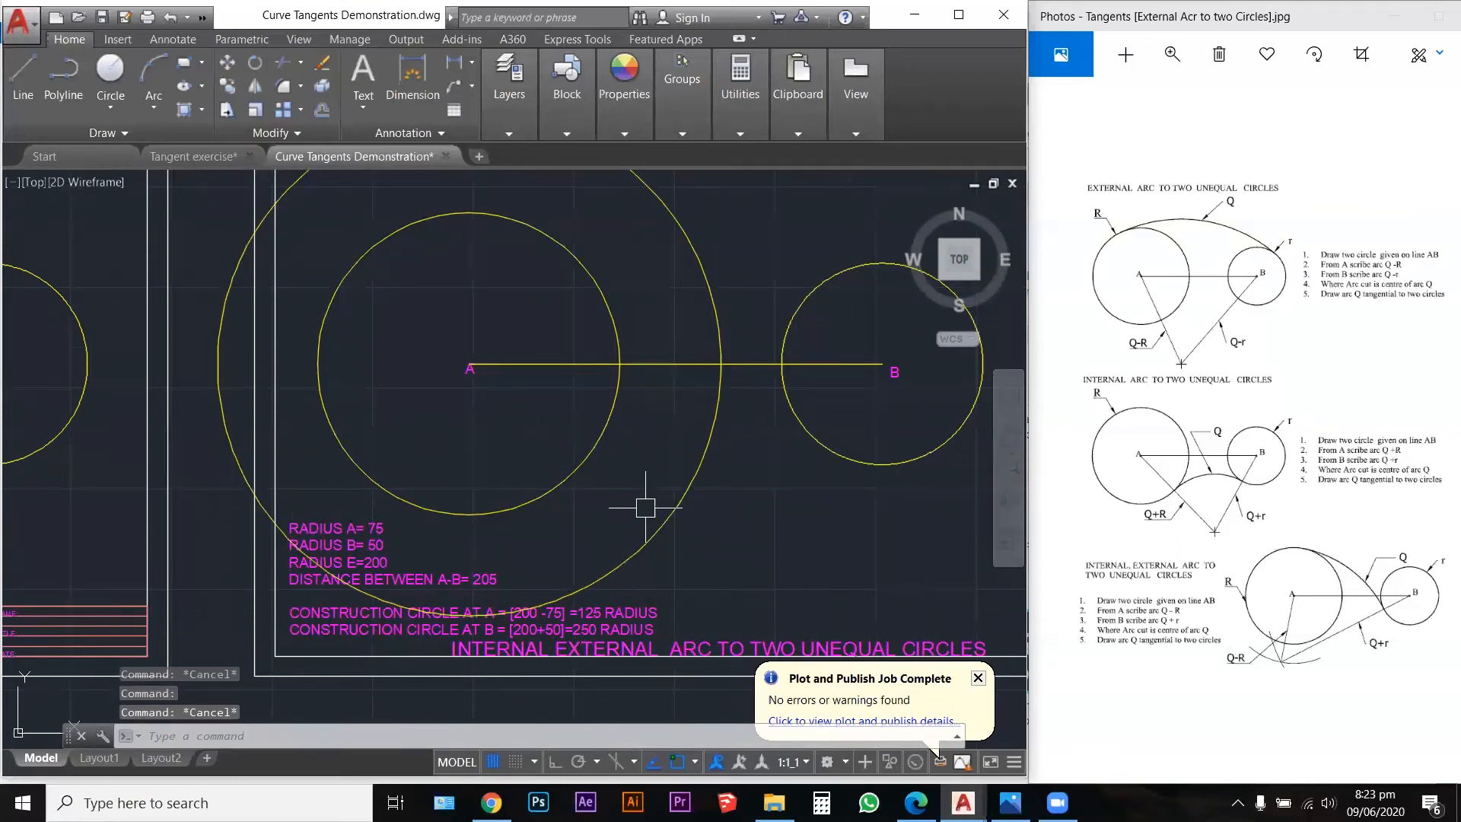
type("c")
key("Return")
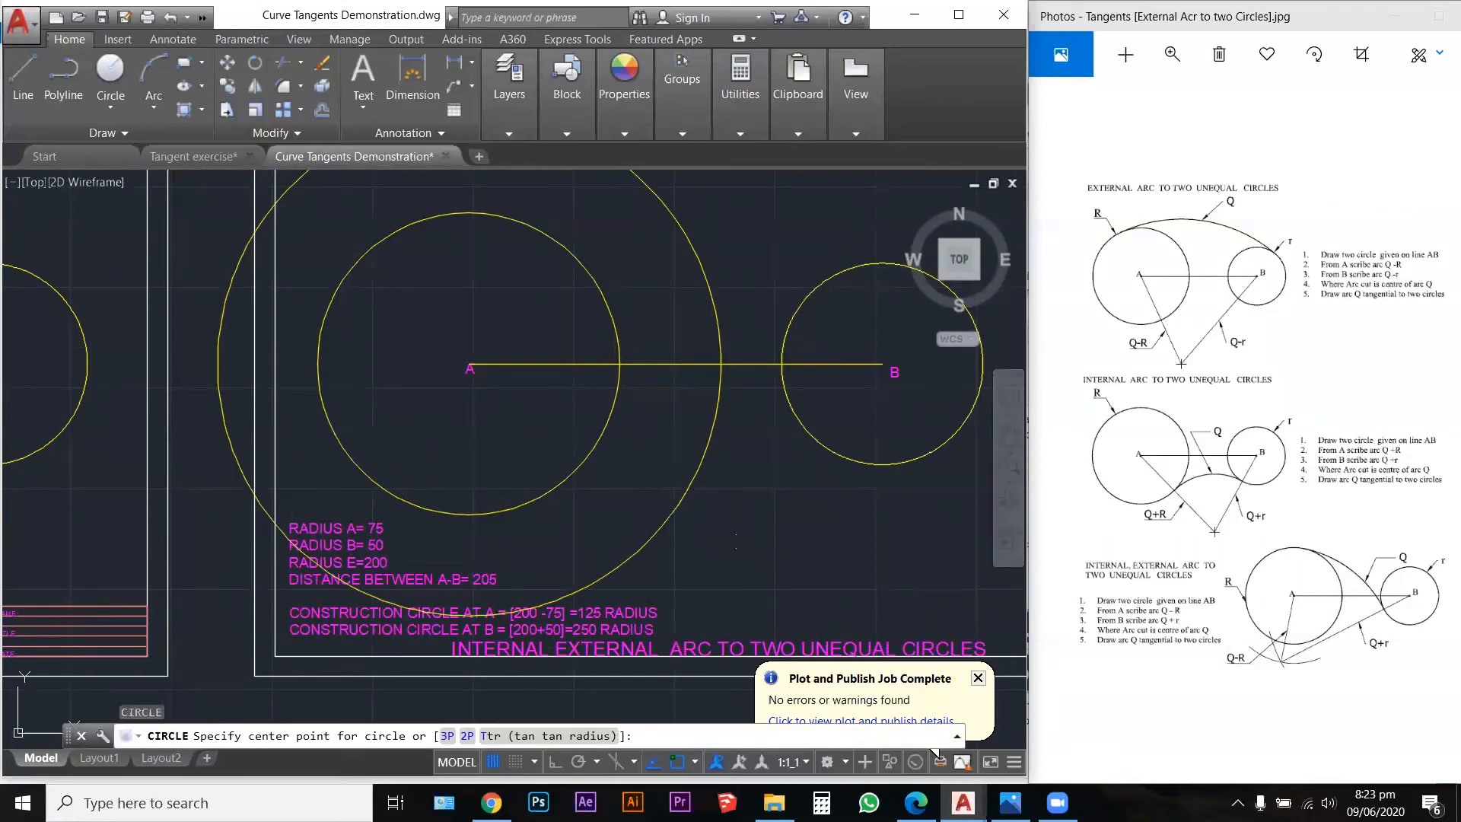
left_click(880, 366)
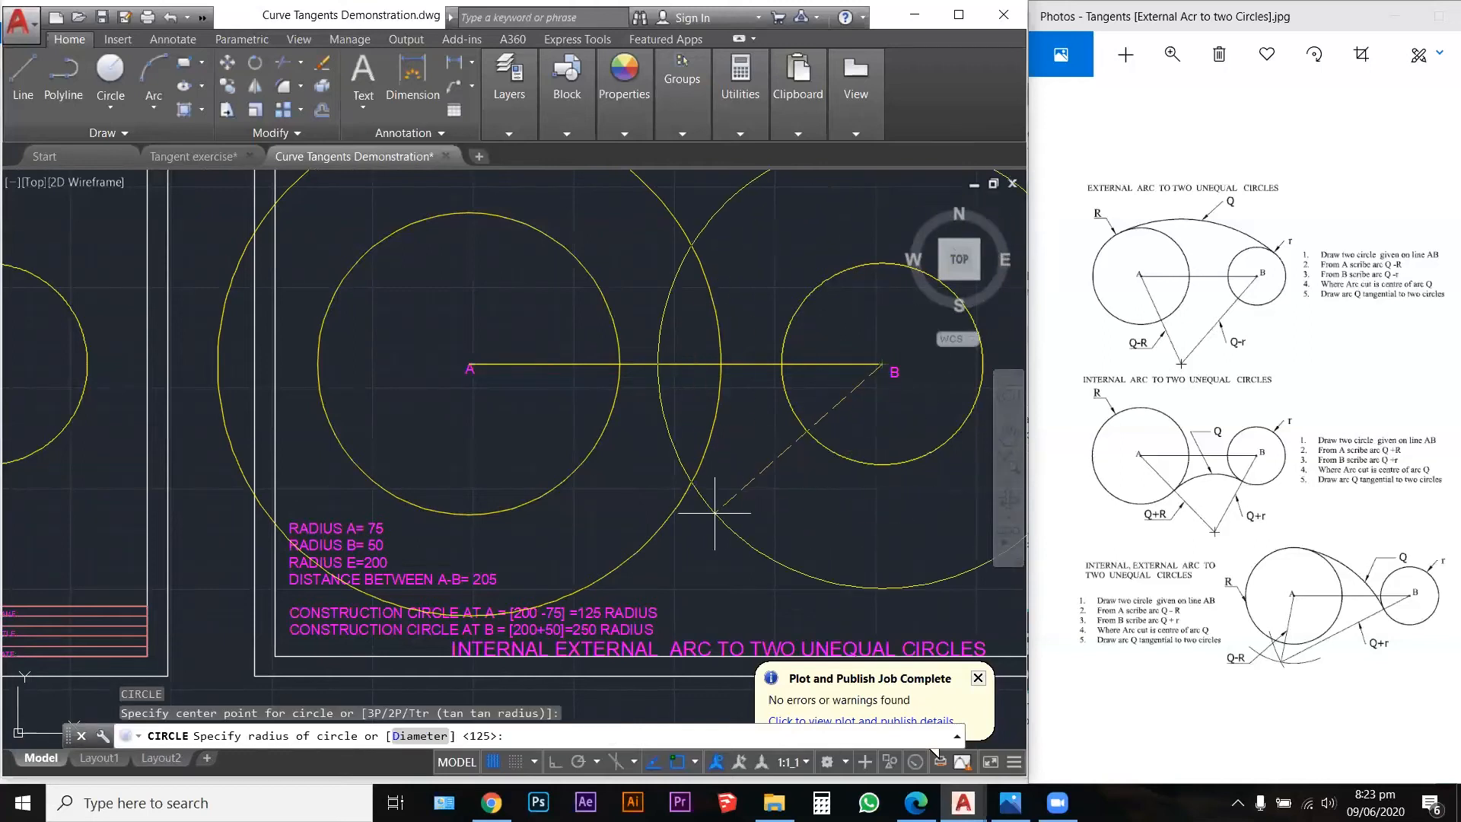
type("250")
key("Return")
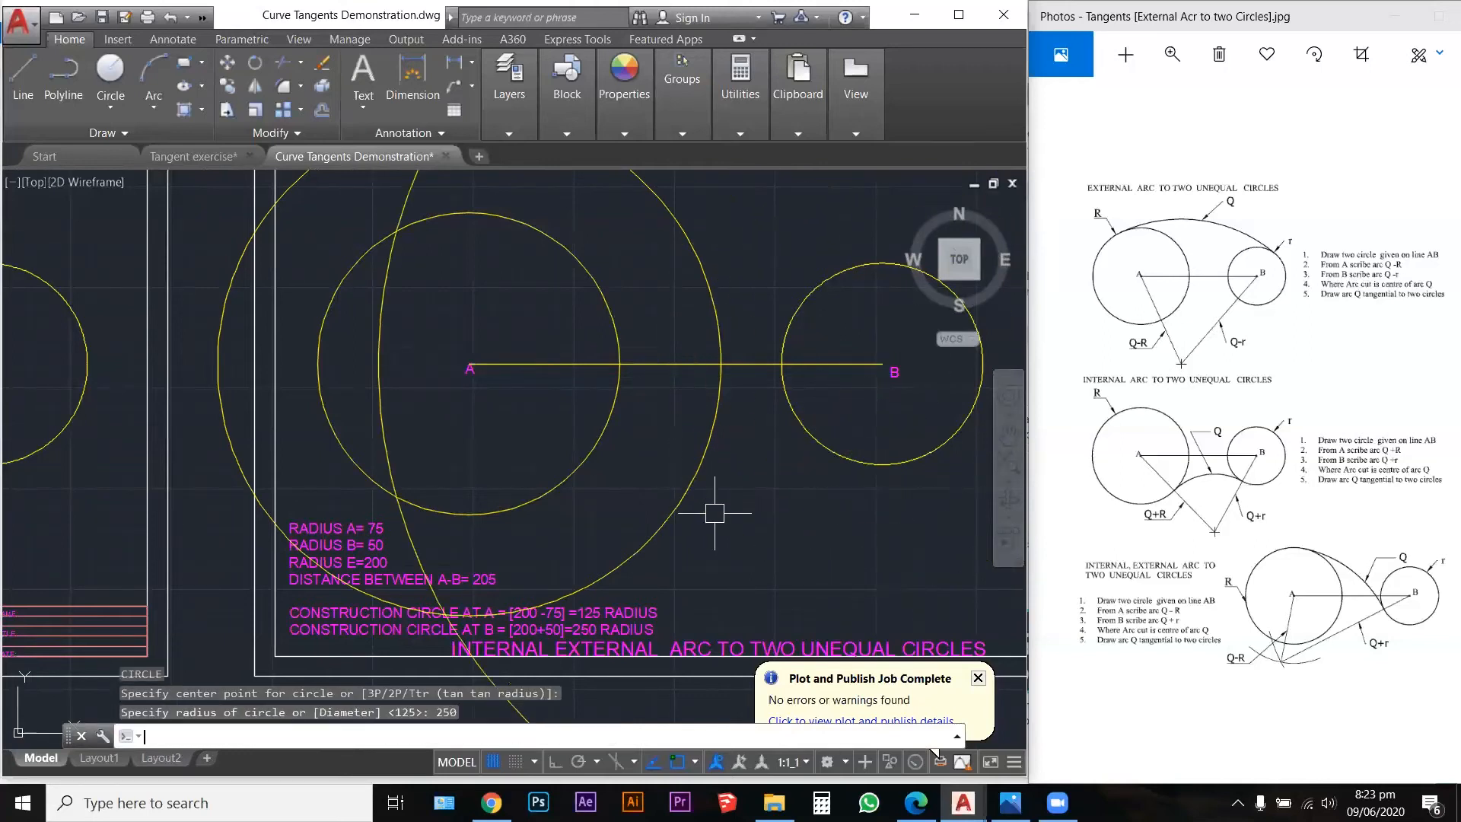
Step: Examine the upper and lower intersections of the two construction circles on the third sheet
scroll(430, 639, "down", 5)
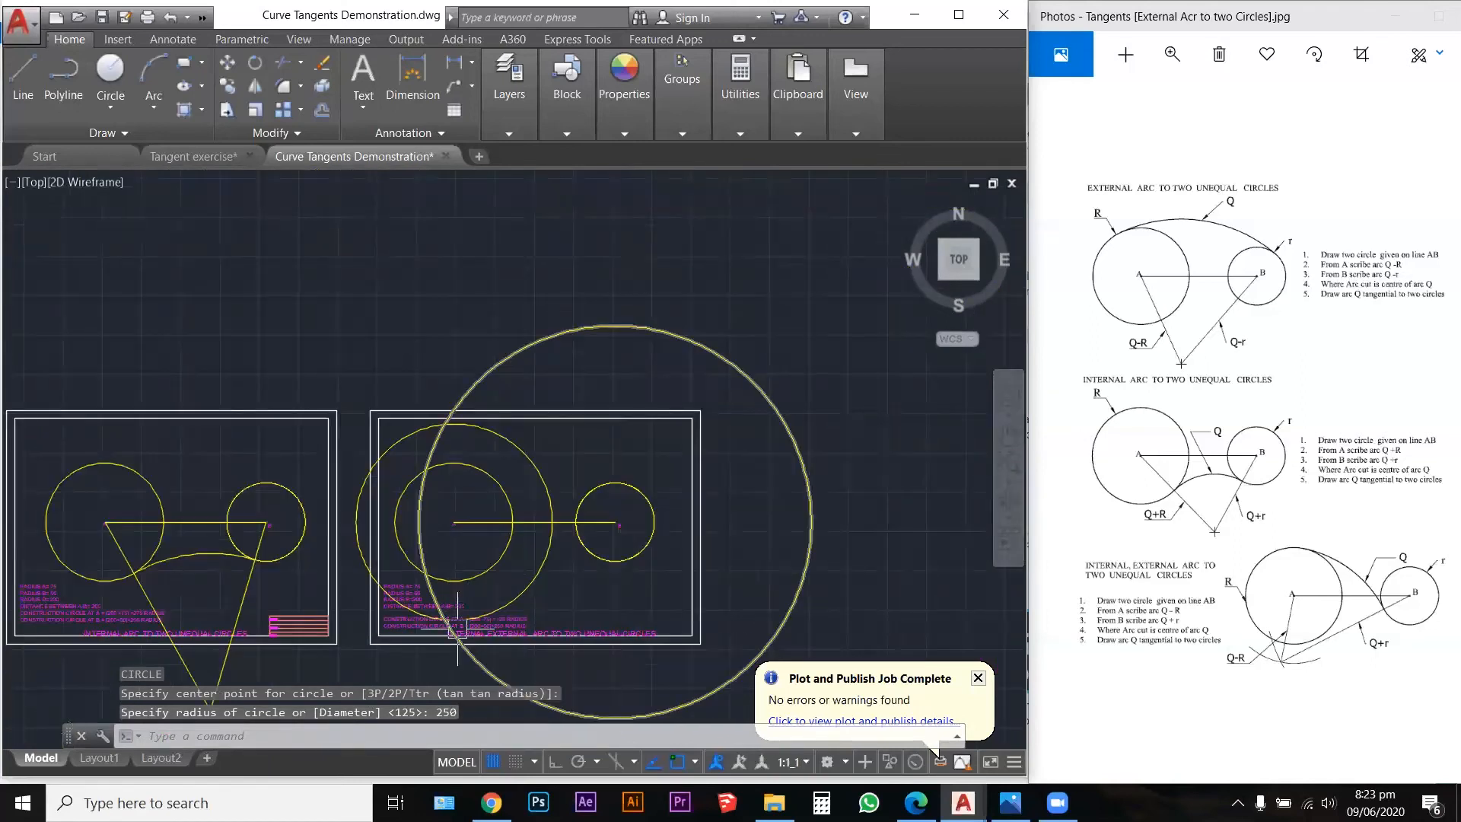
scroll(445, 624, "up", 8)
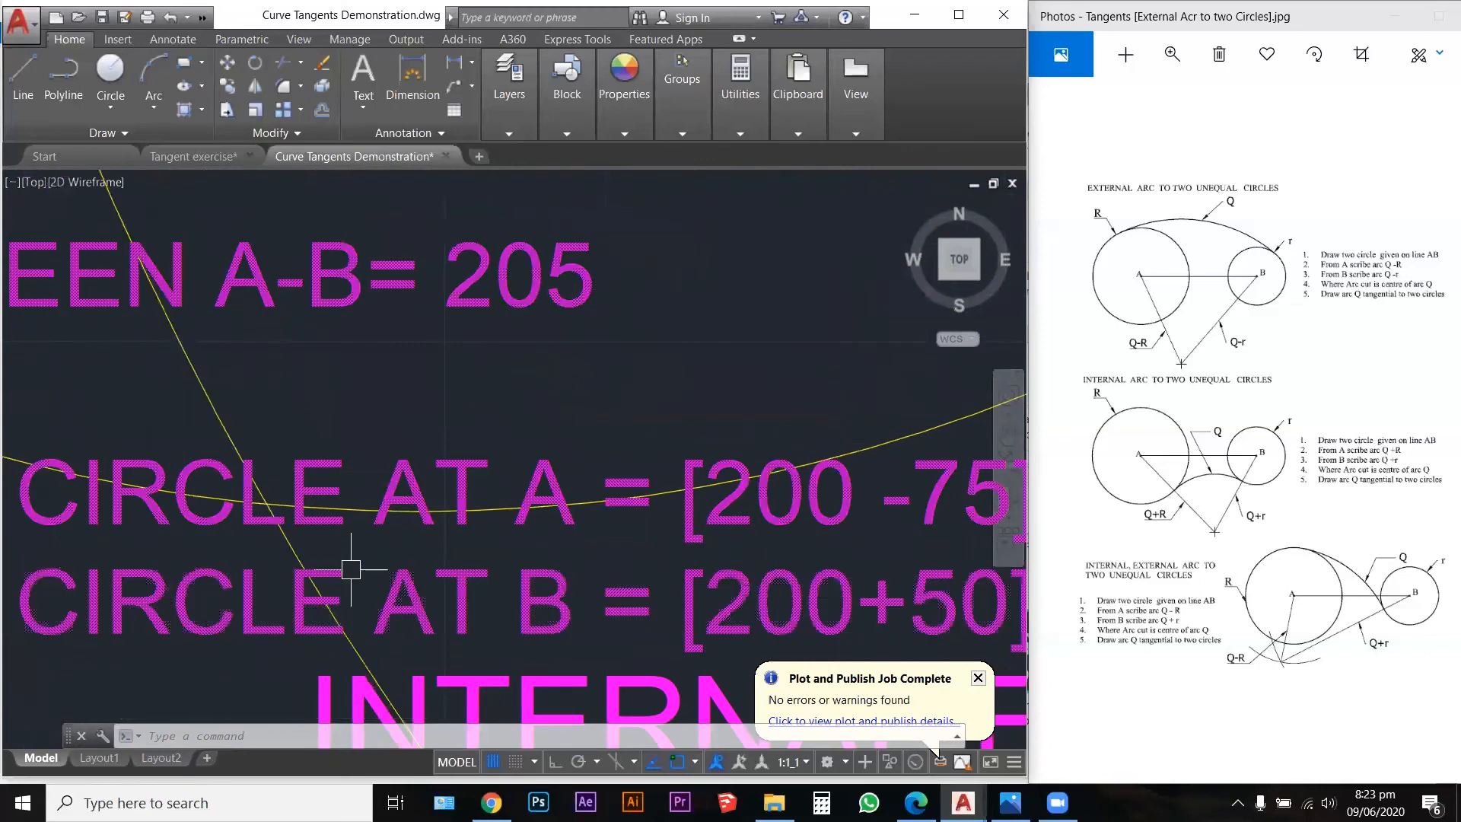
scroll(349, 571, "down", 6)
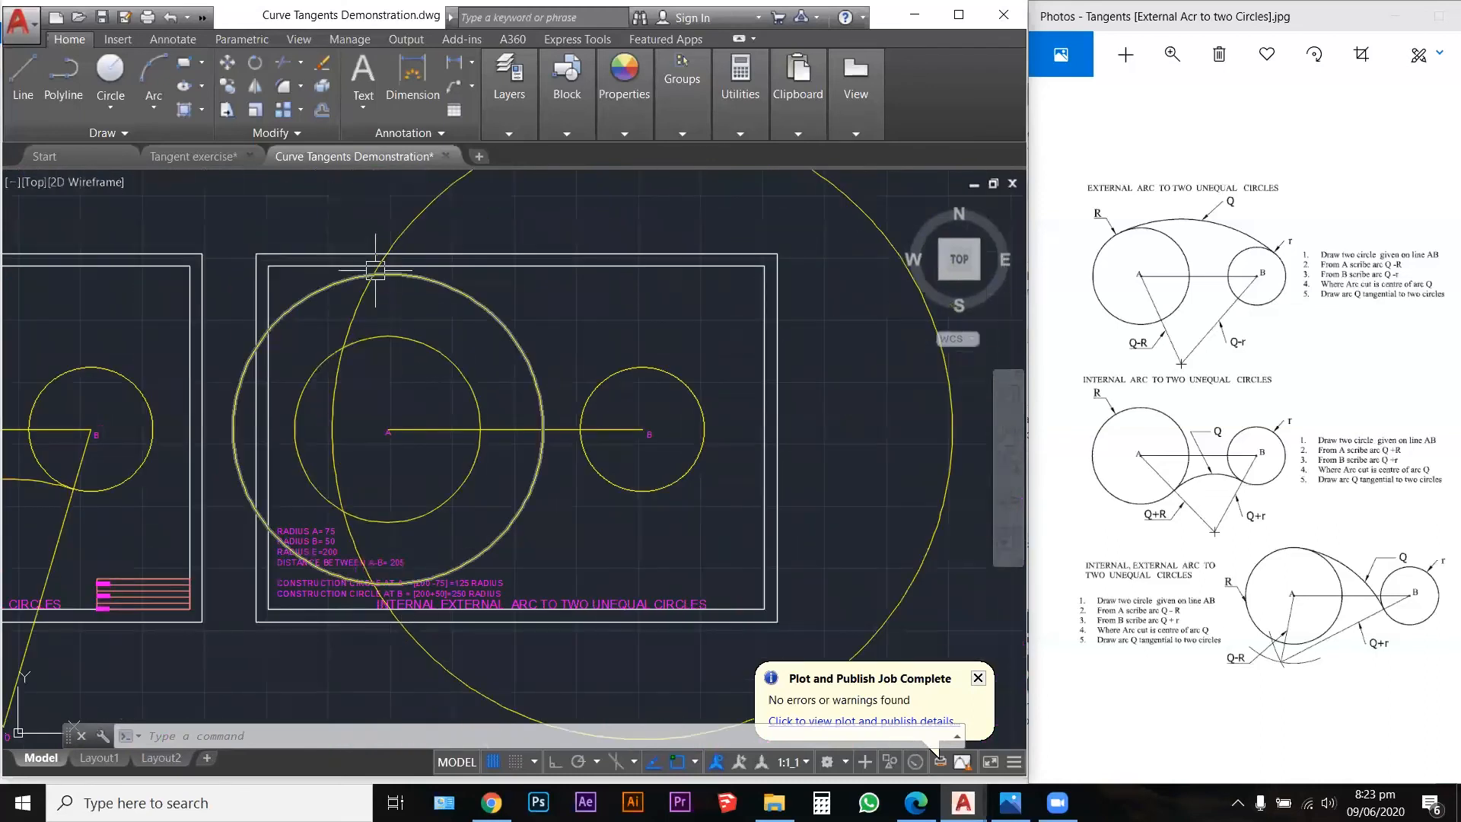
scroll(364, 276, "up", 5)
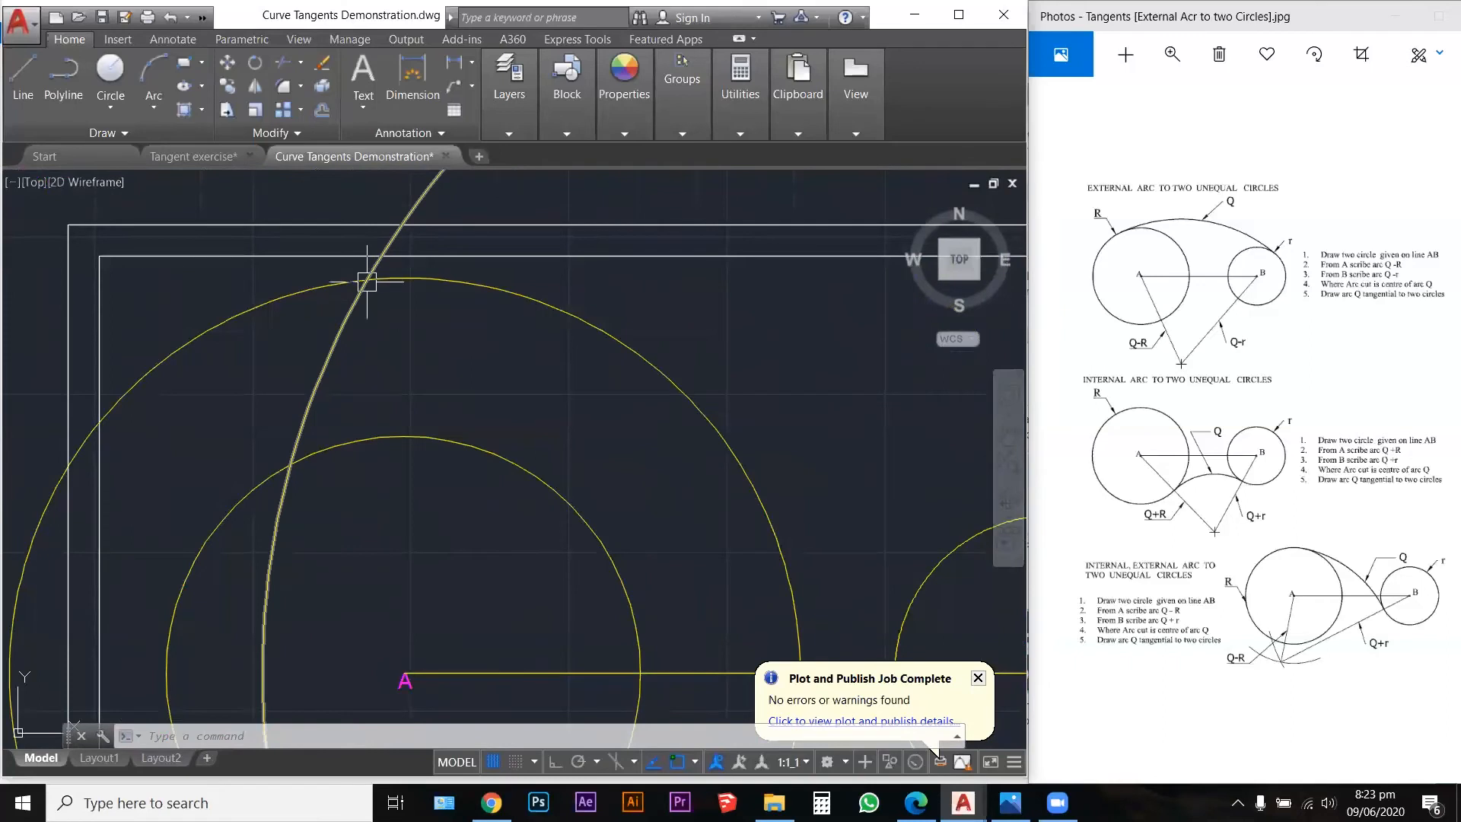
scroll(367, 281, "down", 3)
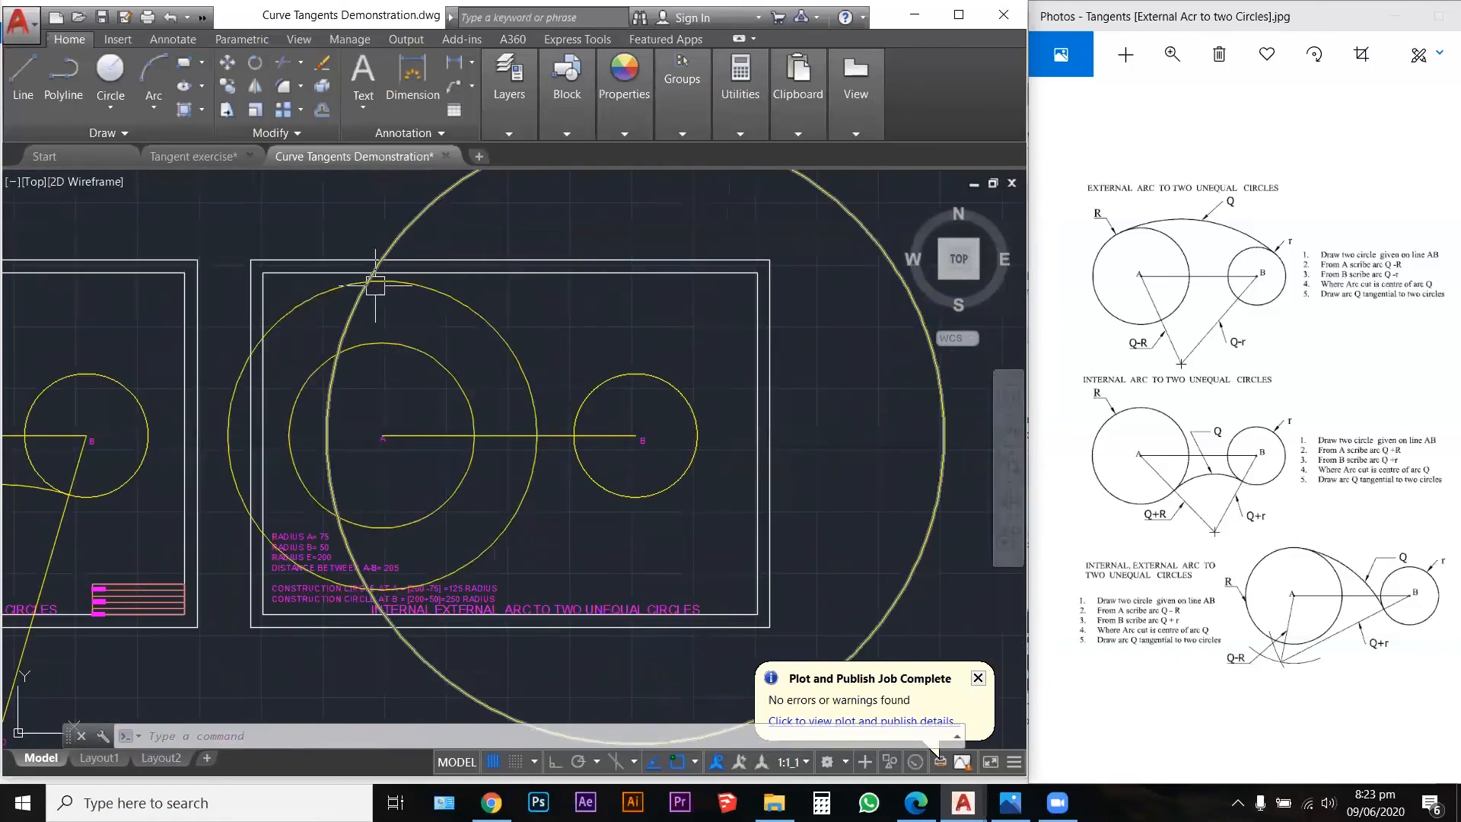
left_click(378, 263)
key("Escape")
left_click(427, 287)
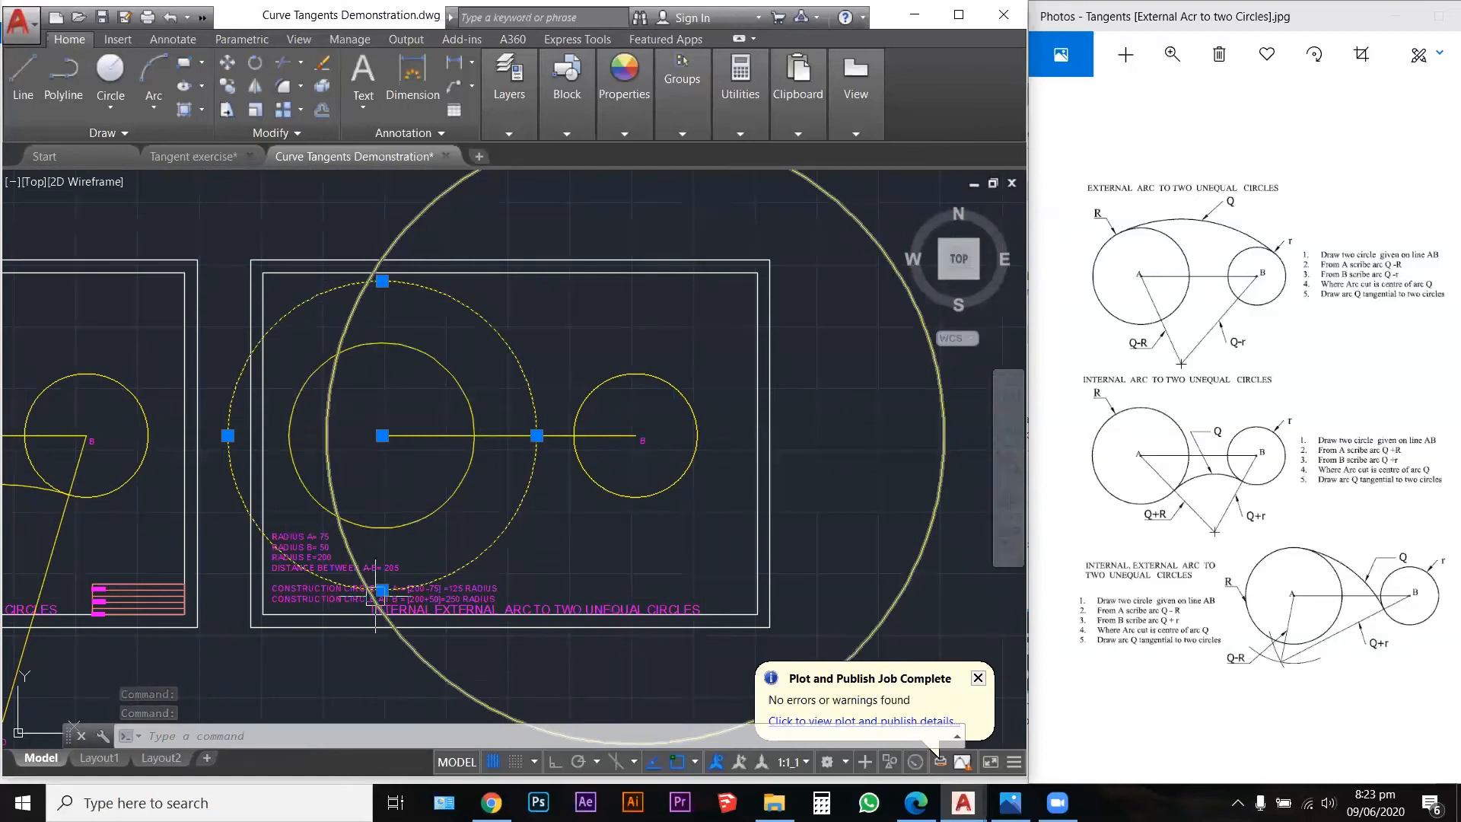
key("Escape")
key("Escape")
key("Escape")
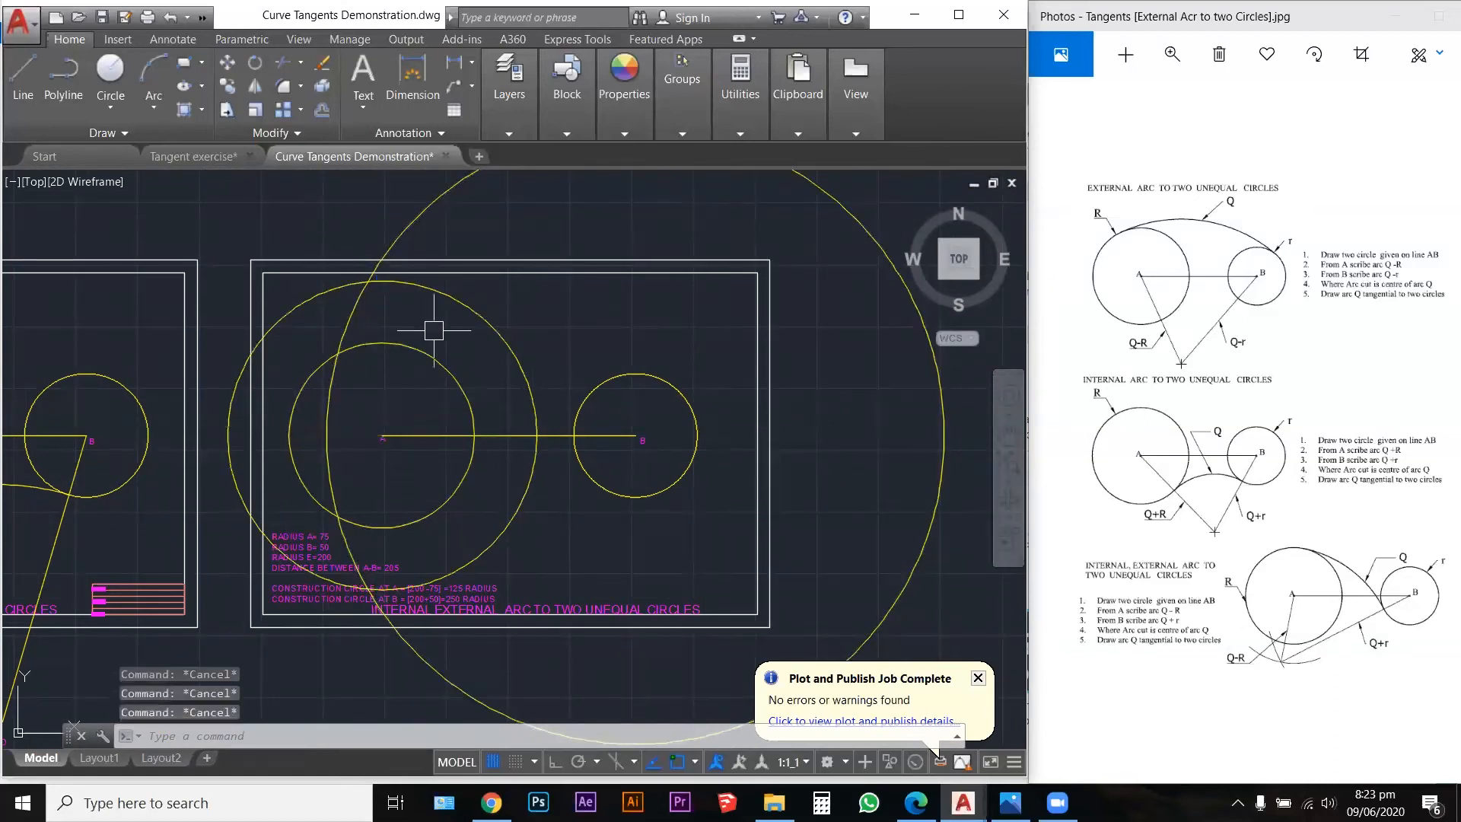
Step: Draw a circle of radius 200 centred on the construction circles' upper intersection and inspect where it touches the two unequal circles
type("c")
key("Return")
left_click(366, 283)
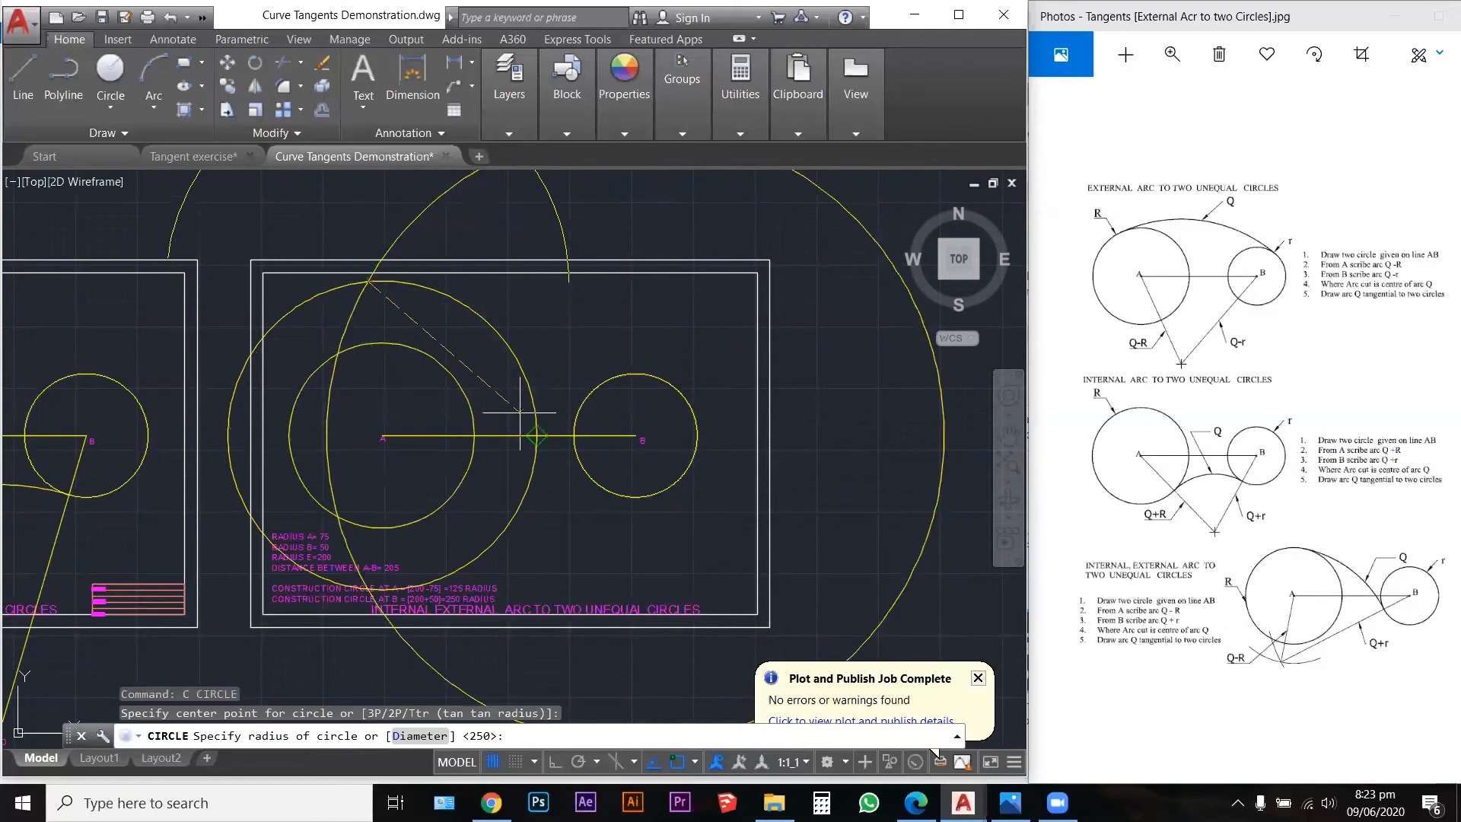
type("200")
key("Return")
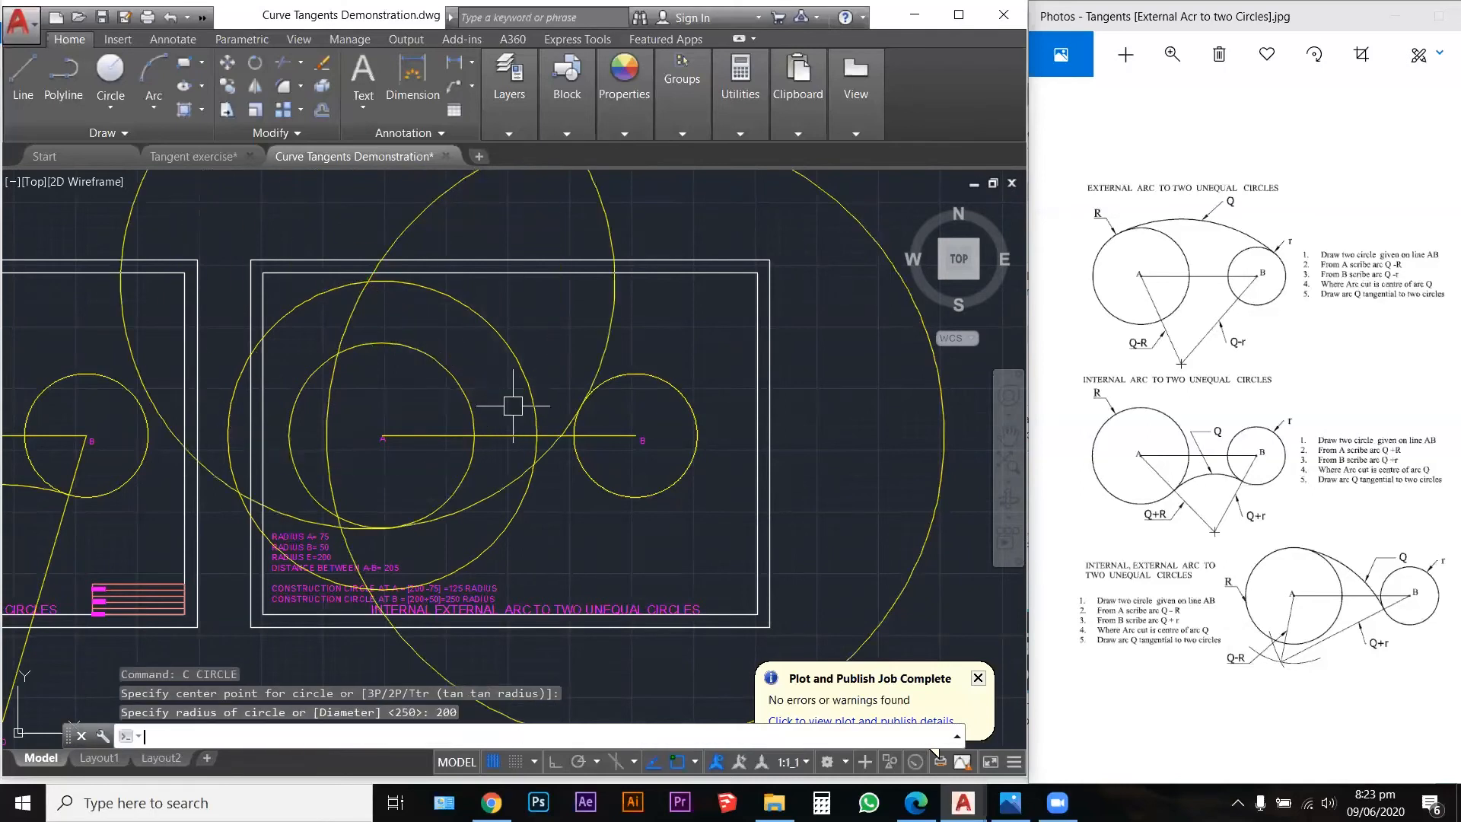
scroll(414, 606, "up", 8)
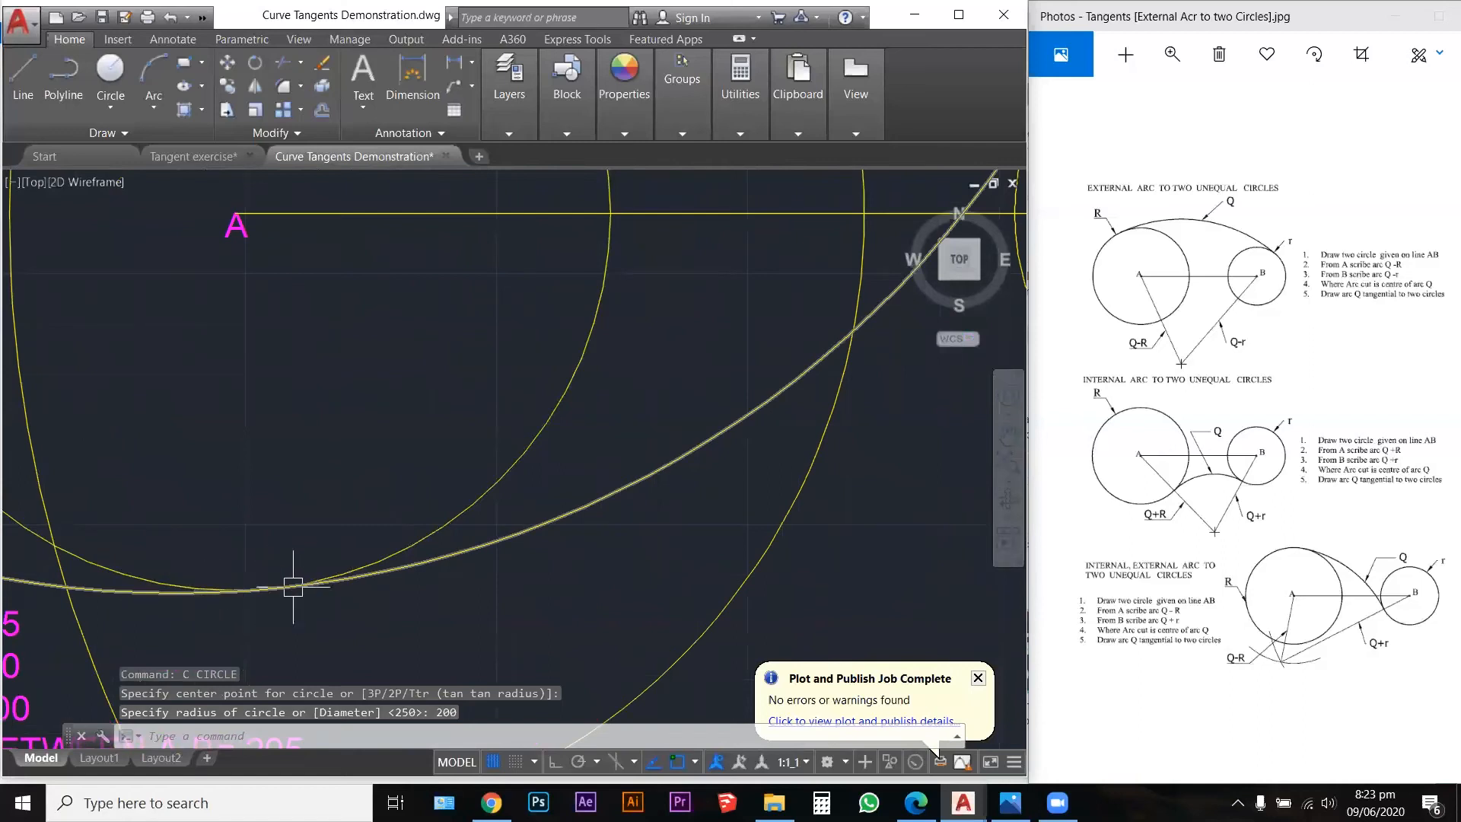
scroll(295, 585, "down", 2)
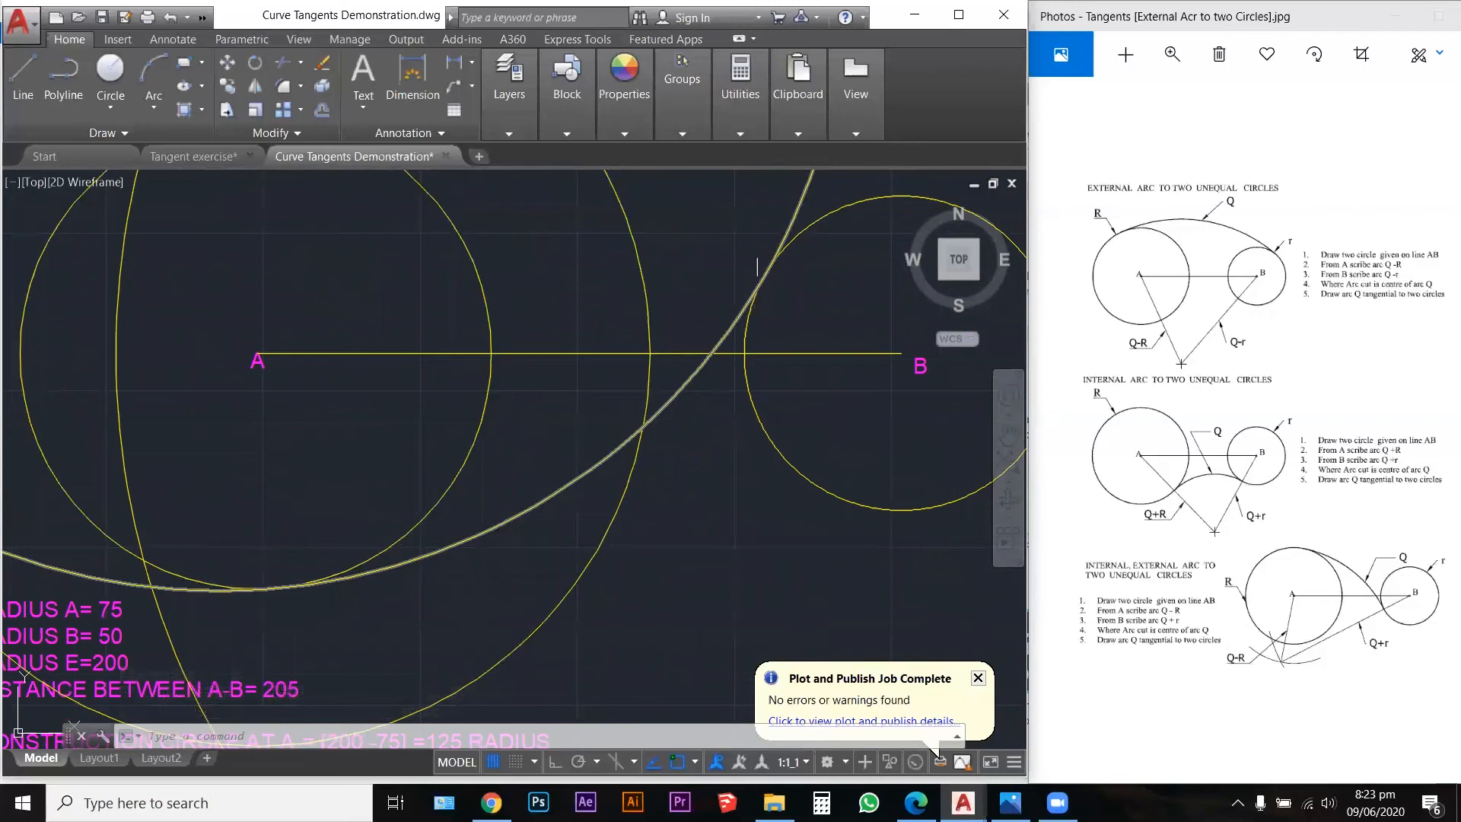
scroll(778, 253, "down", 4)
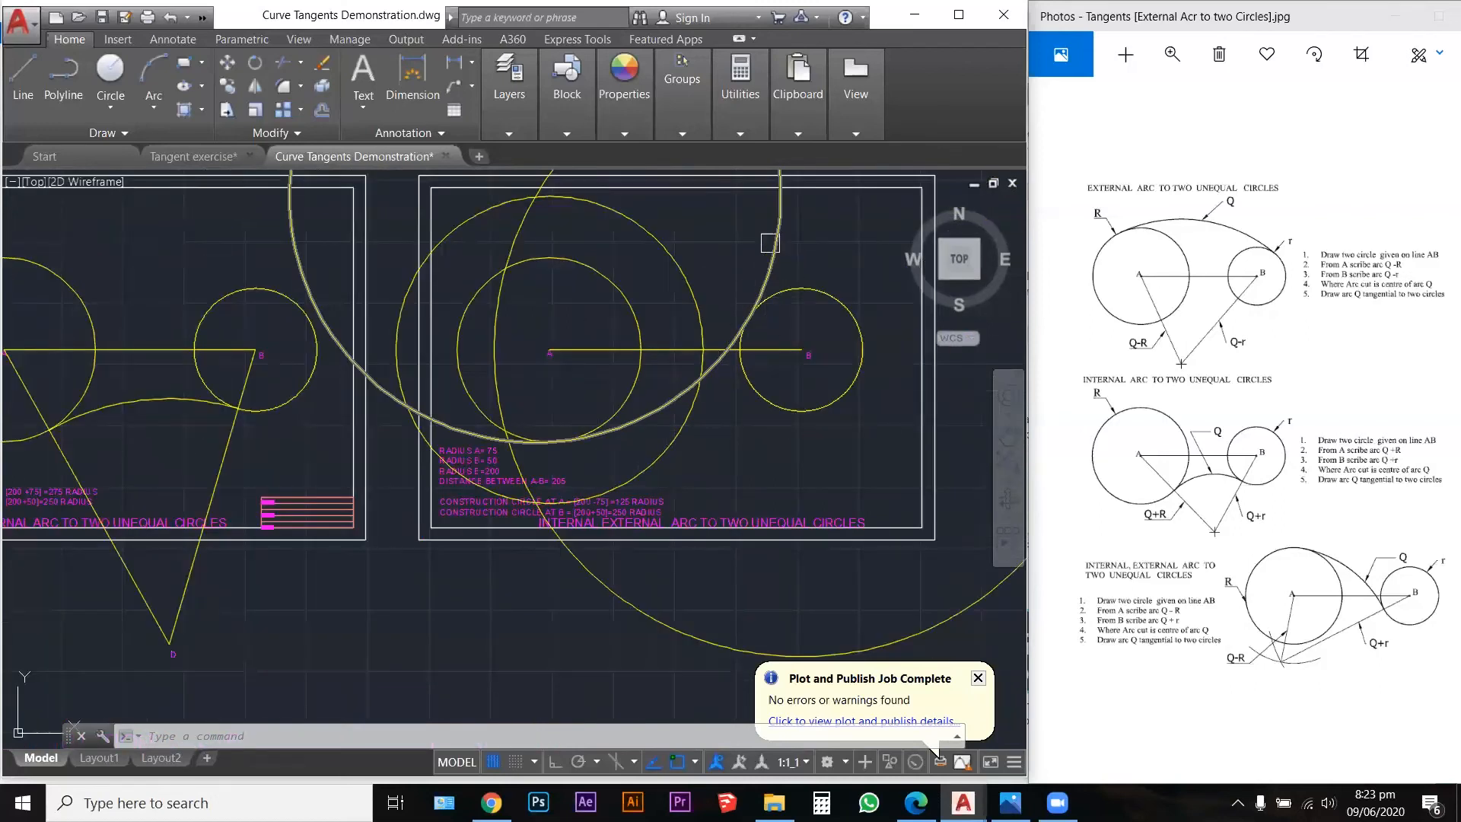
key("Escape")
key("Escape")
key("Escape")
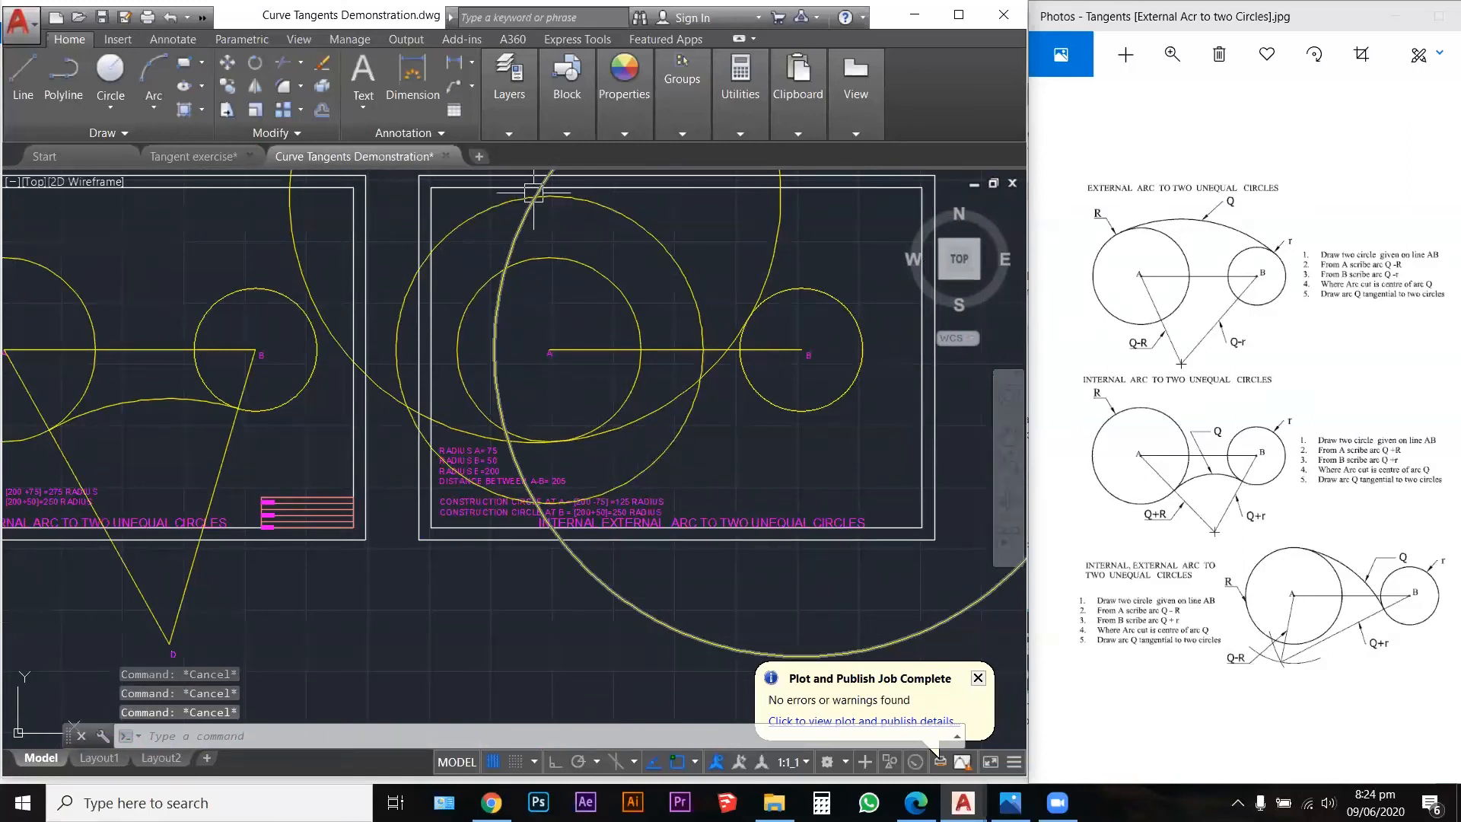
Step: Copy the label A from the large circle's centre to the upper intersection of the two construction circles
scroll(534, 194, "up", 3)
scroll(535, 197, "down", 2)
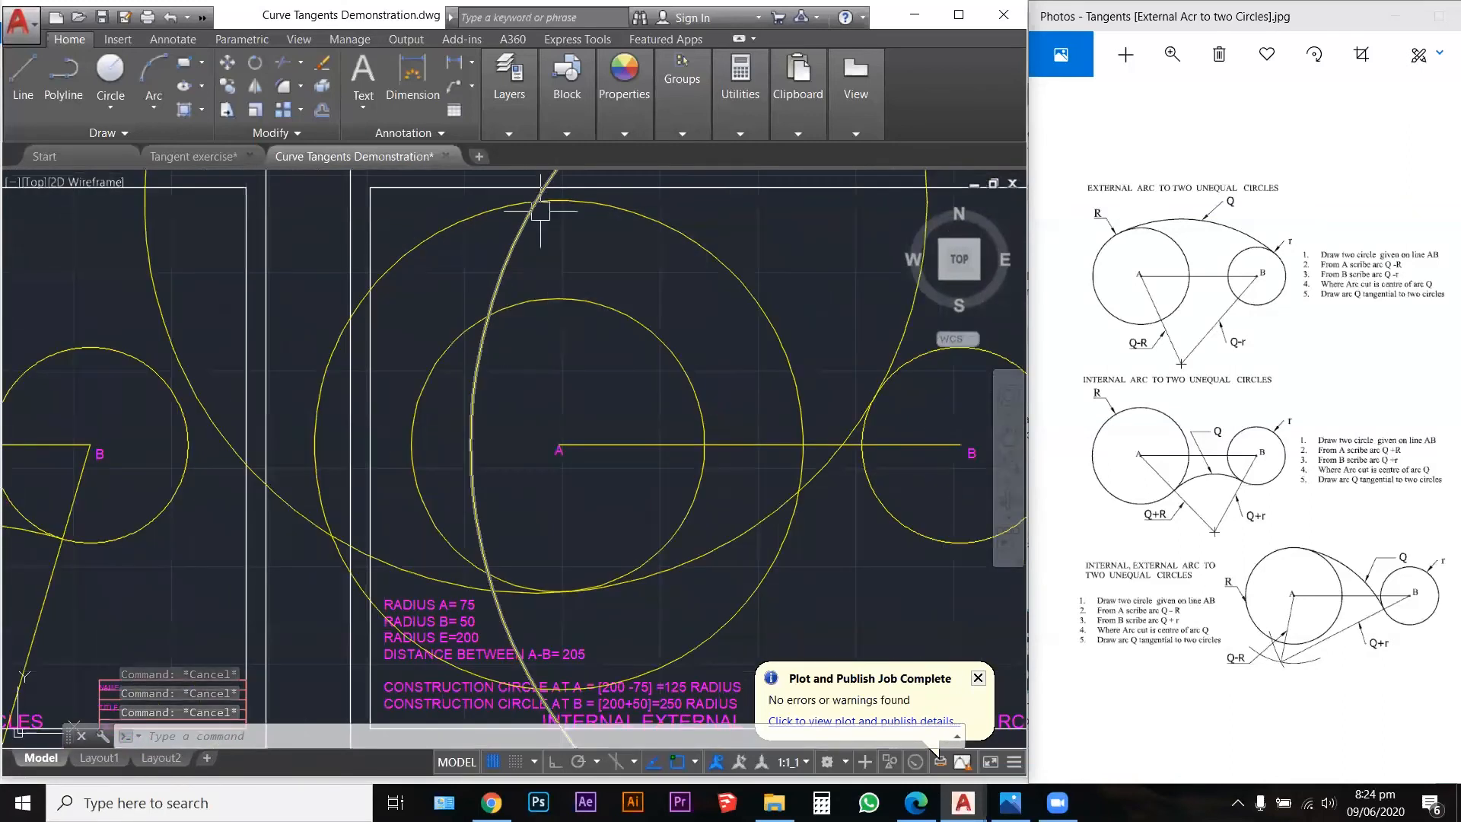
type("co")
key("Return")
left_click(558, 460)
key("Return")
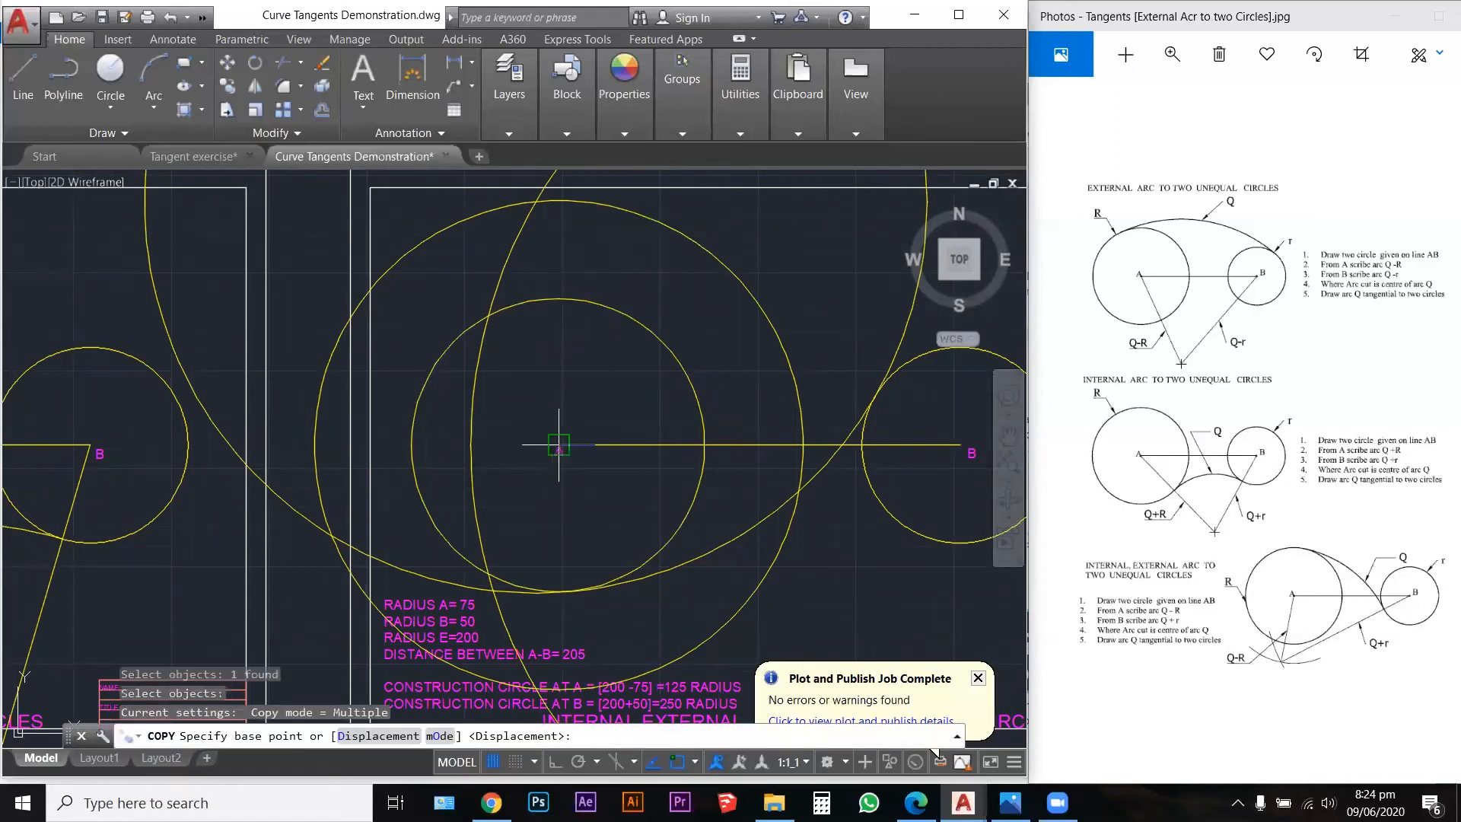
left_click(559, 445)
scroll(598, 479, "down", 2)
scroll(608, 380, "up", 6)
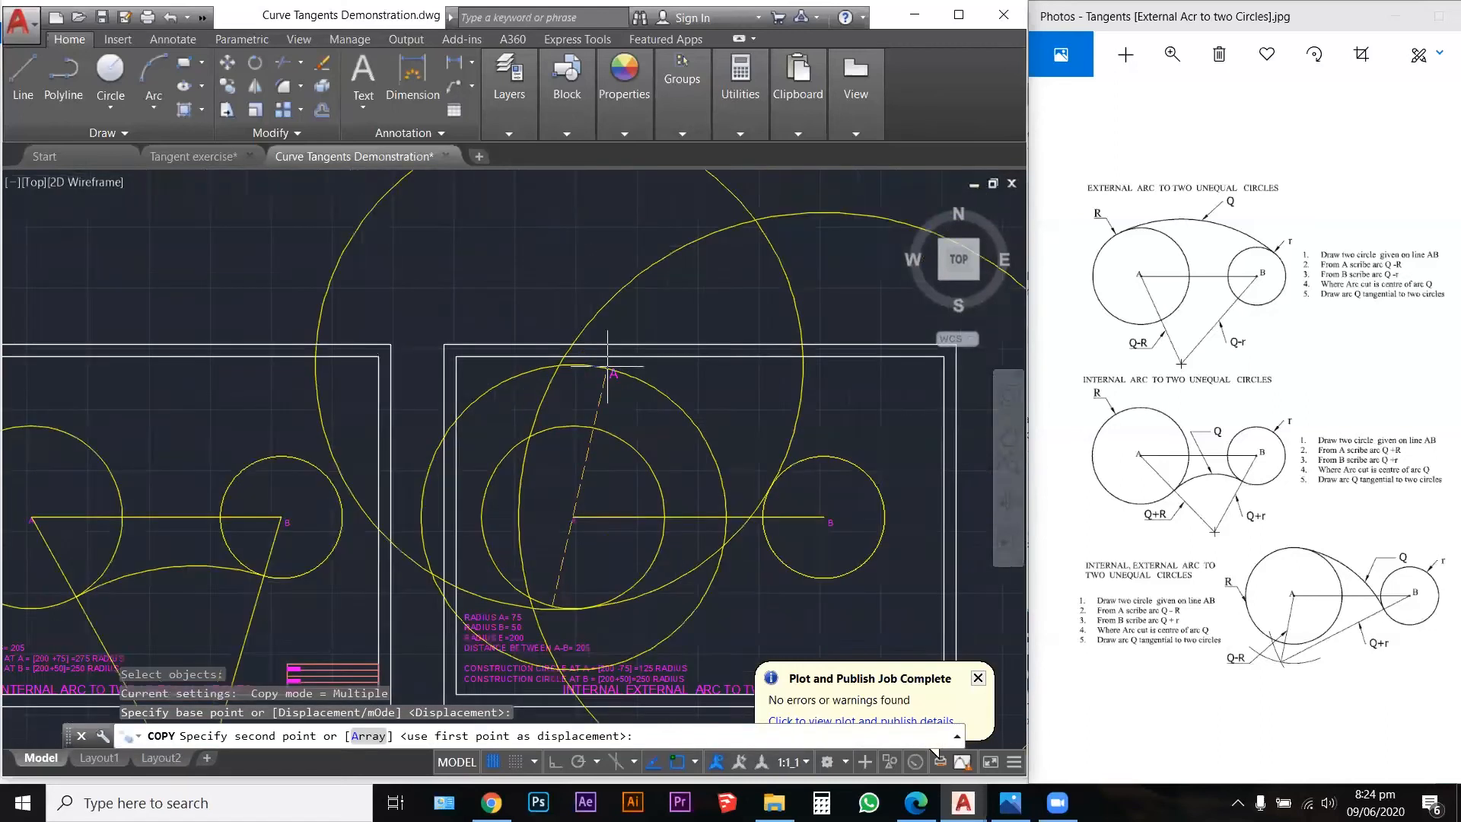
left_click(431, 378)
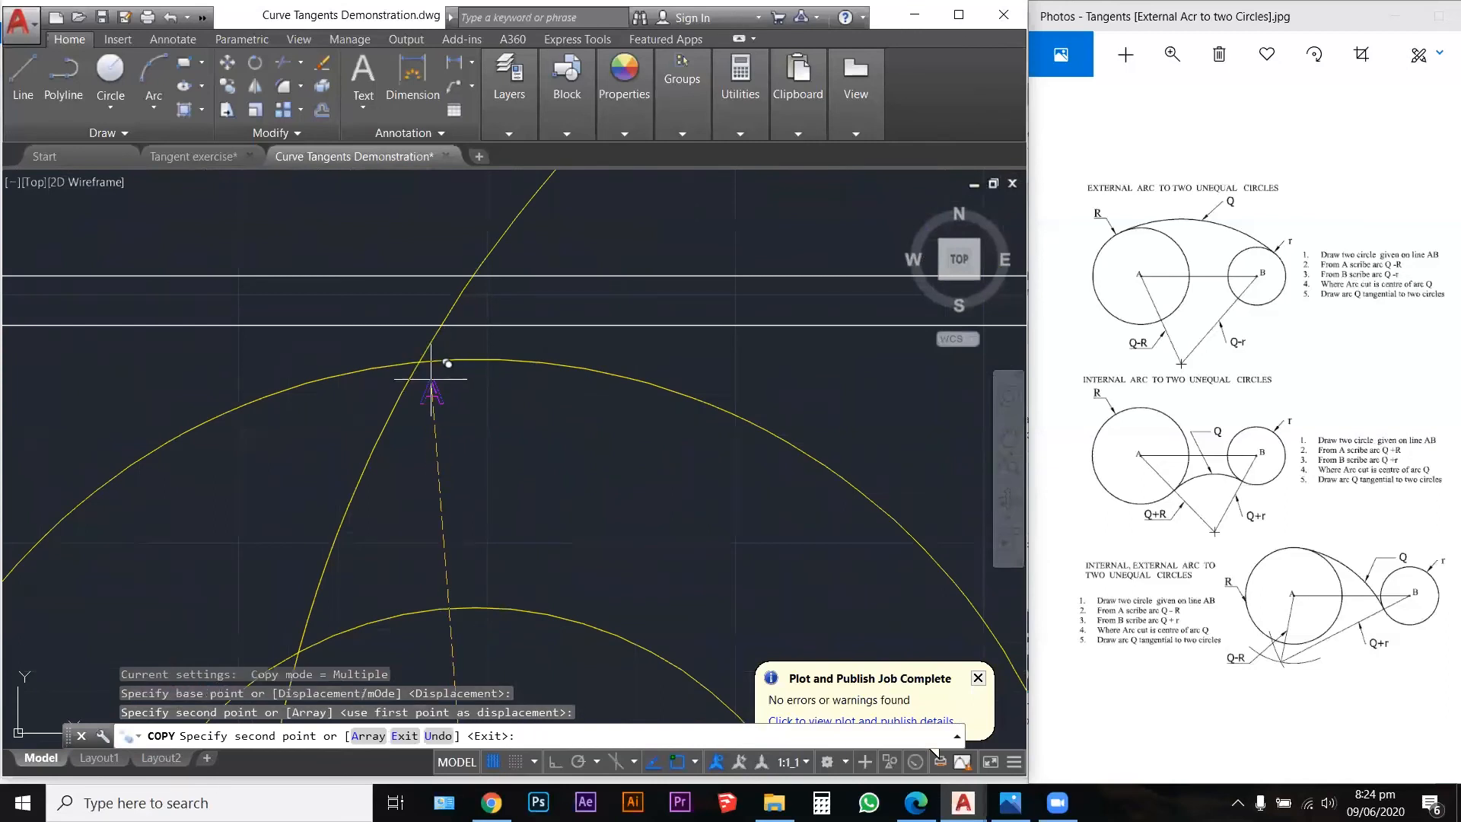
key("Escape")
Step: Change the copied label at the upper intersection to read E
double_click(433, 392)
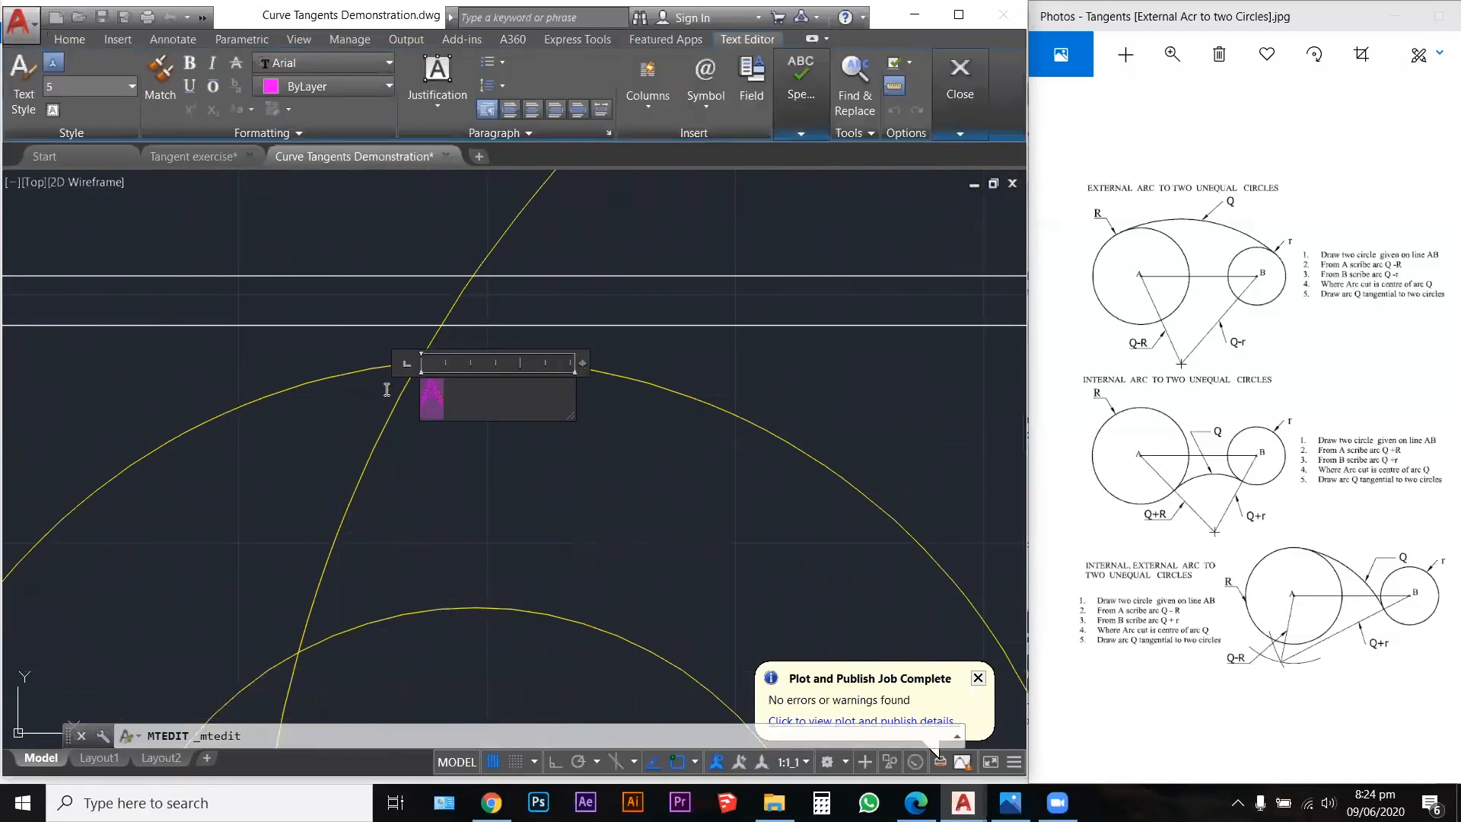
type("E")
left_click(465, 453)
key("Escape")
key("Escape")
key("Escape")
scroll(518, 388, "down", 4)
Step: Trim the part of A's construction circle lying inside B's construction circle, using B's construction circle as the cutting edge
type("TR")
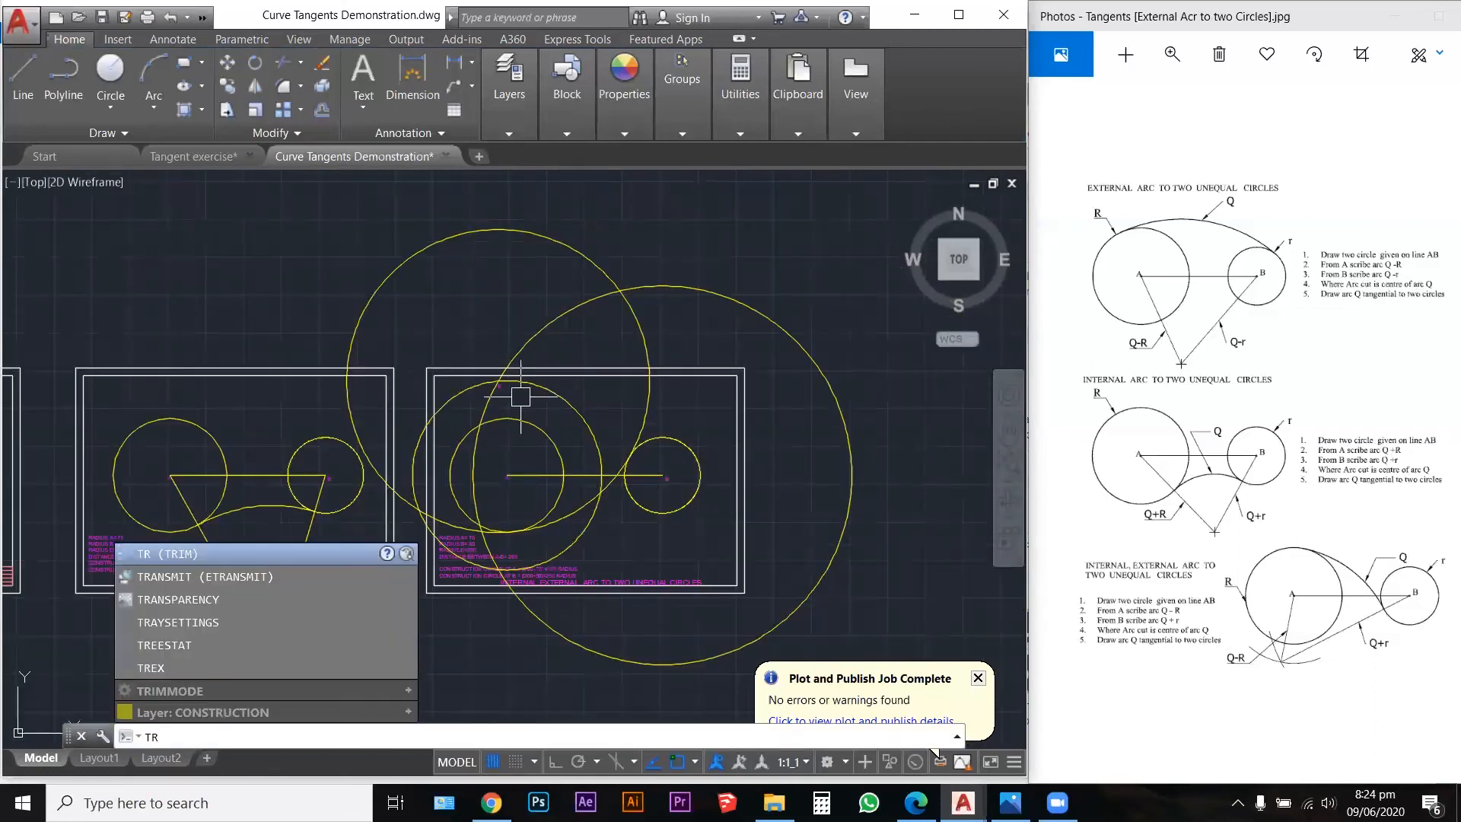
key("Return")
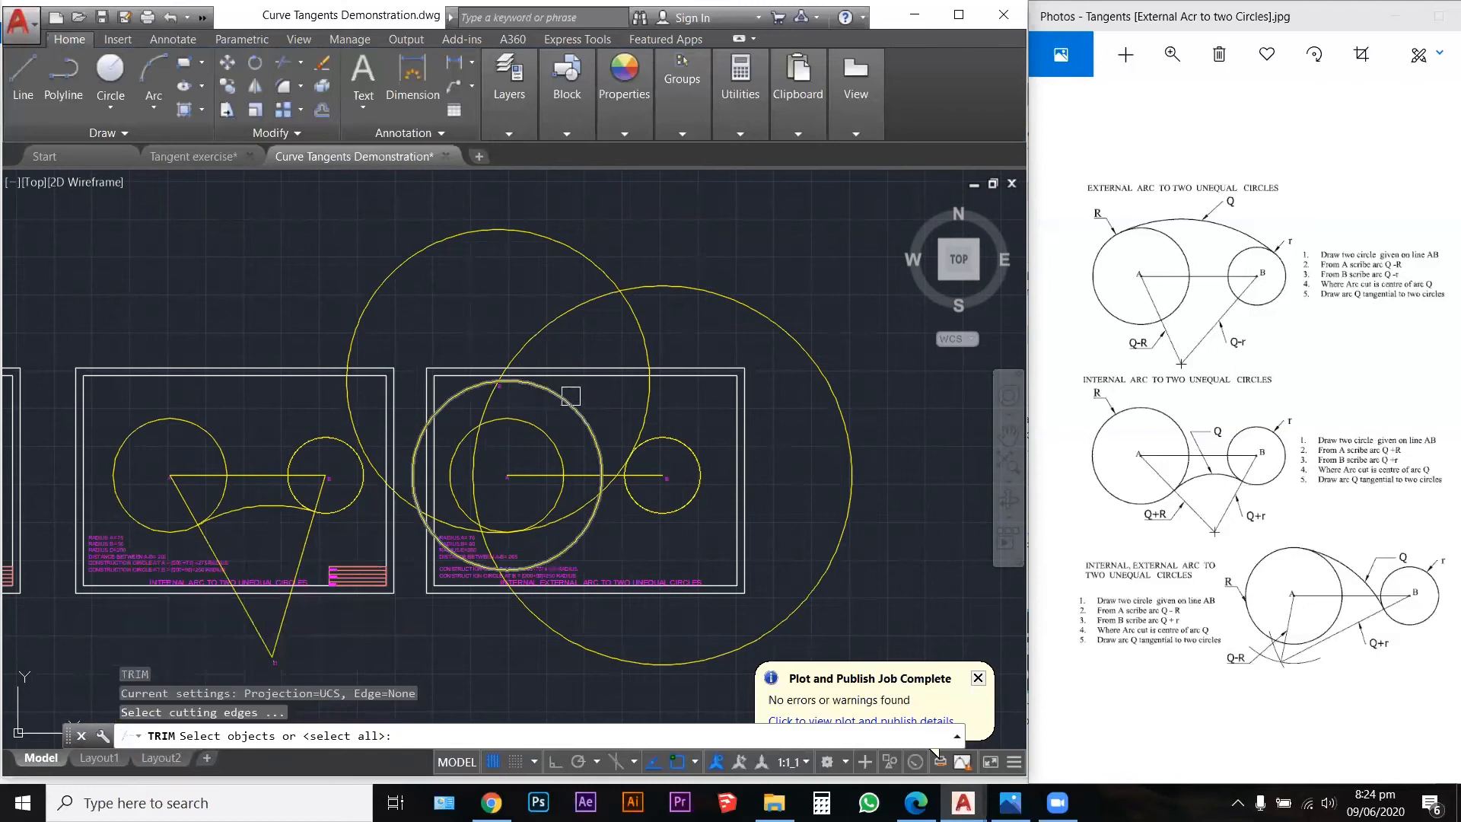
scroll(570, 397, "up", 2)
scroll(701, 486, "down", 2)
left_click(759, 571)
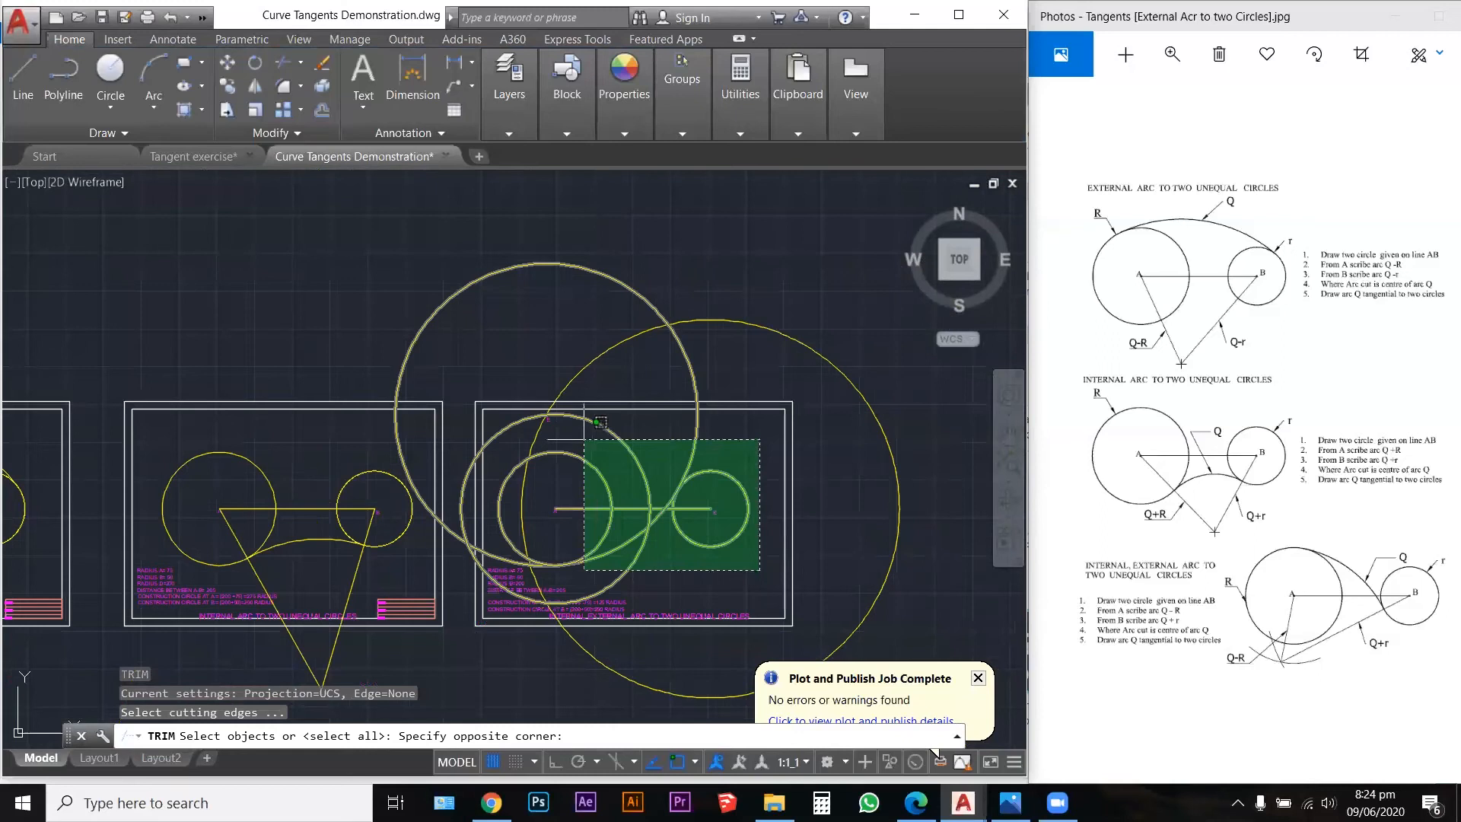
left_click(590, 418)
left_click(617, 346)
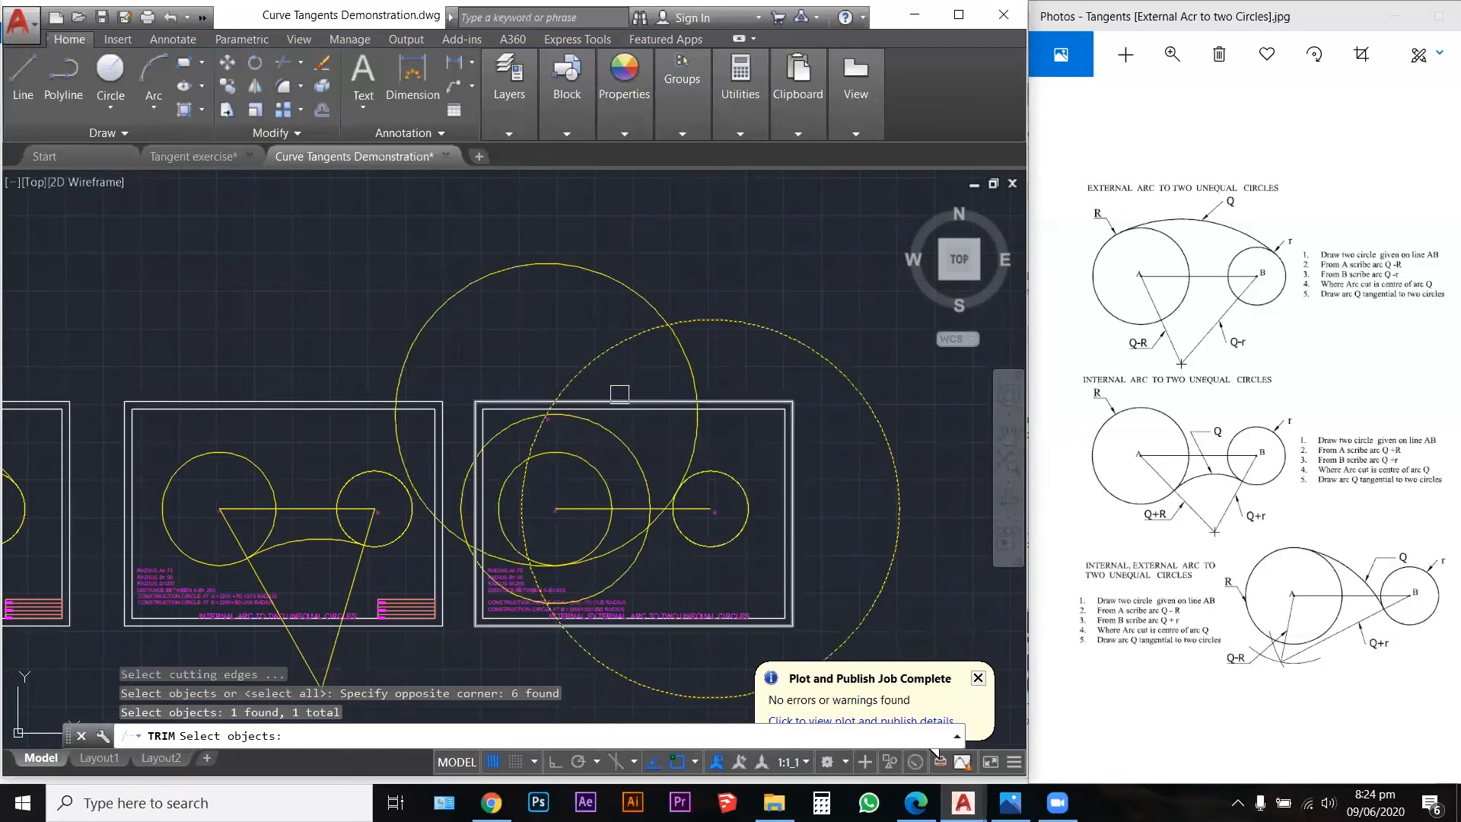
key("Return")
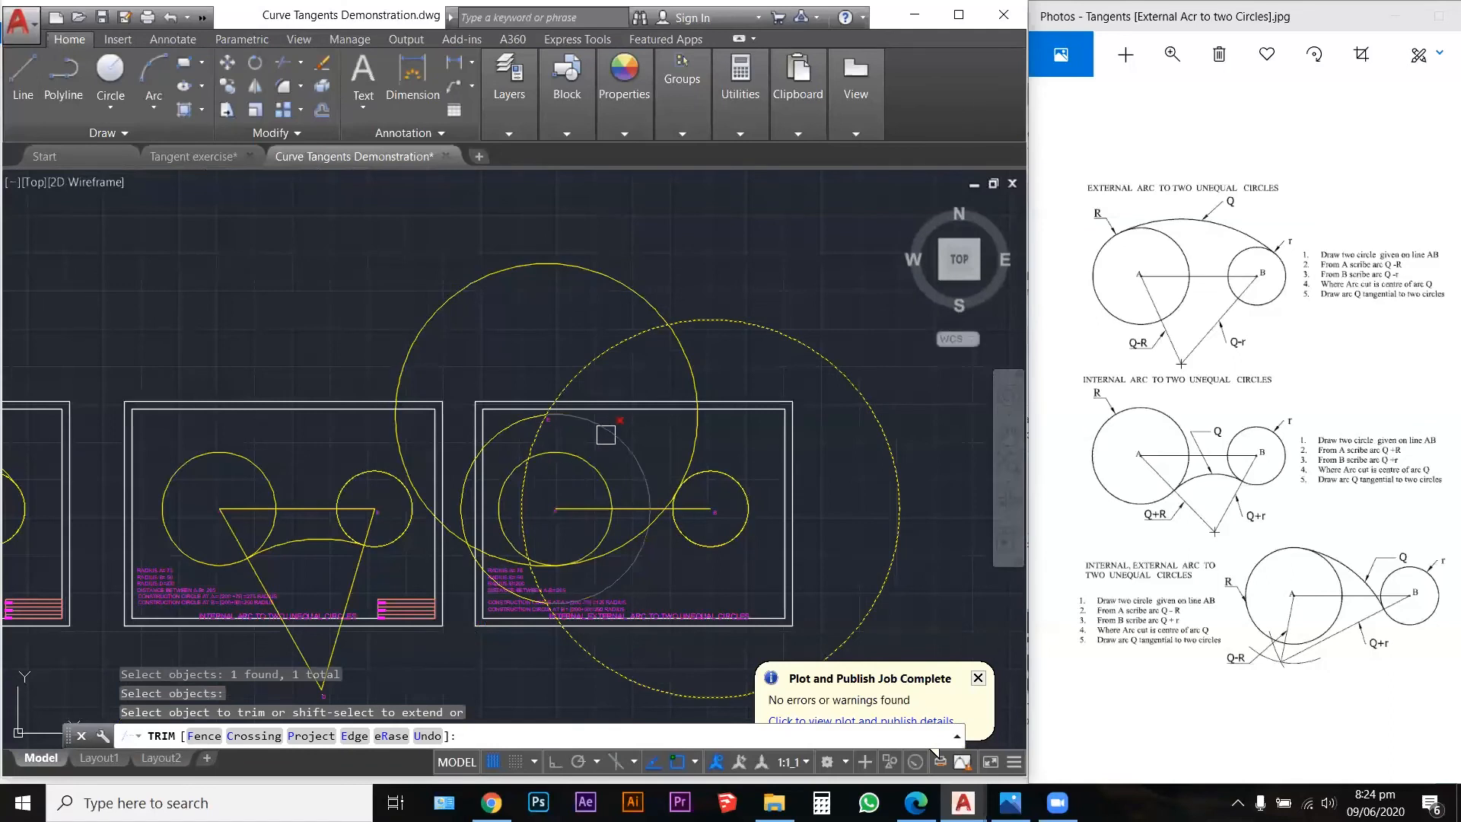
scroll(616, 443, "up", 2)
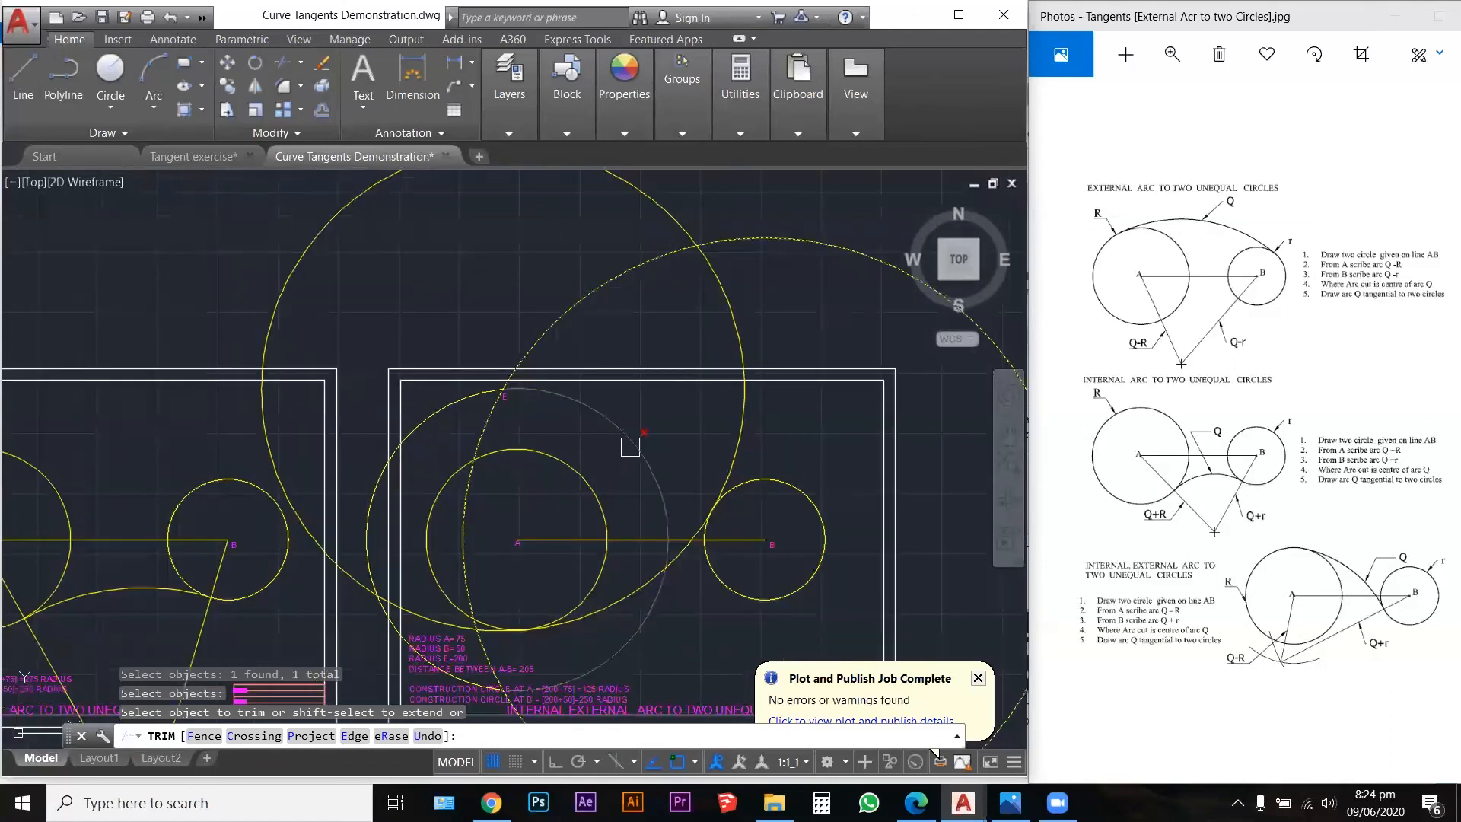
left_click(632, 446)
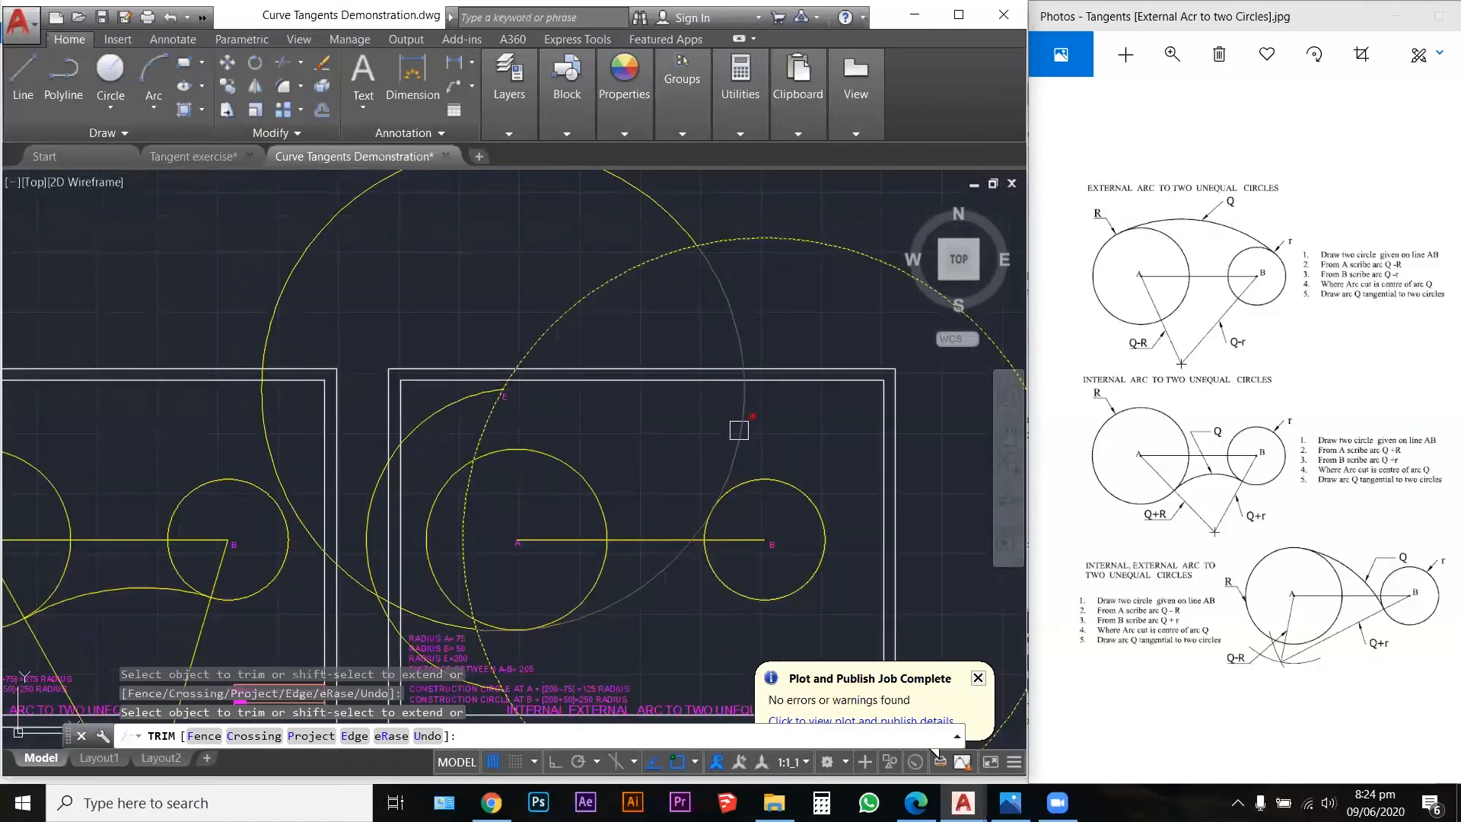
left_click(585, 311)
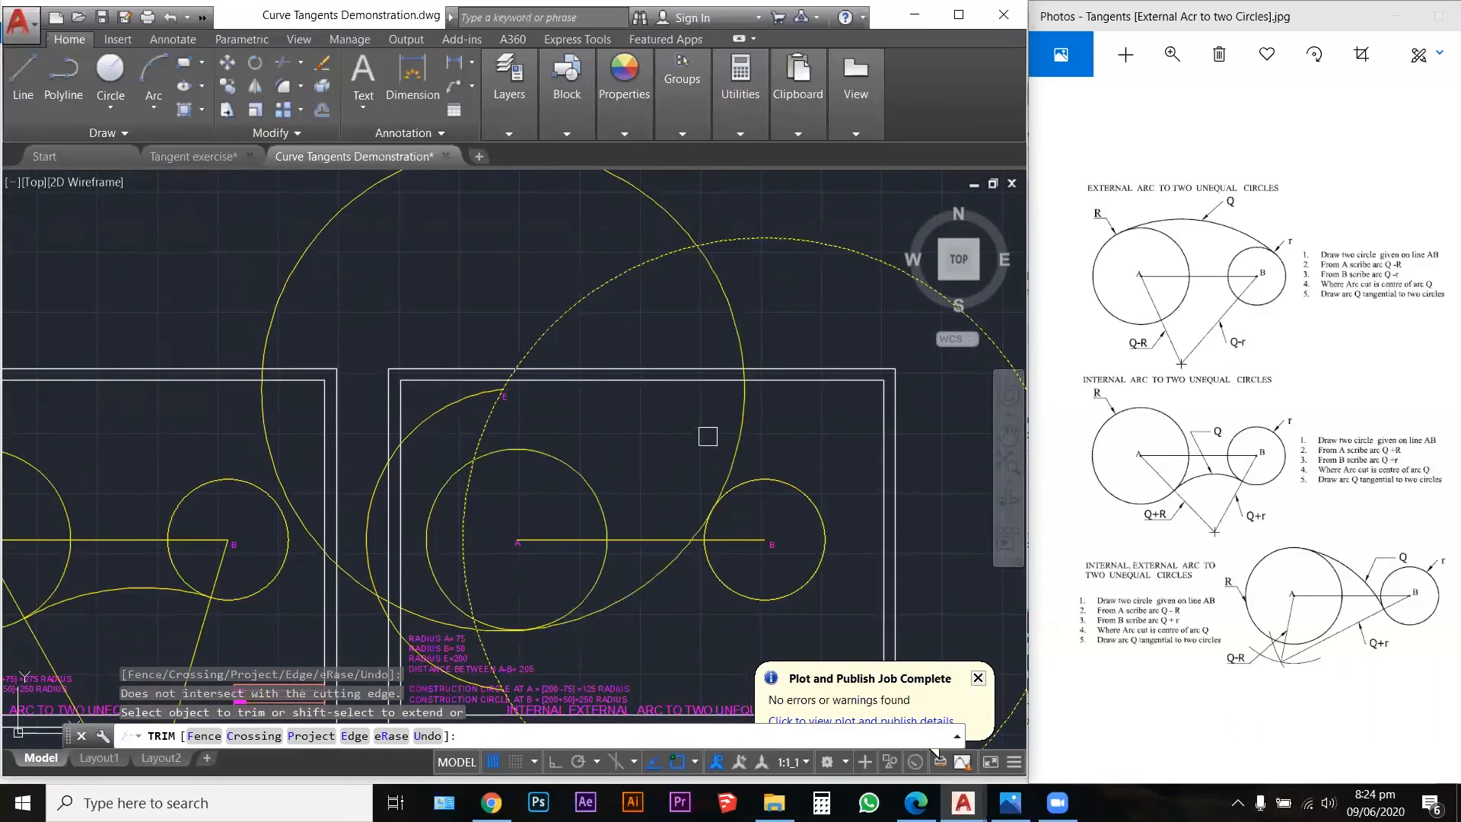
scroll(702, 434, "down", 2)
key("Escape")
Step: Trim the excess of both construction circles and the radius 200 circle, keeping the tangent arc between circles A and B
type("TR")
key("Return")
left_click(768, 563)
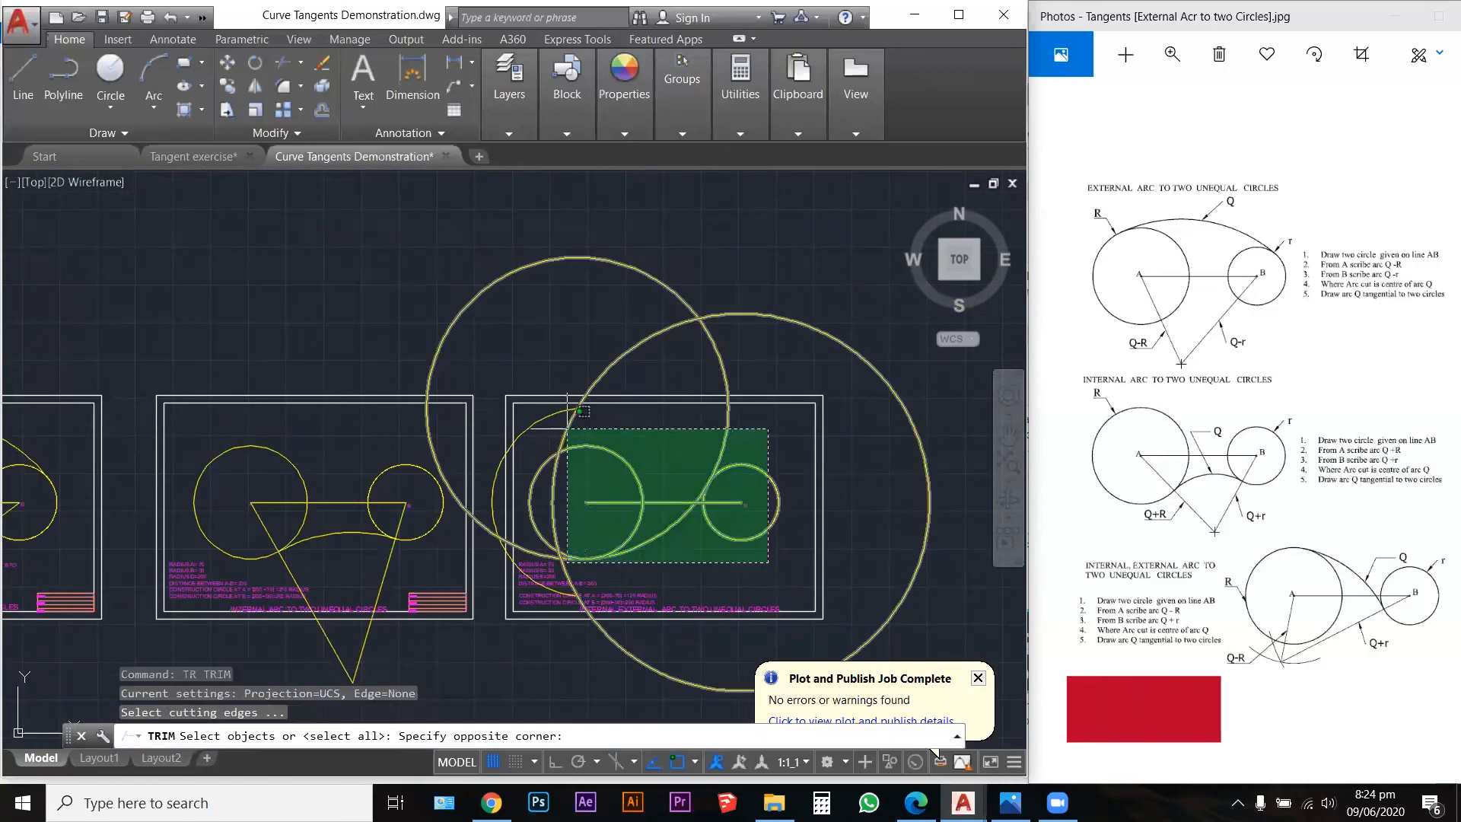
left_click(566, 426)
key("Return")
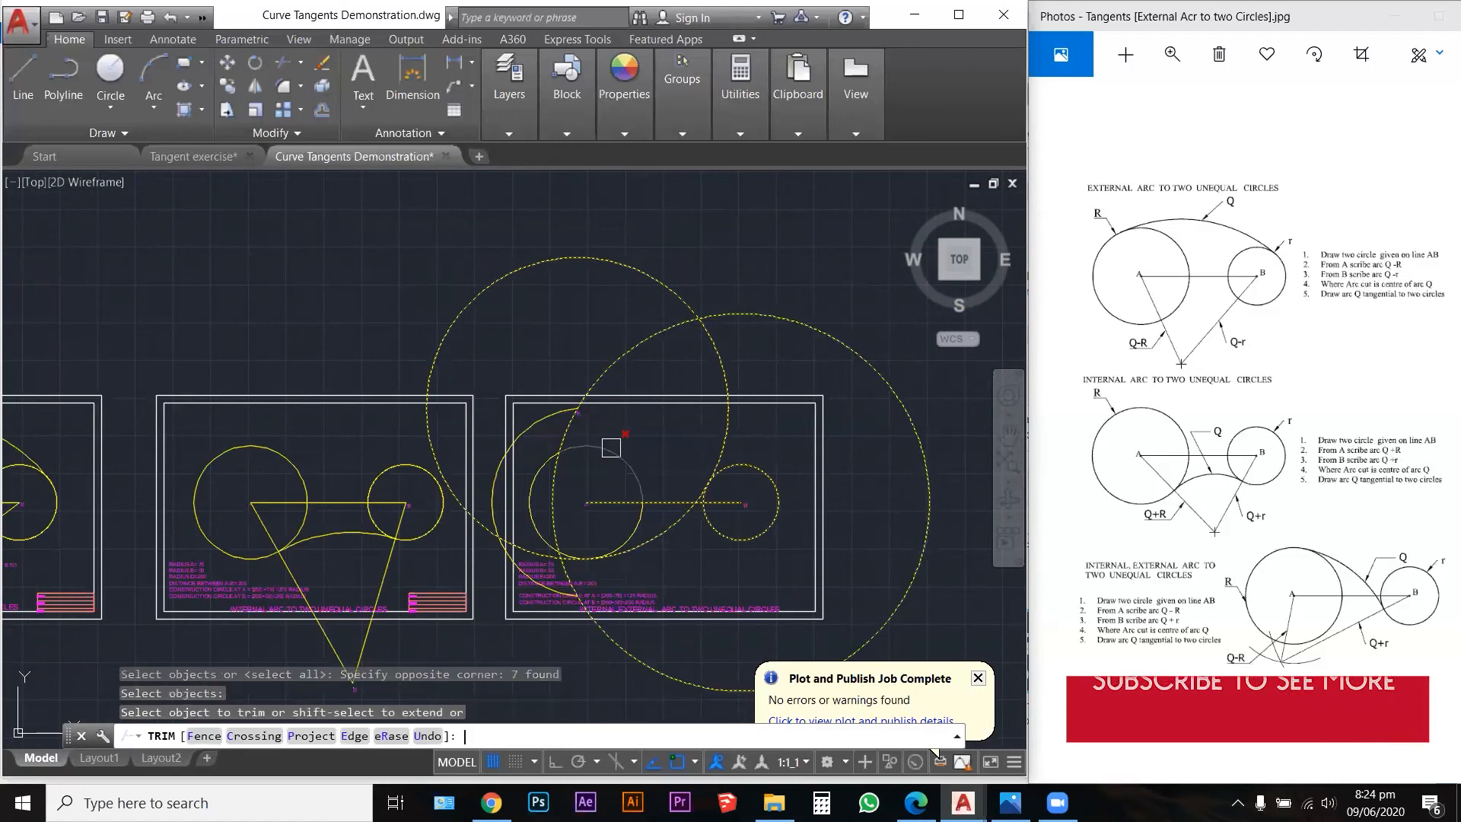
left_click(789, 320)
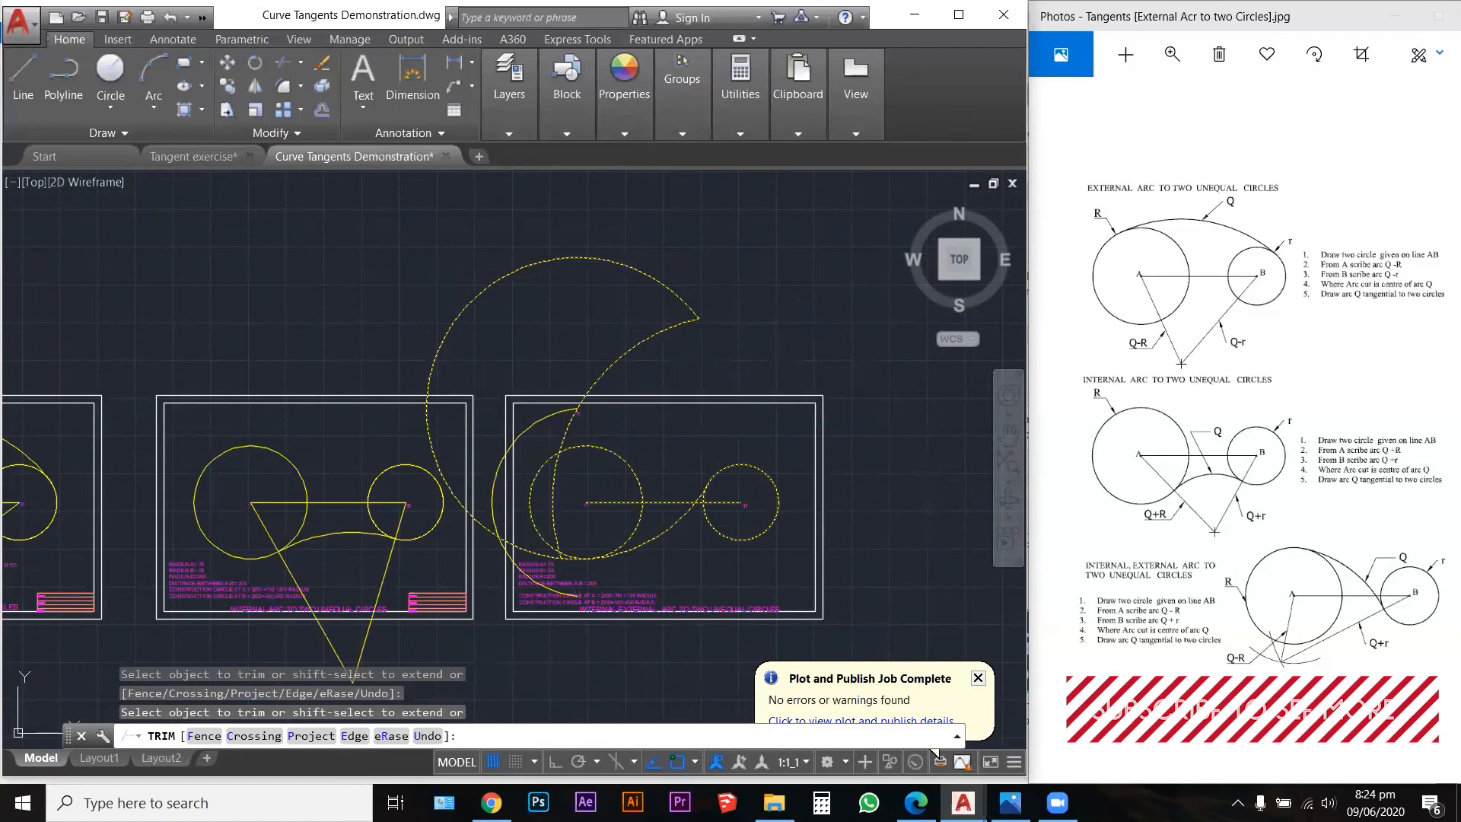
left_click(611, 265)
left_click(550, 418)
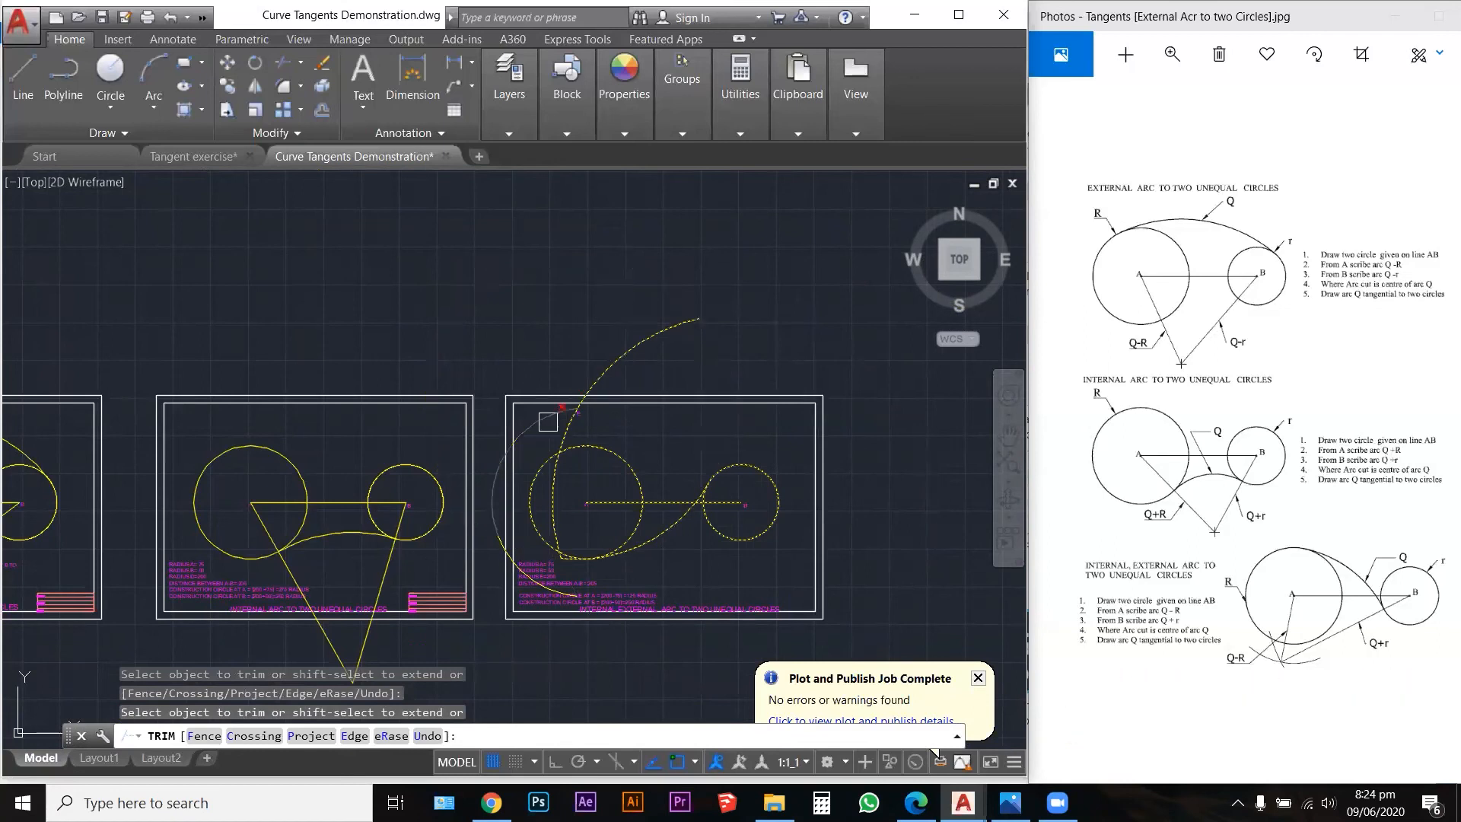
scroll(577, 543, "up", 6)
scroll(576, 545, "down", 2)
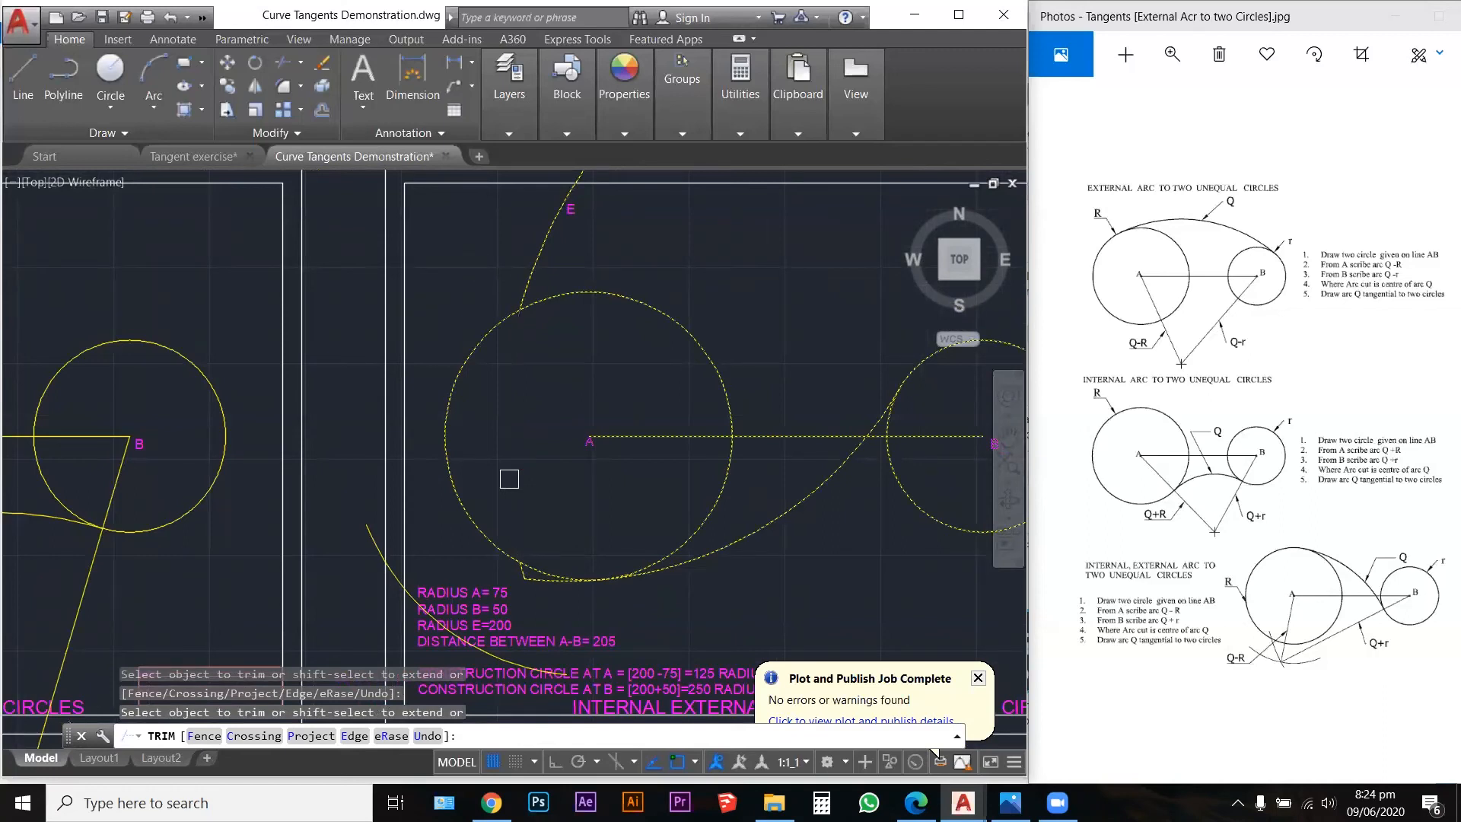
Step: Try to trim the short construction stub at the tangent arc's end below circle A
scroll(494, 491, "down", 1)
scroll(482, 508, "up", 6)
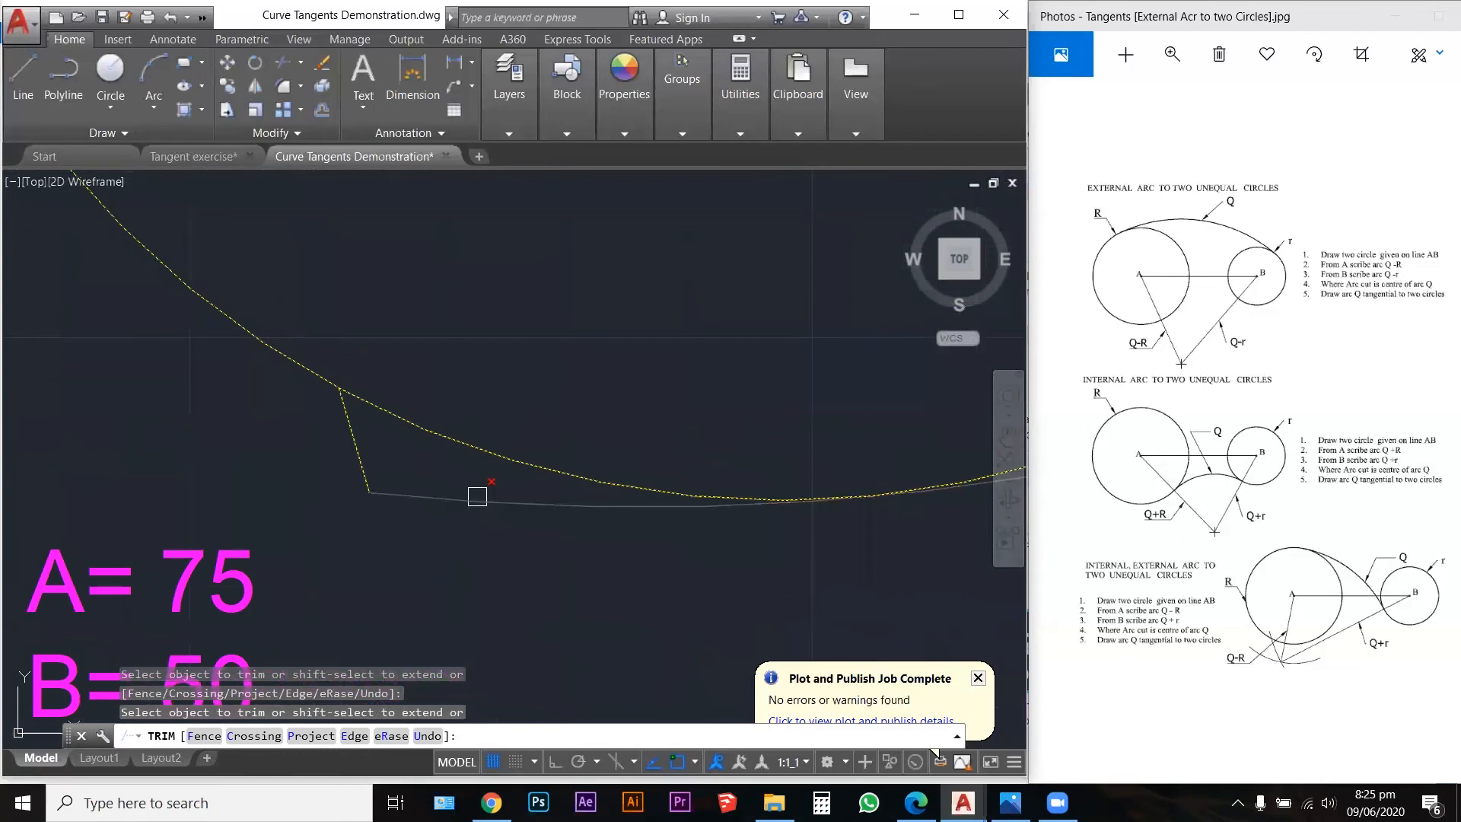
scroll(477, 496, "down", 6)
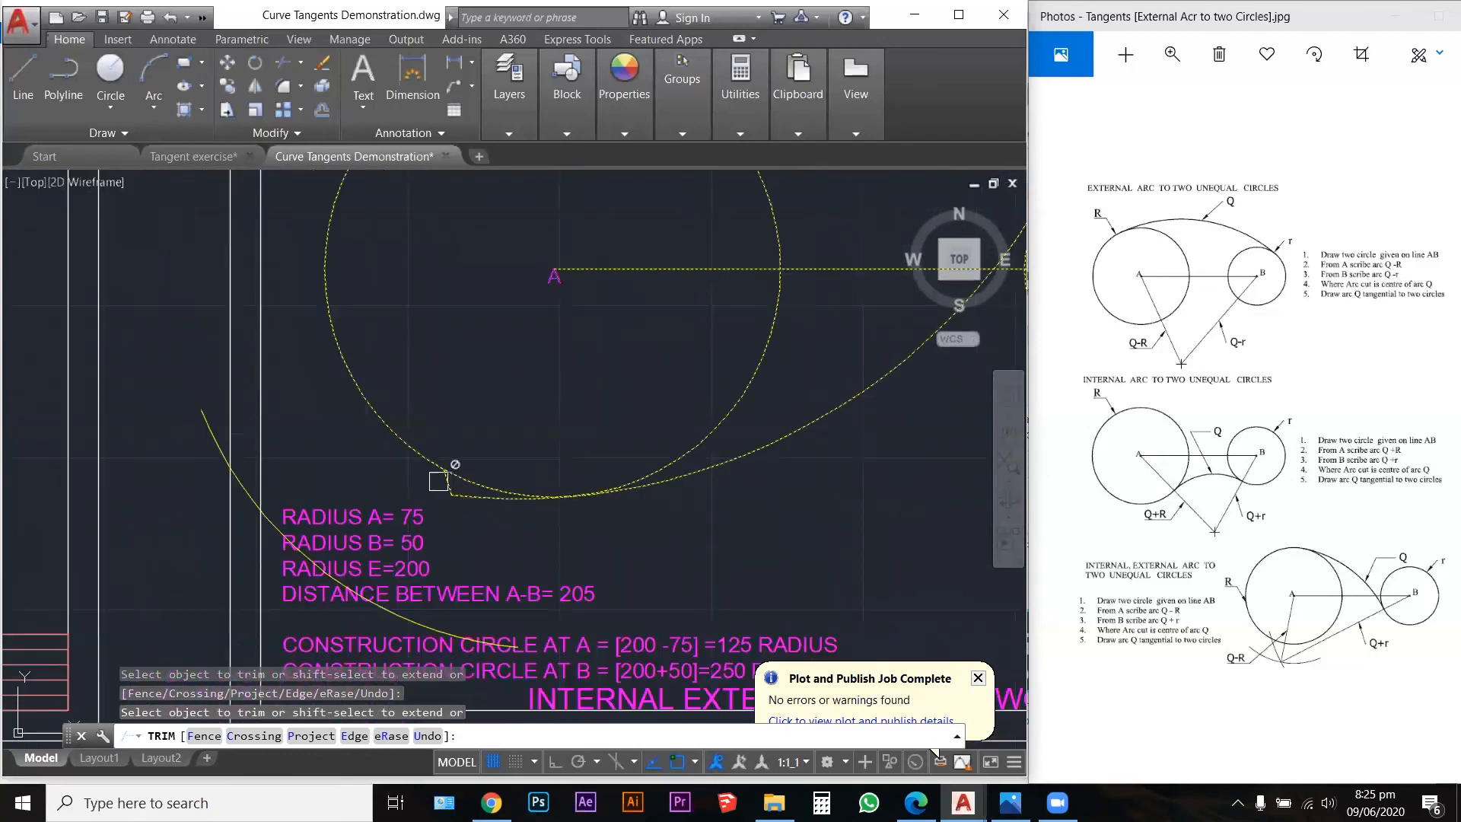
scroll(433, 495, "down", 2)
left_click(429, 510)
scroll(561, 408, "down", 4)
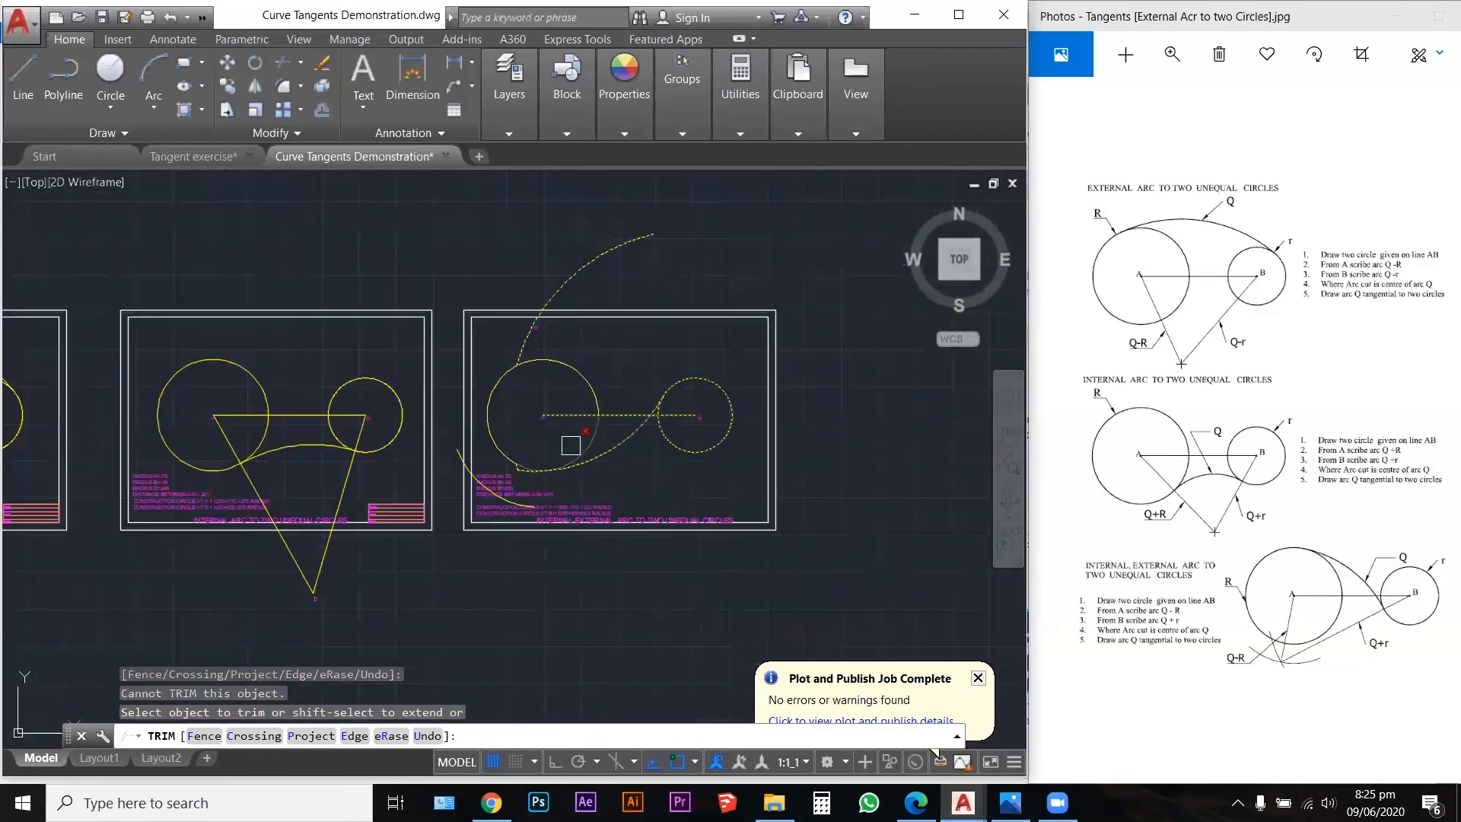
key("Escape")
Step: Erase the leftover construction arcs above and beside the large circle, including the short stub at the tangent arc's end
left_click(599, 254)
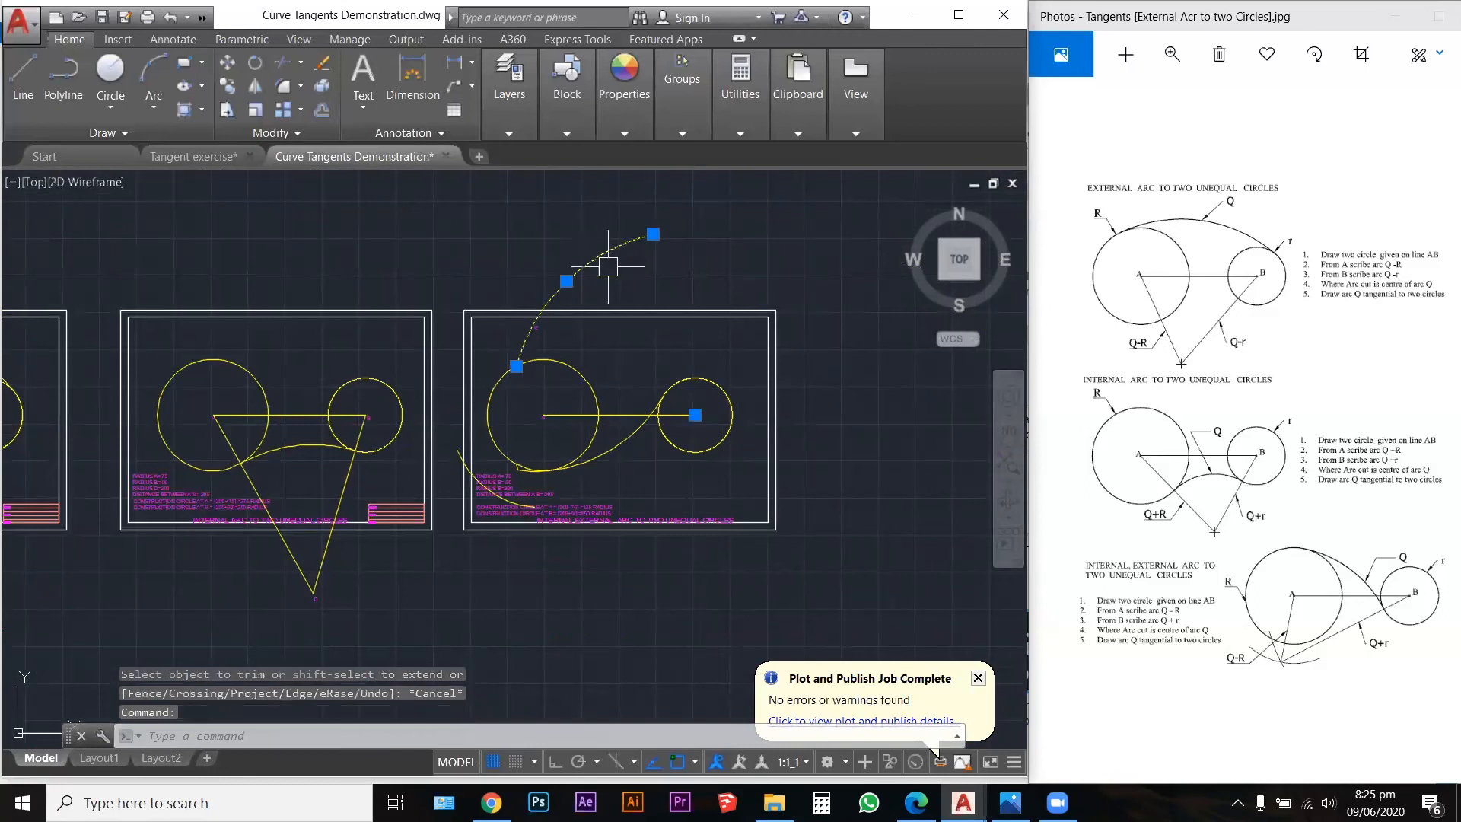
key("Delete")
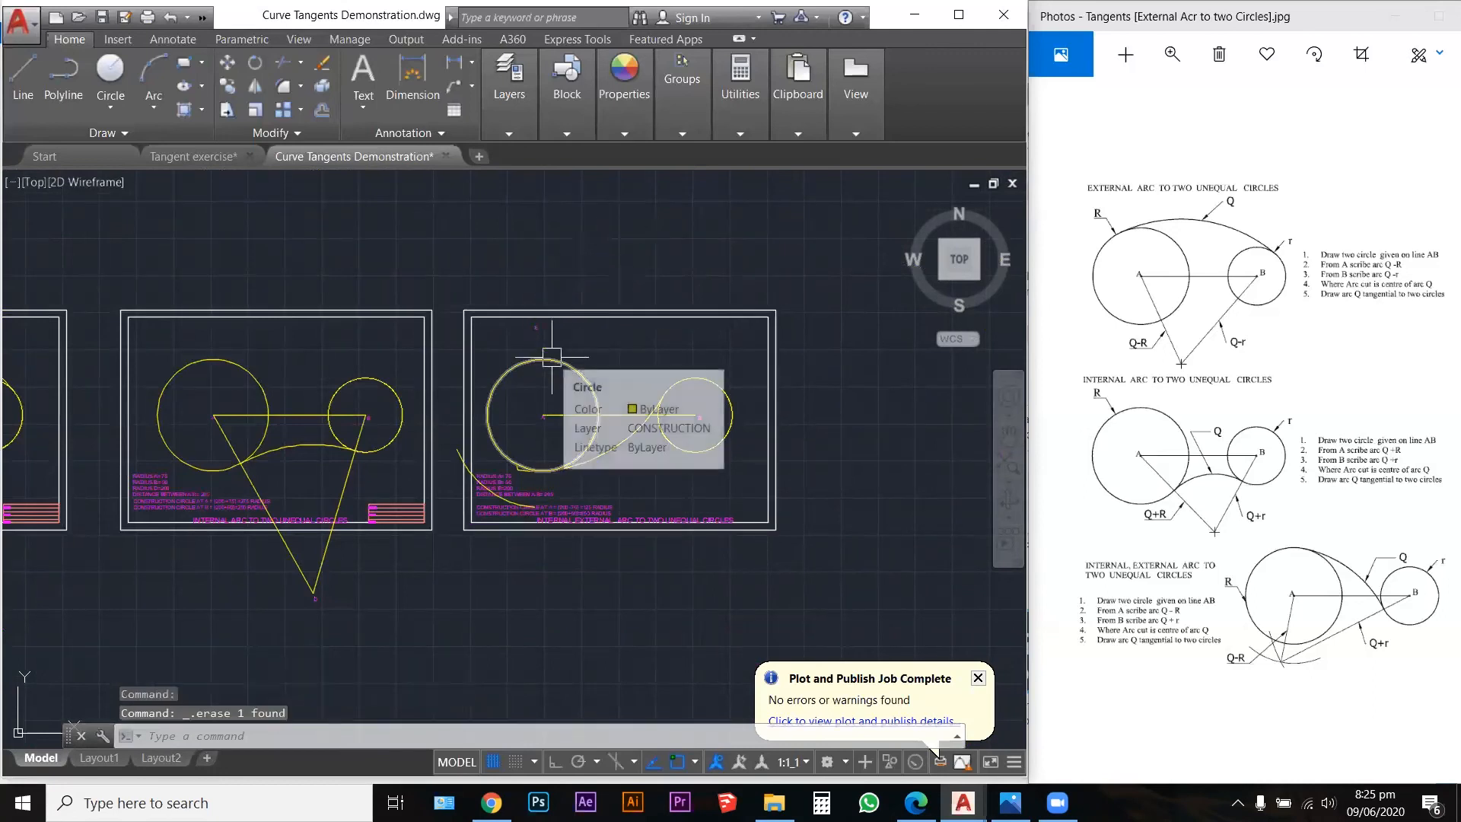
scroll(636, 384, "up", 2)
scroll(525, 563, "up", 3)
scroll(523, 562, "up", 3)
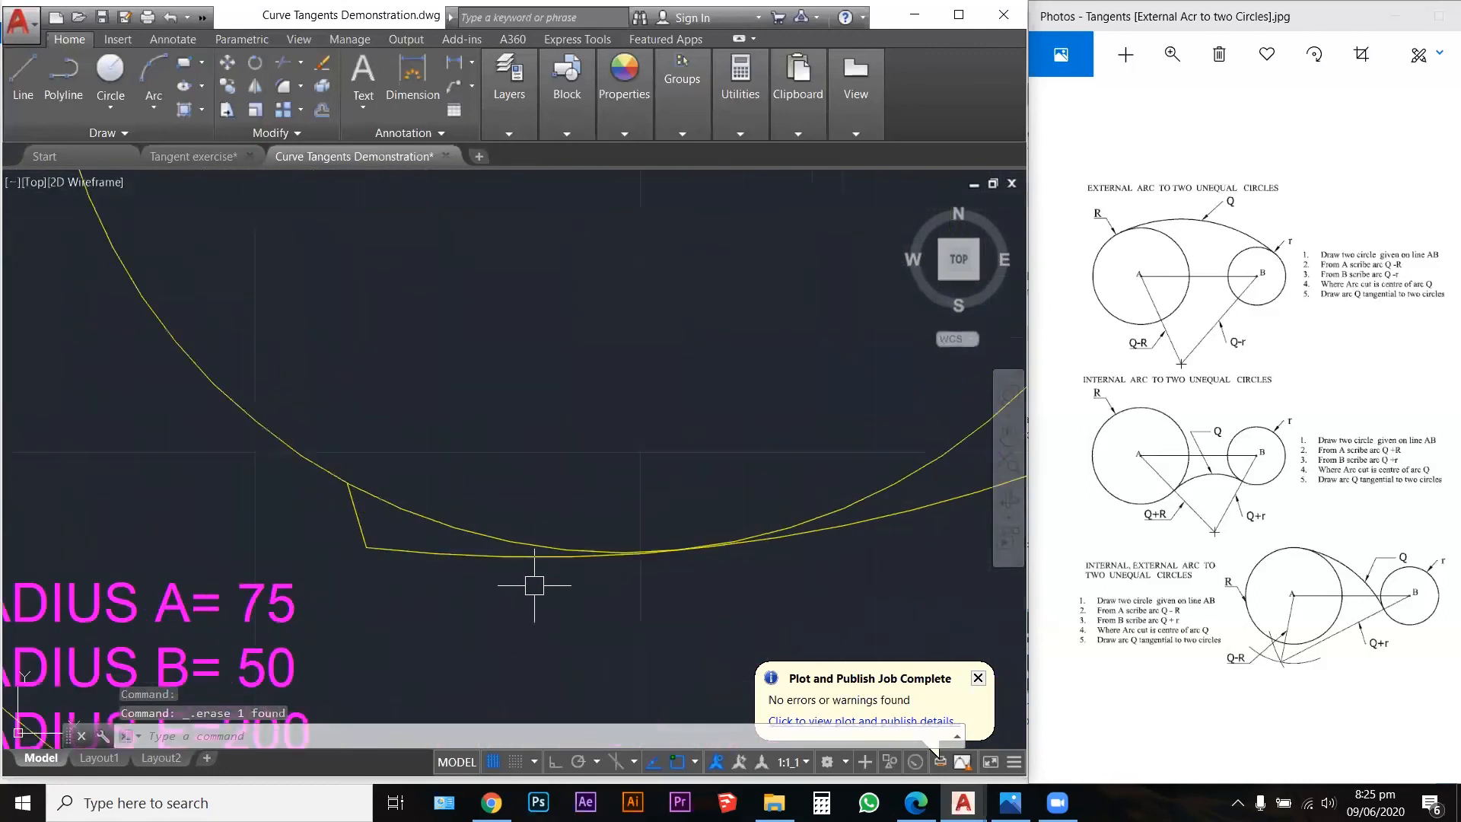
scroll(368, 506, "down", 2)
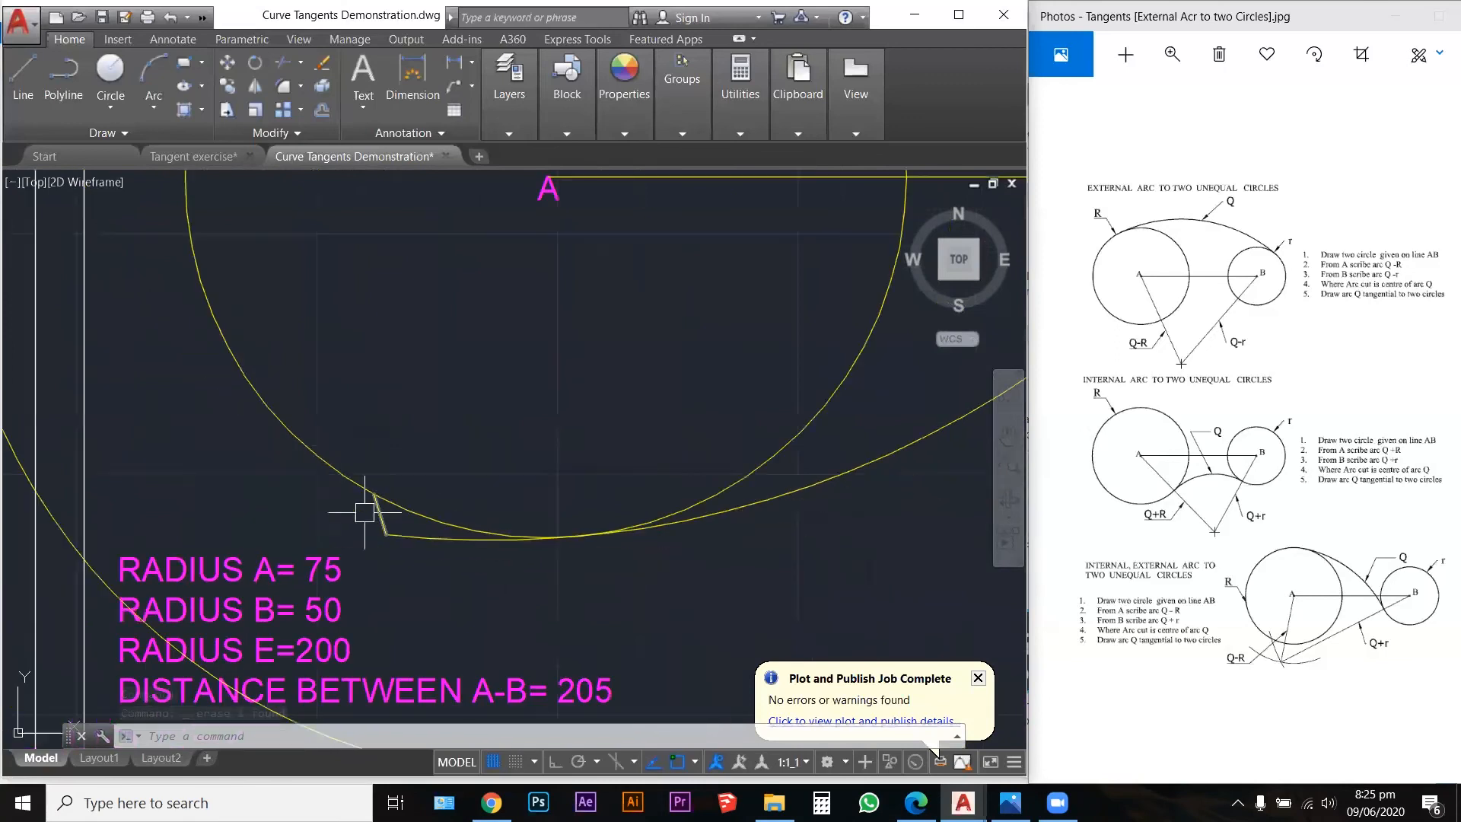
scroll(440, 520, "down", 5)
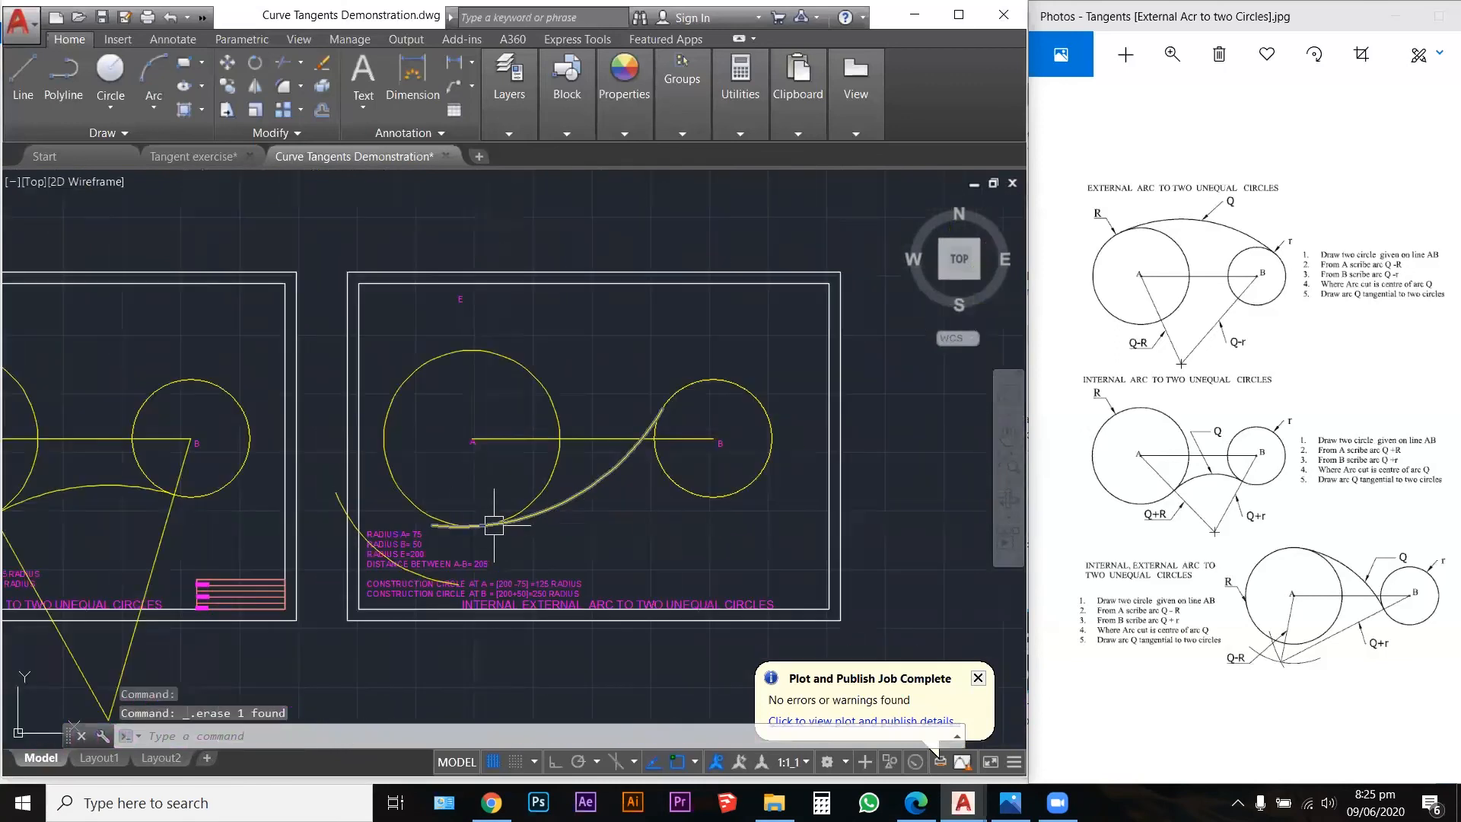
left_click(327, 496)
key("Delete")
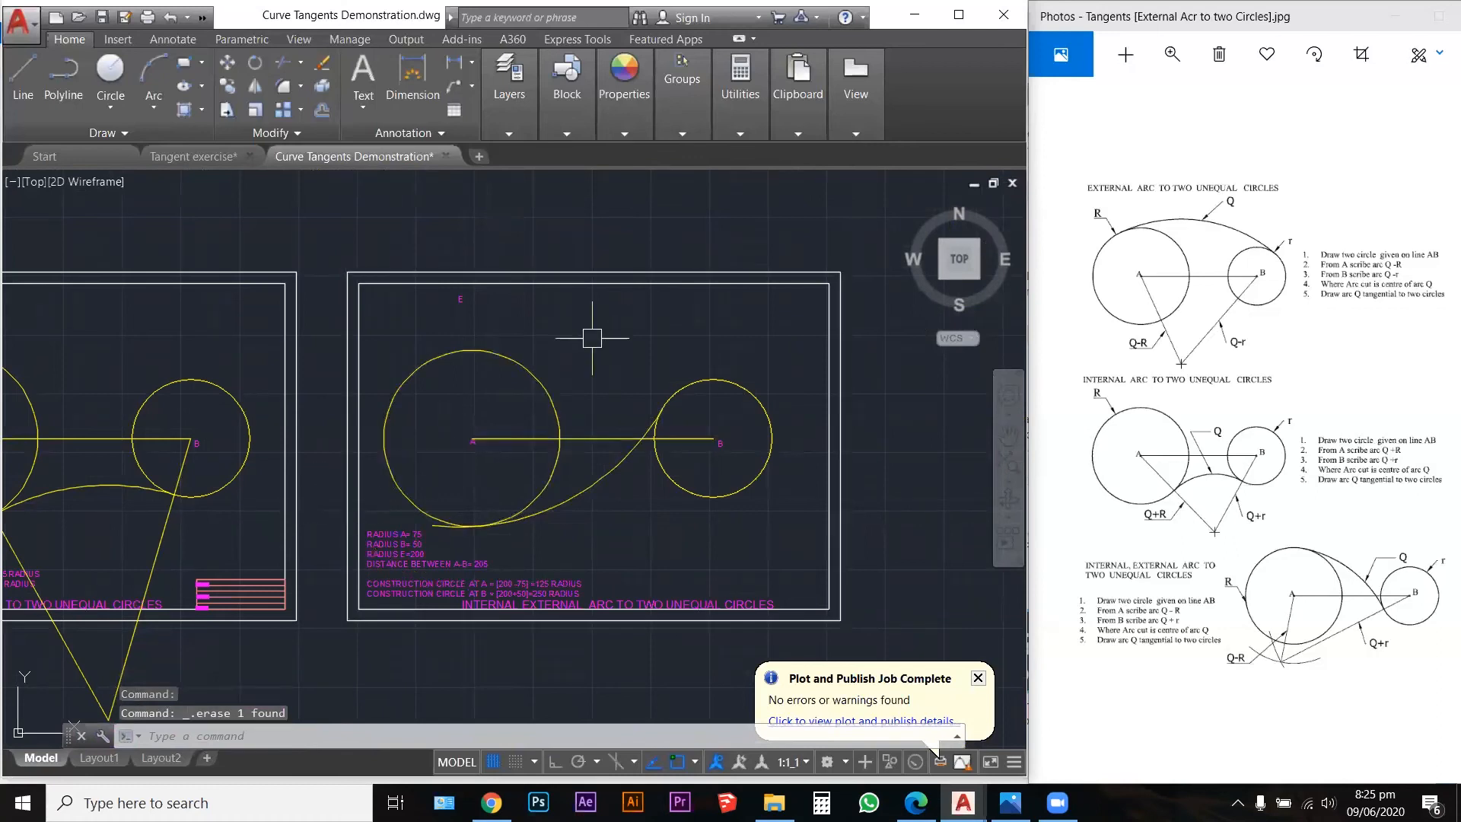
type("l")
key("Return")
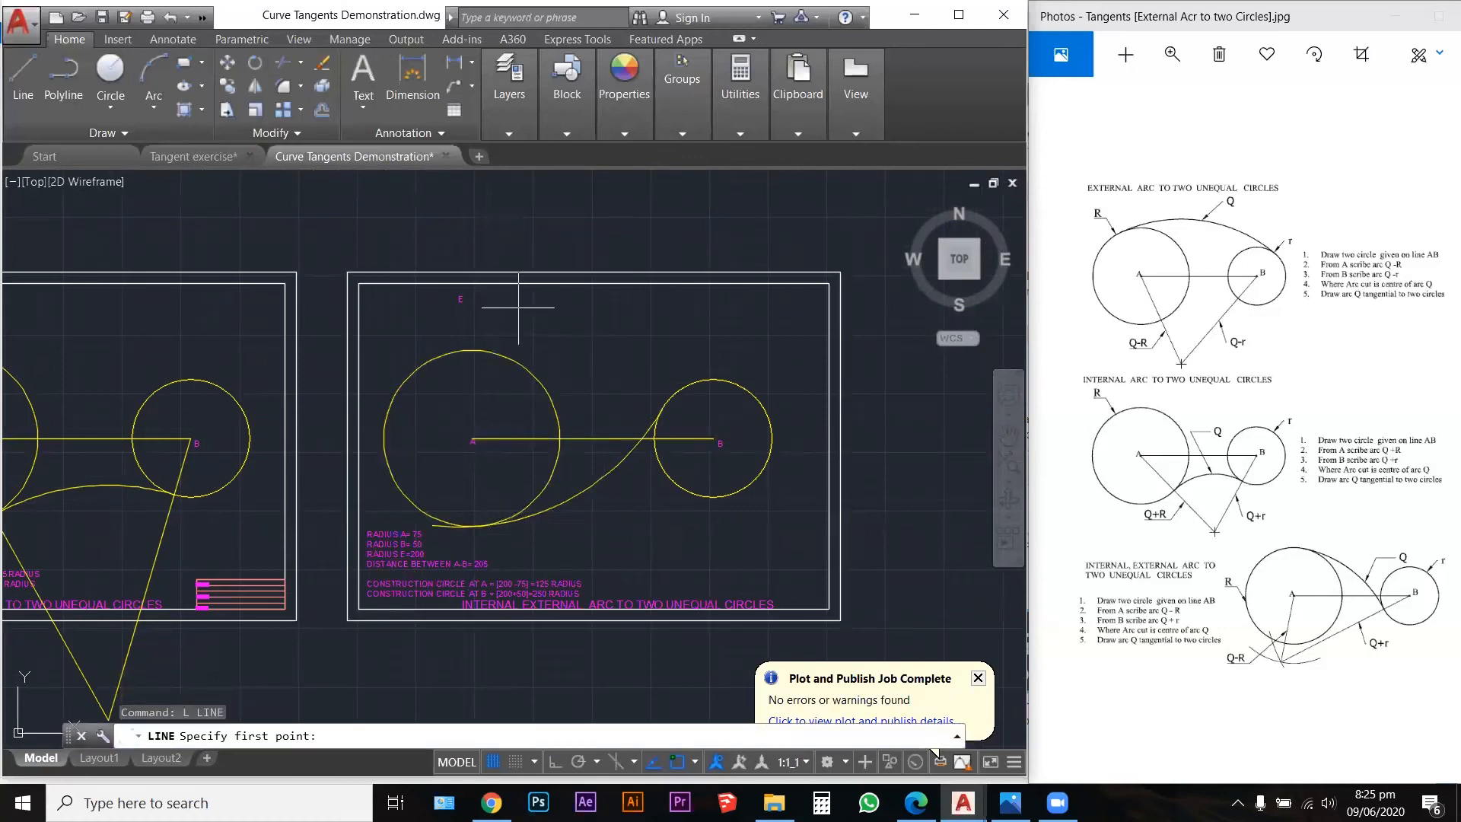
left_click(475, 436)
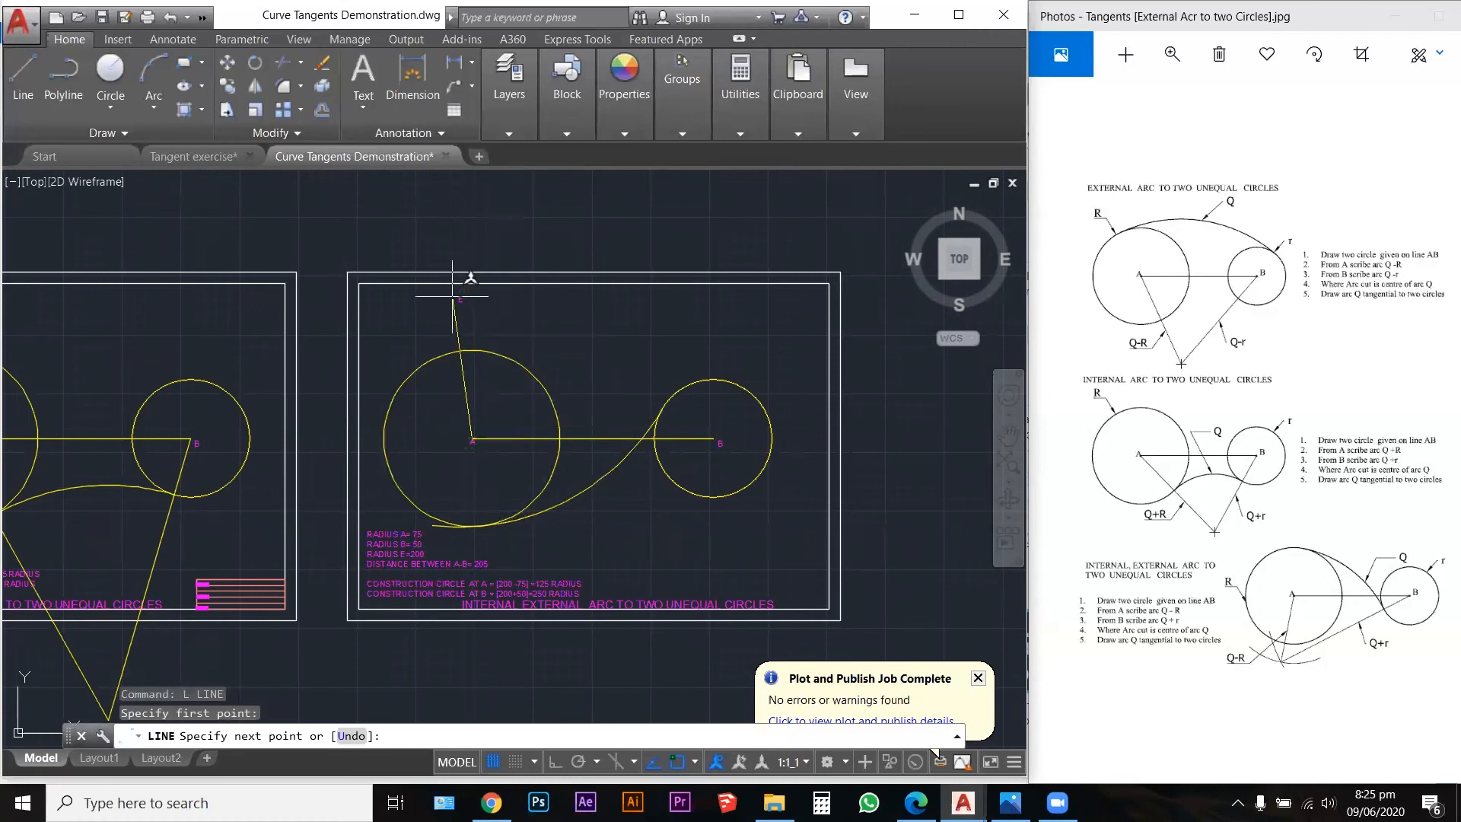
scroll(457, 293, "up", 5)
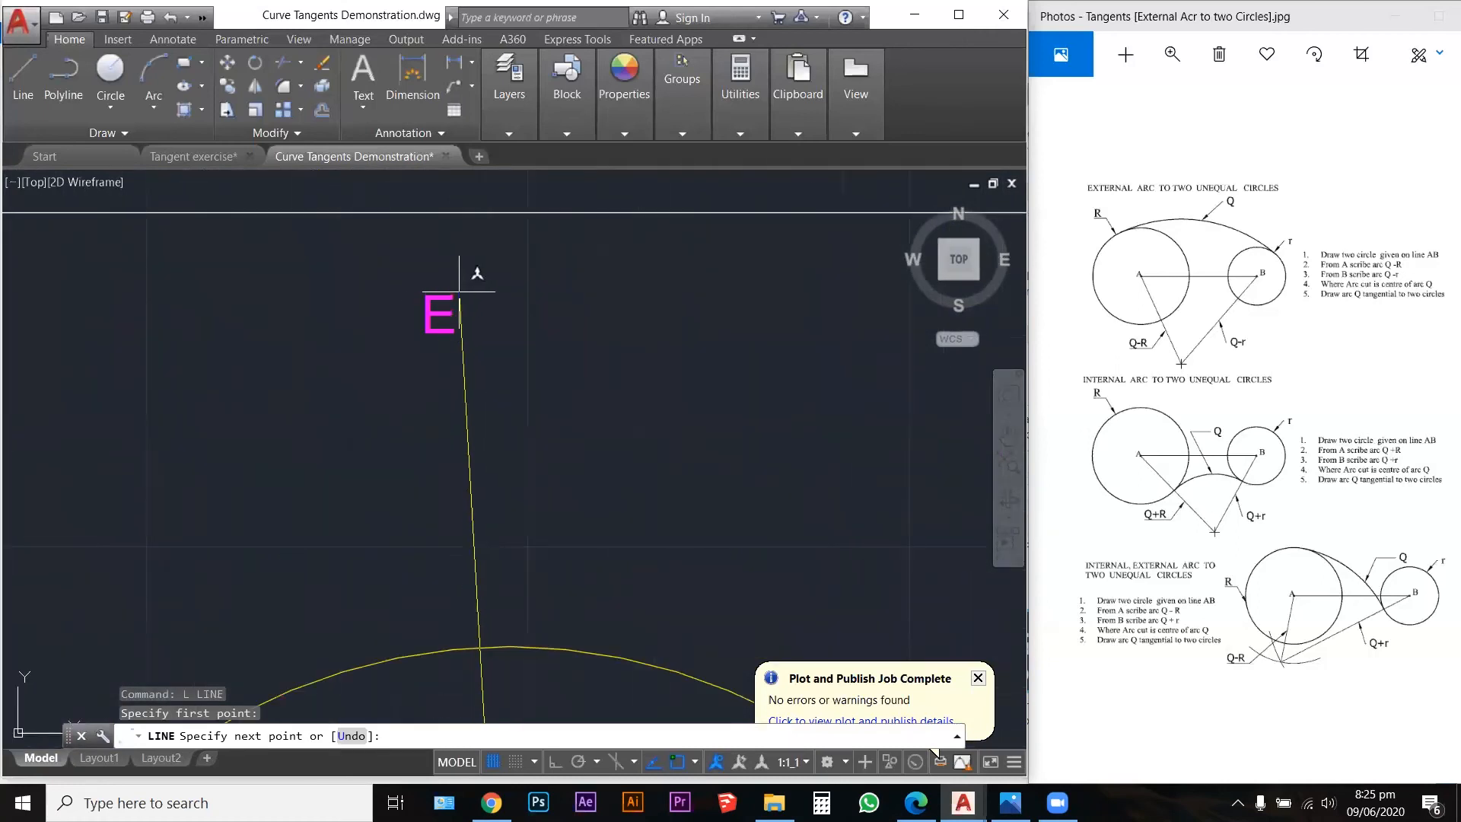
scroll(459, 291, "down", 5)
key("Escape")
key("Escape")
key("Escape")
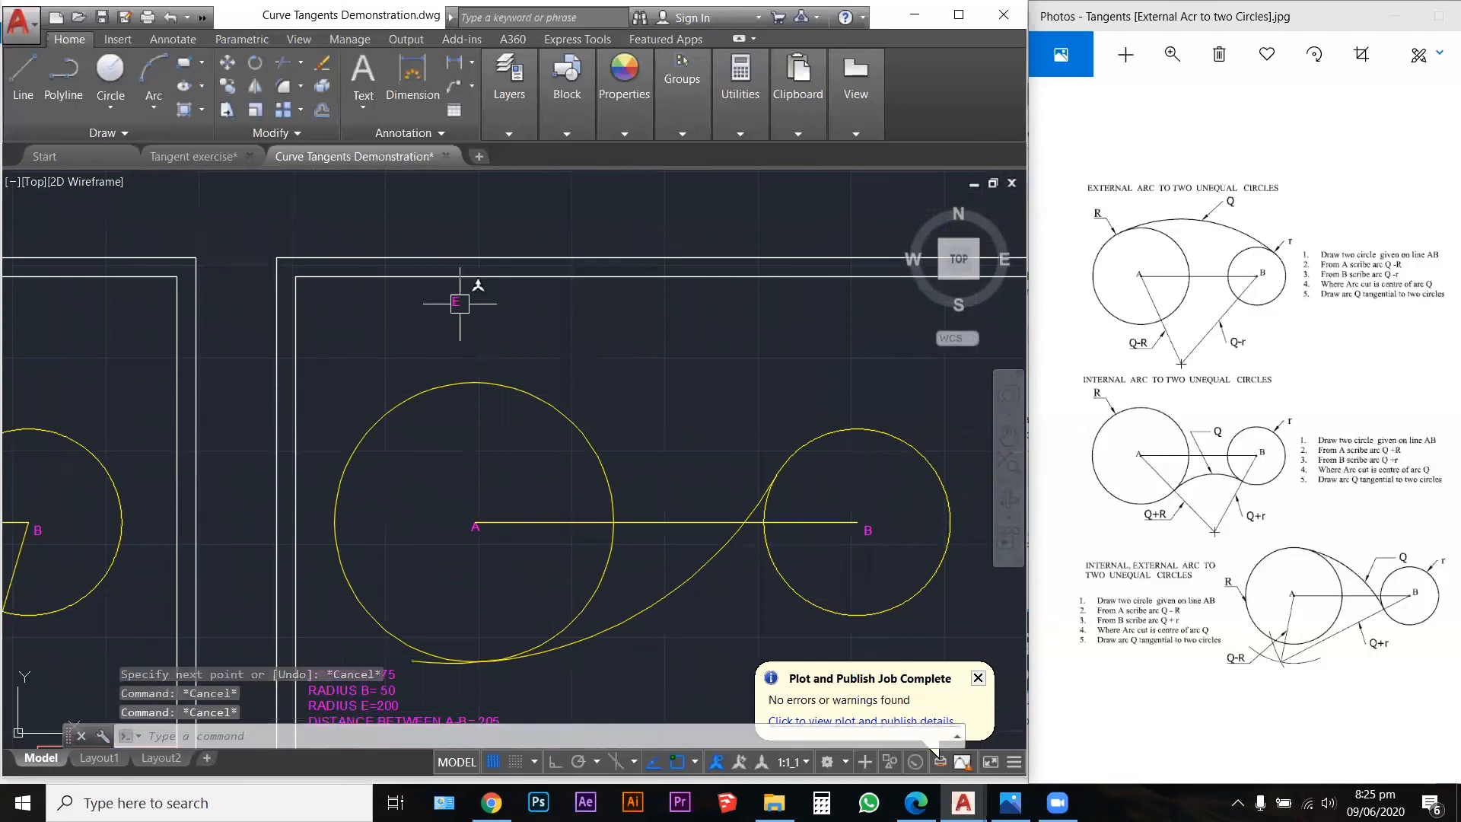
Step: Draw a construction circle of radius 125 centred at A again on the internal external arc sheet
type("C")
key("Return")
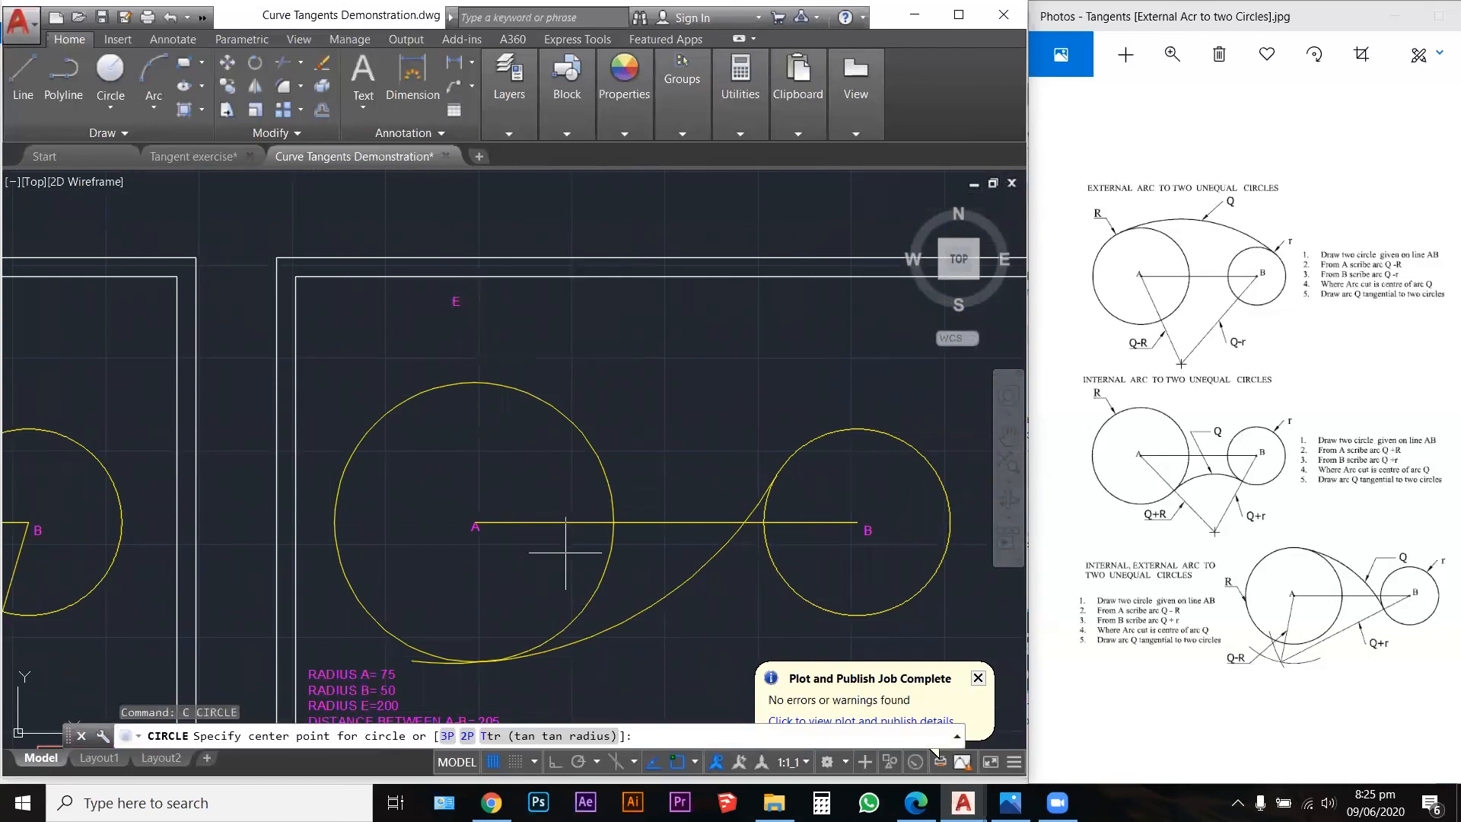
left_click(475, 522)
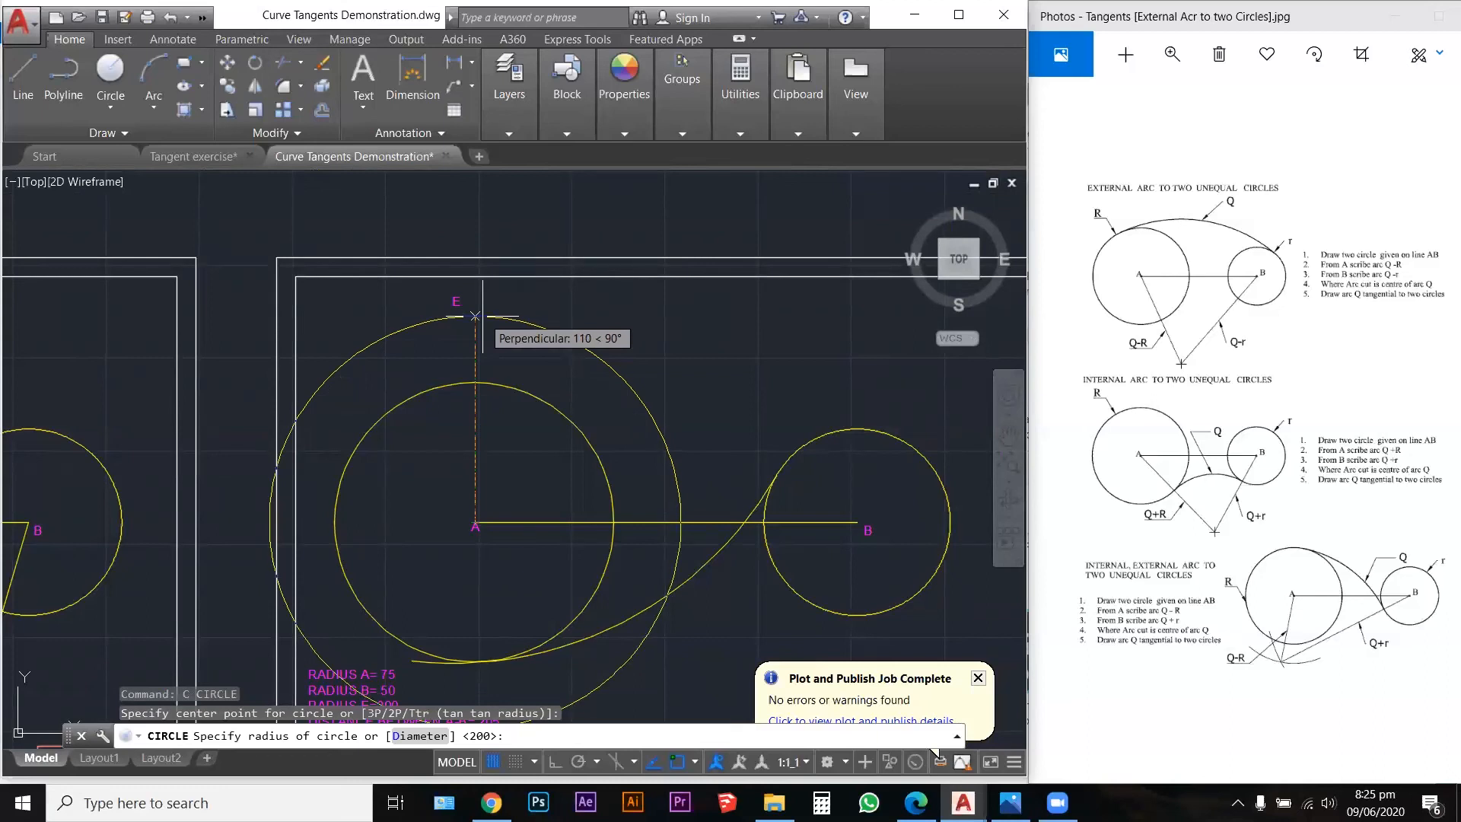
scroll(479, 312, "down", 3)
scroll(512, 388, "up", 3)
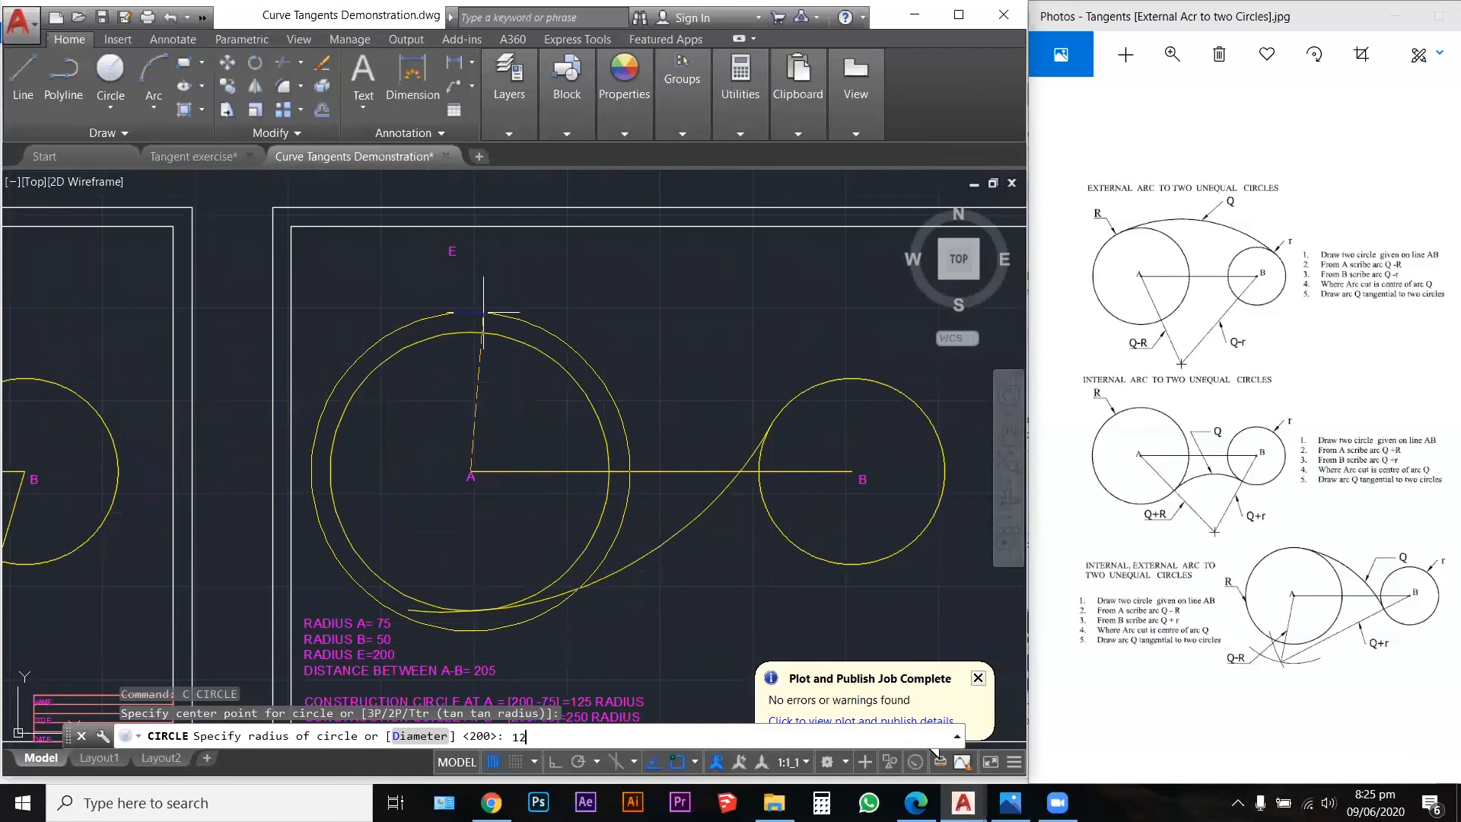
type("5")
key("Return")
key("Return")
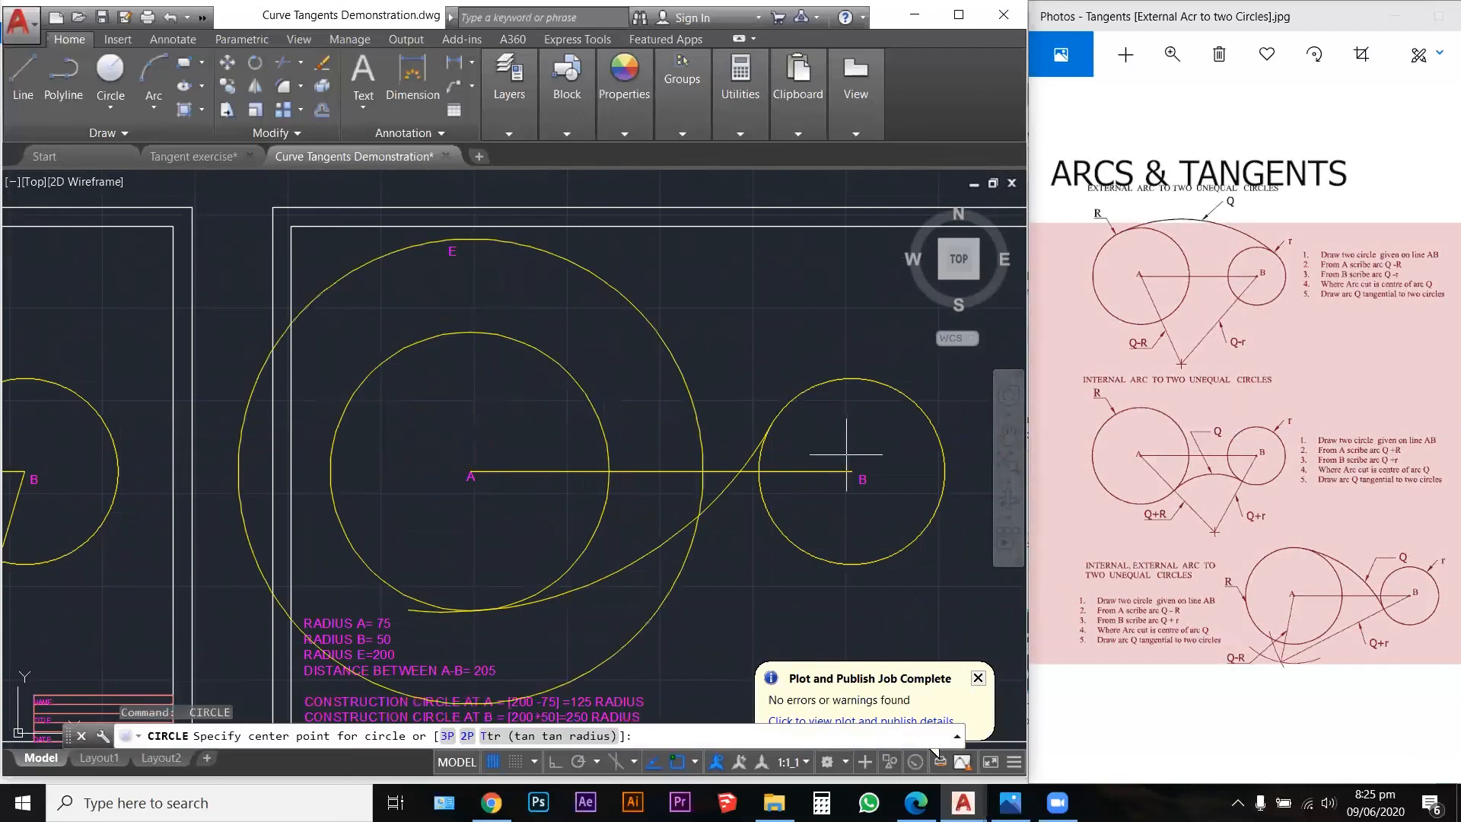
Step: Draw a construction circle of radius 250 centred at B on the internal external arc sheet
left_click(849, 467)
type("250")
key("Return")
key("Escape")
key("Escape")
key("Escape")
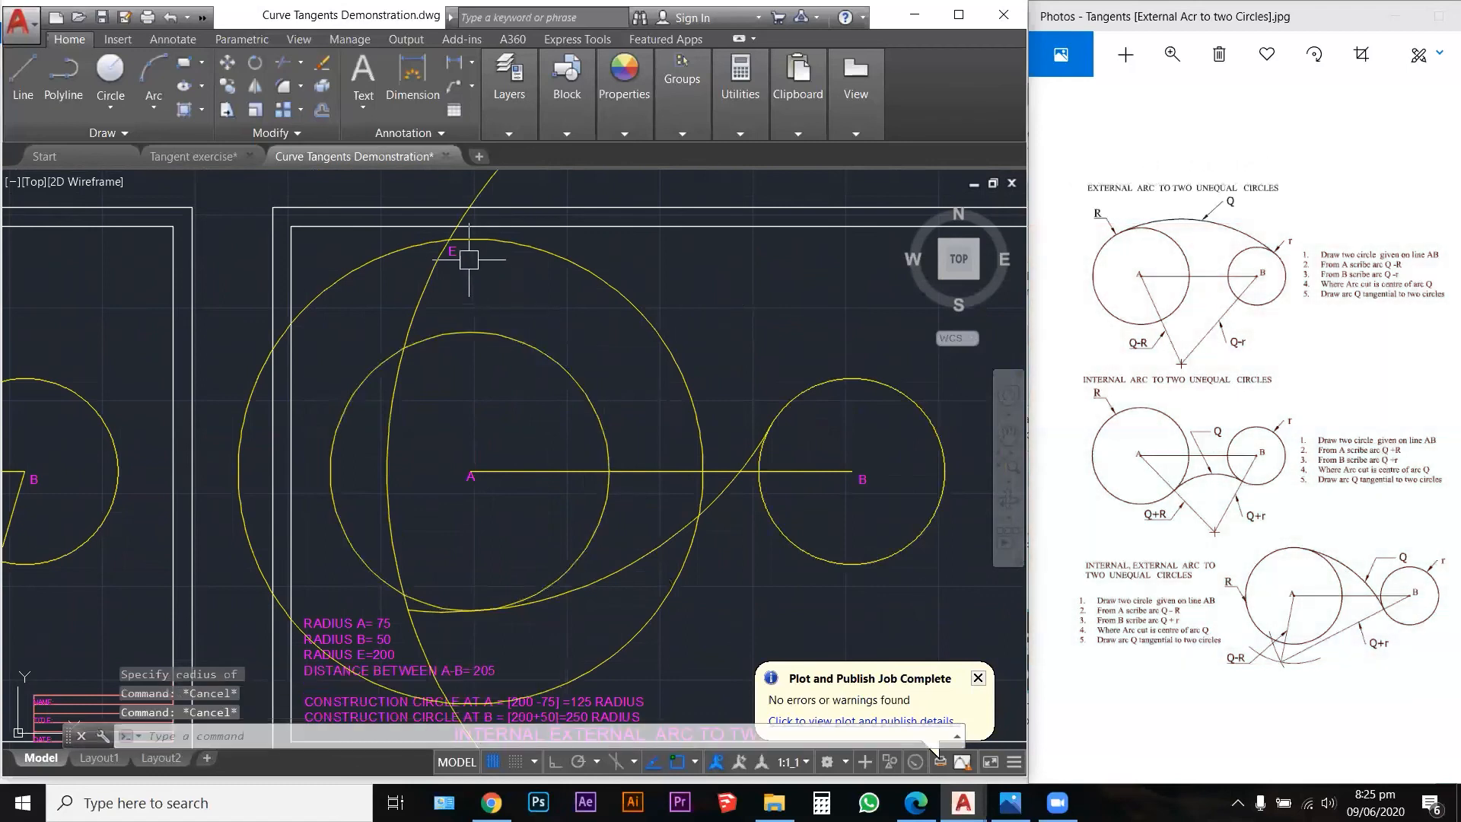
Step: Draw construction lines joining the upper intersection of the two construction circles at E to centres A and B
type("L")
key("Return")
left_click(454, 254)
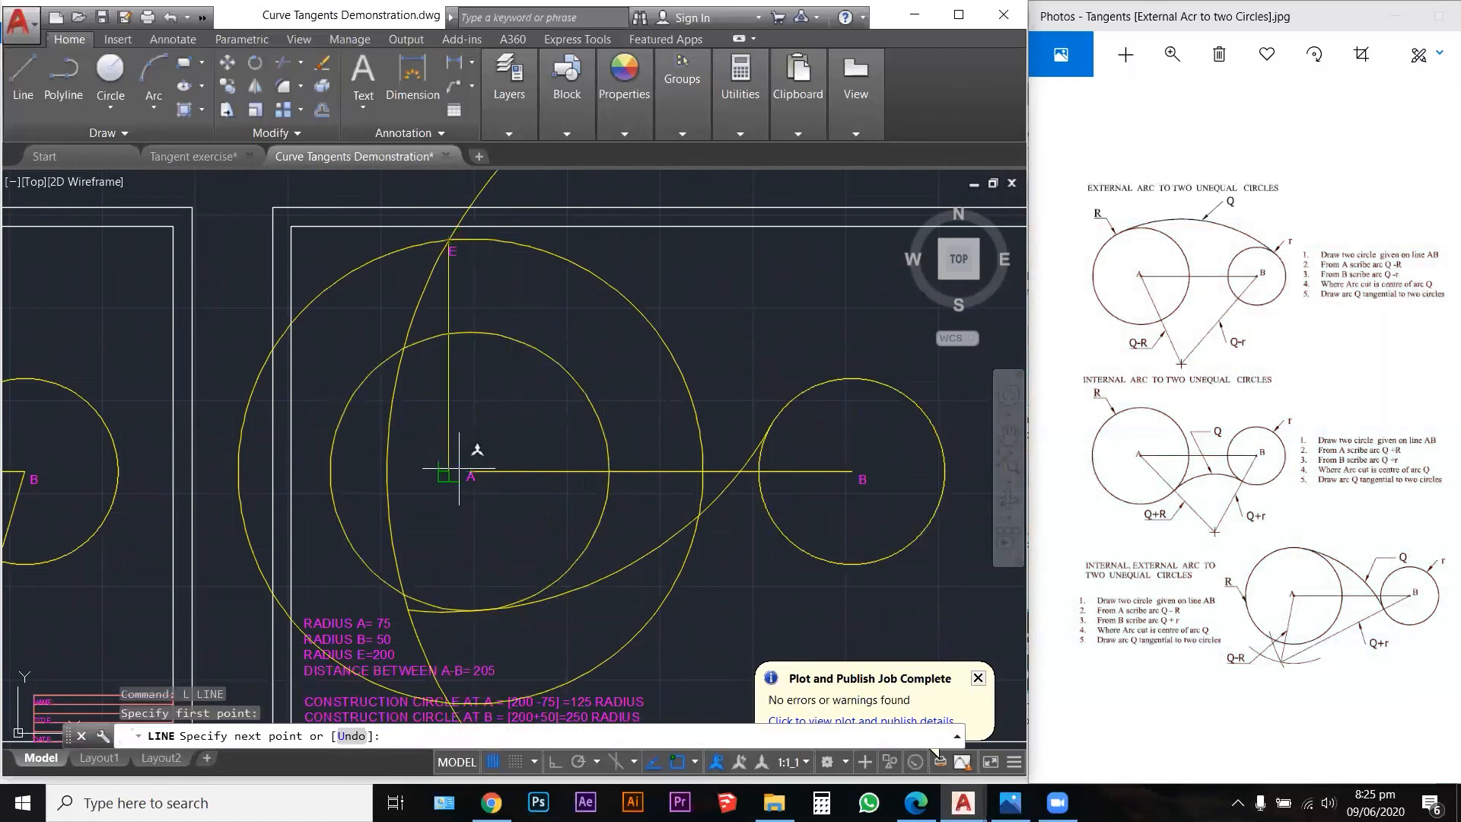
key("Return")
key("Return")
left_click(455, 227)
key("Return")
key("Return")
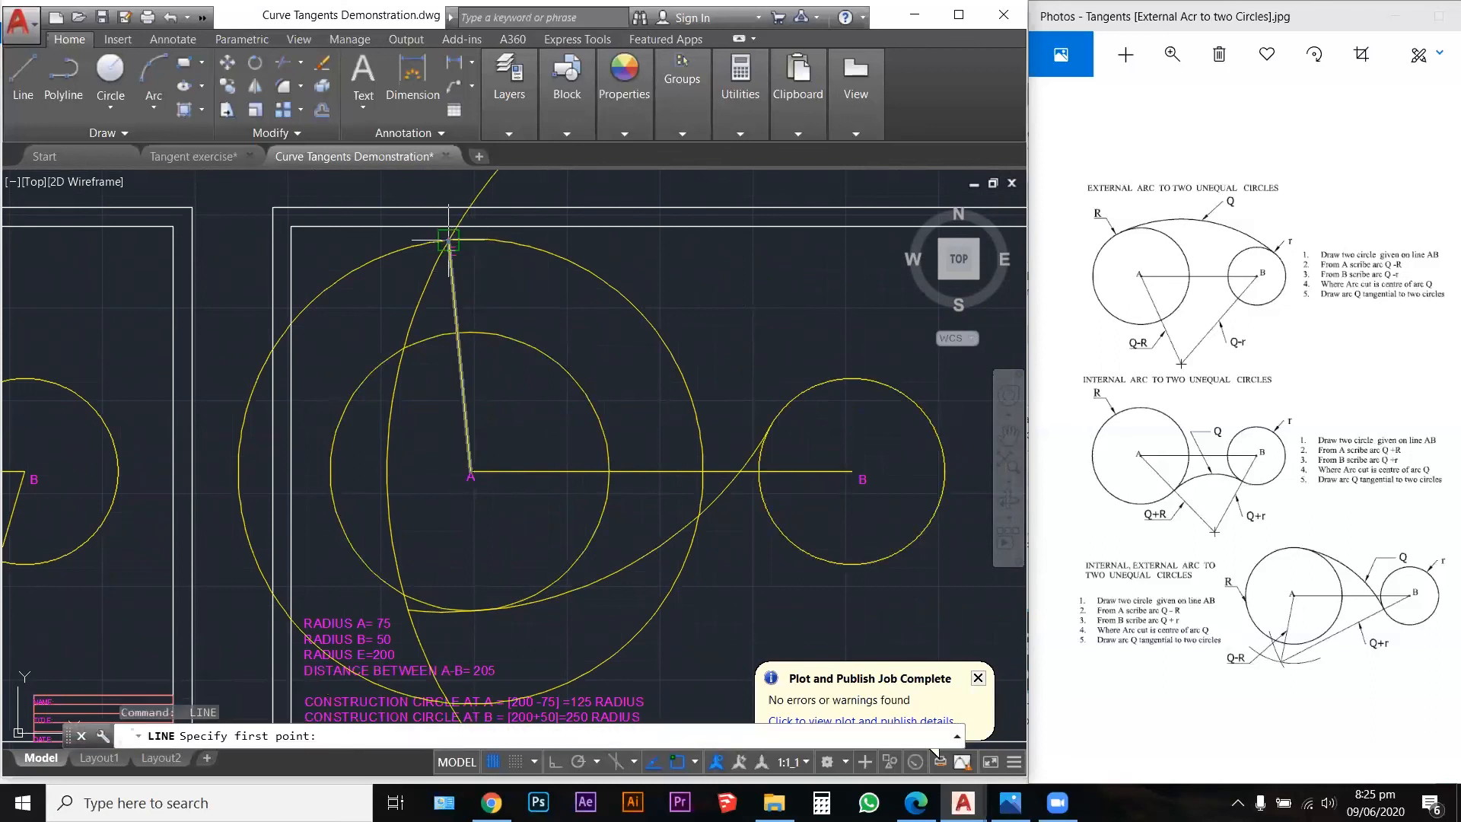
left_click(449, 241)
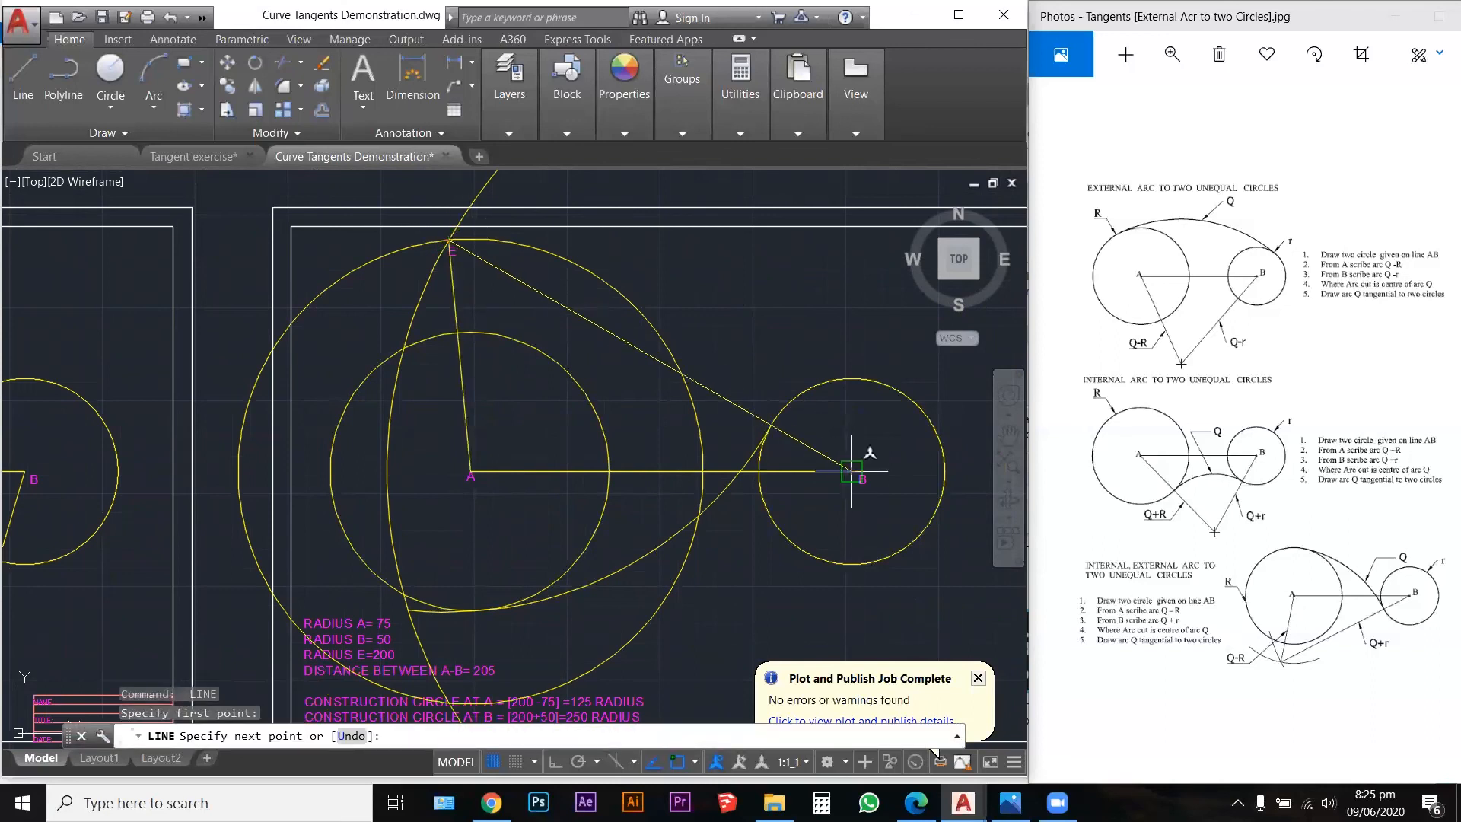
key("Escape")
key("Escape")
Step: Erase the radius 125 and radius 250 construction circles, keeping the lines from E to A and B
scroll(451, 235, "up", 8)
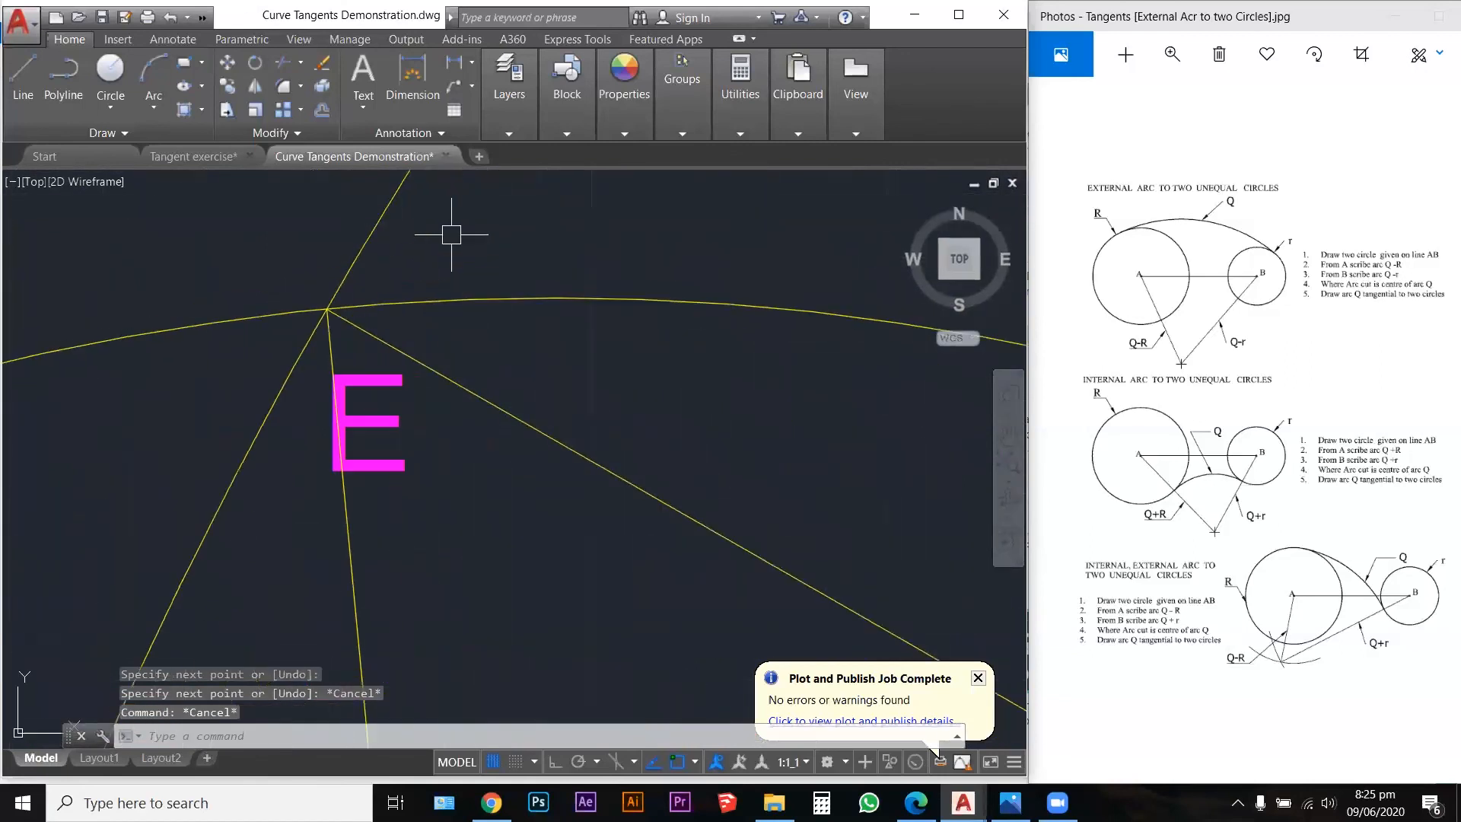
key("Escape")
scroll(417, 260, "down", 8)
left_click(515, 298)
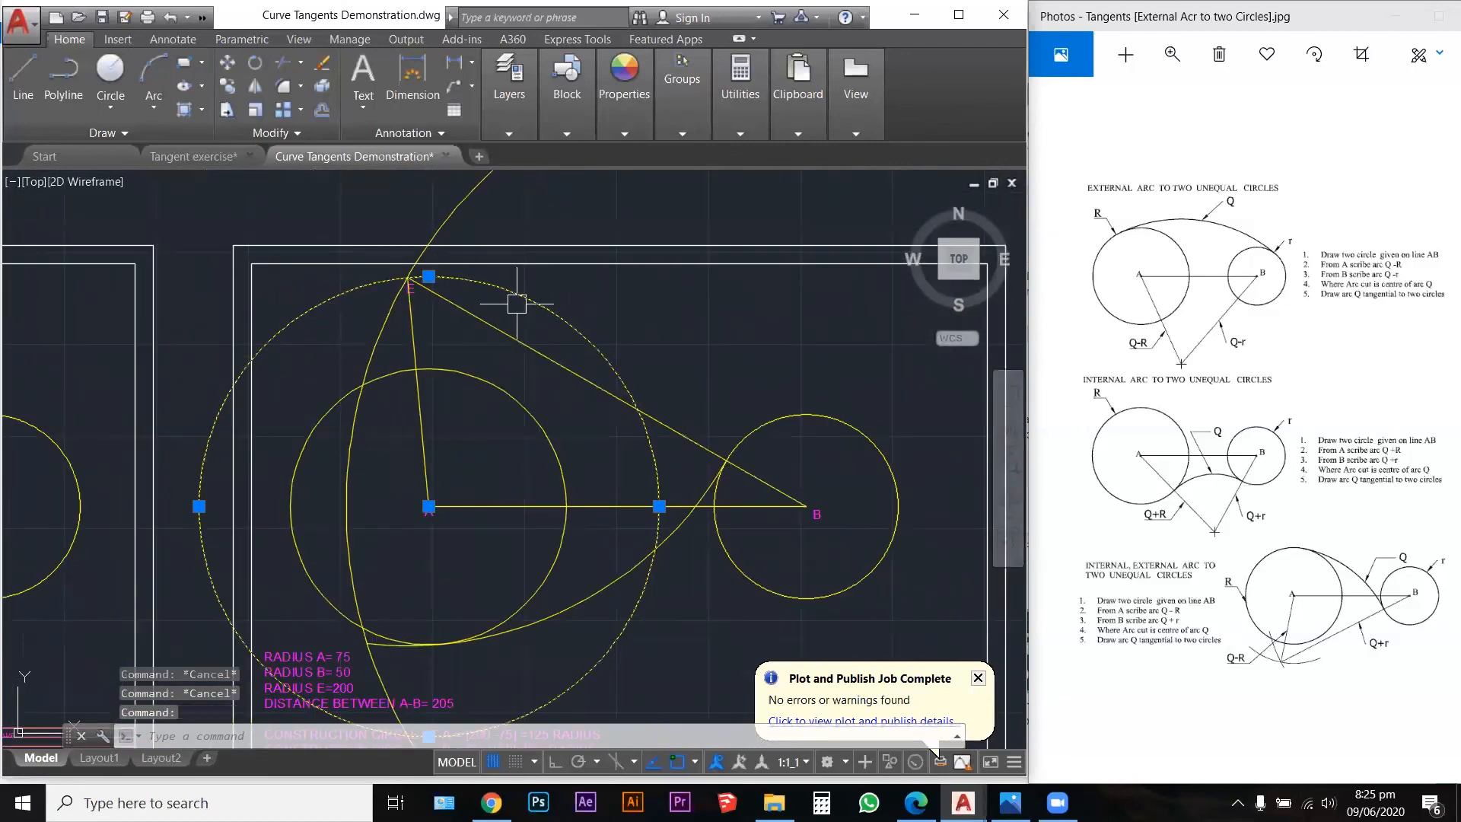
key("Delete")
left_click(454, 205)
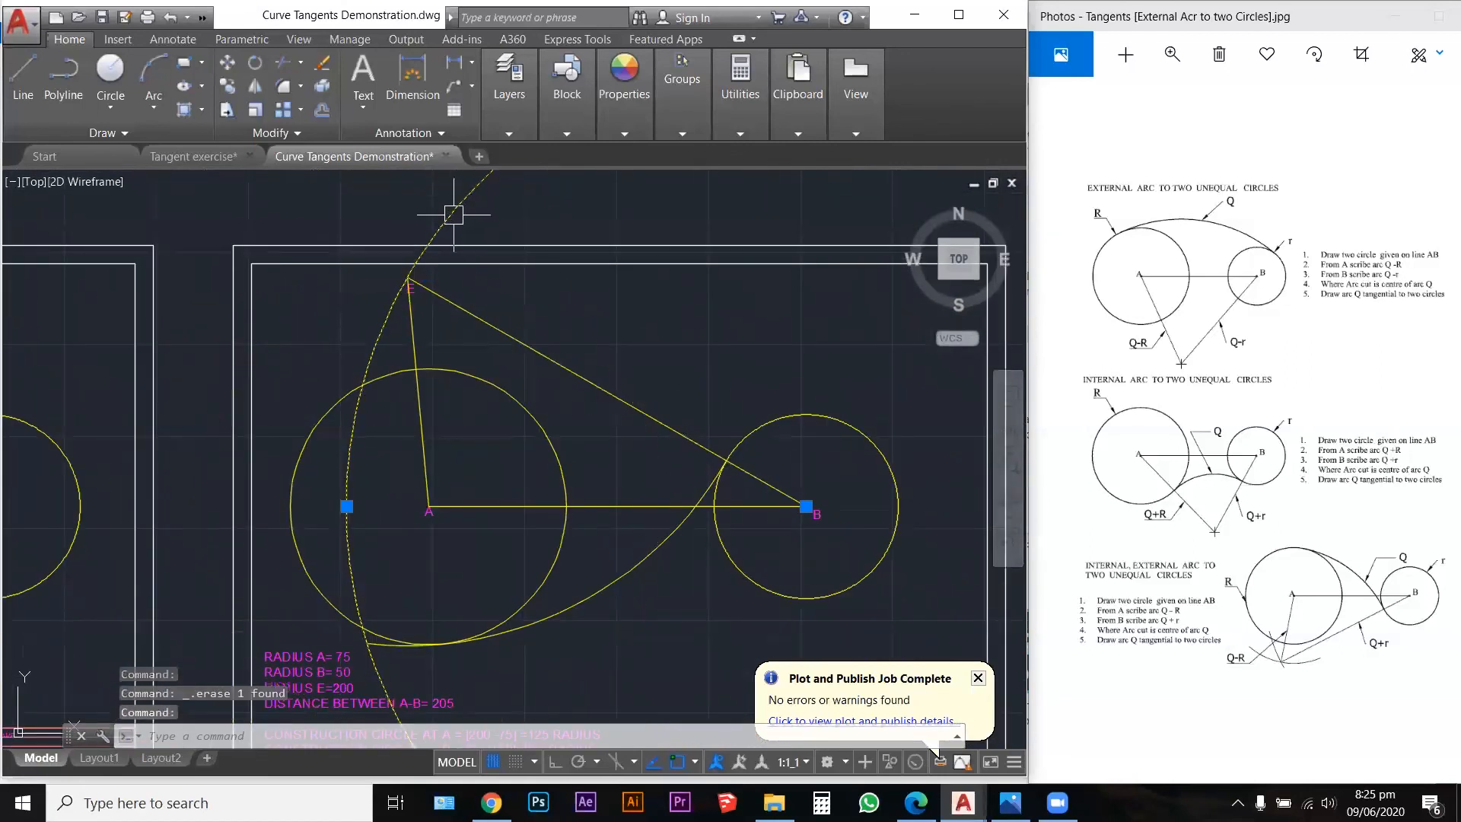
key("Delete")
Step: Review the three completed tangent arc sheets, and examine the external, internal and combined arc constructions in the reference row below
scroll(506, 315, "down", 2)
scroll(505, 315, "down", 2)
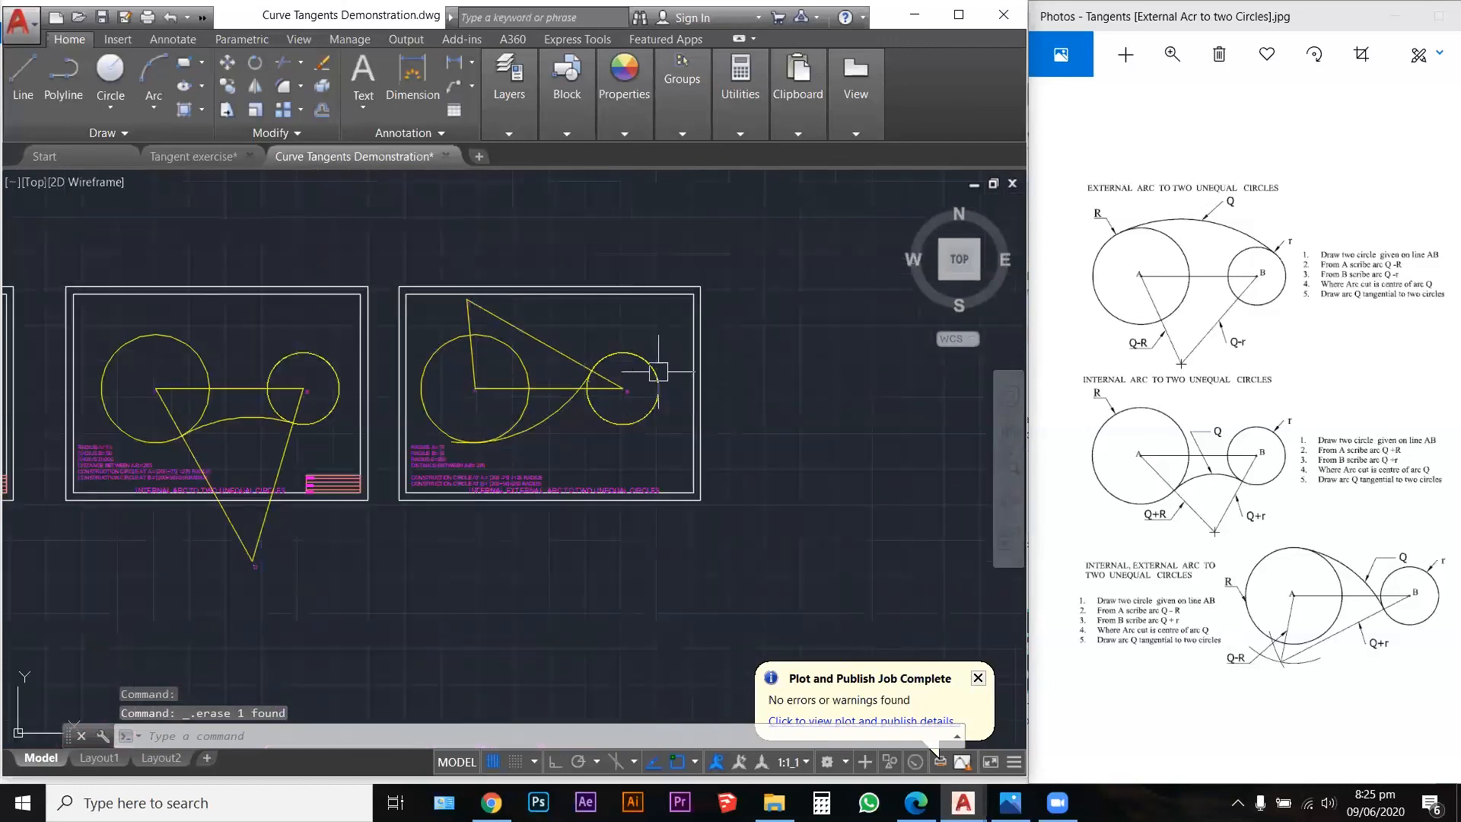
scroll(768, 390, "down", 2)
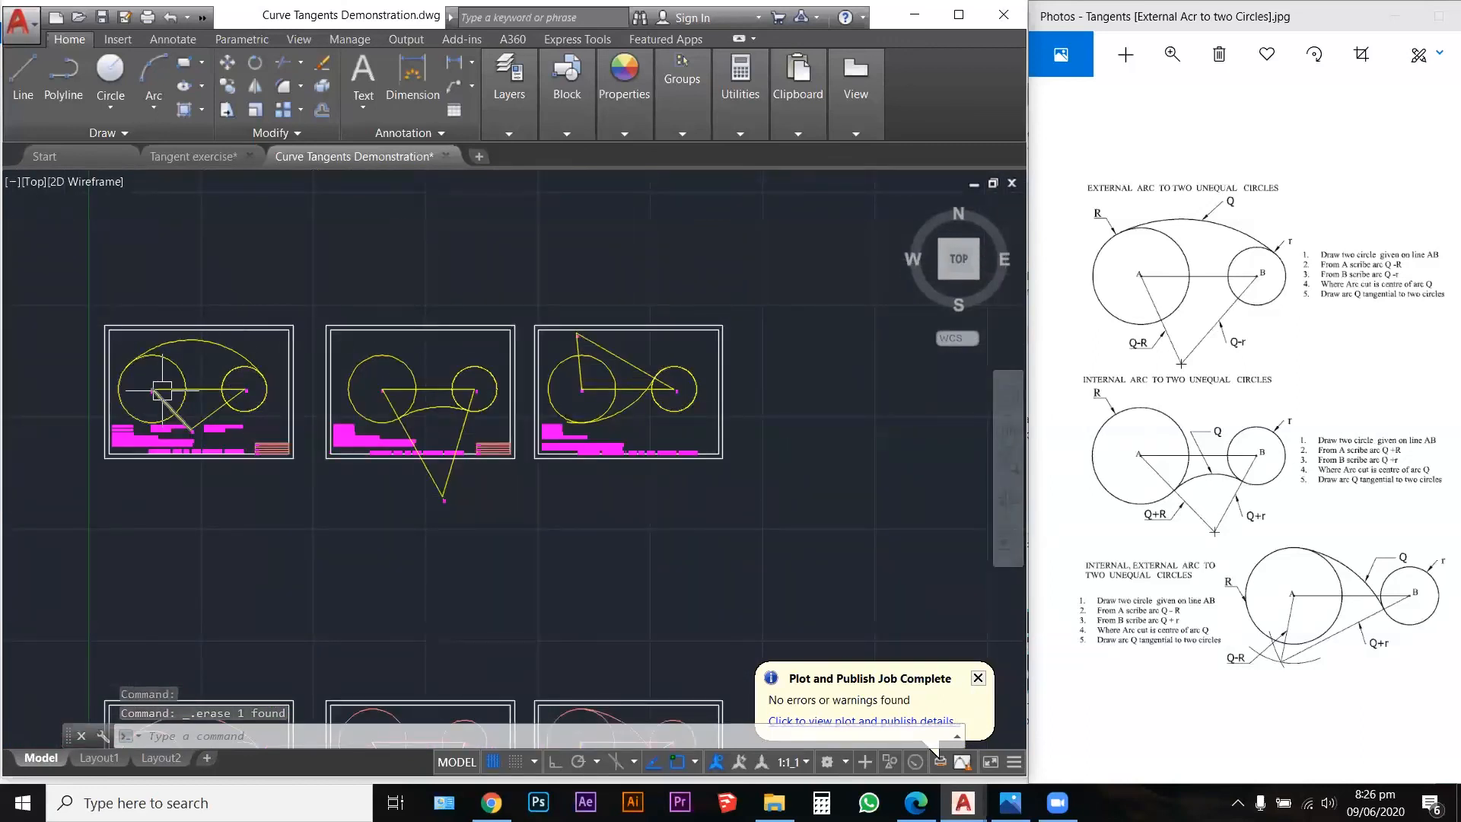
scroll(162, 392, "up", 2)
scroll(591, 619, "down", 3)
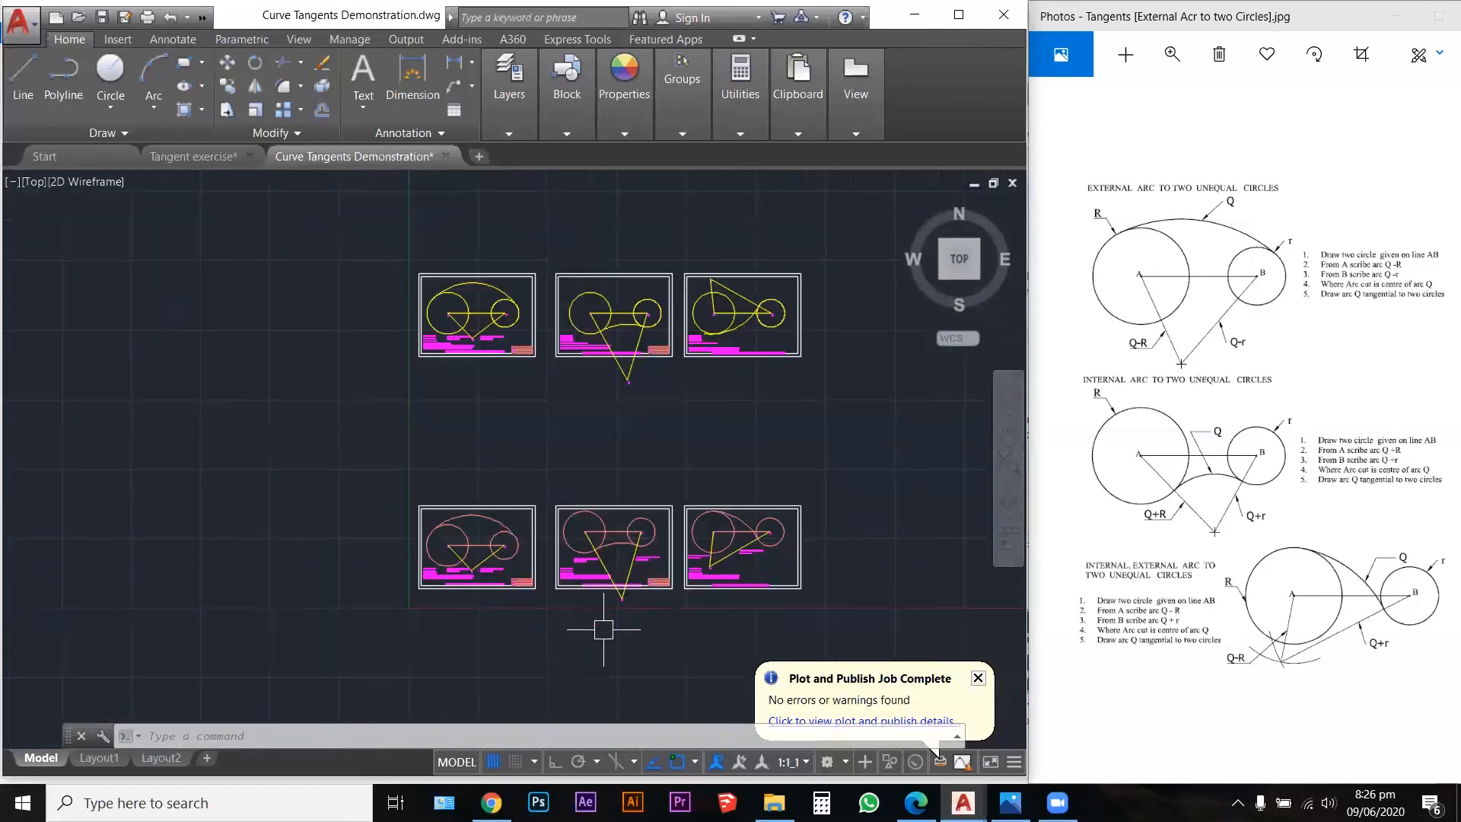
scroll(590, 619, "up", 1)
scroll(284, 629, "up", 2)
scroll(398, 514, "up", 4)
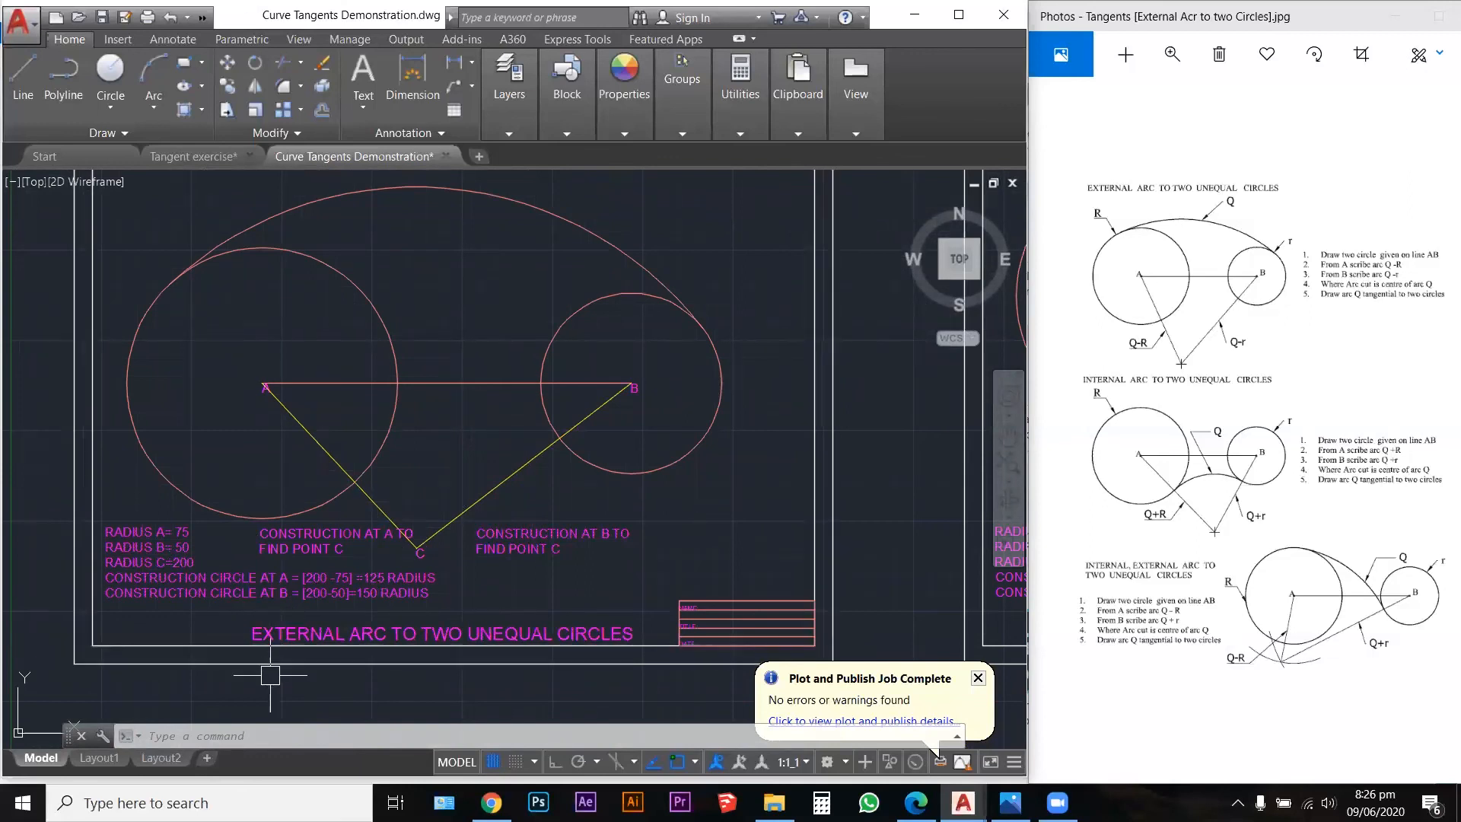
scroll(271, 674, "down", 2)
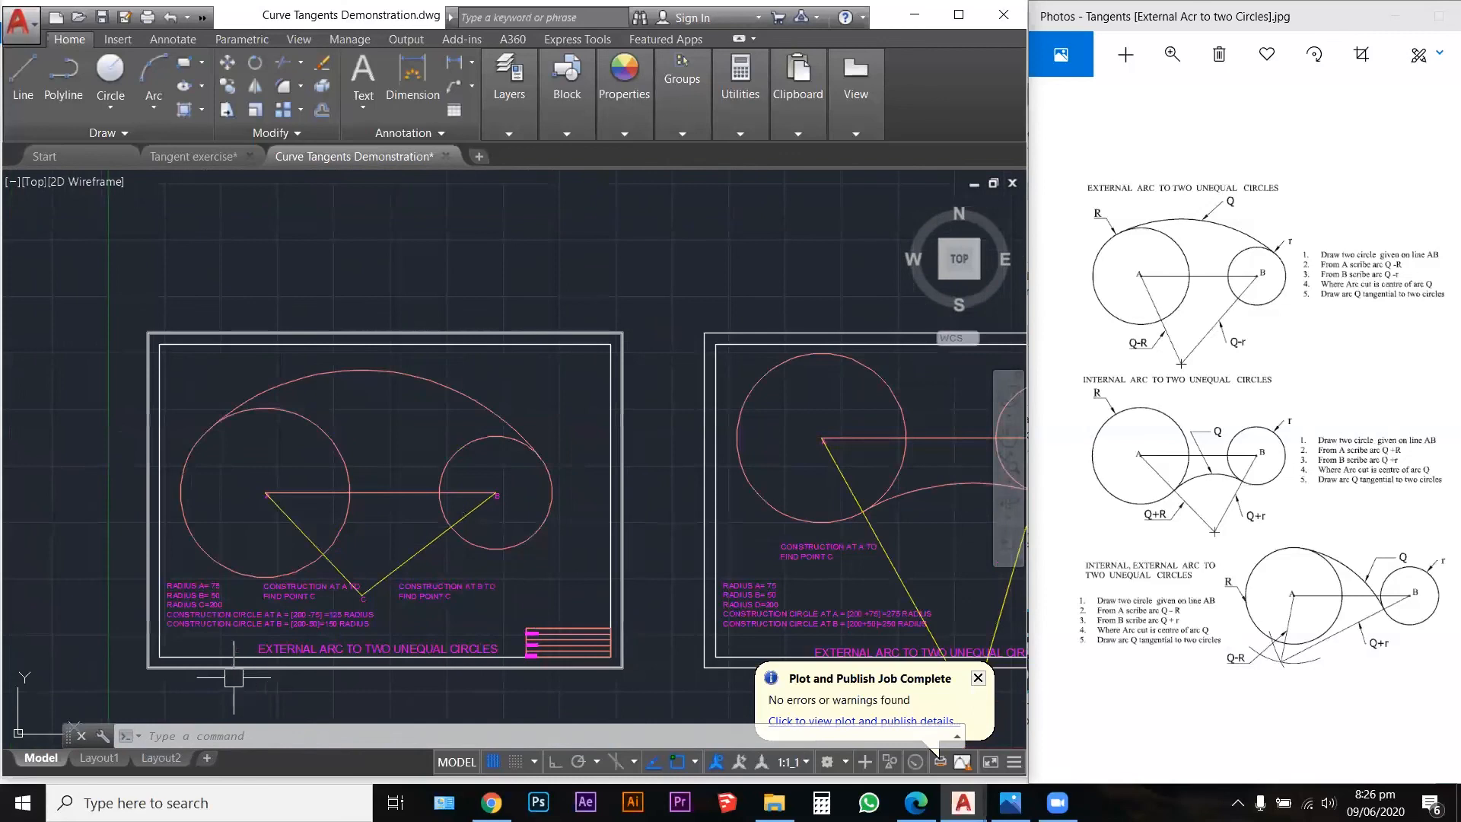
scroll(234, 678, "down", 2)
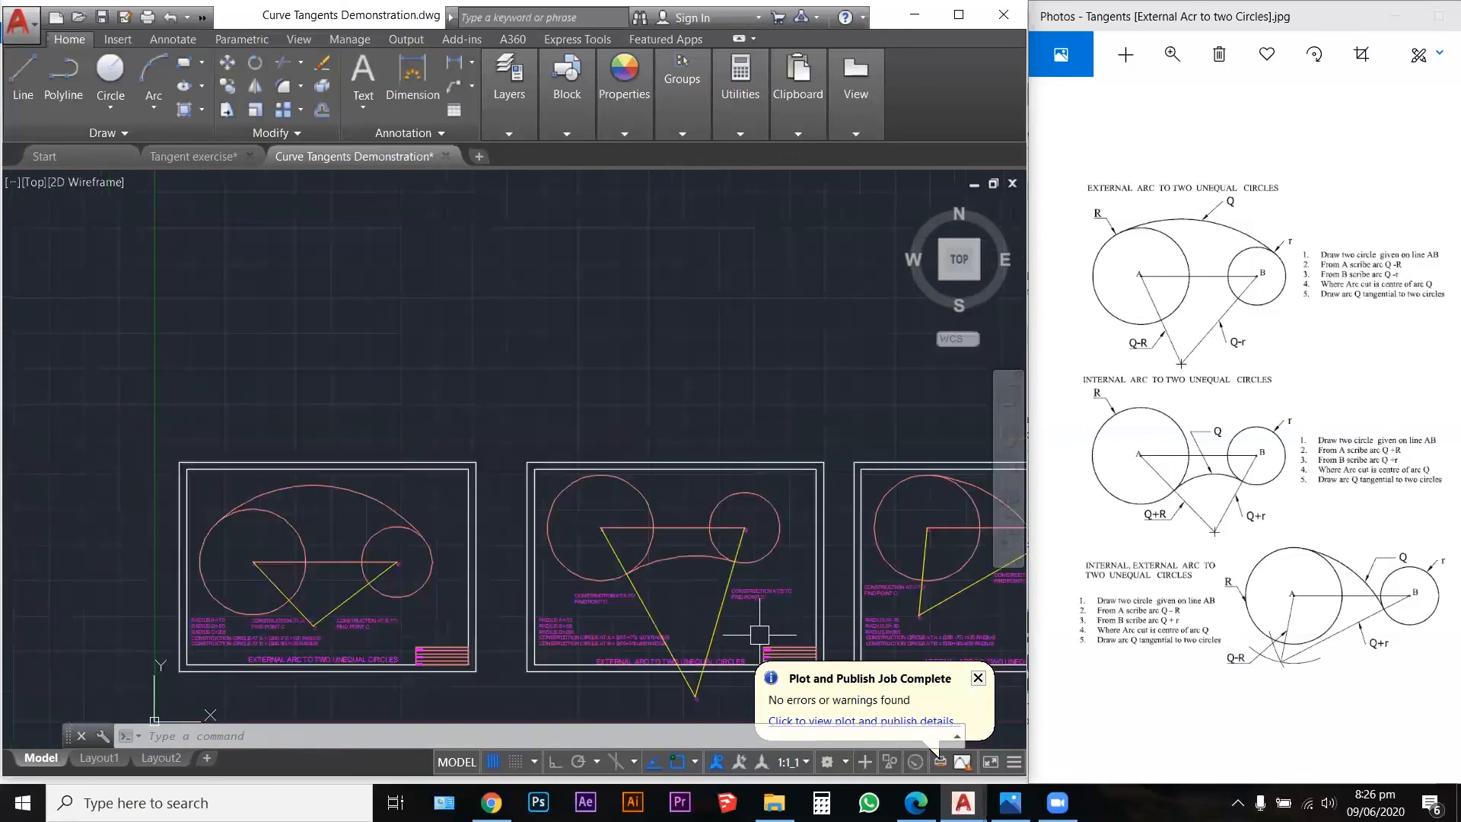
scroll(760, 635, "up", 4)
scroll(728, 618, "up", 1)
scroll(728, 623, "down", 1)
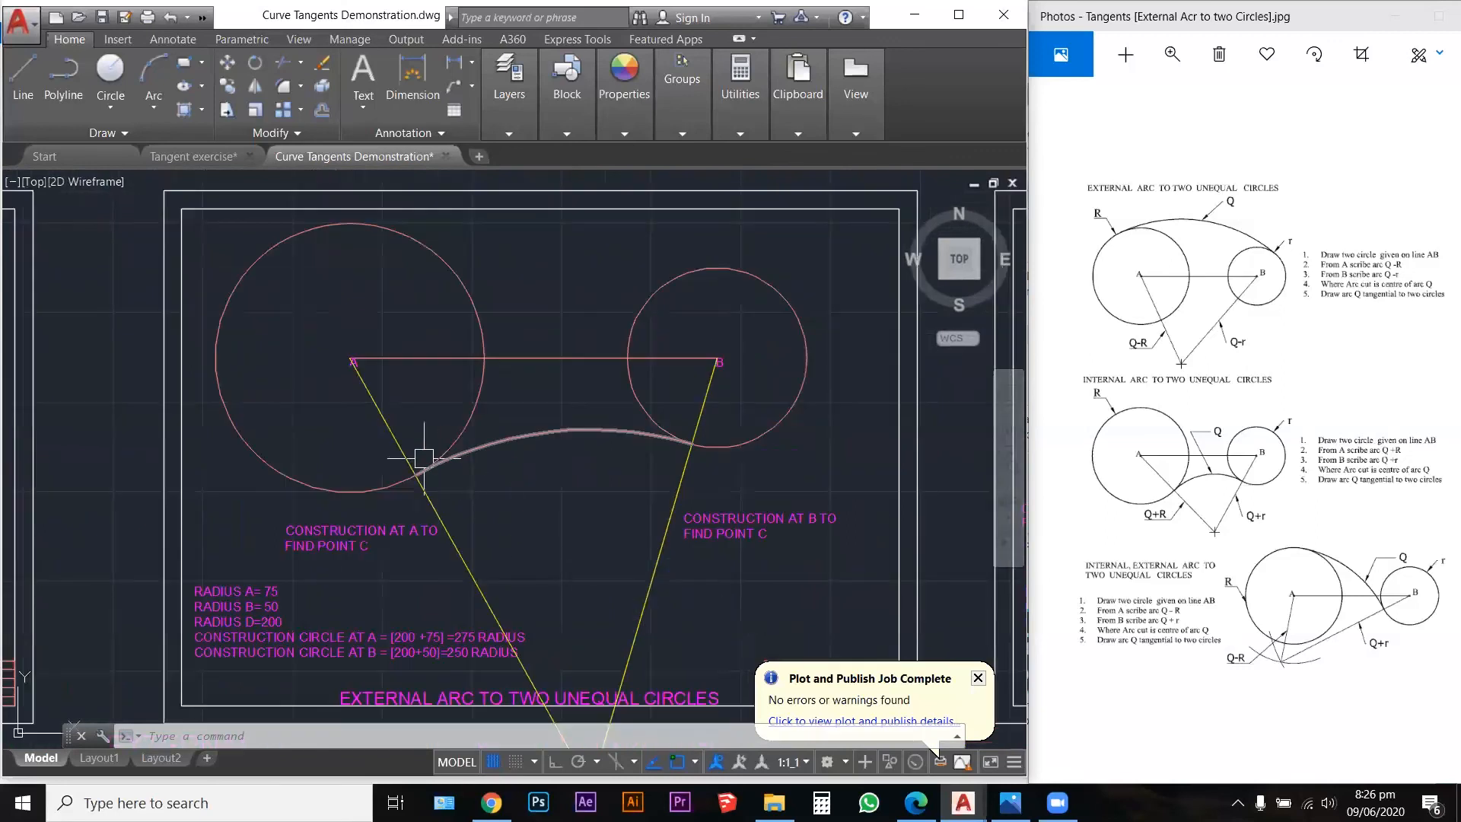
scroll(335, 483, "down", 2)
scroll(822, 426, "up", 2)
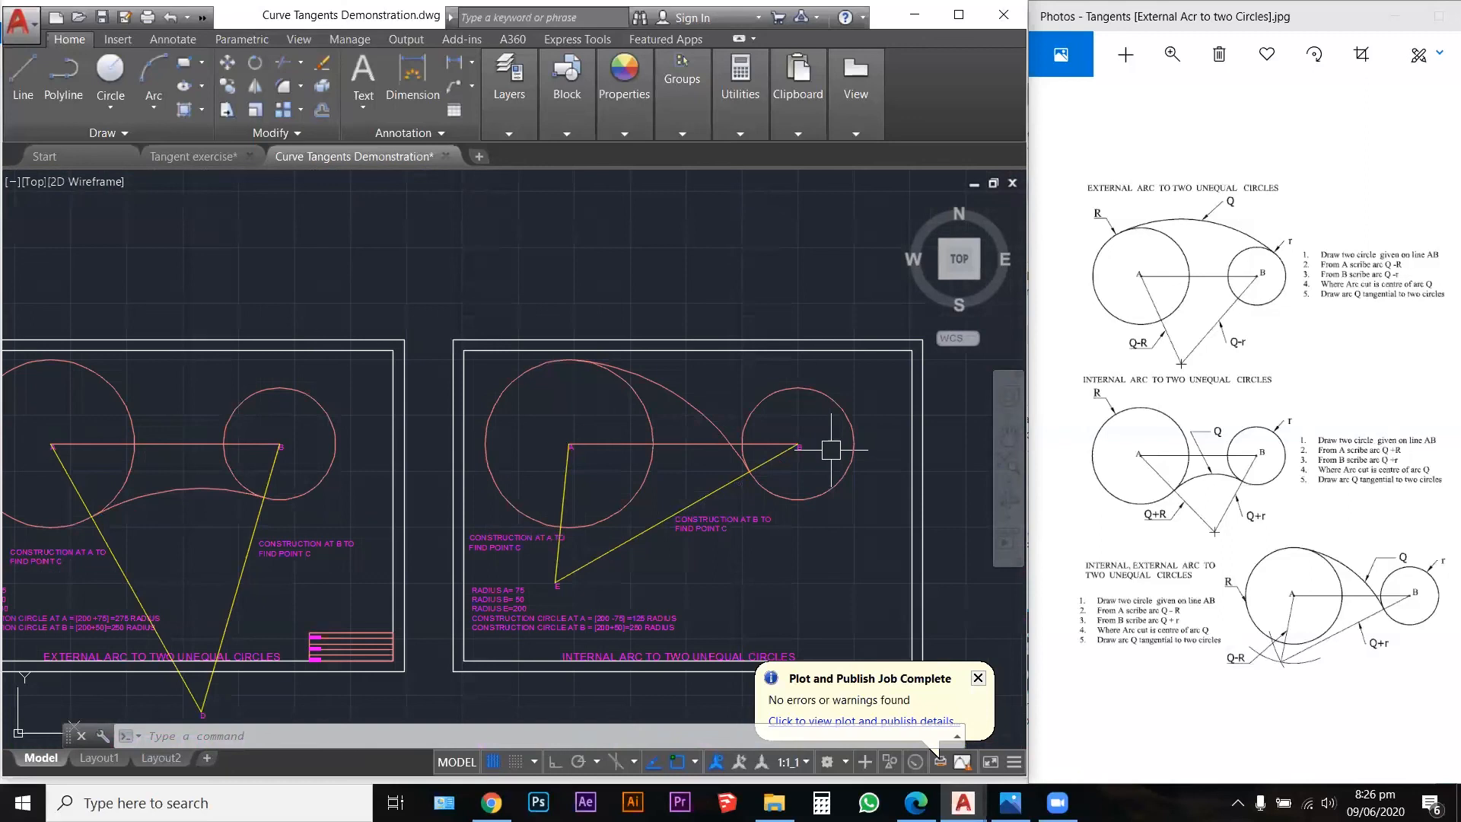
scroll(698, 385, "up", 2)
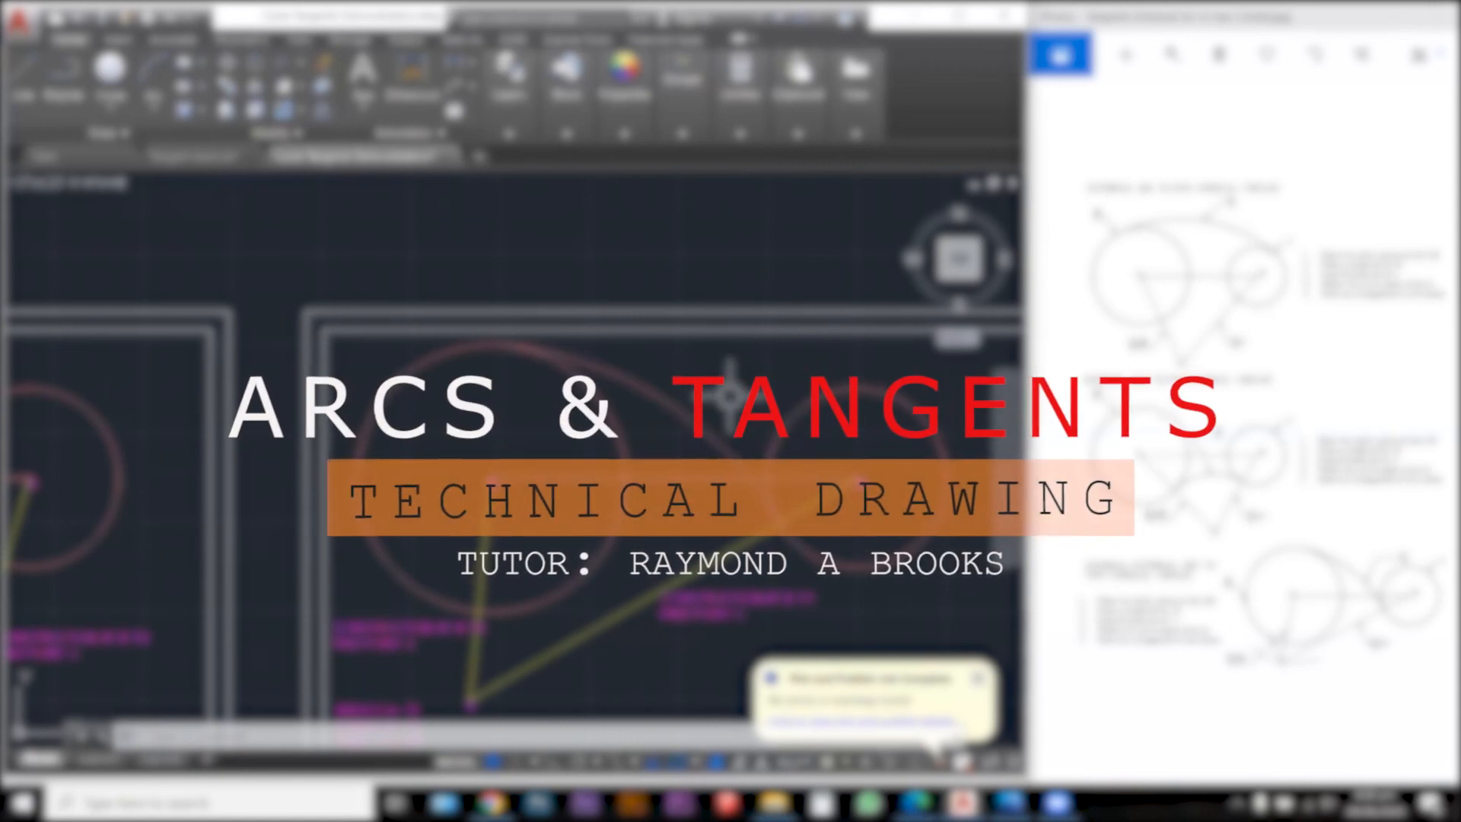
scroll(729, 391, "down", 2)
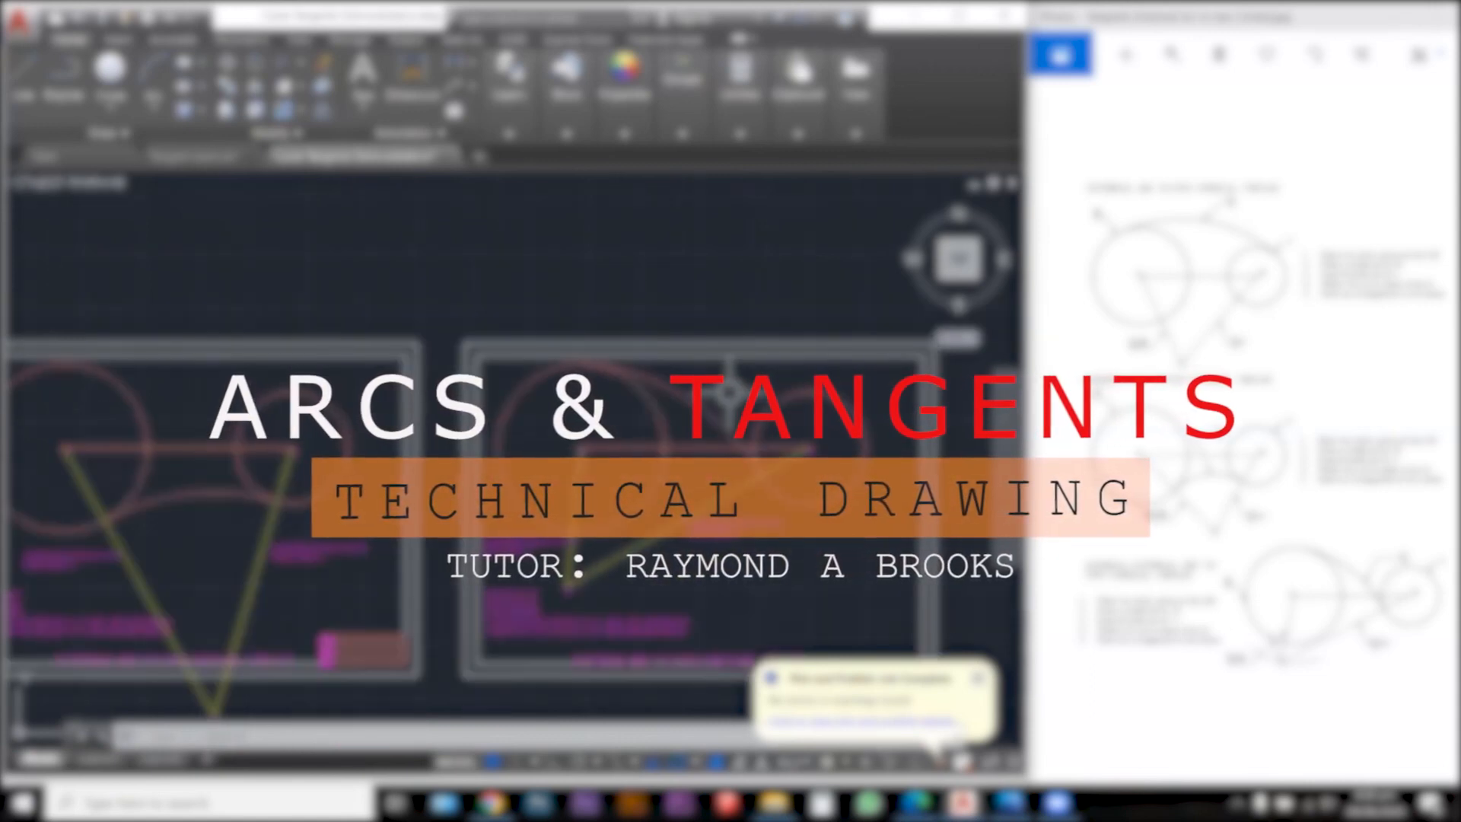